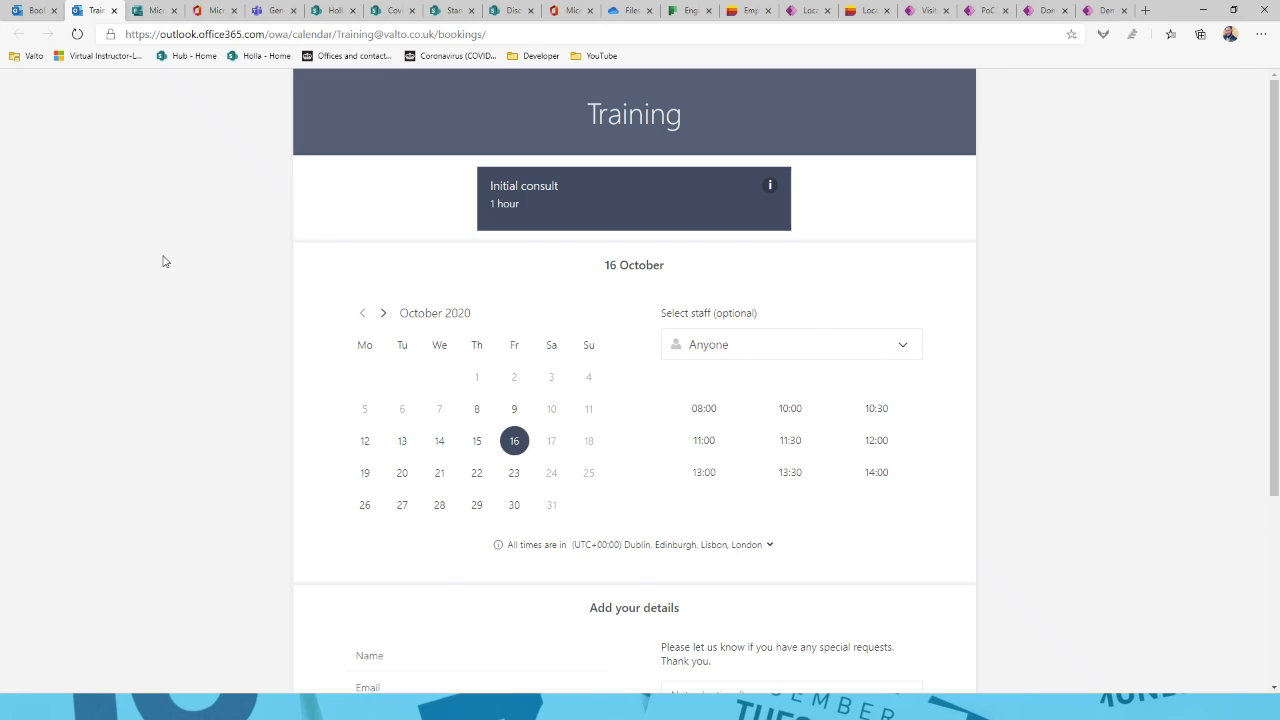
Step: Return to the Training Bookings home page with its 30-day booking activity summary
left_click(32, 11)
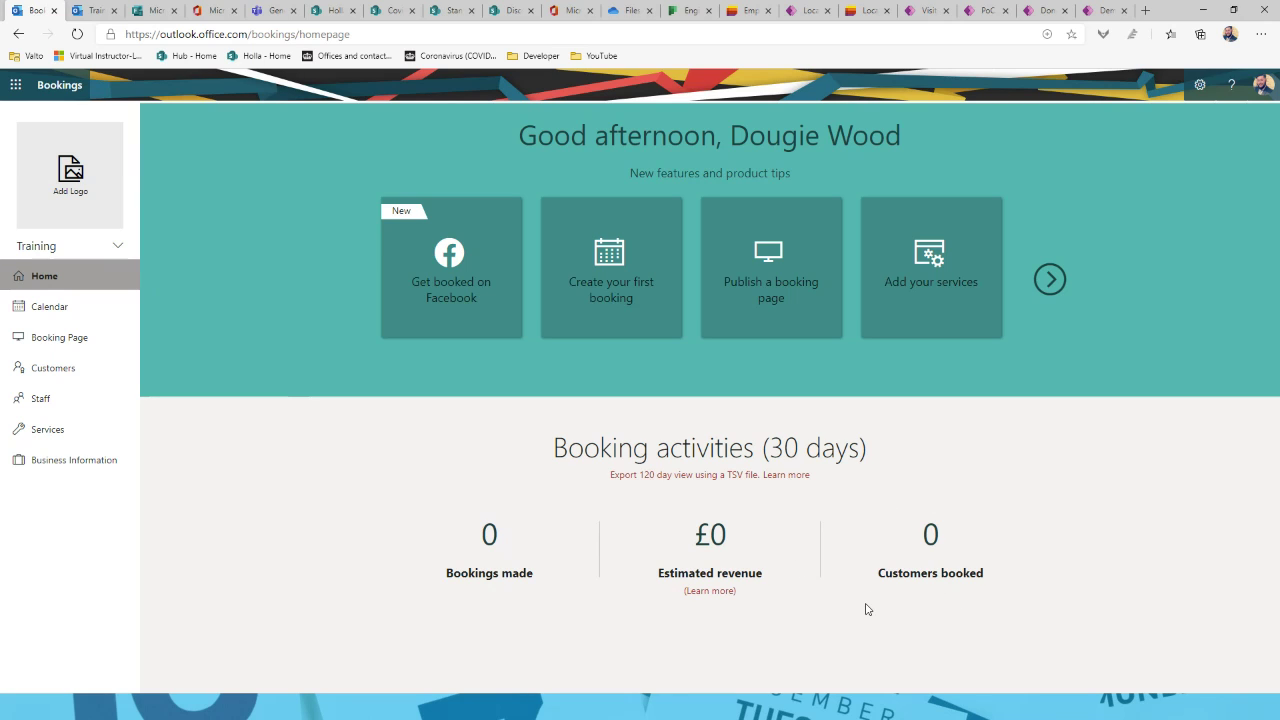
Step: Check the bookable services under New booking in the calendar, then open the Booking Page settings
left_click(27, 305)
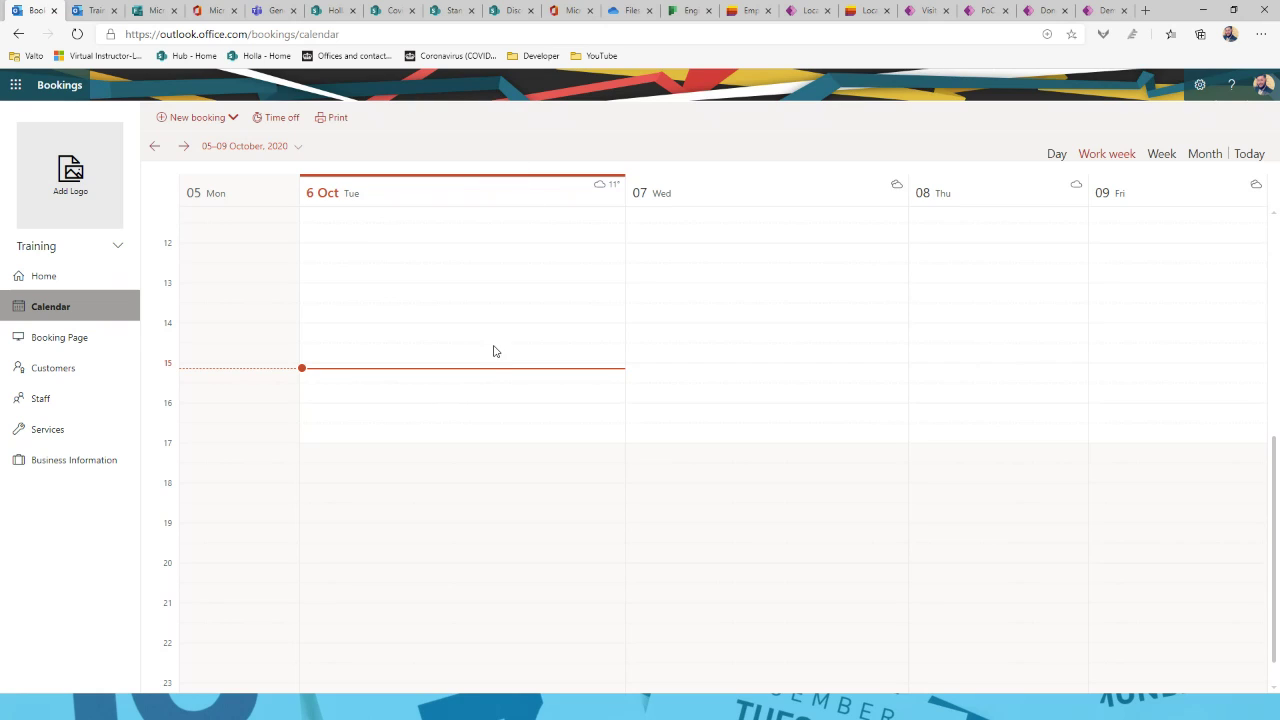
left_click(209, 128)
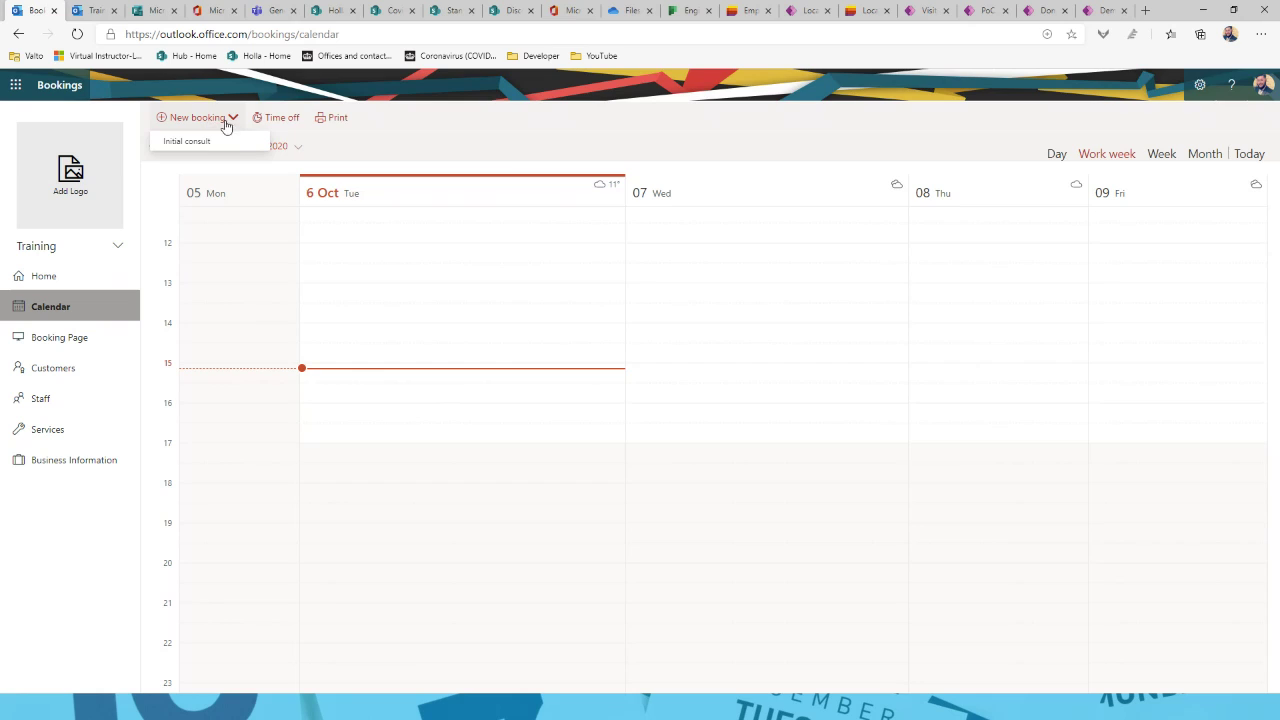
left_click(278, 125)
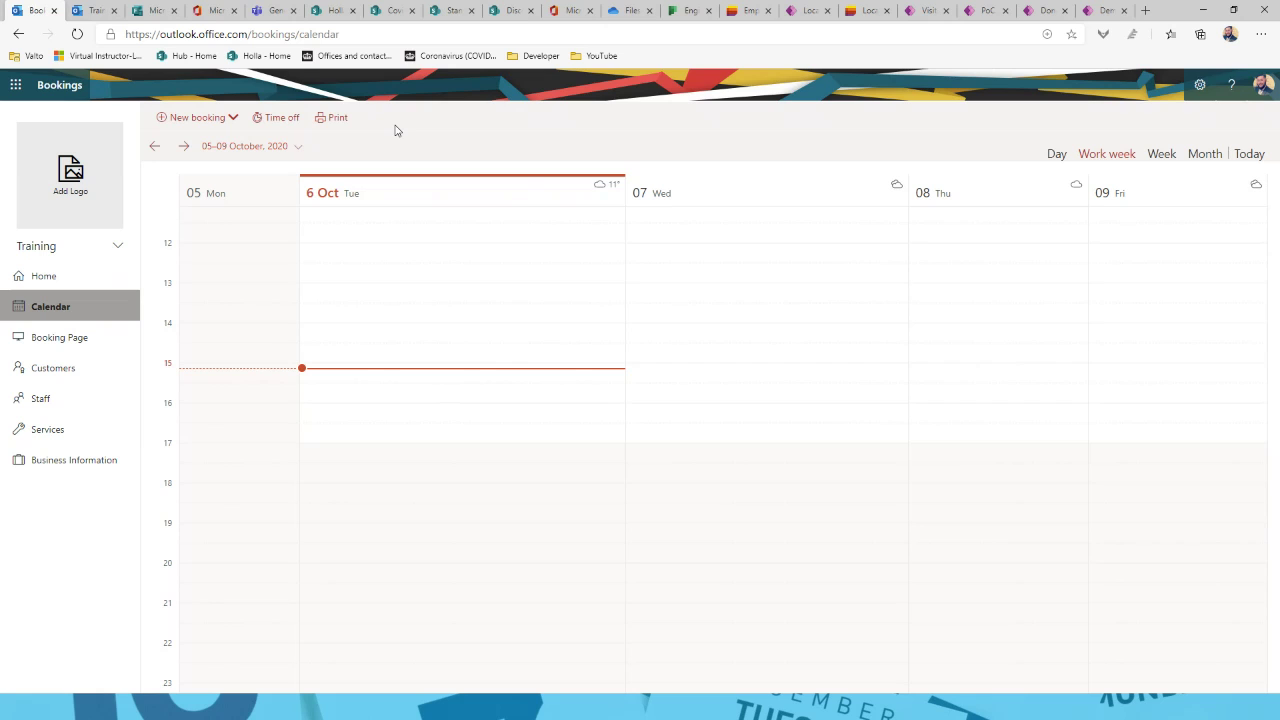
left_click(66, 342)
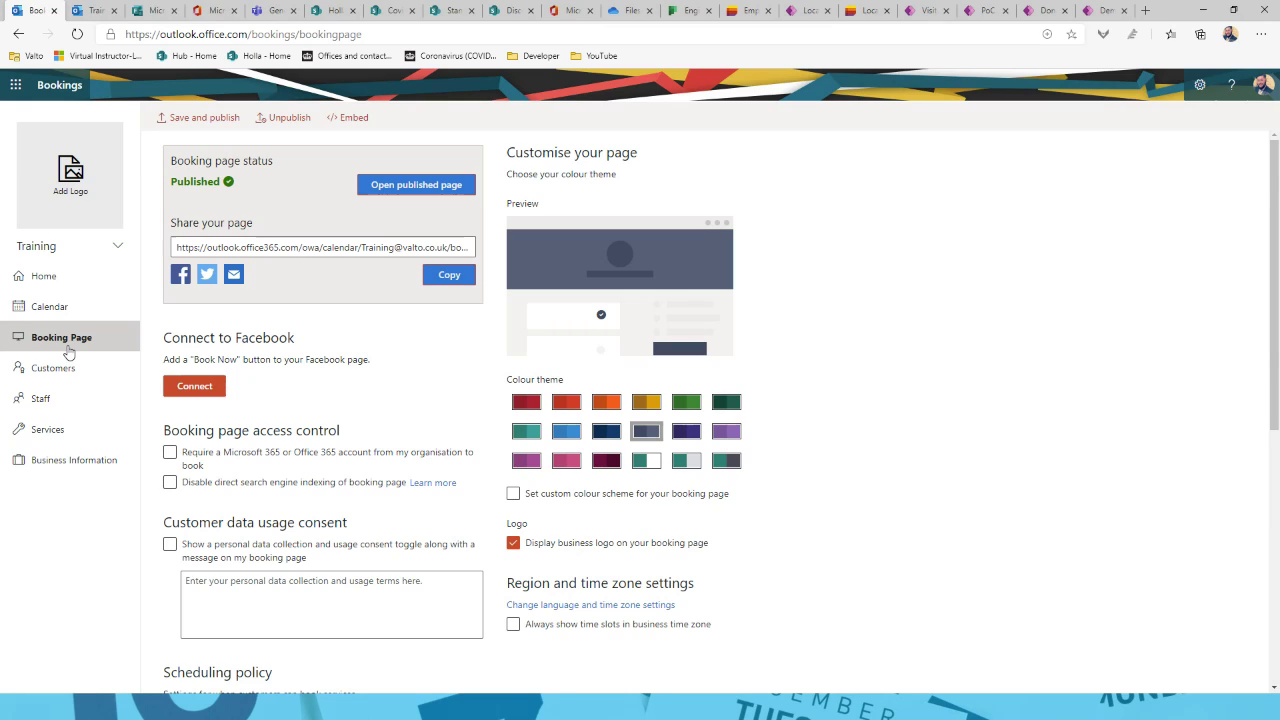
Step: Try the navy booking-page theme, then discard it and go to the empty Customers list
left_click(67, 345)
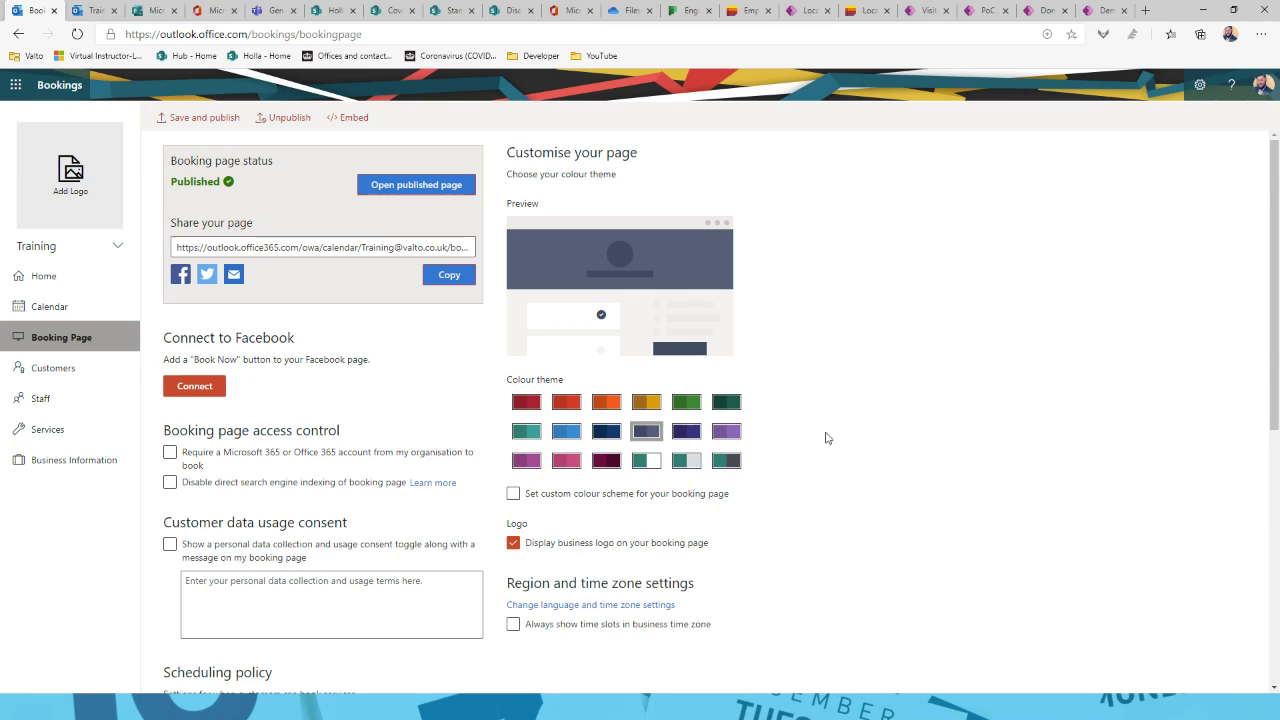
left_click(597, 434)
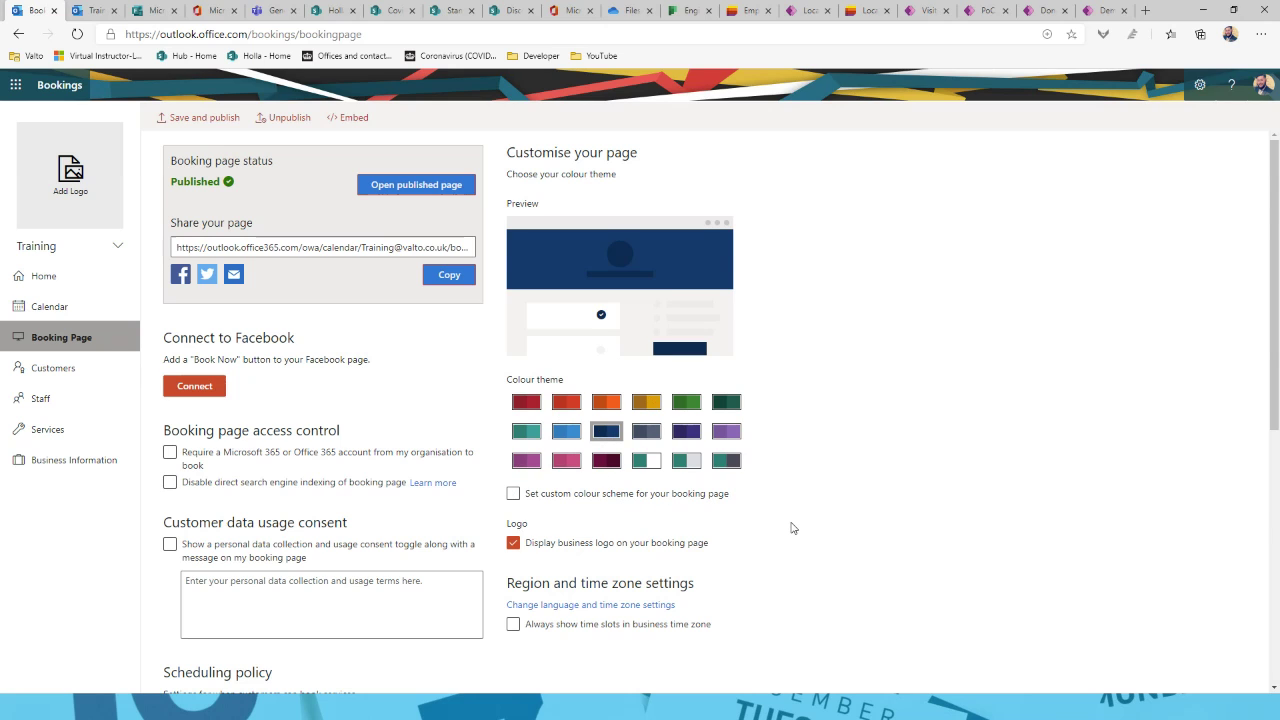
scroll(790, 524, "down", 2)
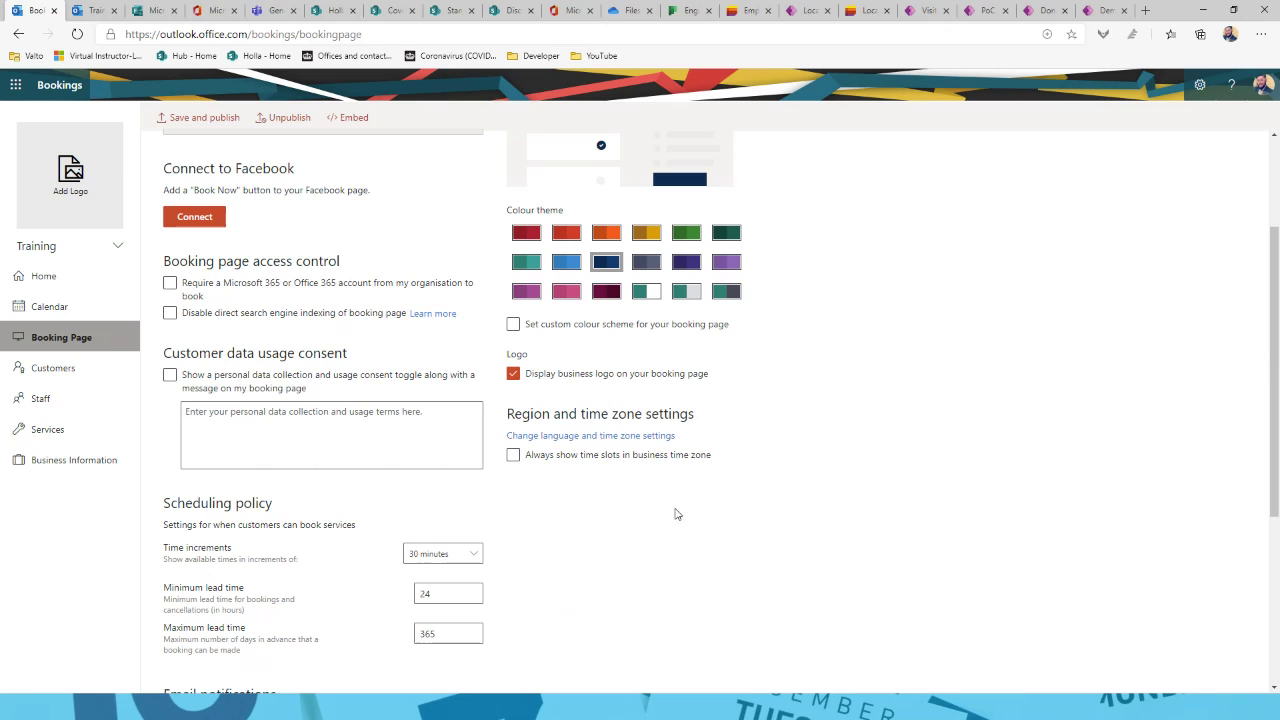
scroll(755, 553, "down", 2)
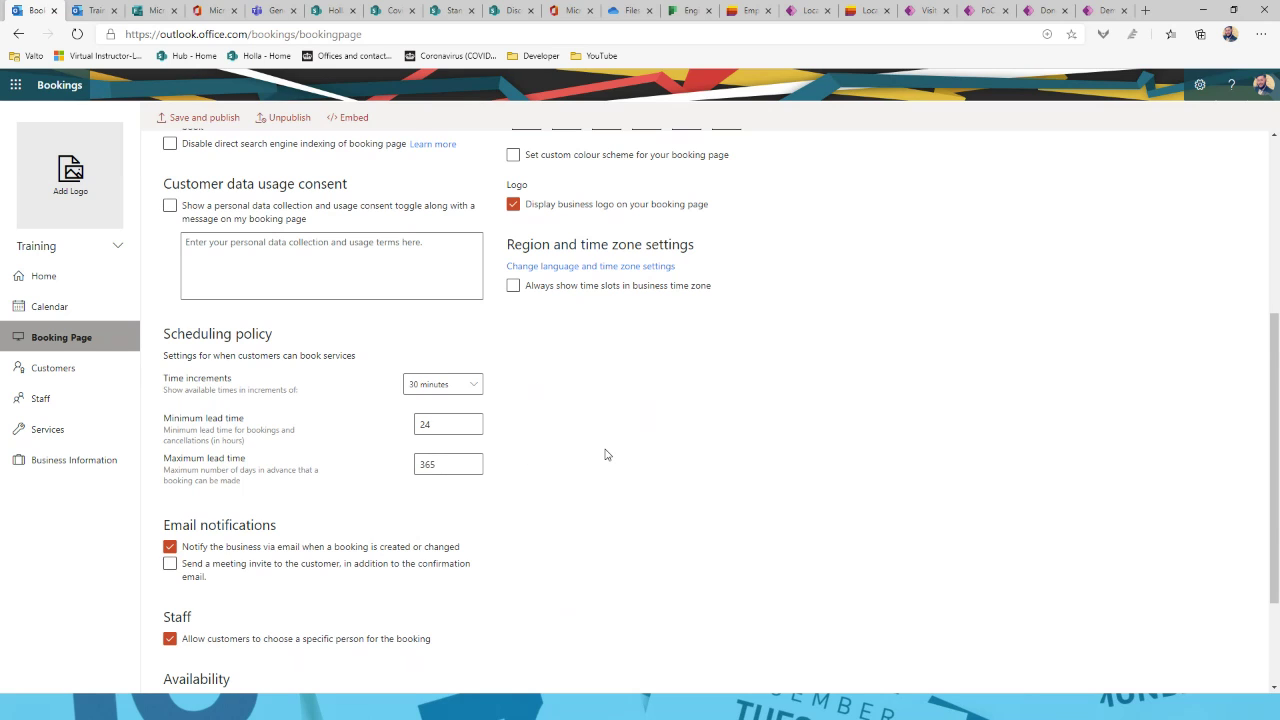
left_click(80, 370)
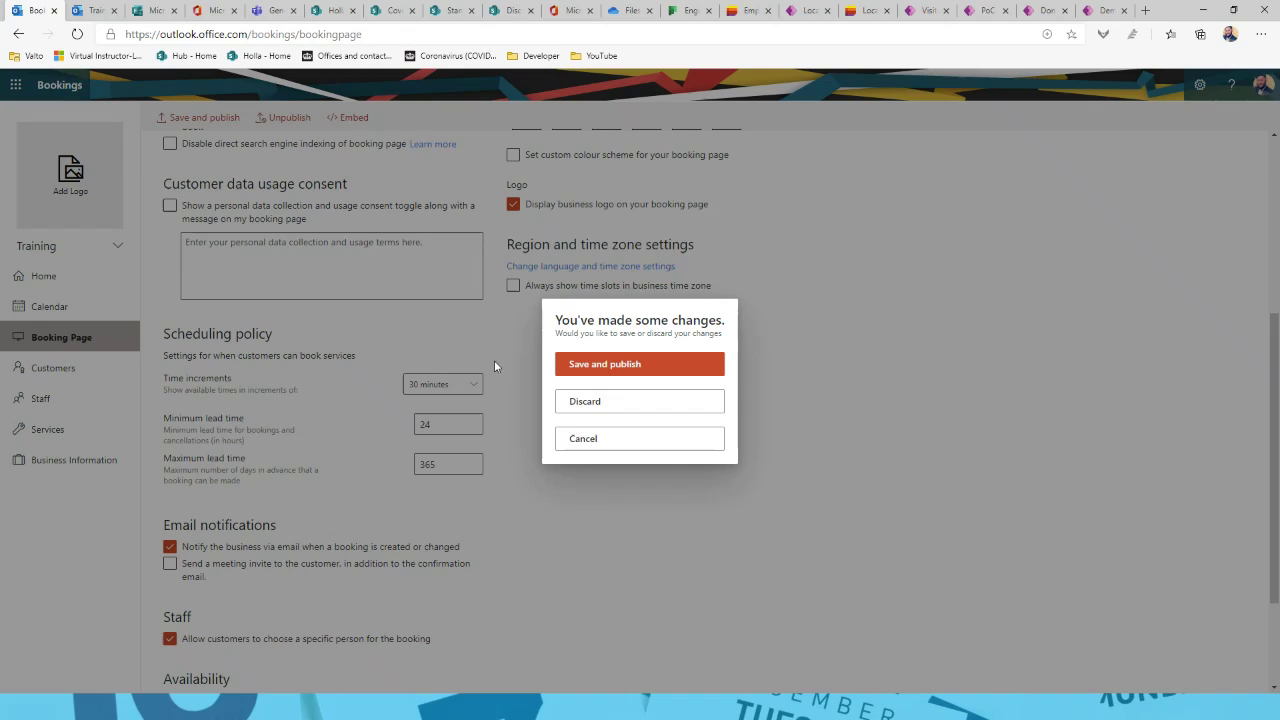
left_click(623, 400)
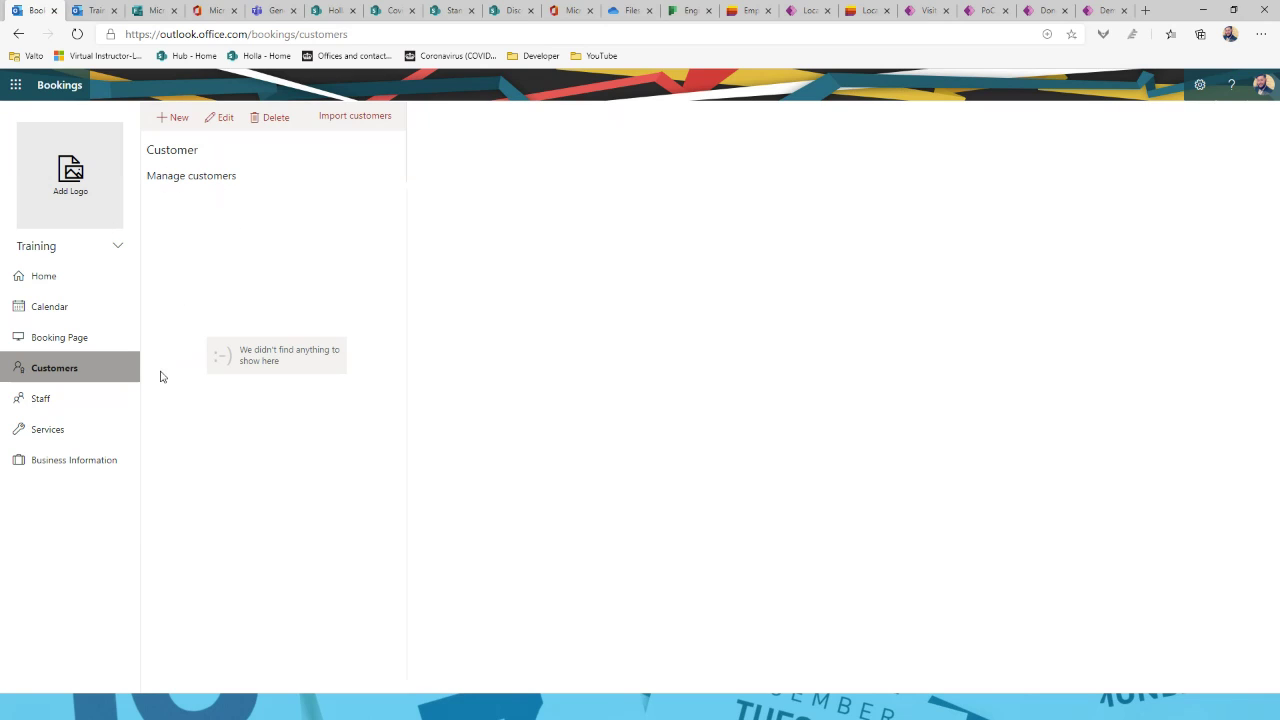
Step: Look over the Staff list, then open Manage services listing only Initial consult
left_click(42, 405)
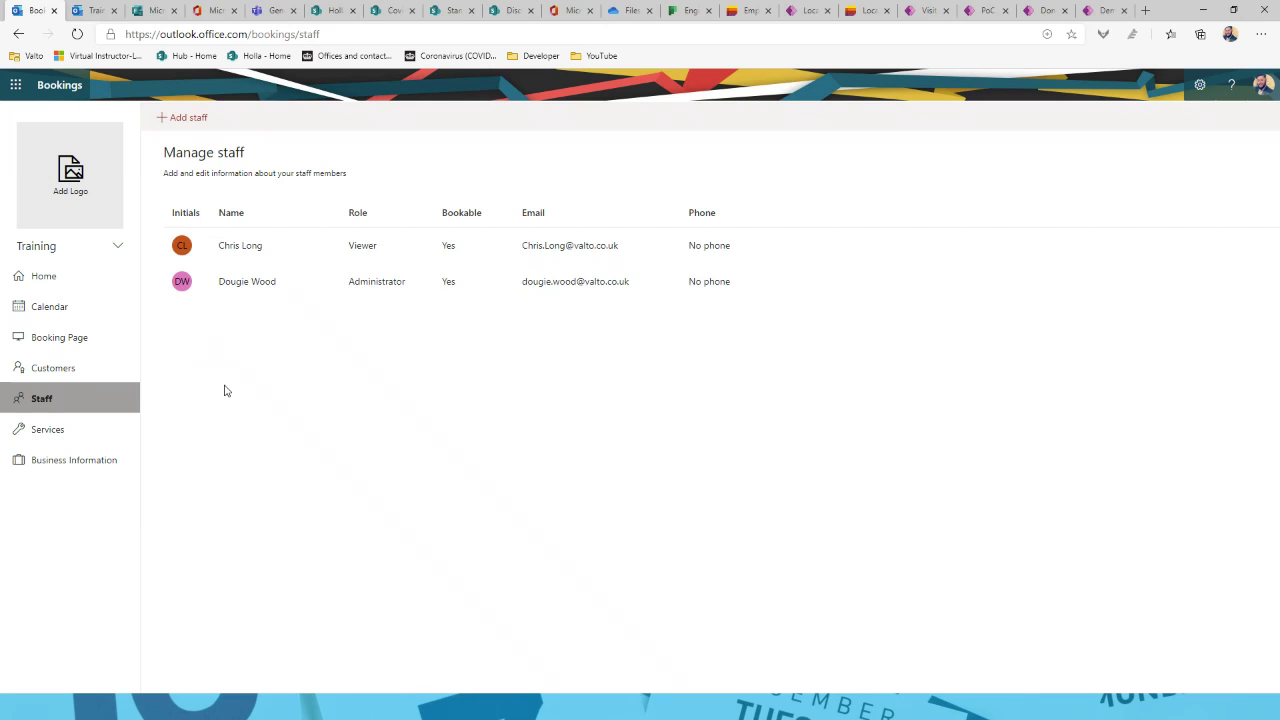
left_click(85, 428)
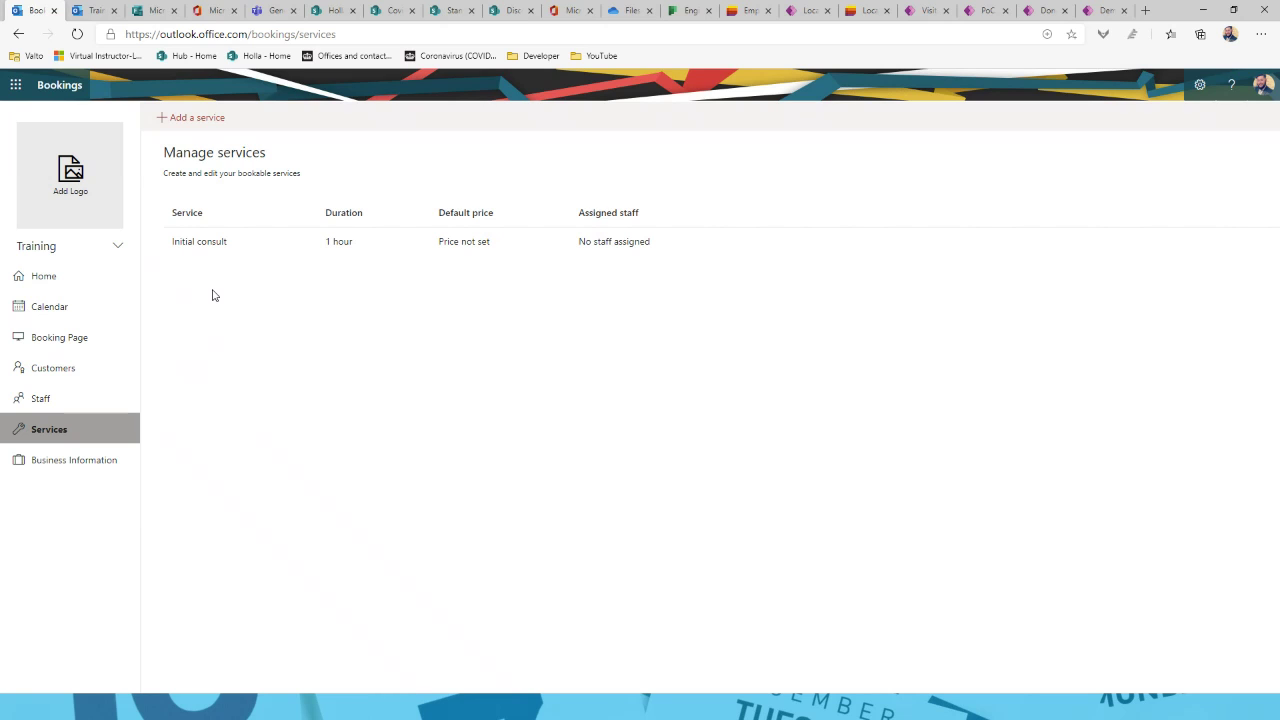
Step: Add a new service named 'Teams Training' and assign both staff members to it
left_click(201, 119)
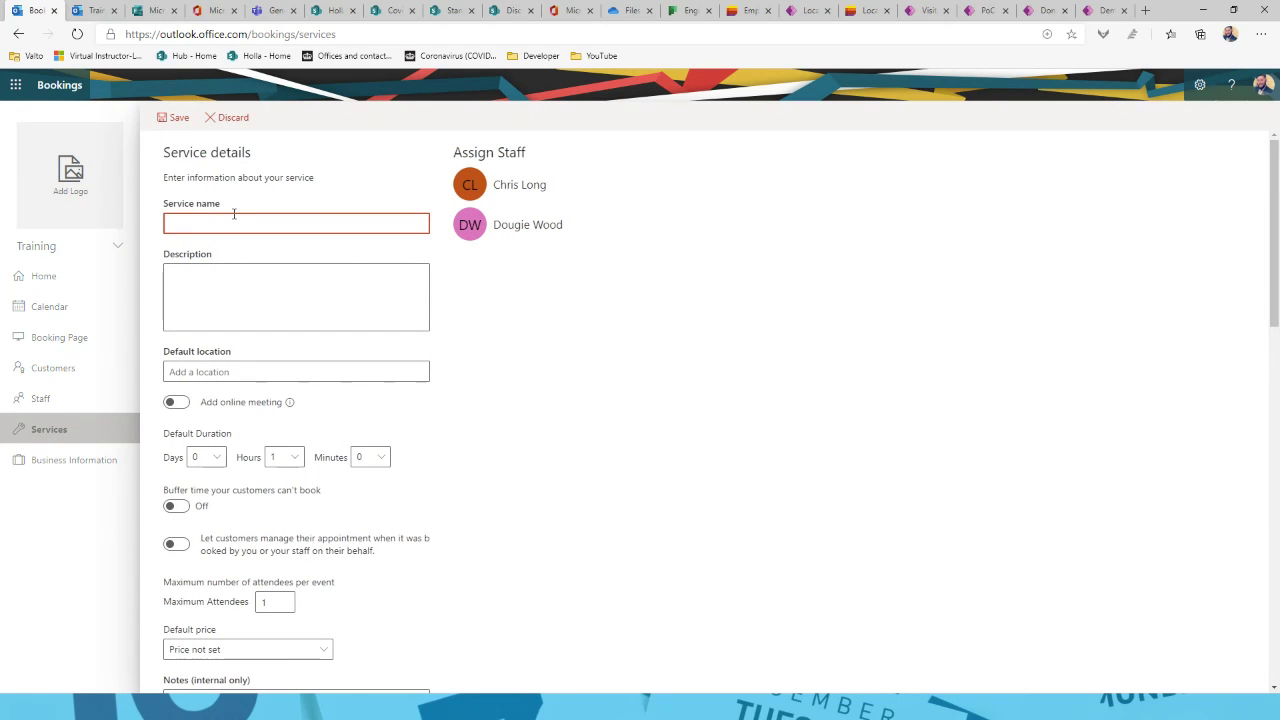
type("Teams Training")
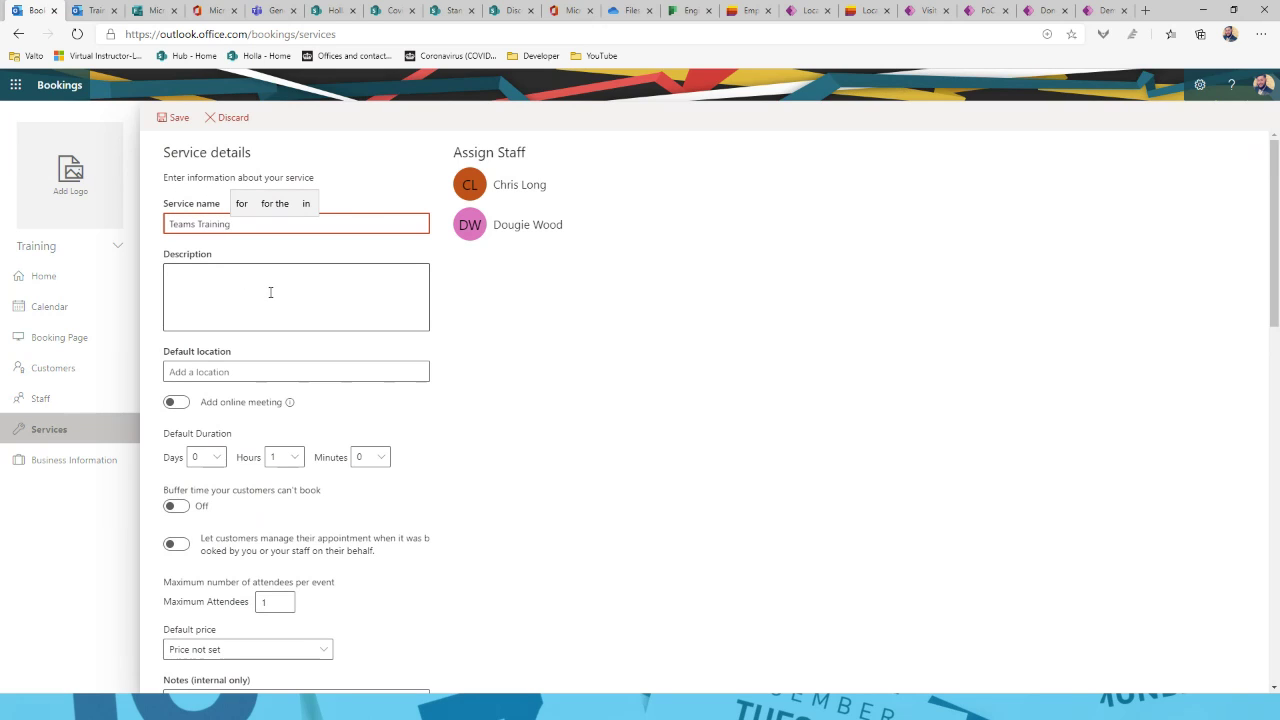
left_click(528, 292)
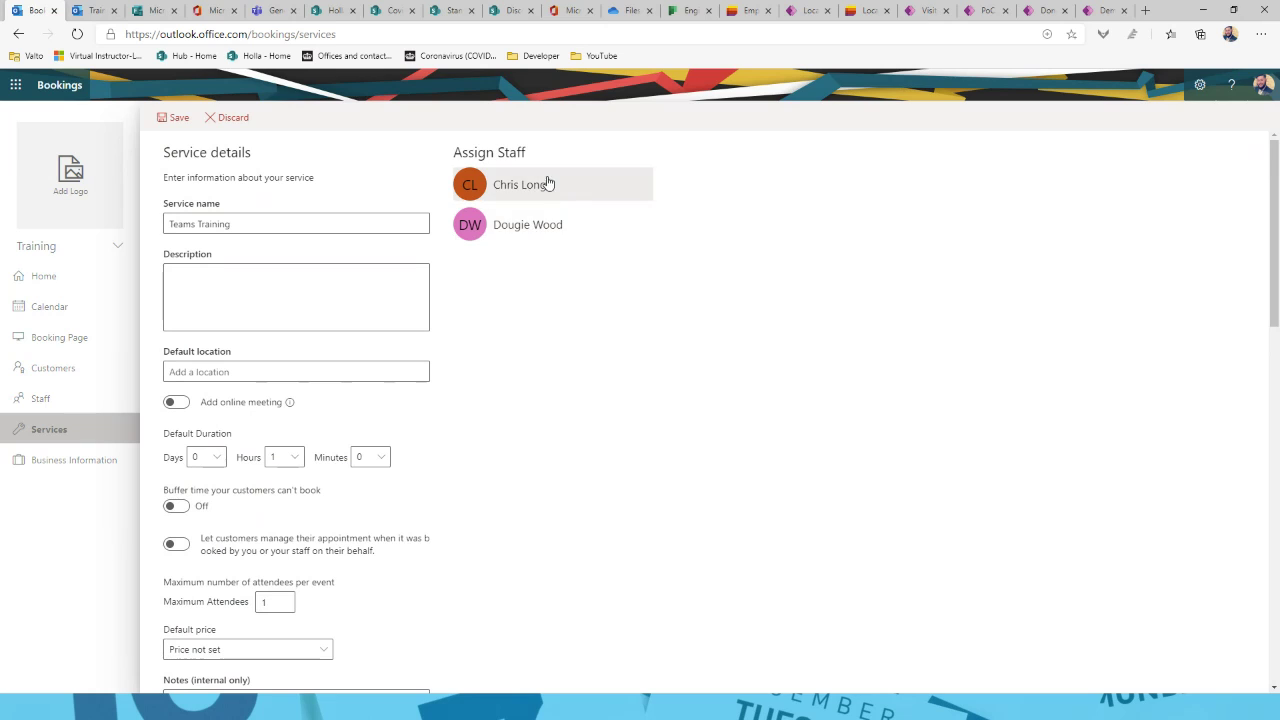
left_click(543, 230)
left_click(550, 194)
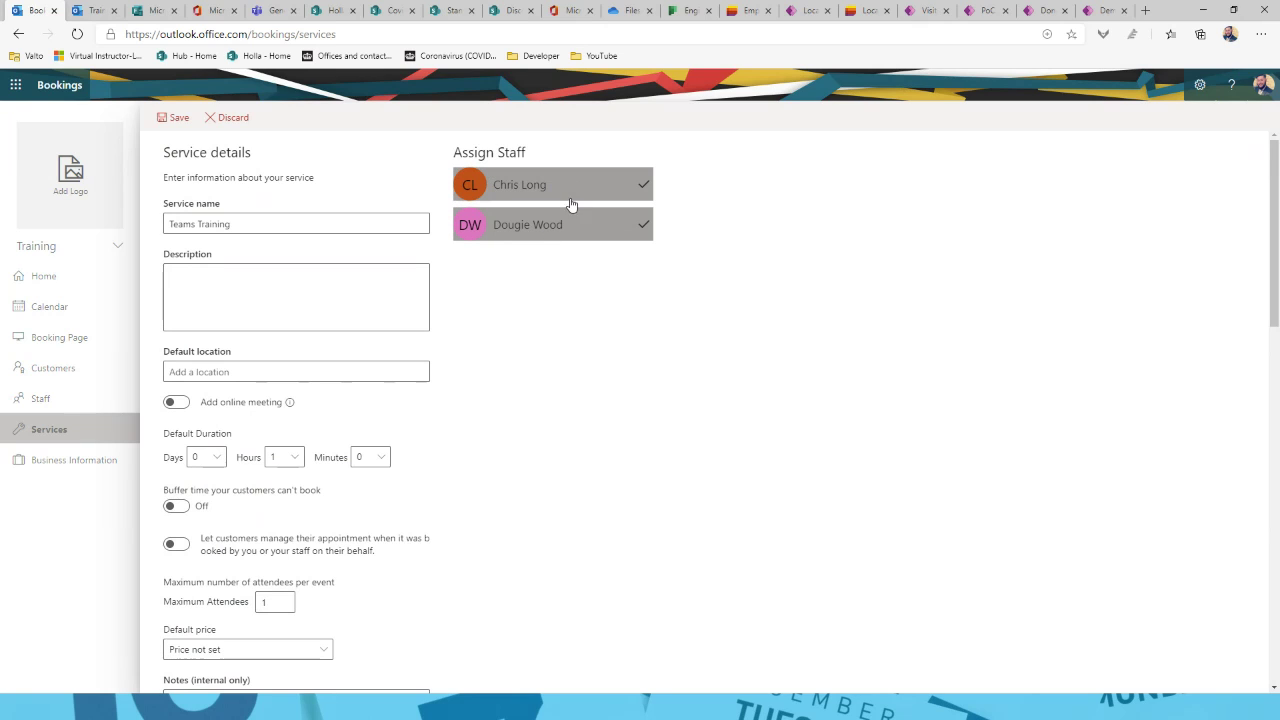
Step: Set the Teams Training default duration to 2 hours
scroll(325, 440, "down", 1)
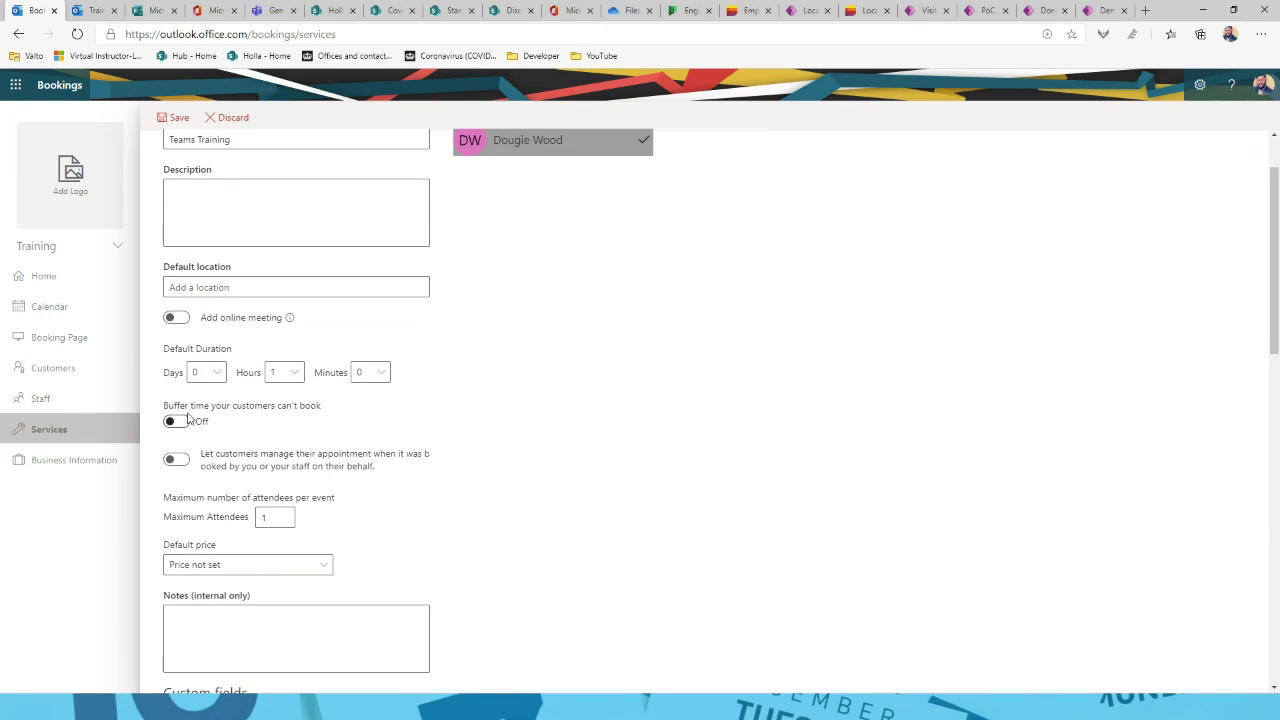
left_click(298, 373)
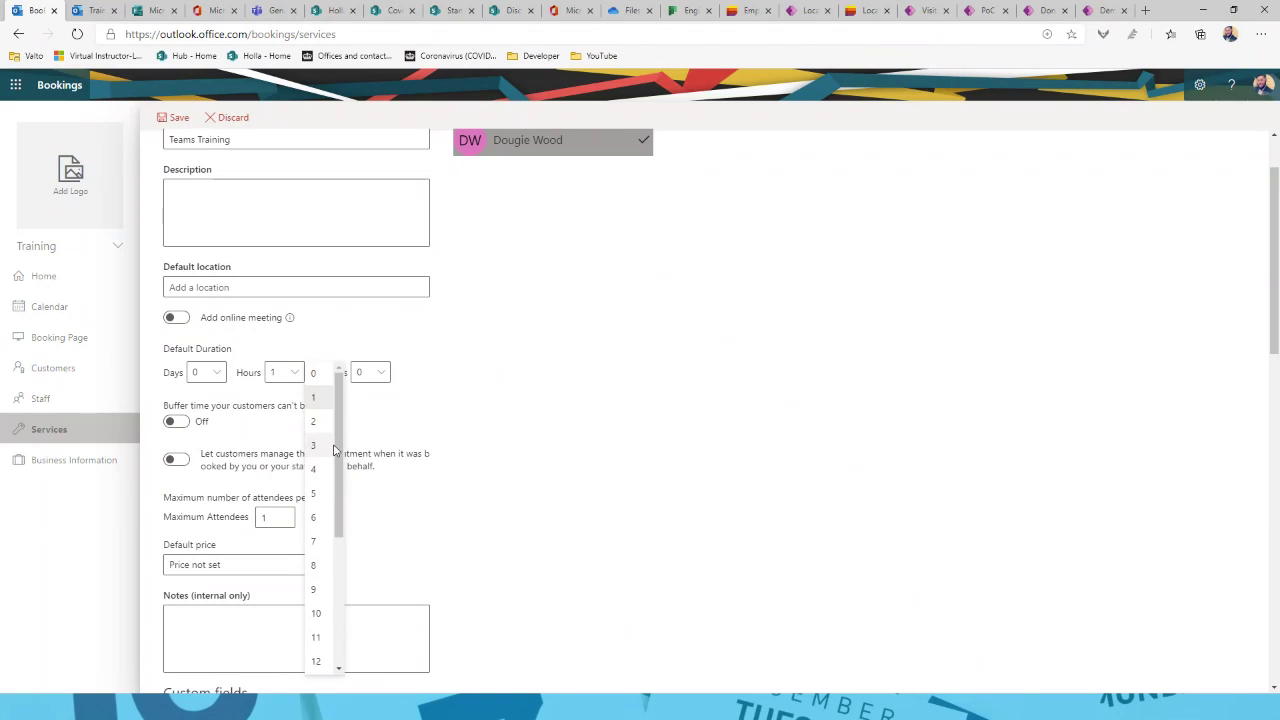
left_click(314, 422)
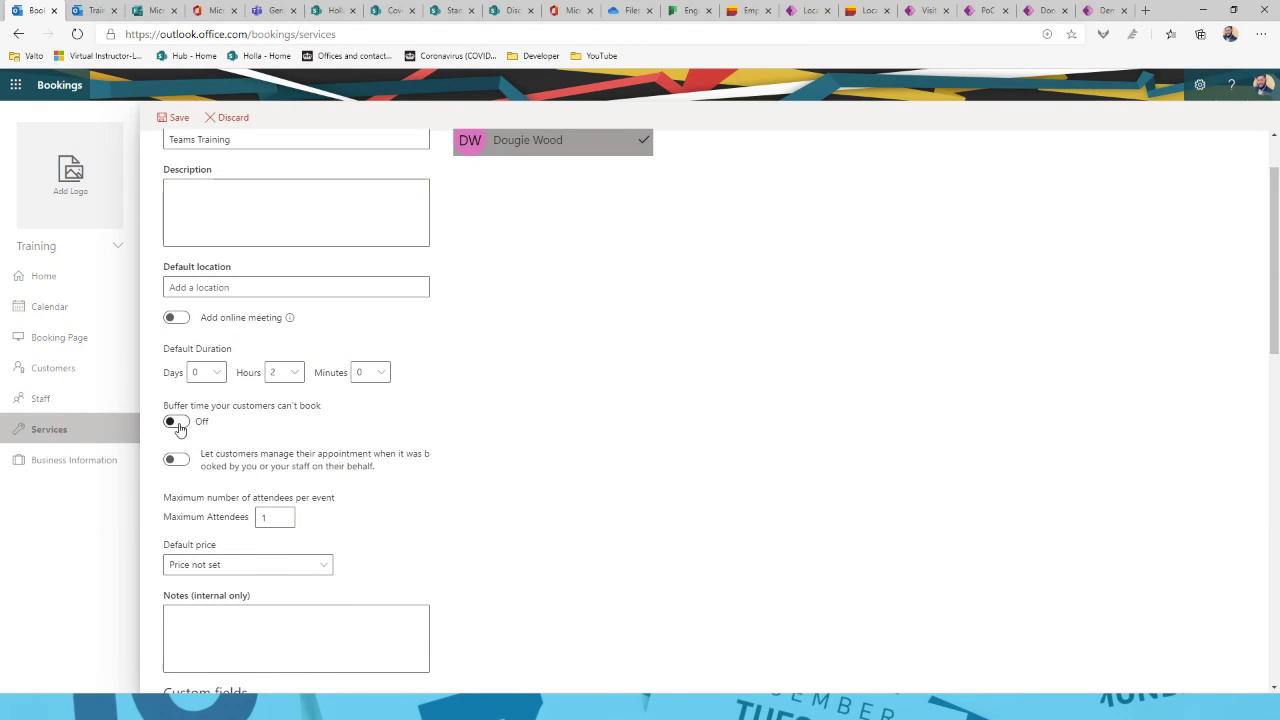
scroll(530, 418, "down", 1)
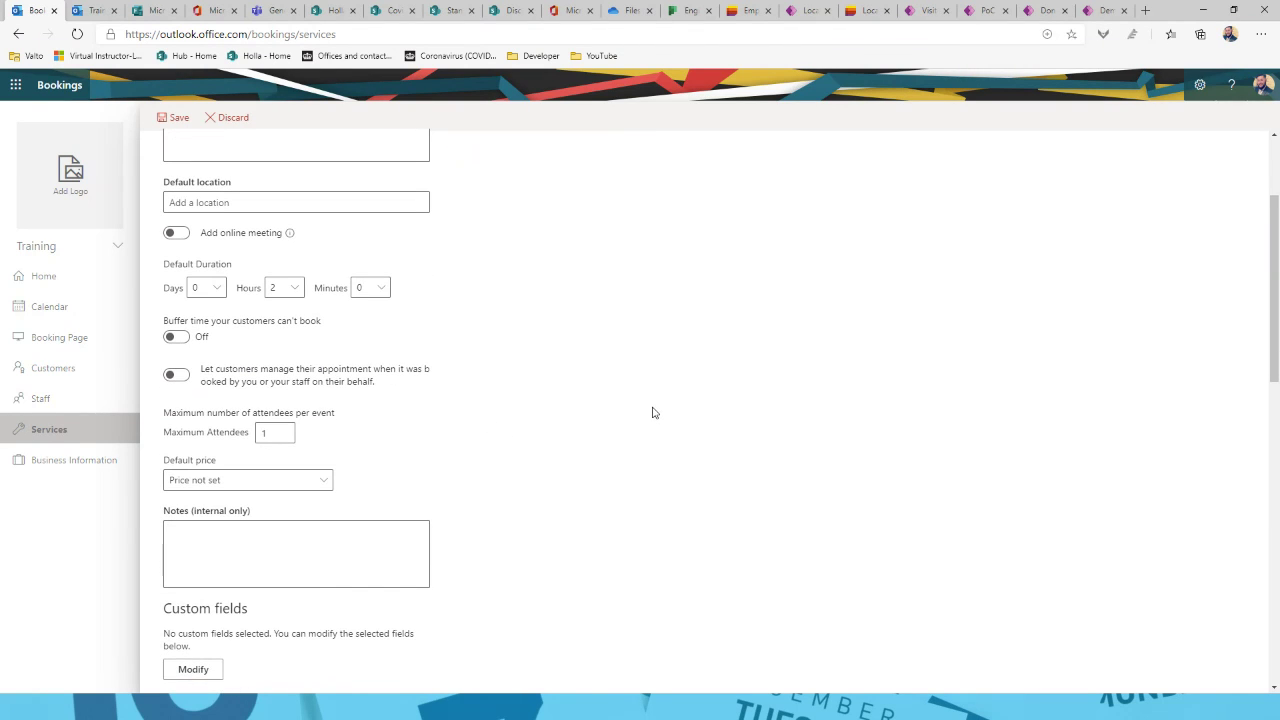
scroll(650, 413, "down", 1)
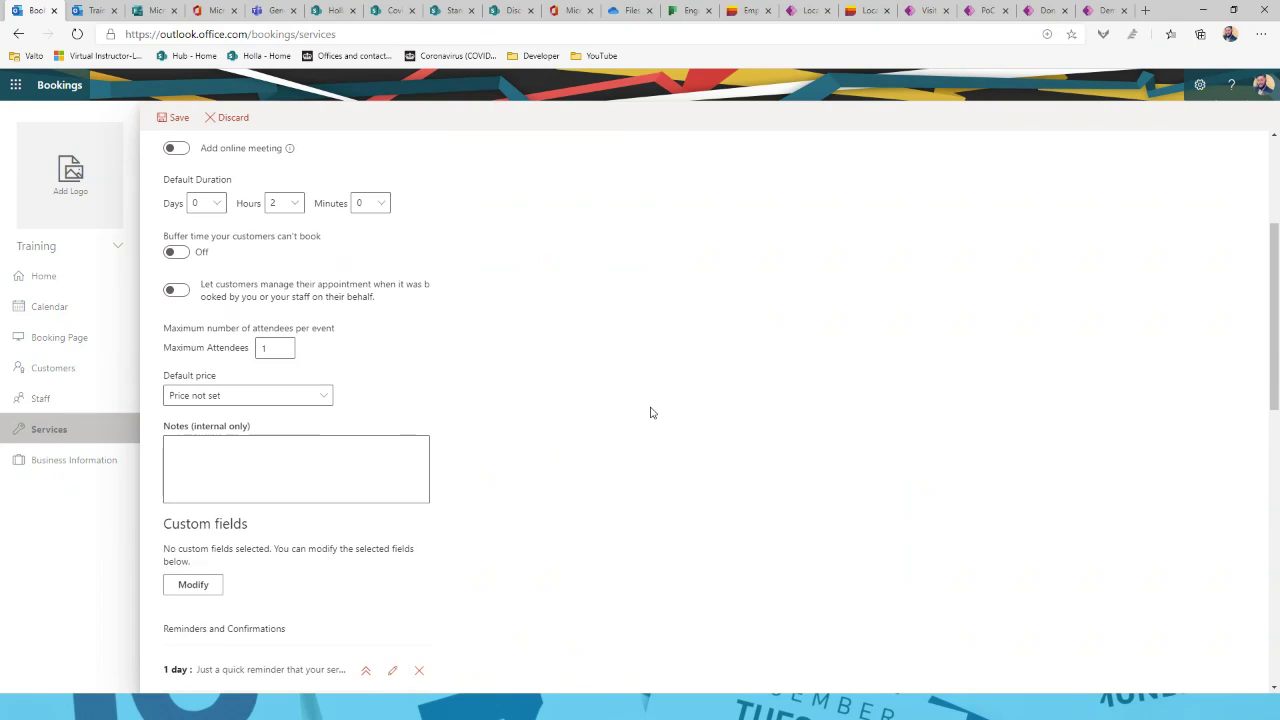
scroll(474, 371, "down", 1)
Step: Set the Teams Training default price to Free and save the service
left_click(302, 314)
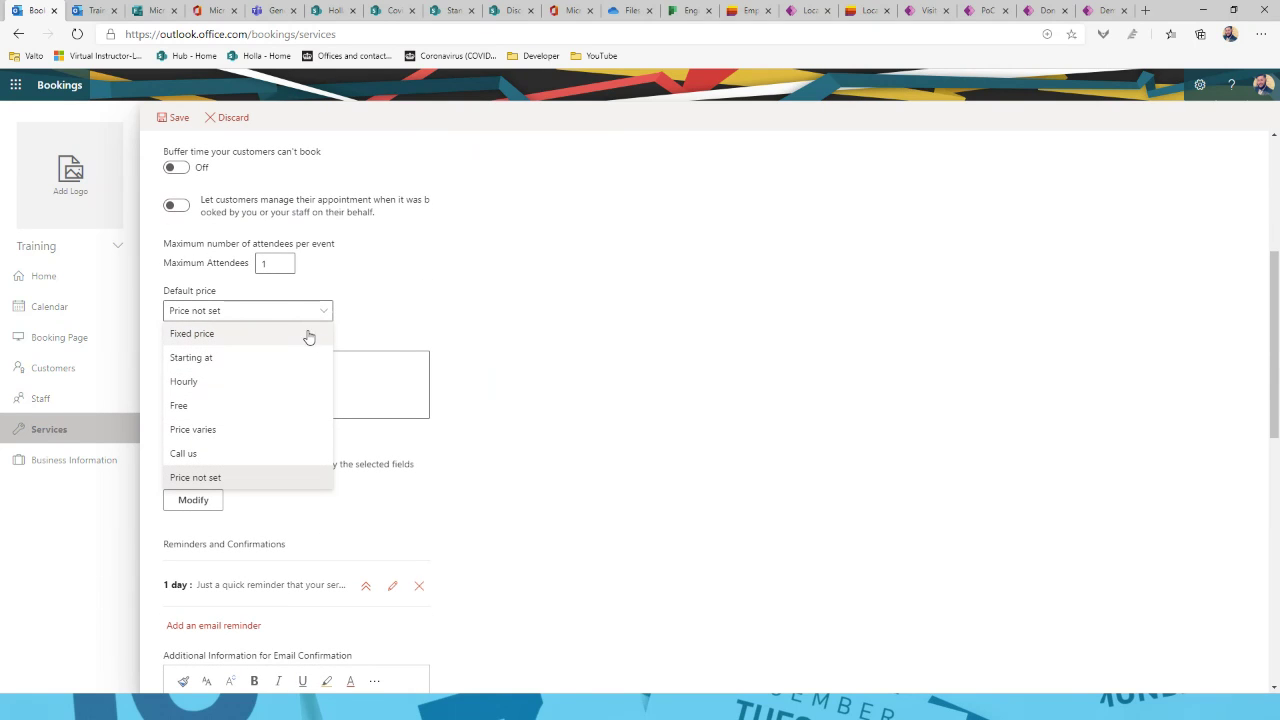
left_click(500, 289)
left_click(276, 316)
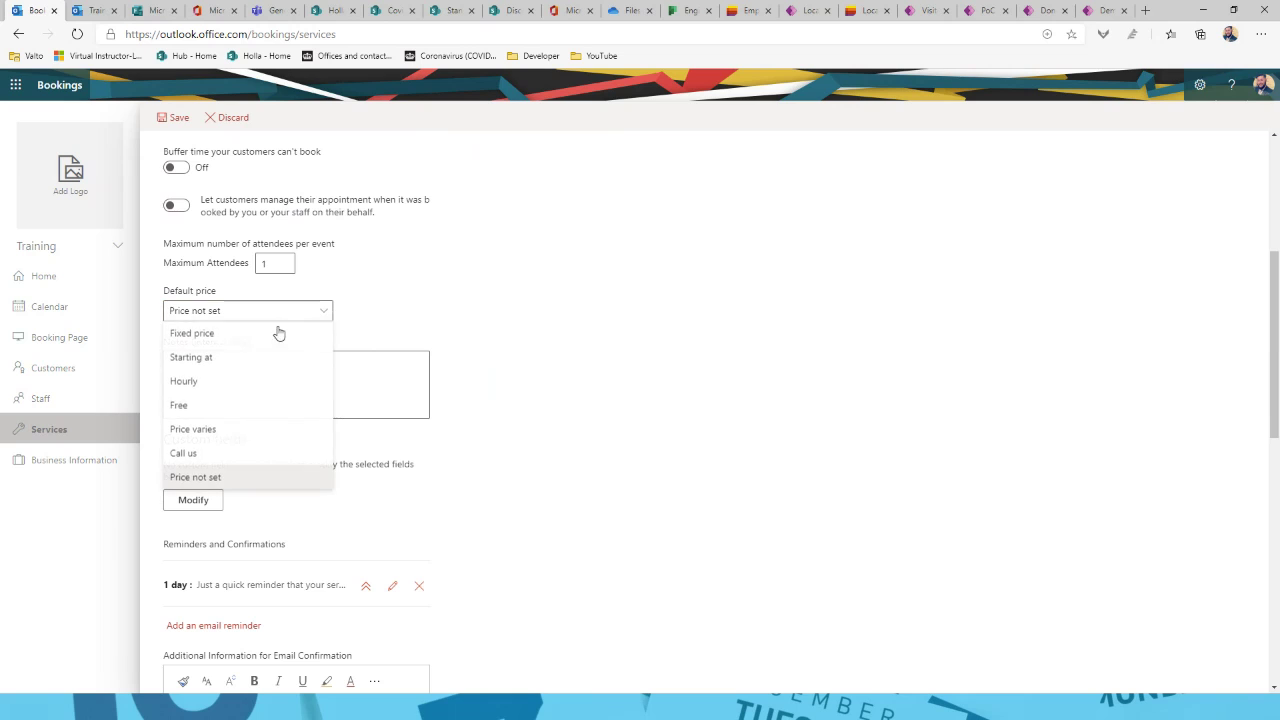
left_click(237, 406)
scroll(546, 346, "down", 3)
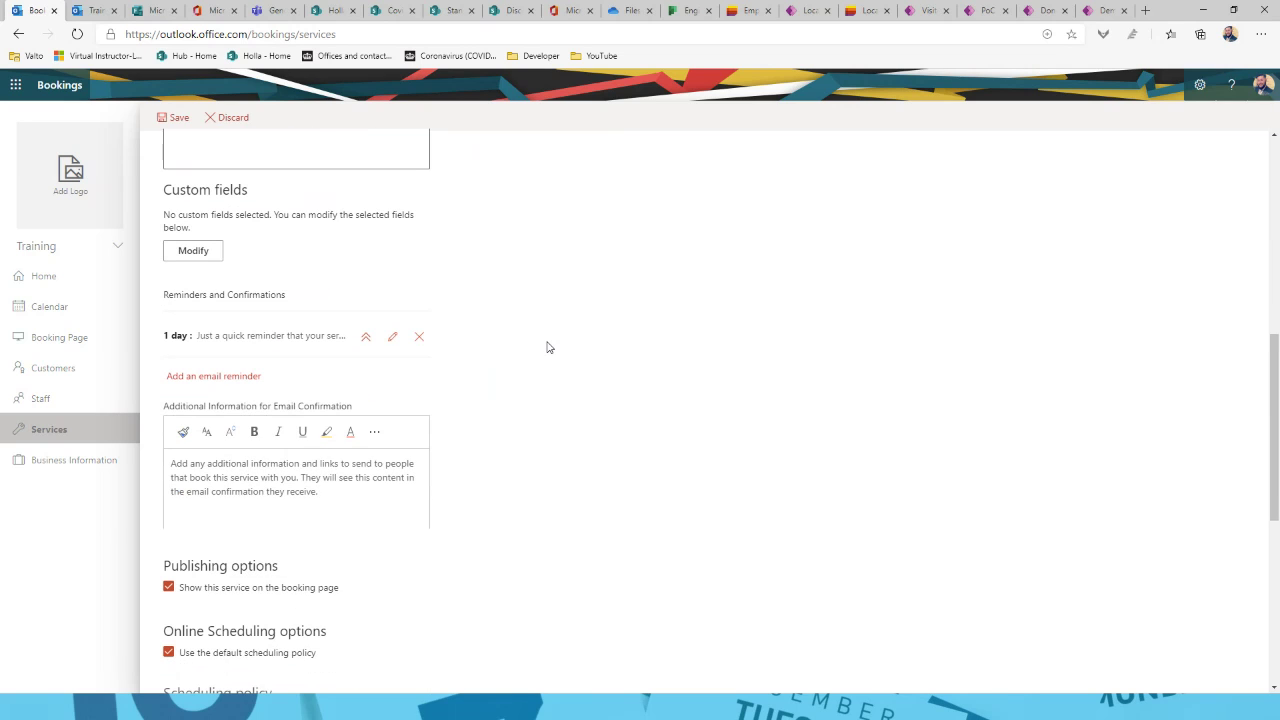
scroll(440, 457, "down", 3)
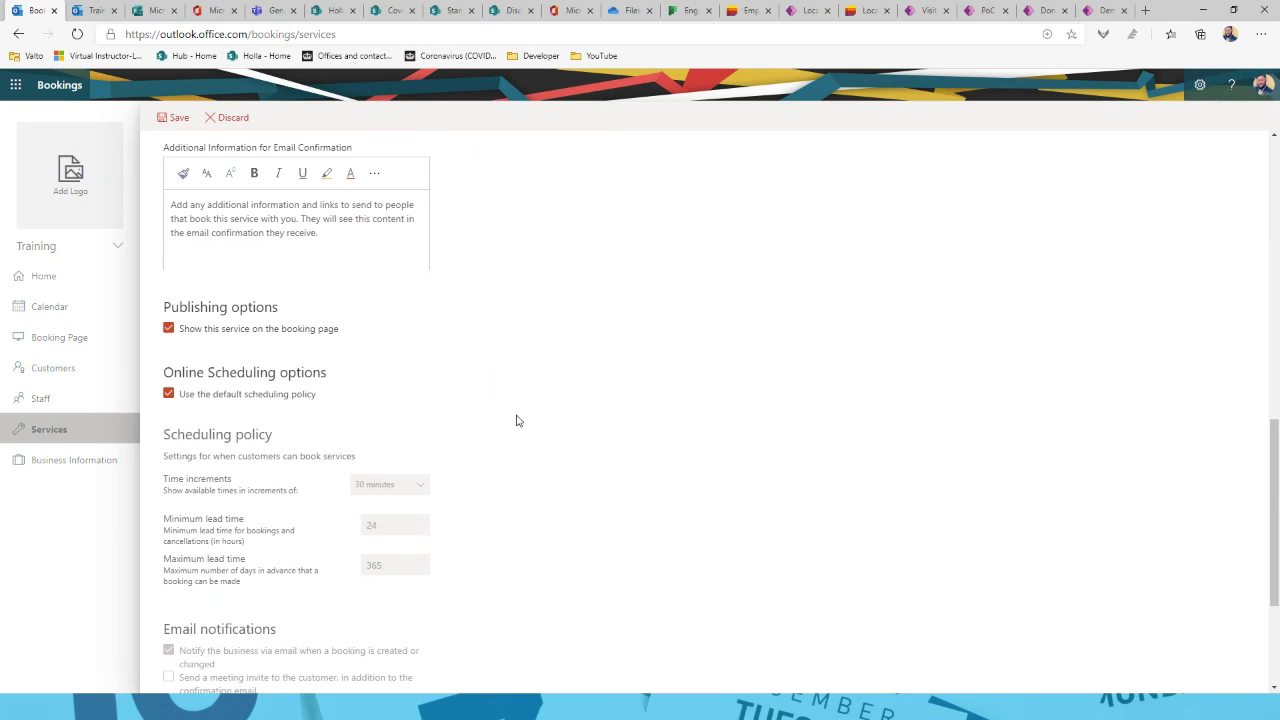
scroll(517, 420, "up", 9)
left_click(175, 117)
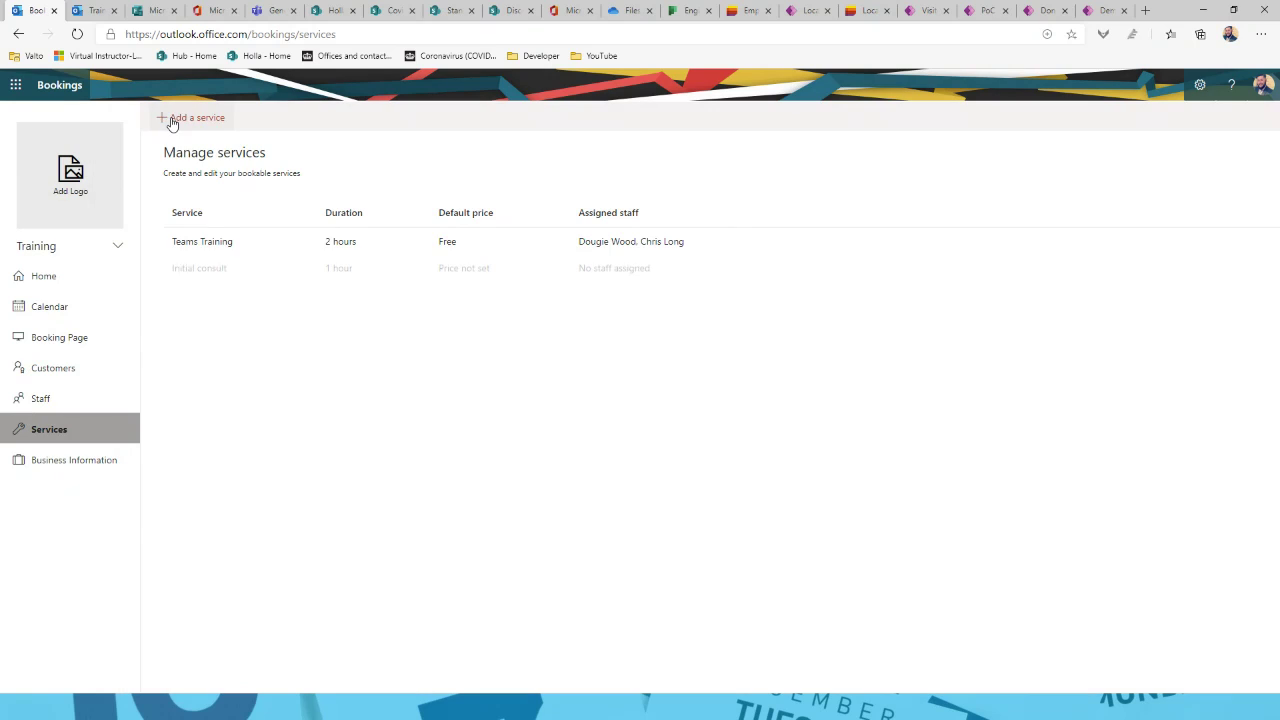
left_click(61, 468)
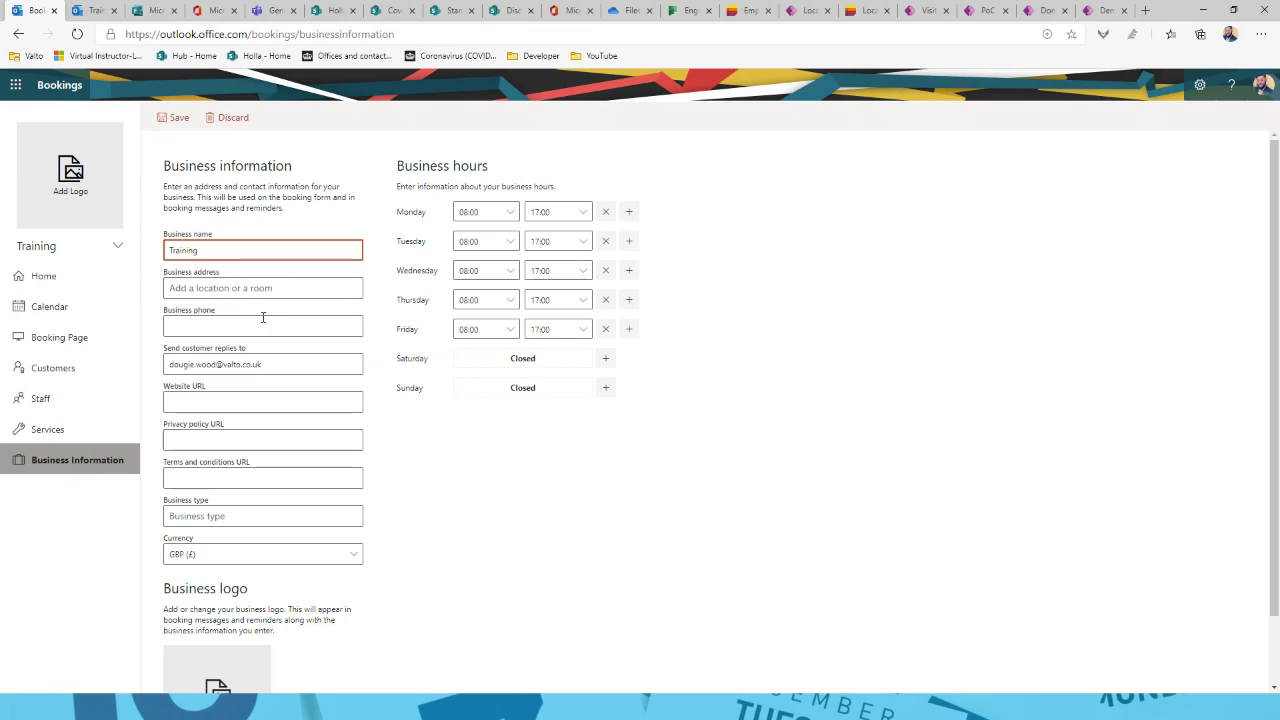
left_click(267, 402)
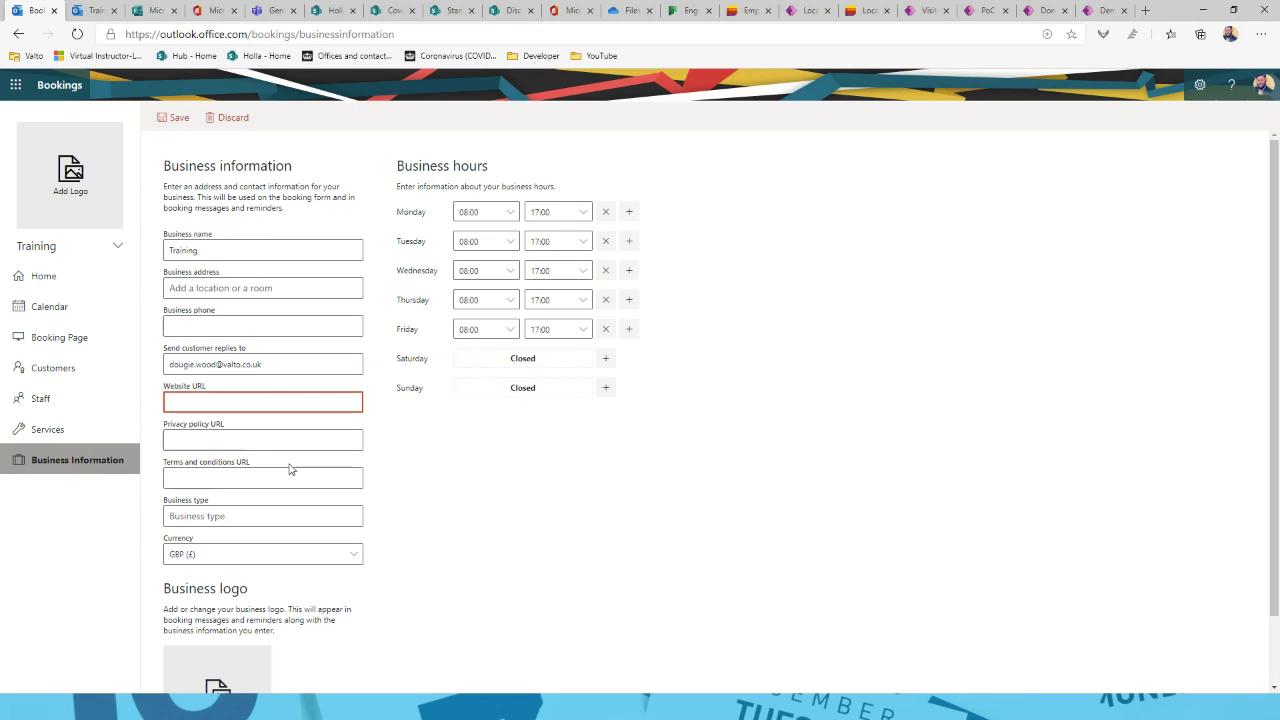
left_click(473, 487)
scroll(377, 546, "down", 2)
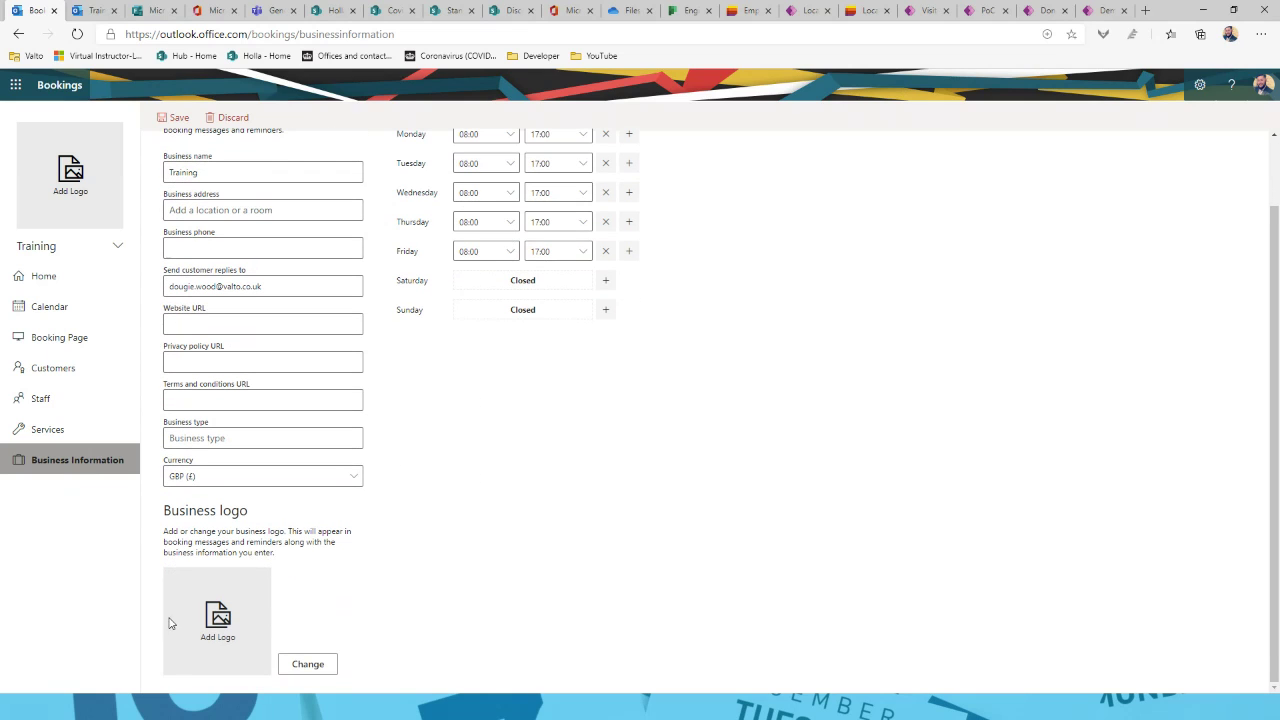
scroll(243, 631, "up", 2)
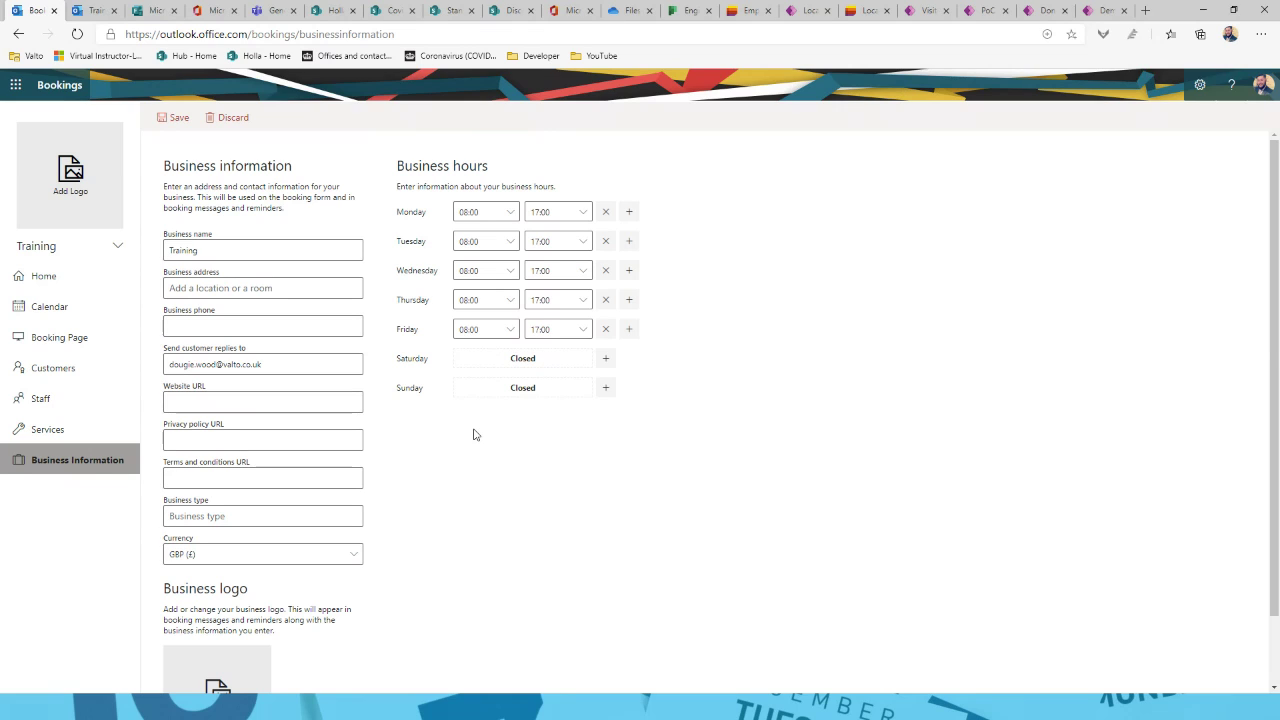
Step: View Initial consult's 16 October availability per staff member on the public booking page, then return to the slideshow
left_click(95, 10)
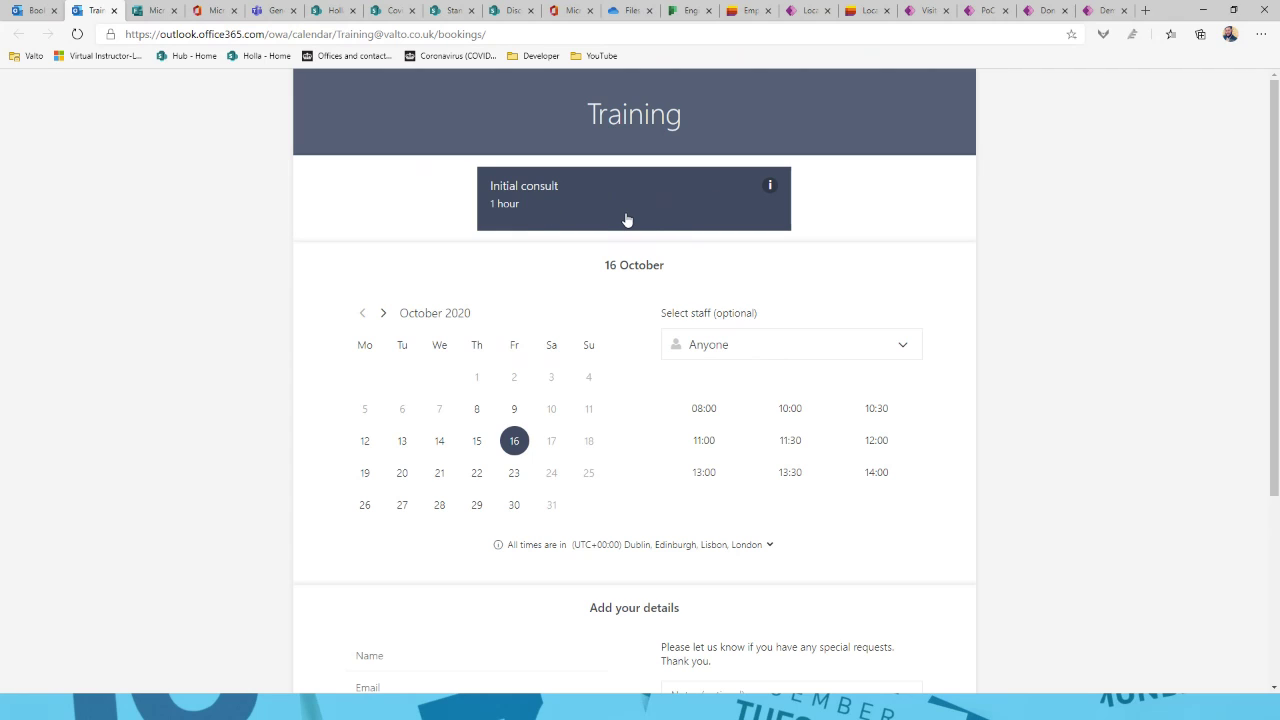
left_click(563, 203)
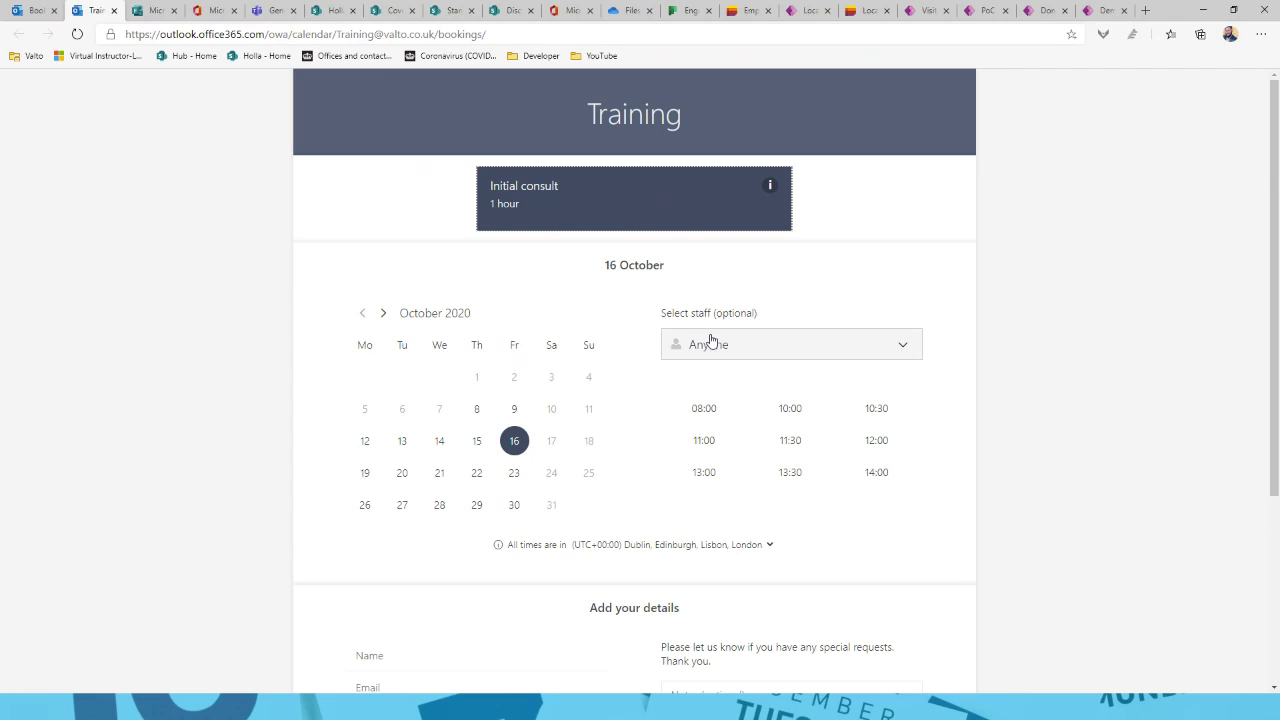
left_click(745, 346)
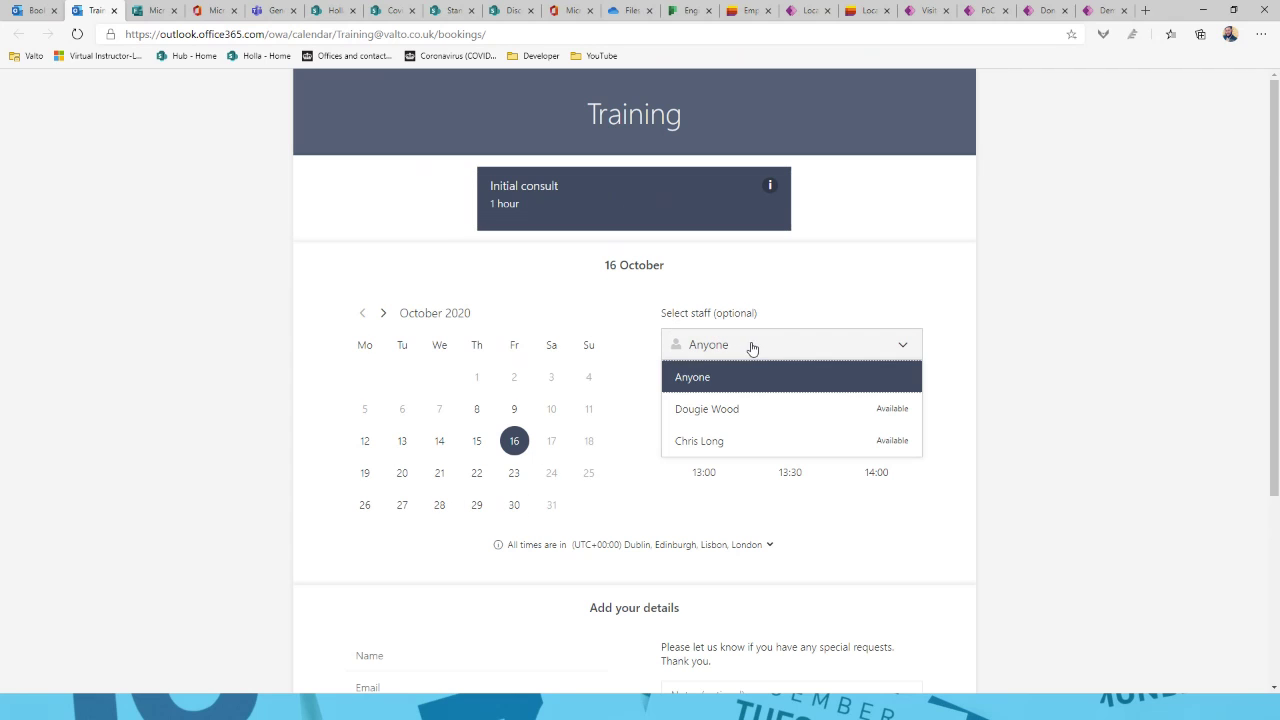
left_click(761, 416)
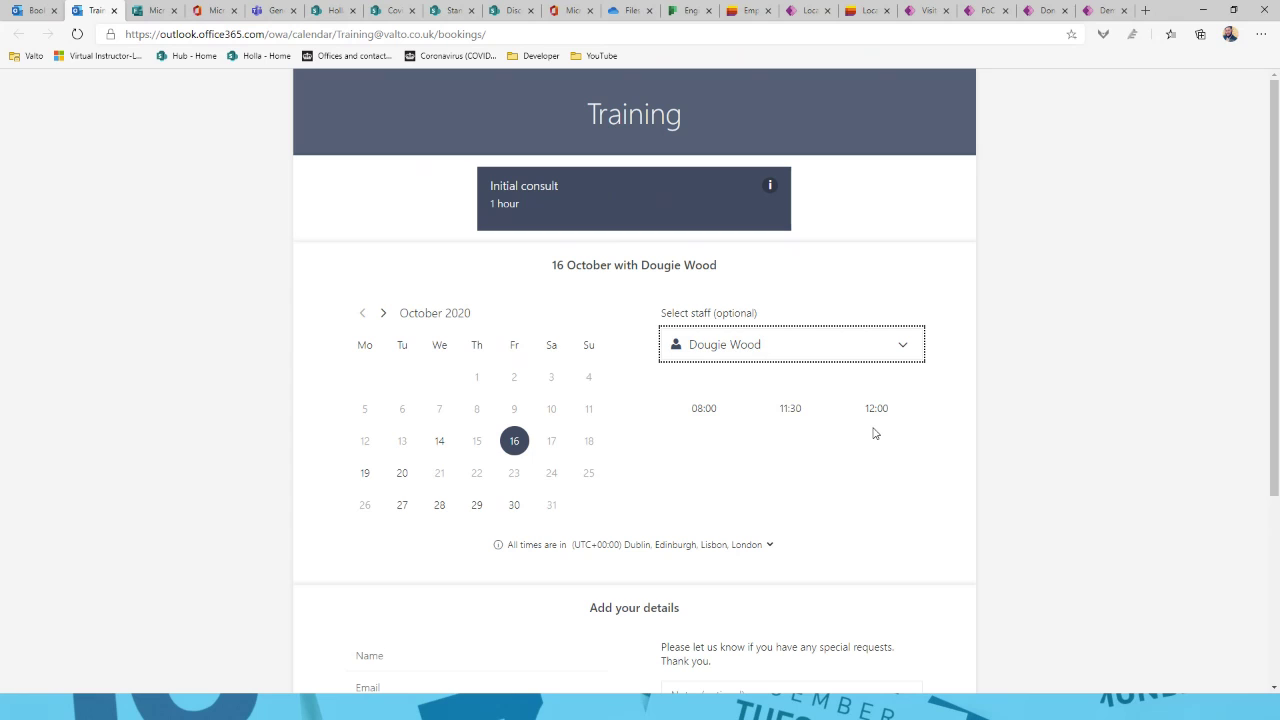
left_click(811, 352)
left_click(783, 447)
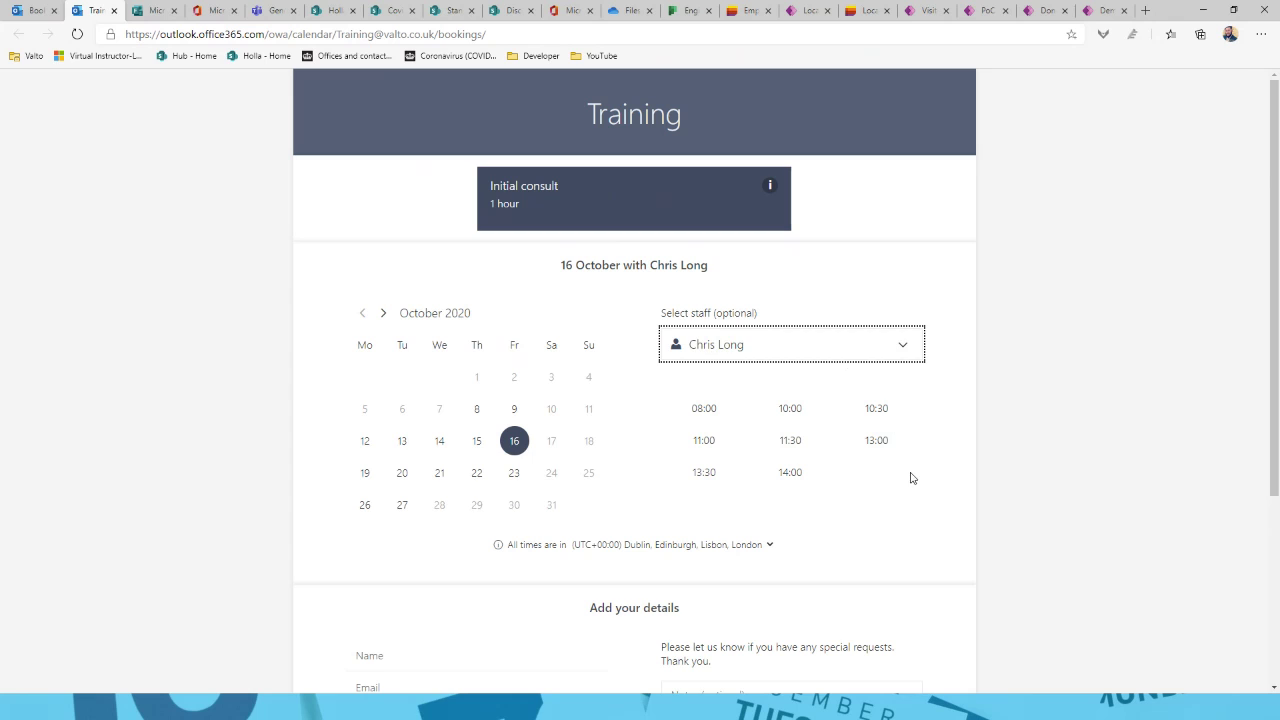
scroll(990, 462, "down", 3)
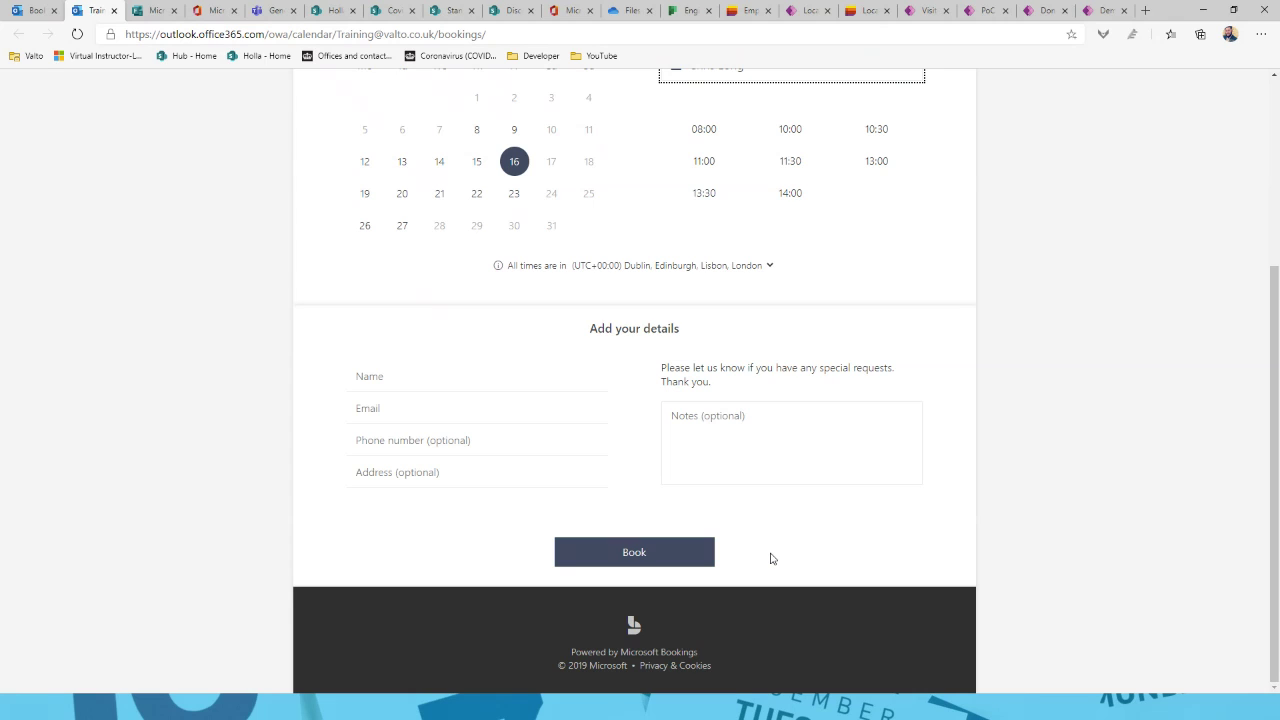
scroll(770, 558, "up", 3)
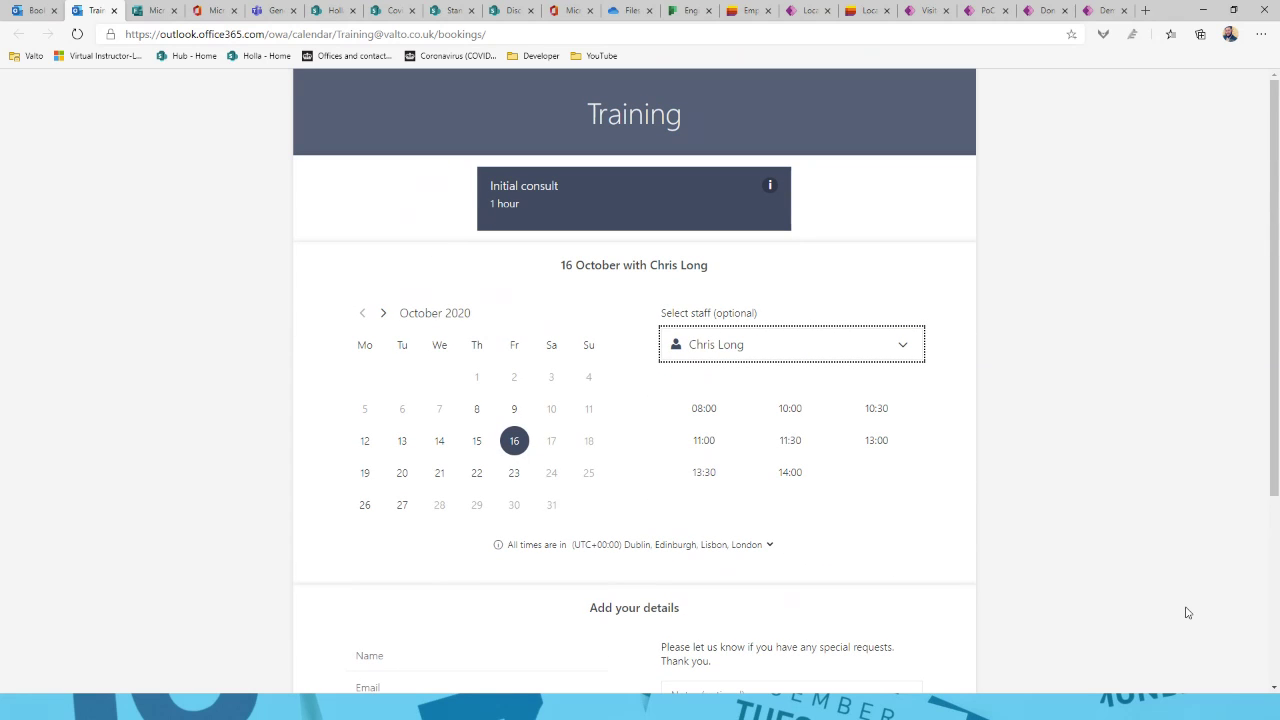
left_click(1091, 700)
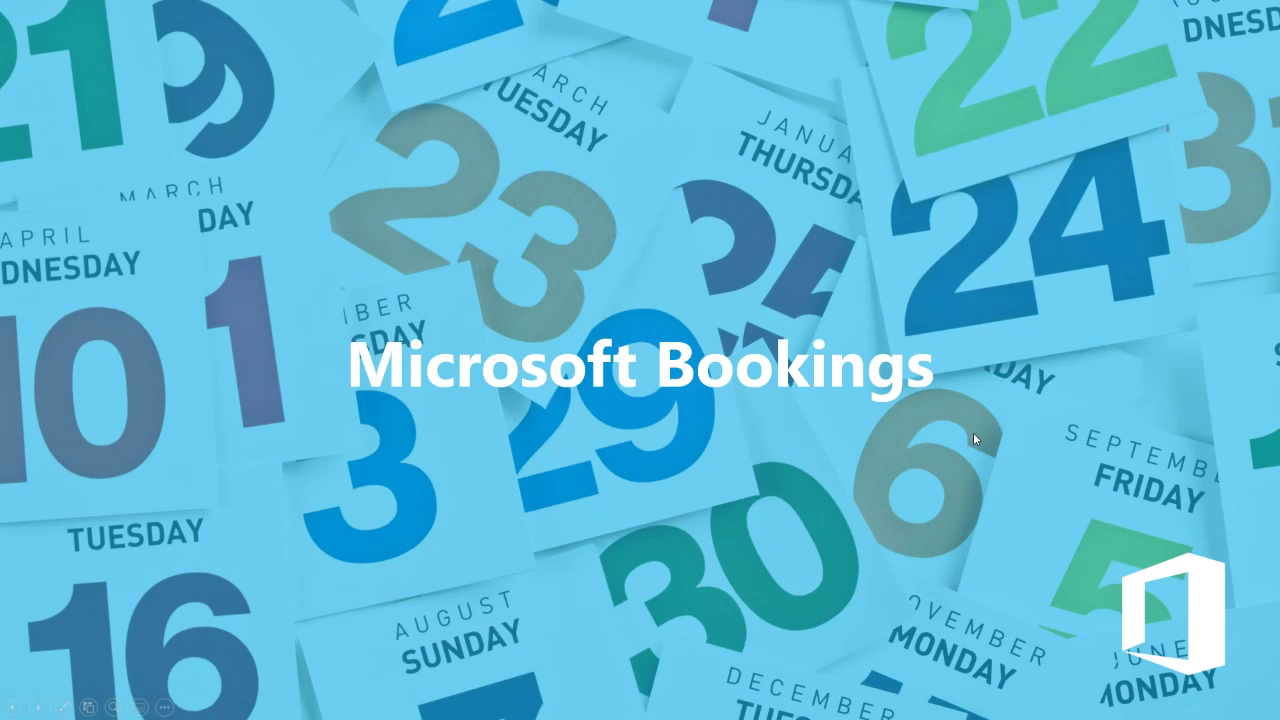
Step: Advance the slideshow from the Bookings slide to the Microsoft Forms title slide
left_click(974, 434)
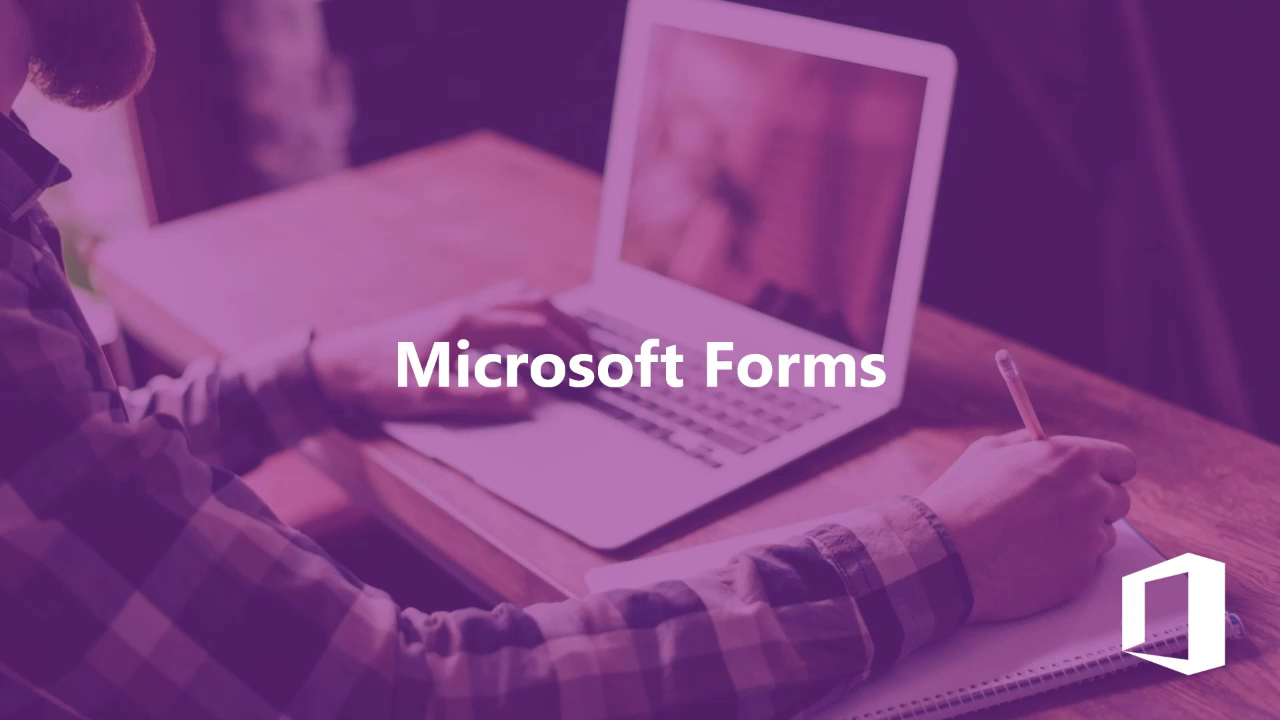
Step: Exit the slideshow to the Microsoft Forms home page listing recent forms
key("Right")
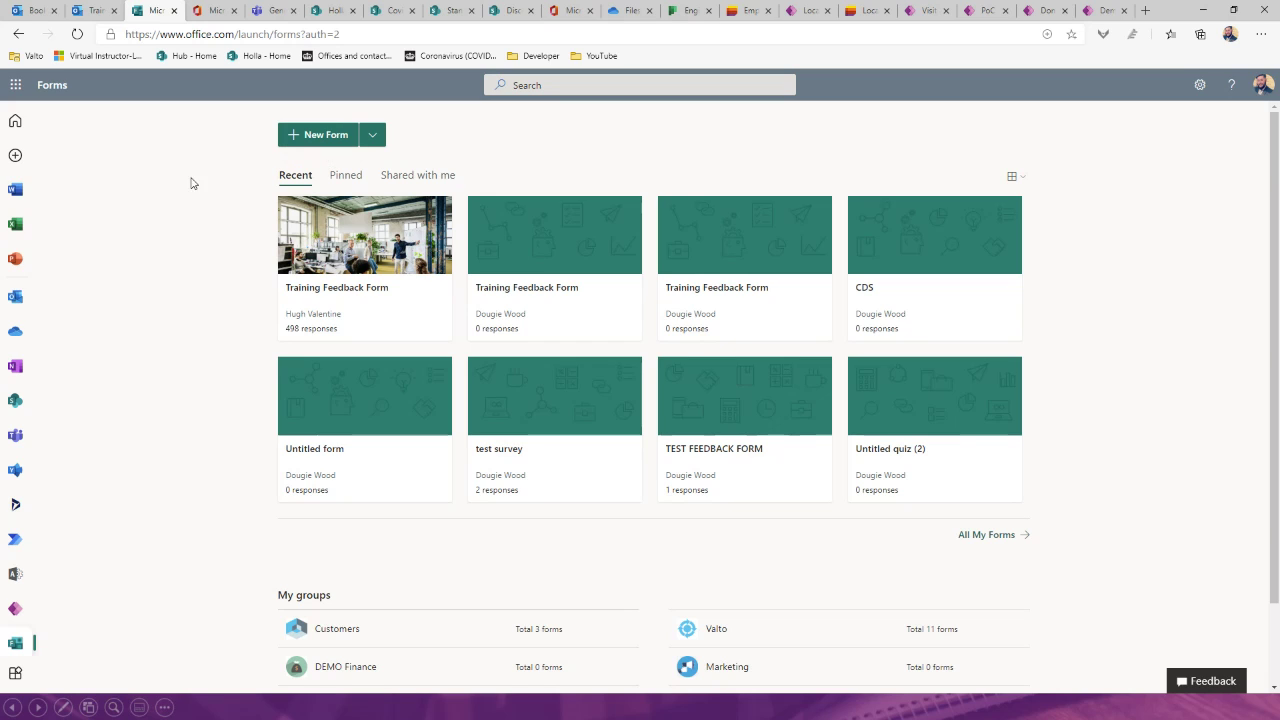
Step: Create a new blank form, signing in with the work account
left_click(318, 136)
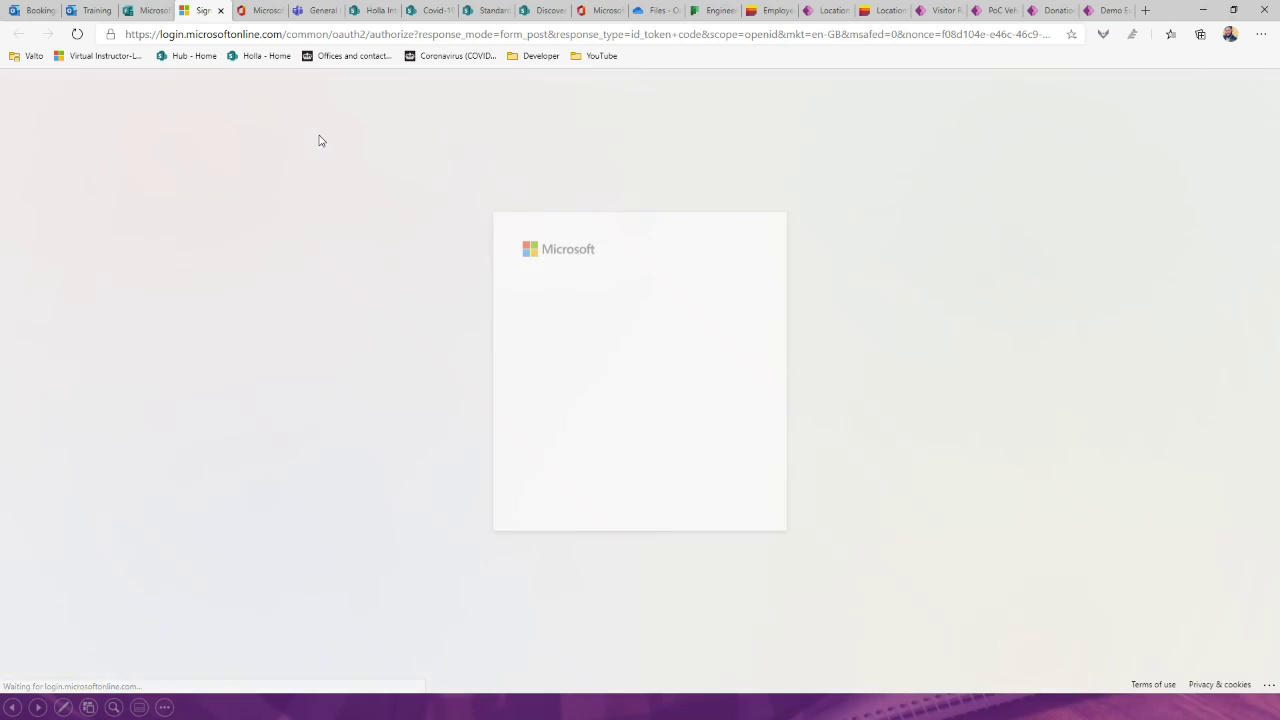
left_click(616, 318)
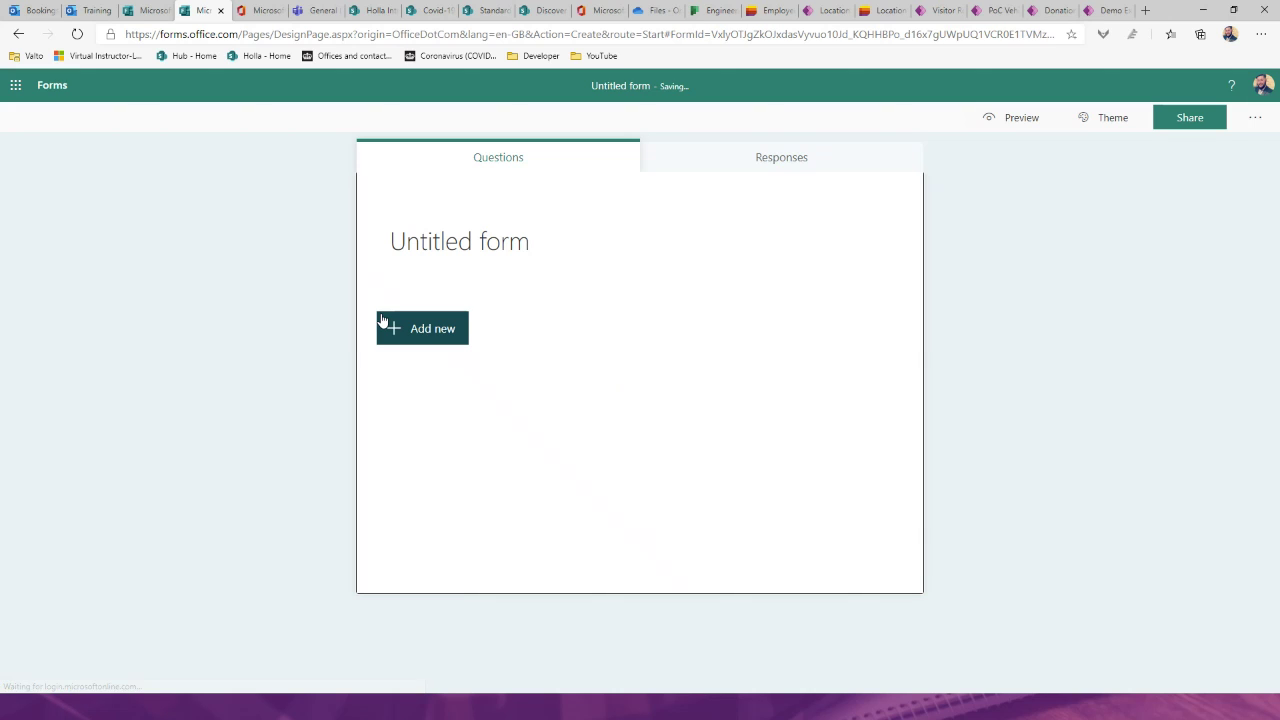
Step: Title the form 'Feedback Form' and add a 'How did we do?' choice question with Good and Bad
left_click(508, 243)
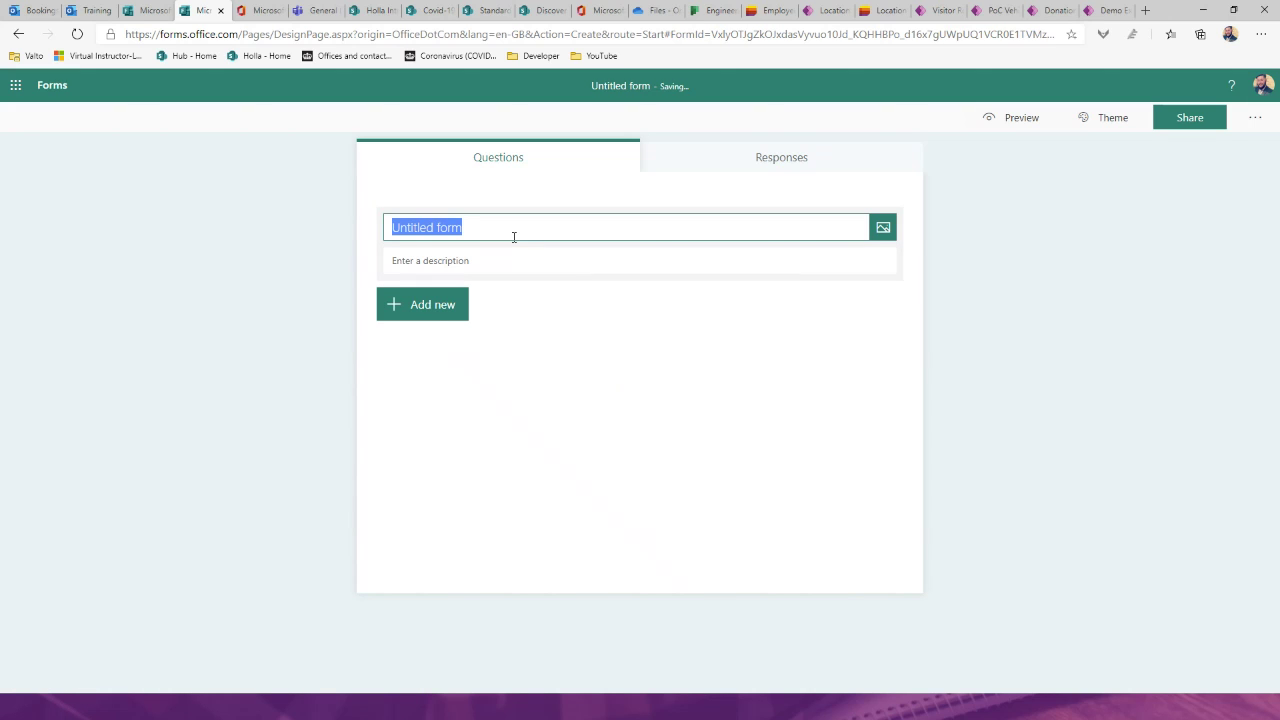
type("Feedback")
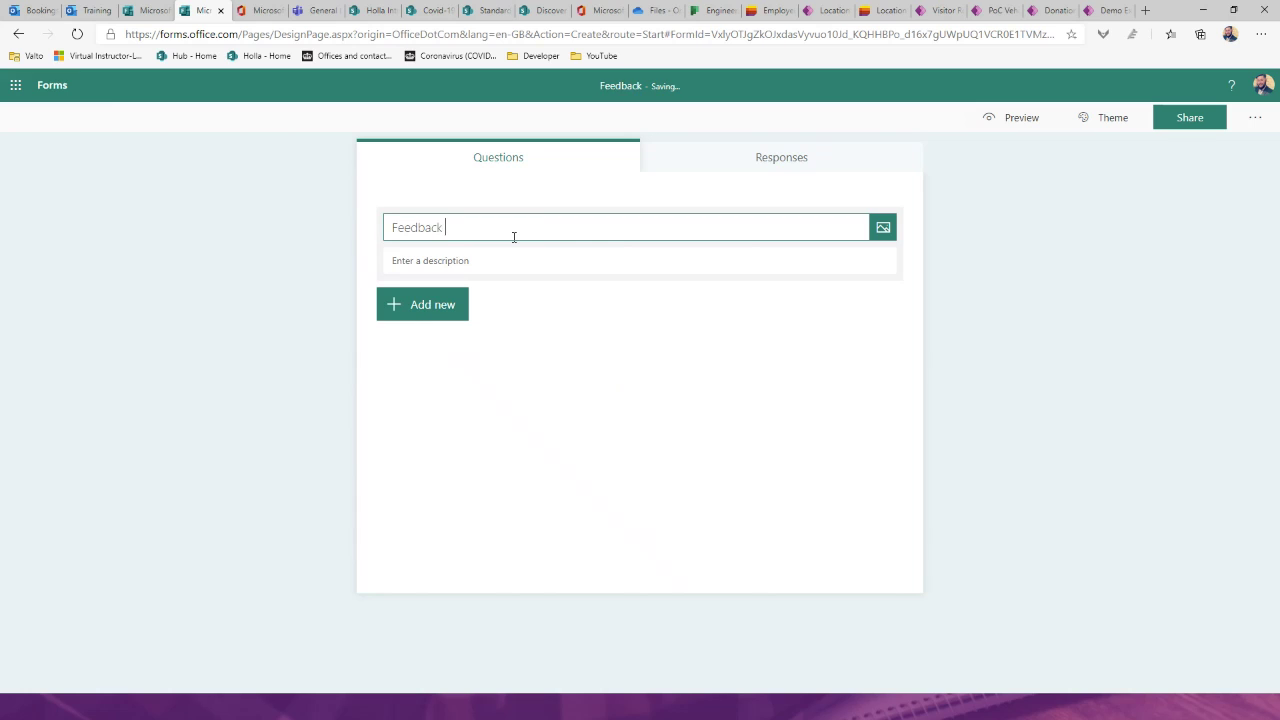
type(" Form")
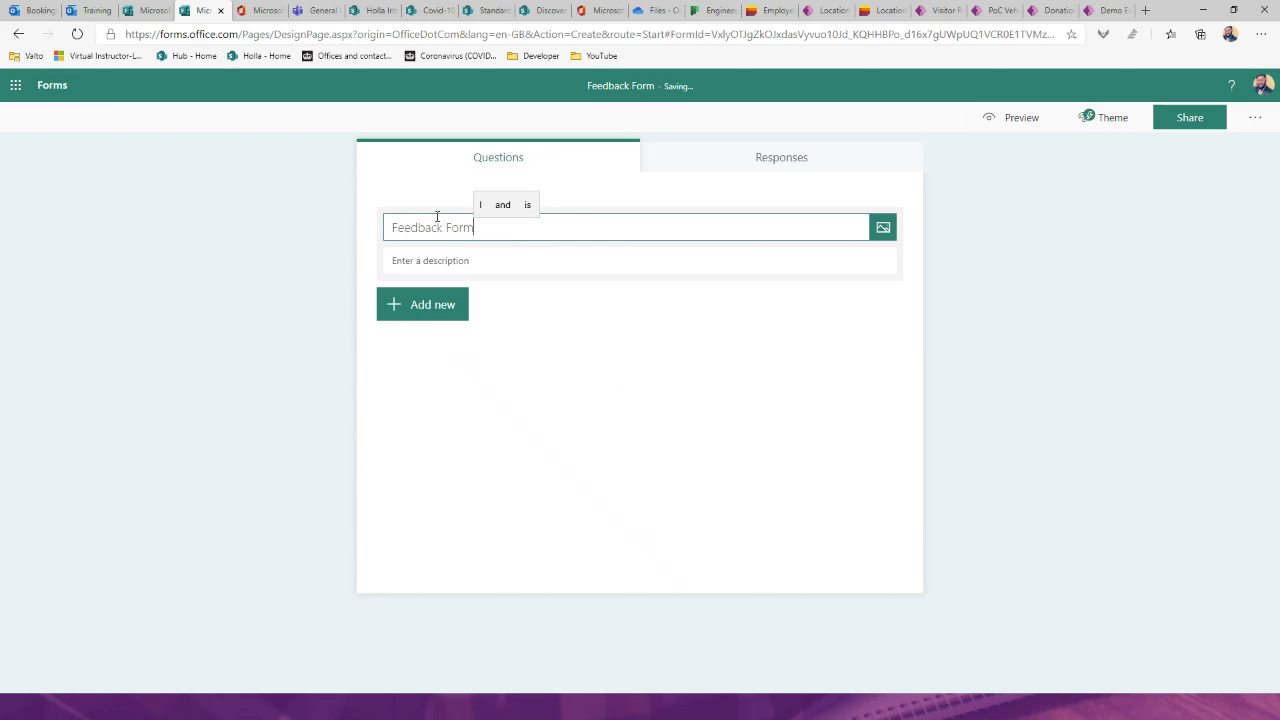
left_click(428, 322)
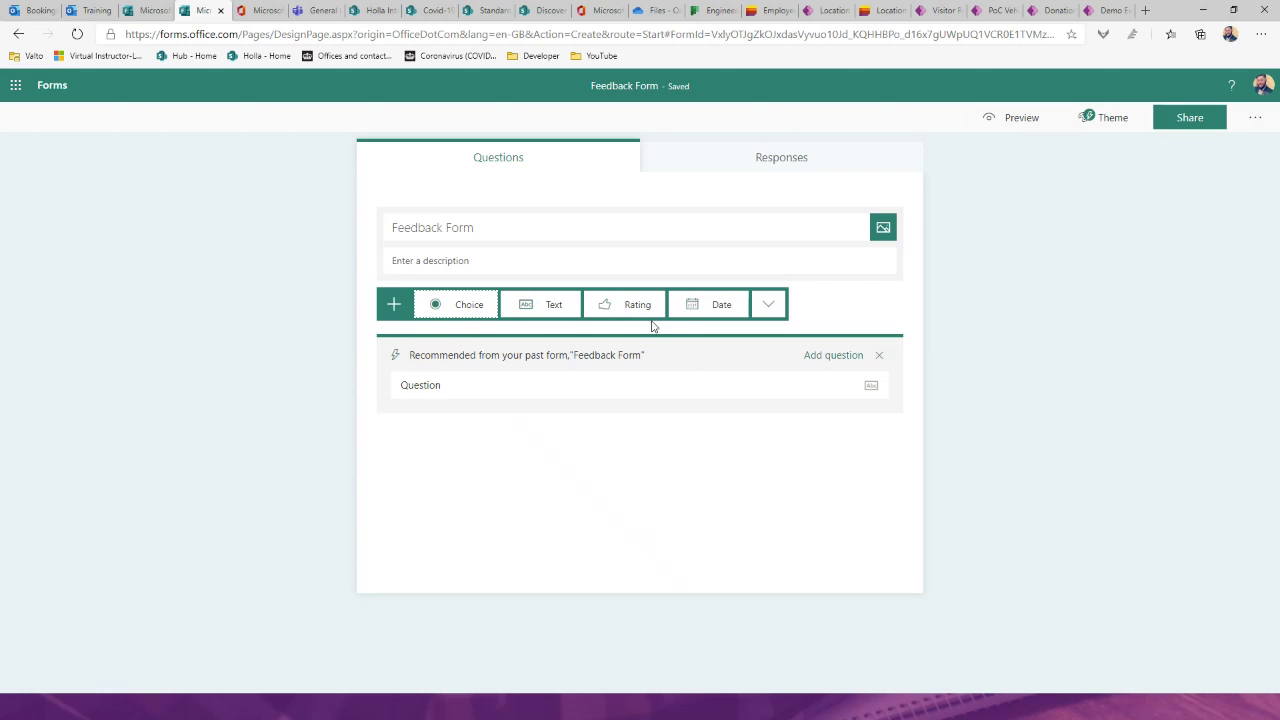
left_click(474, 312)
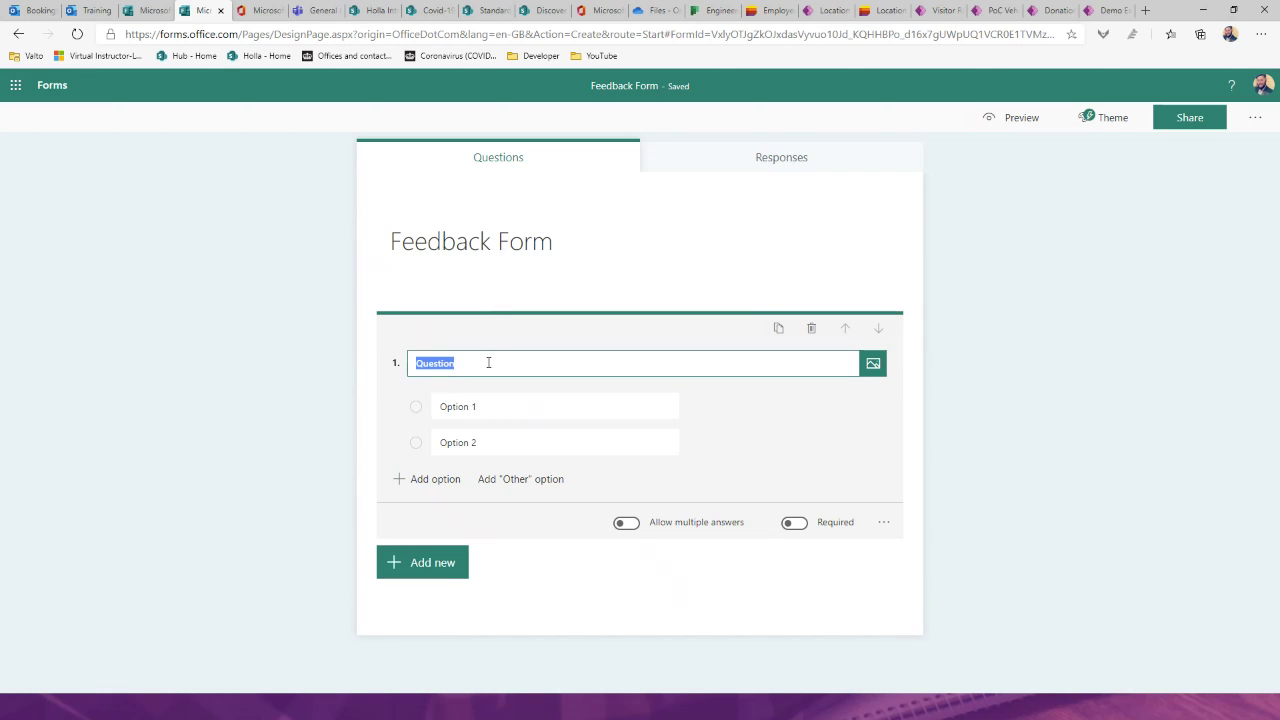
type("How did we do?")
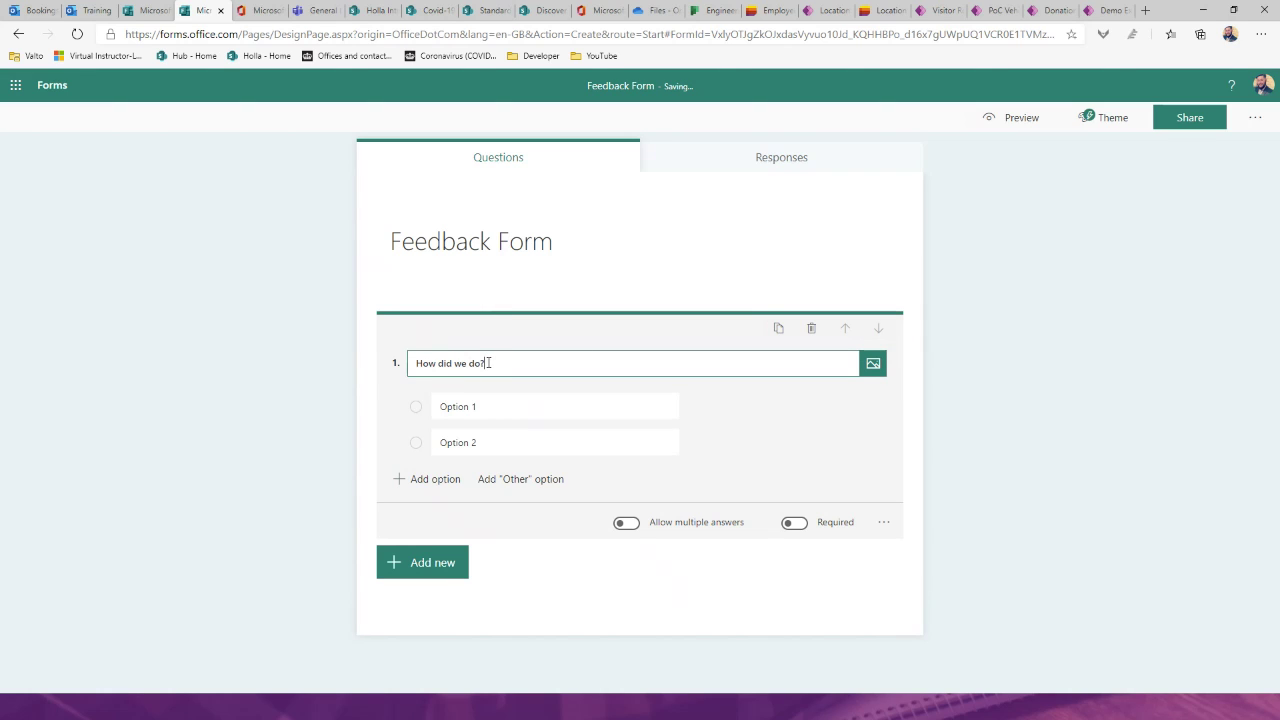
left_click(474, 405)
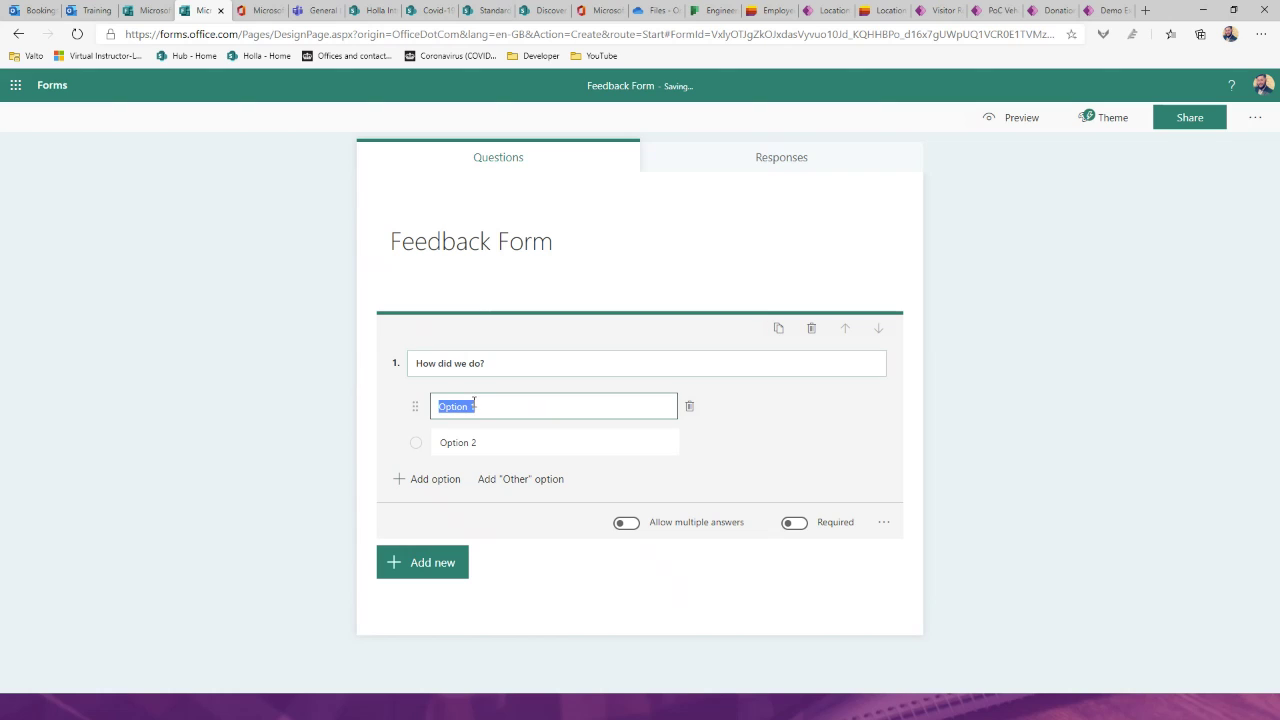
type("Good")
left_click(480, 441)
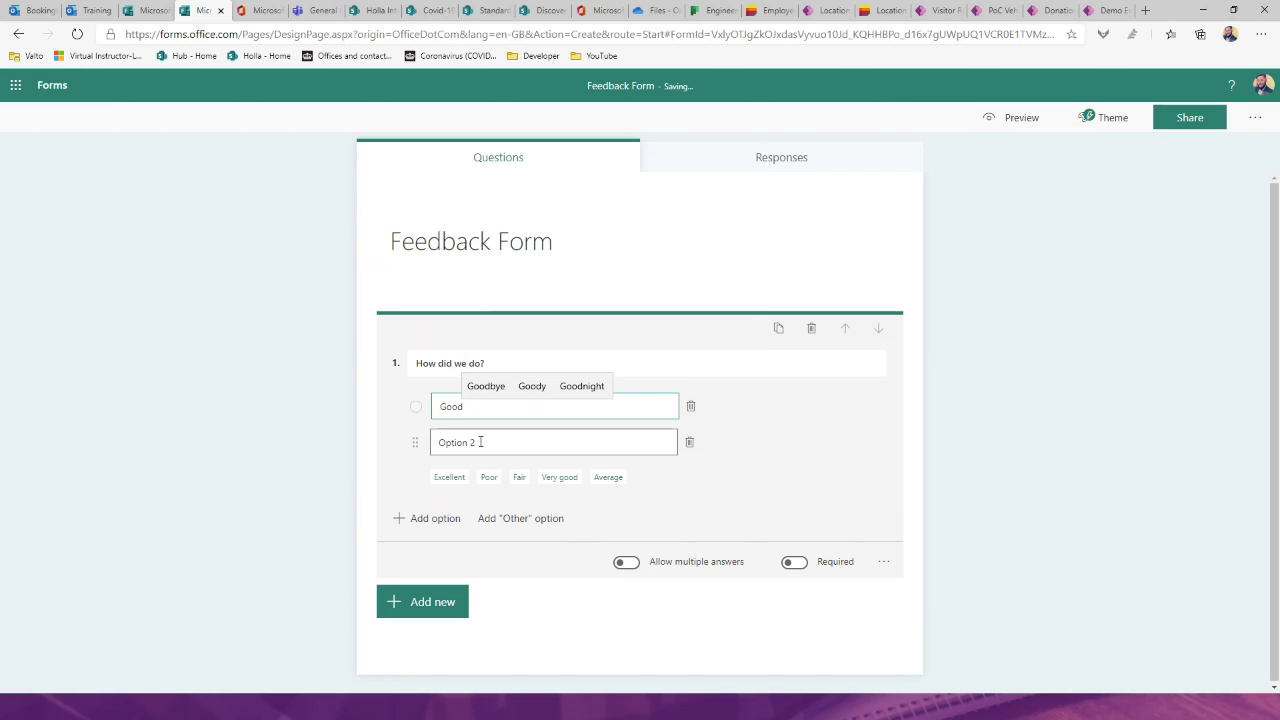
type("Bad")
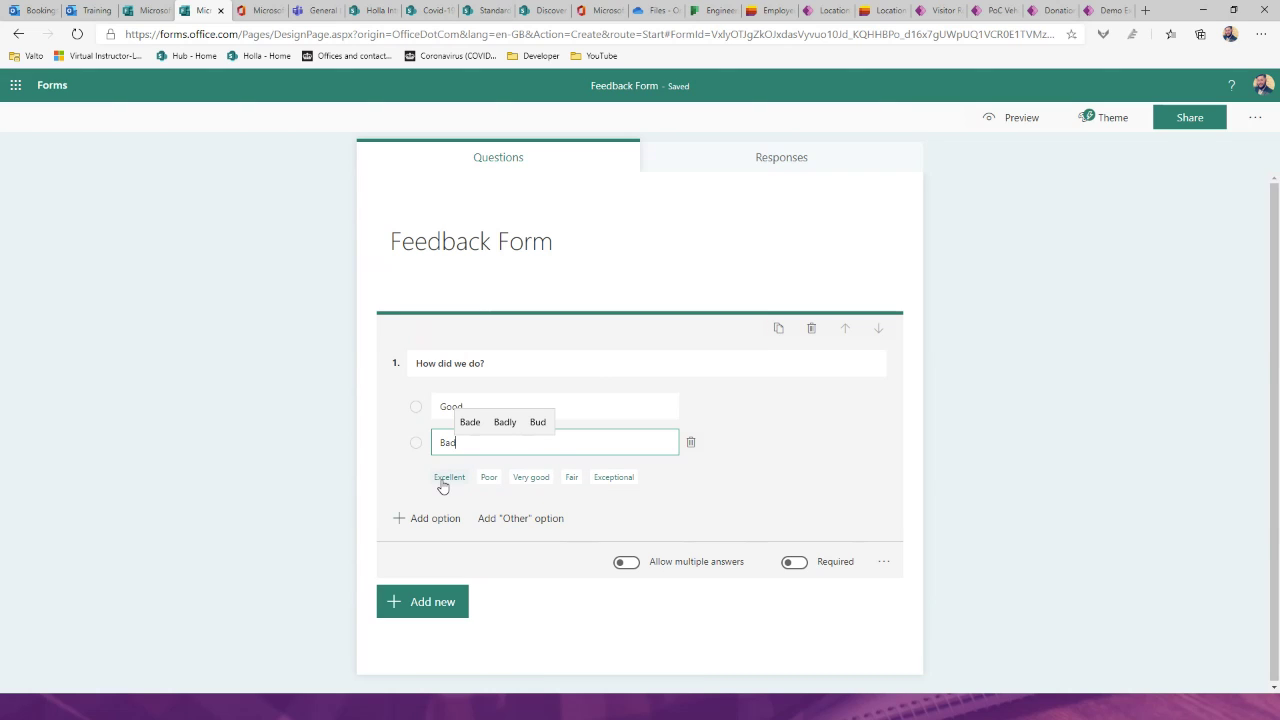
Step: Add Excellent and Very good, ordering the choices Excellent, Very good, Good, Bad
left_click(461, 479)
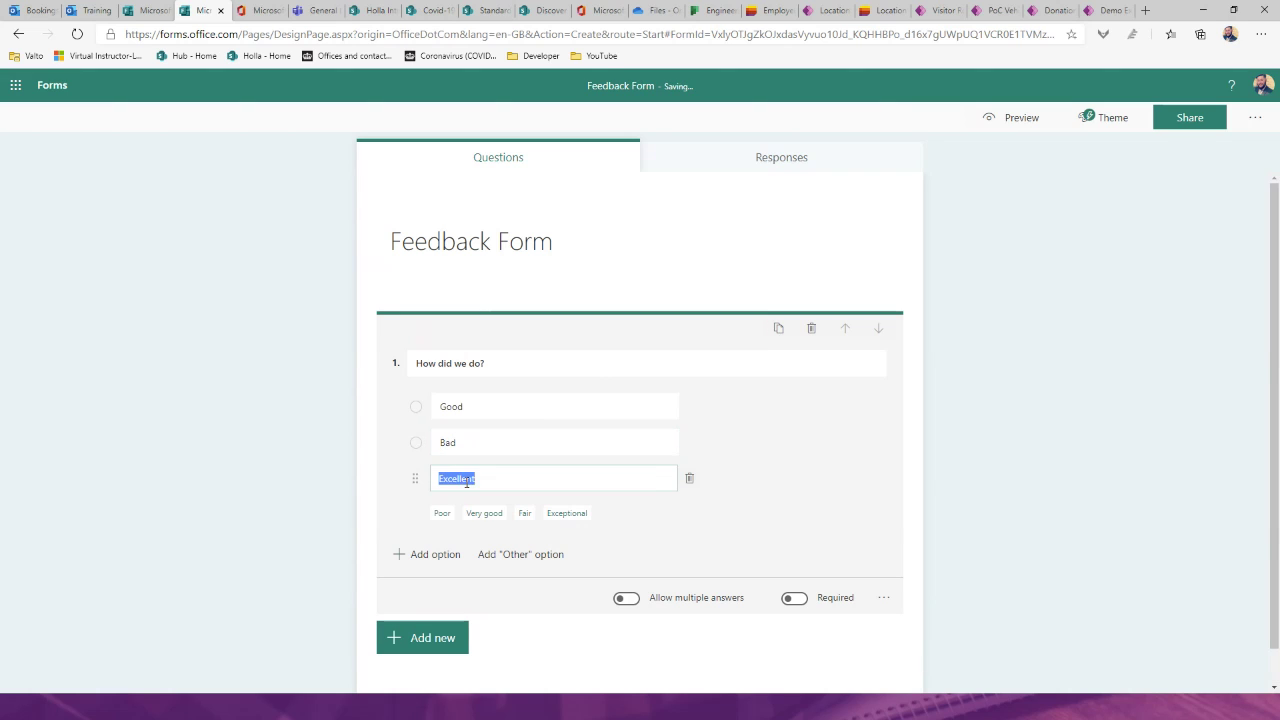
left_click(507, 516)
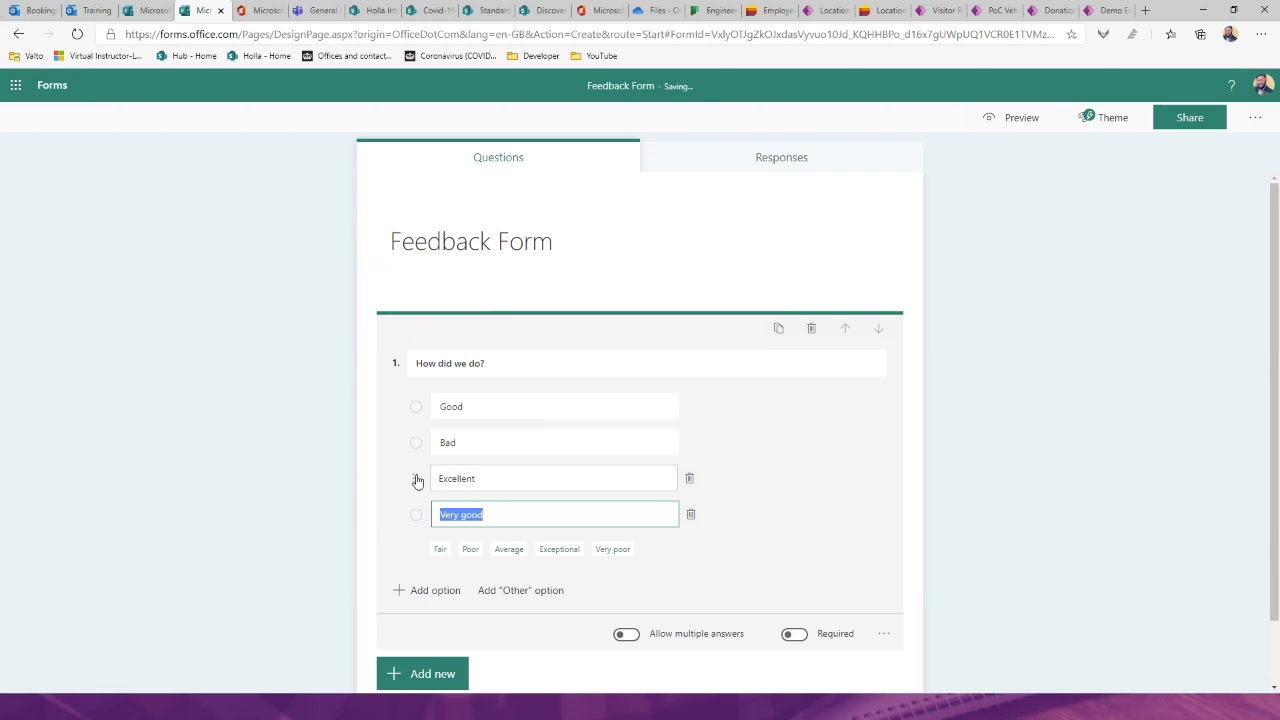
left_click_drag(416, 479, 411, 401)
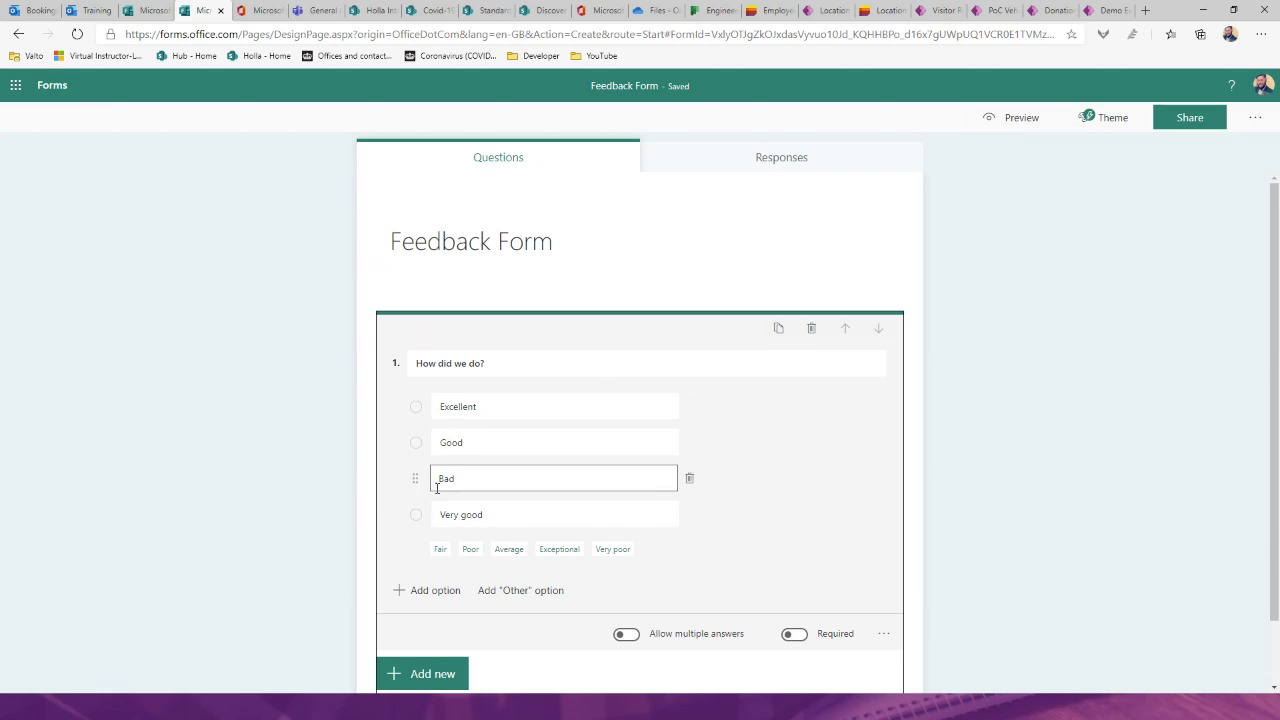
left_click_drag(416, 515, 409, 442)
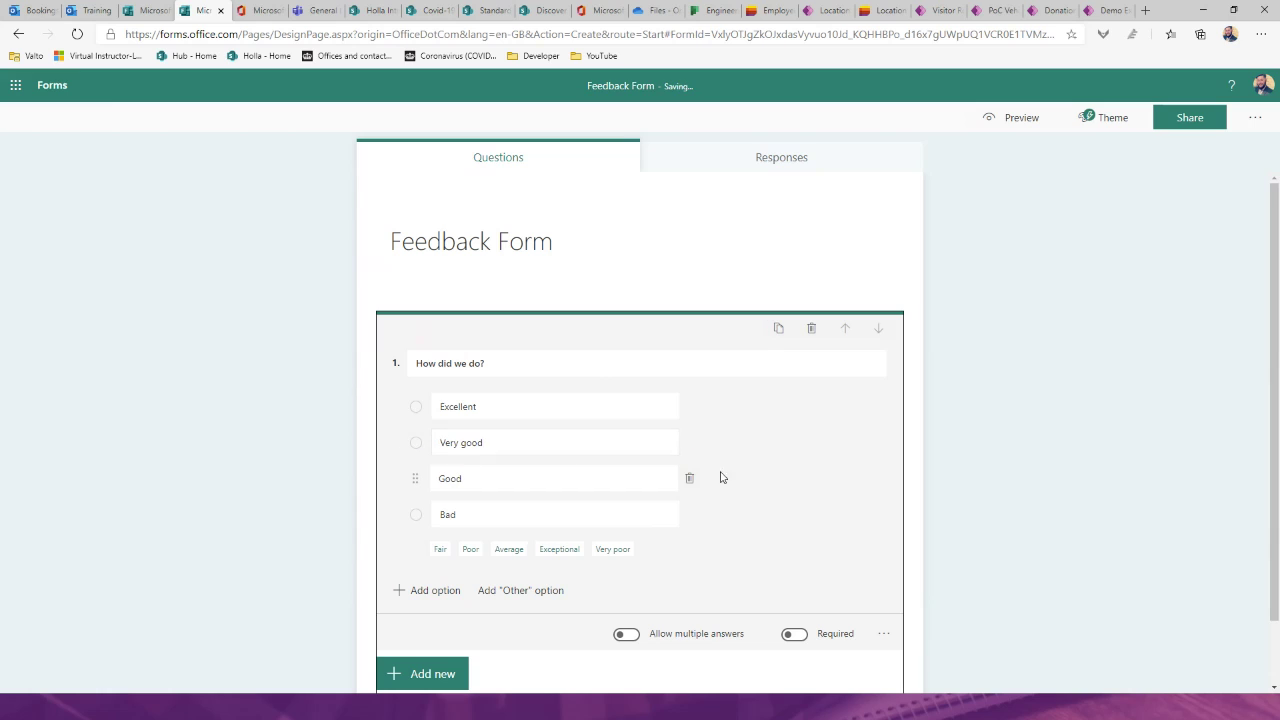
left_click(1062, 363)
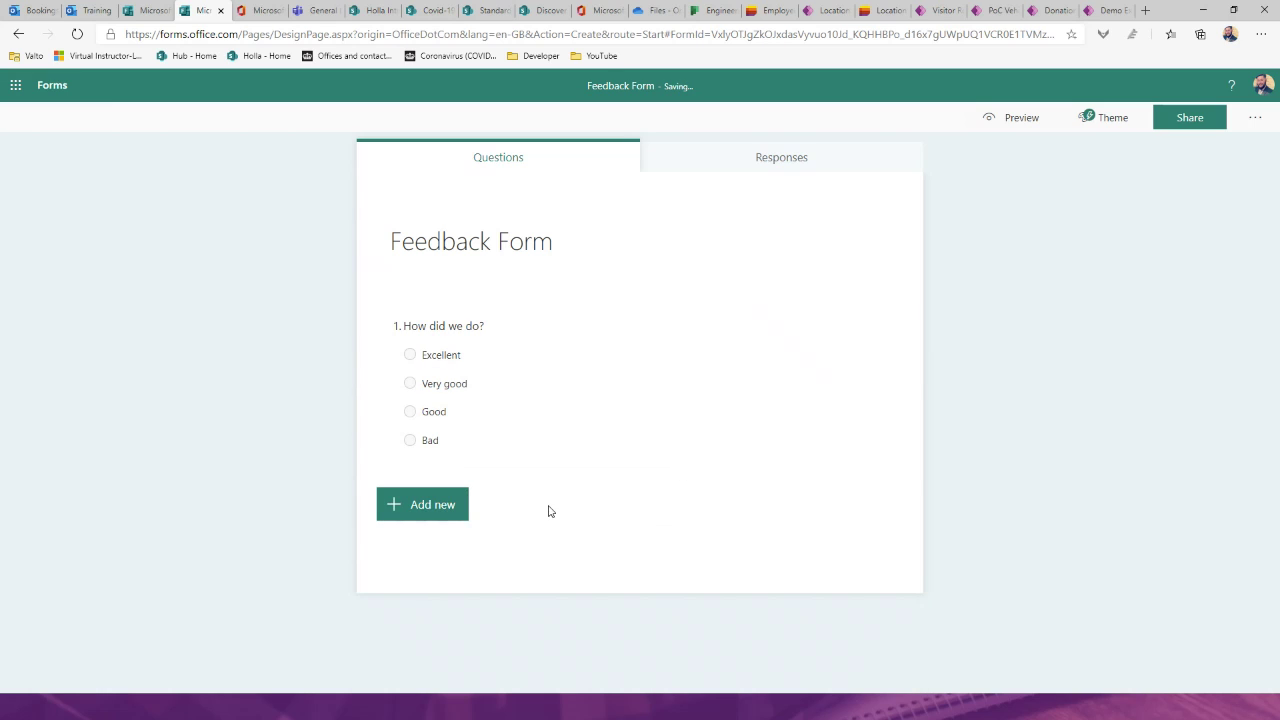
Step: Add a 'Name' text question and move it above How did we do?
left_click(438, 508)
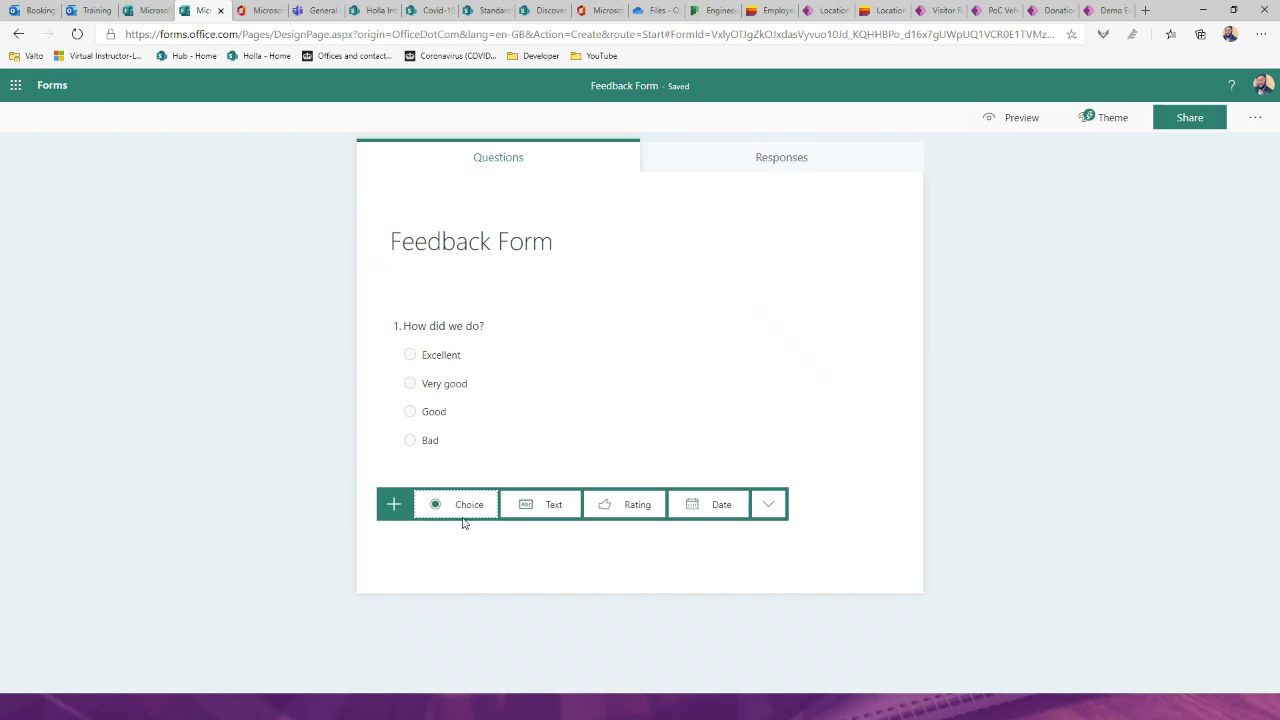
left_click(556, 504)
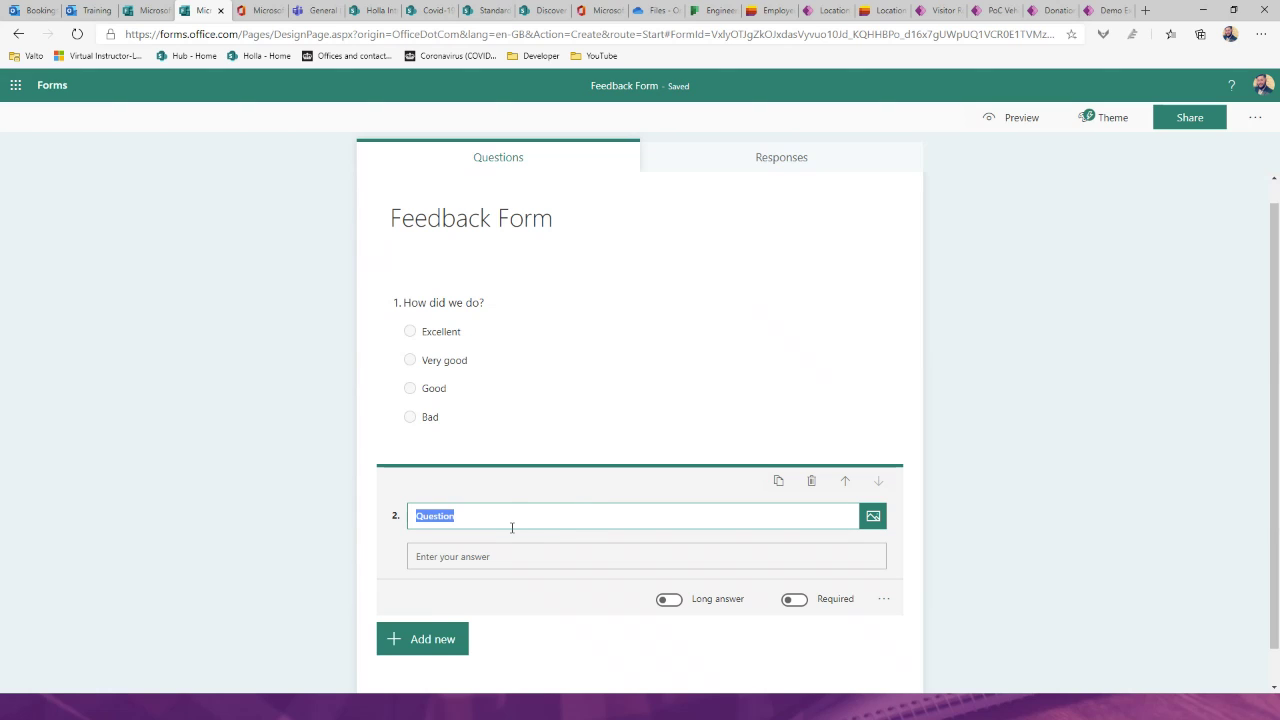
type("Name")
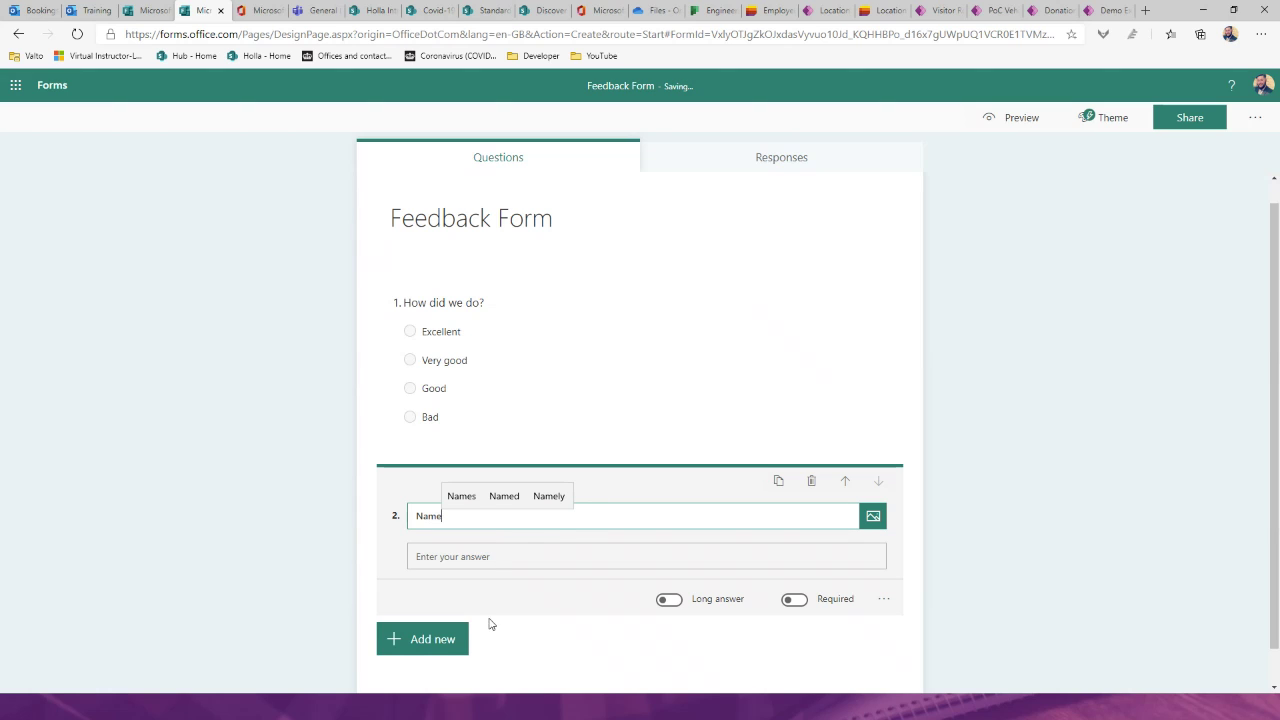
left_click(848, 480)
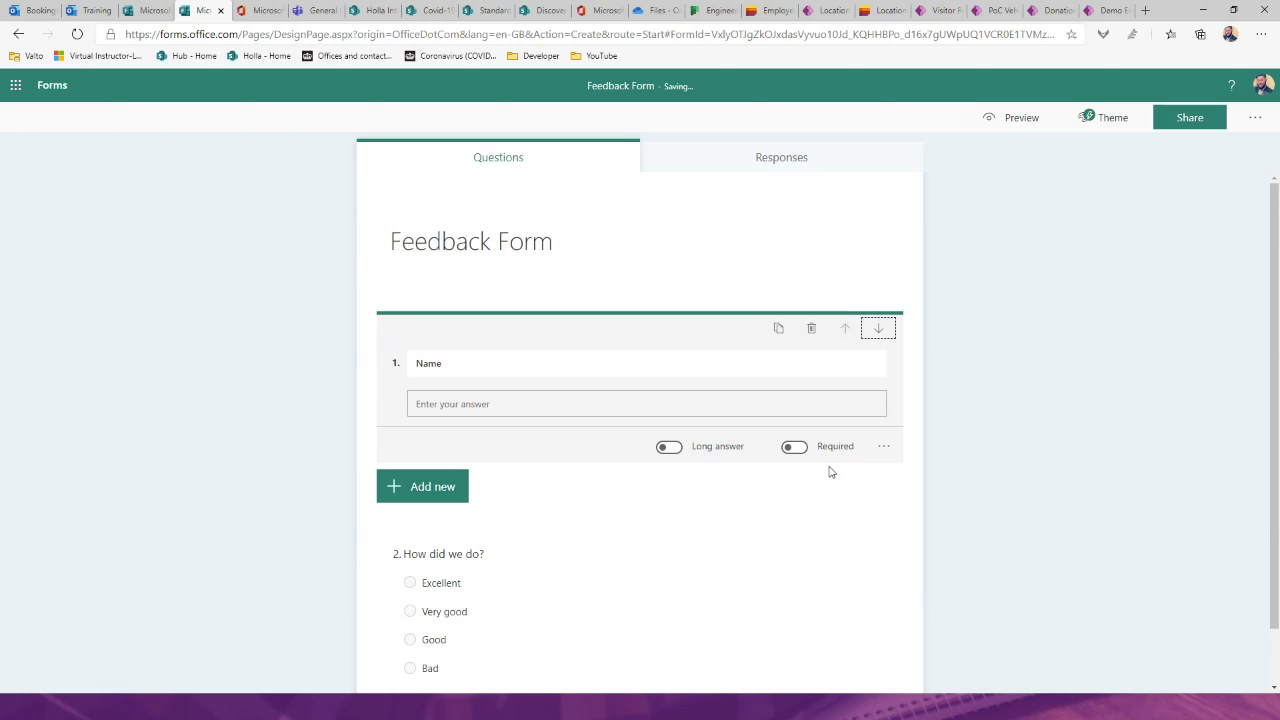
left_click(1102, 362)
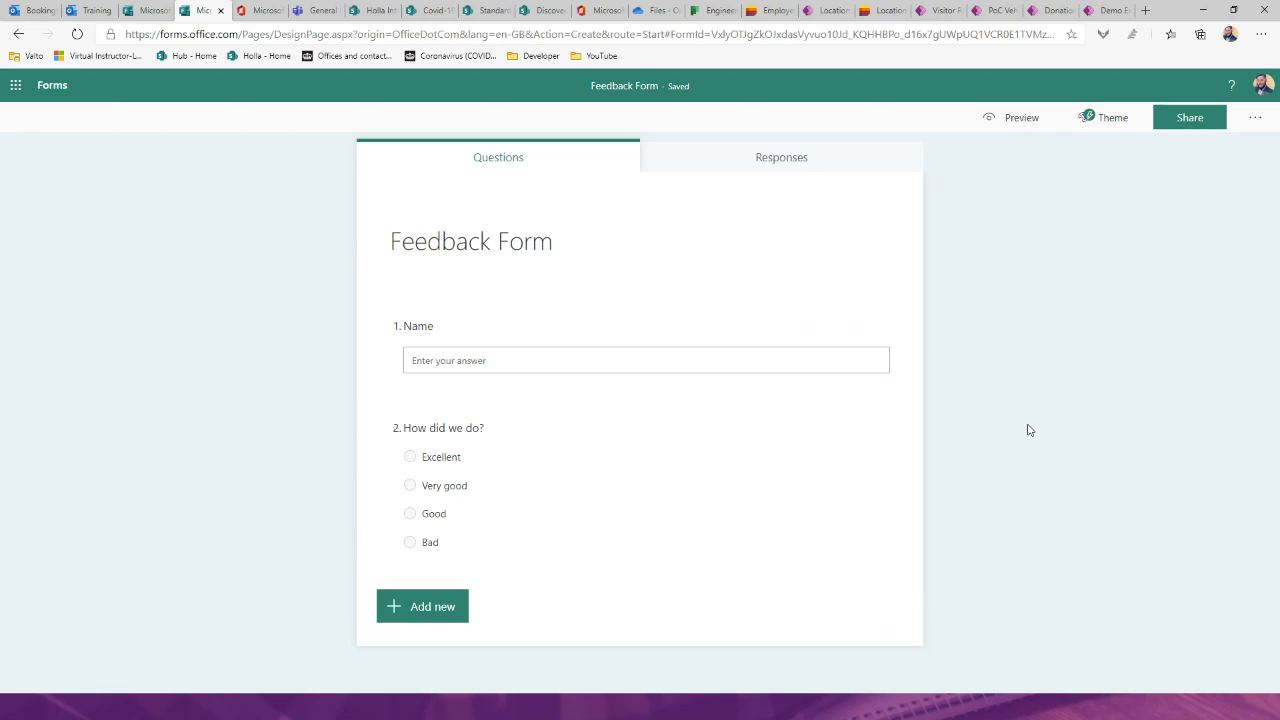
Step: Apply the third theme idea, the office photo, as the Feedback Form background
left_click(1115, 118)
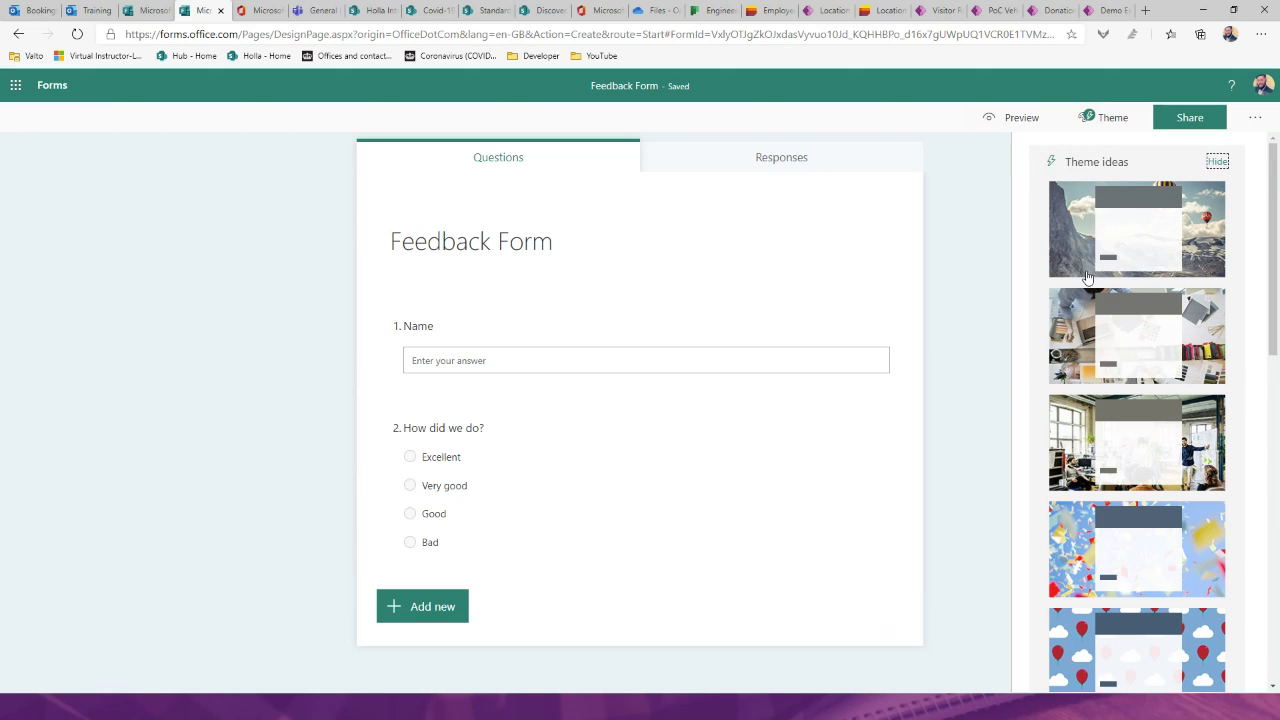
left_click(1104, 438)
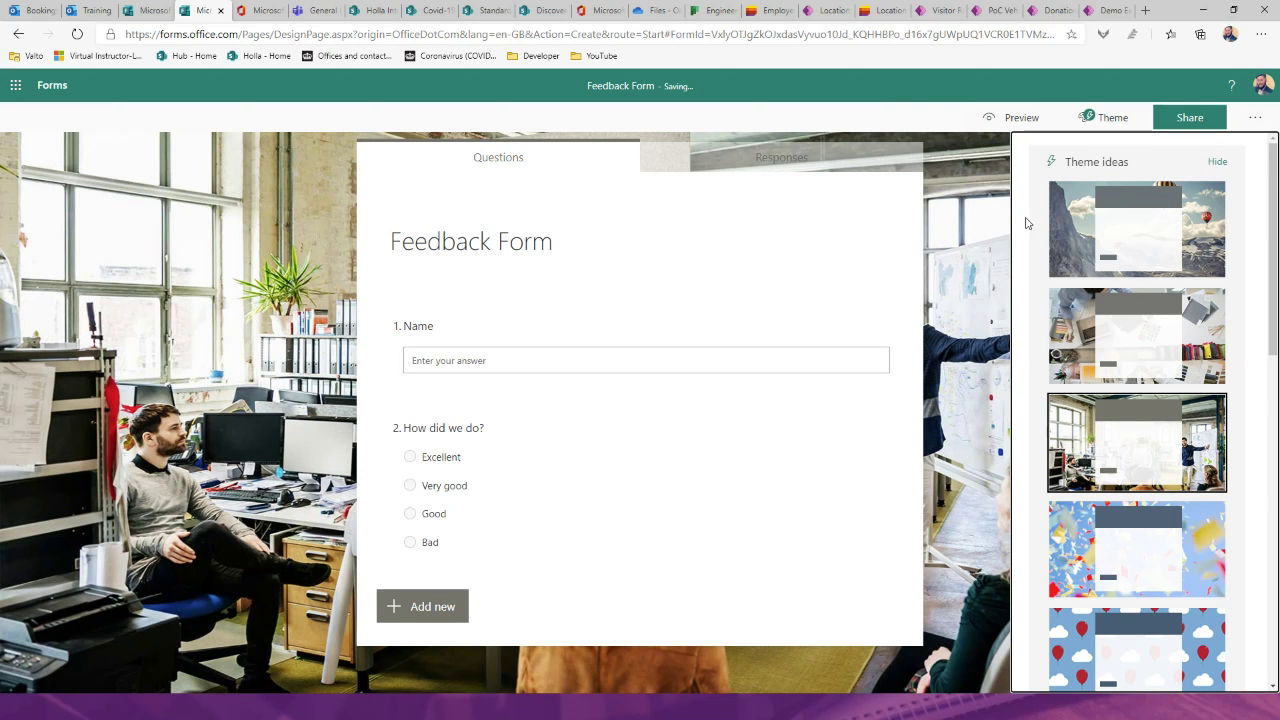
left_click(979, 218)
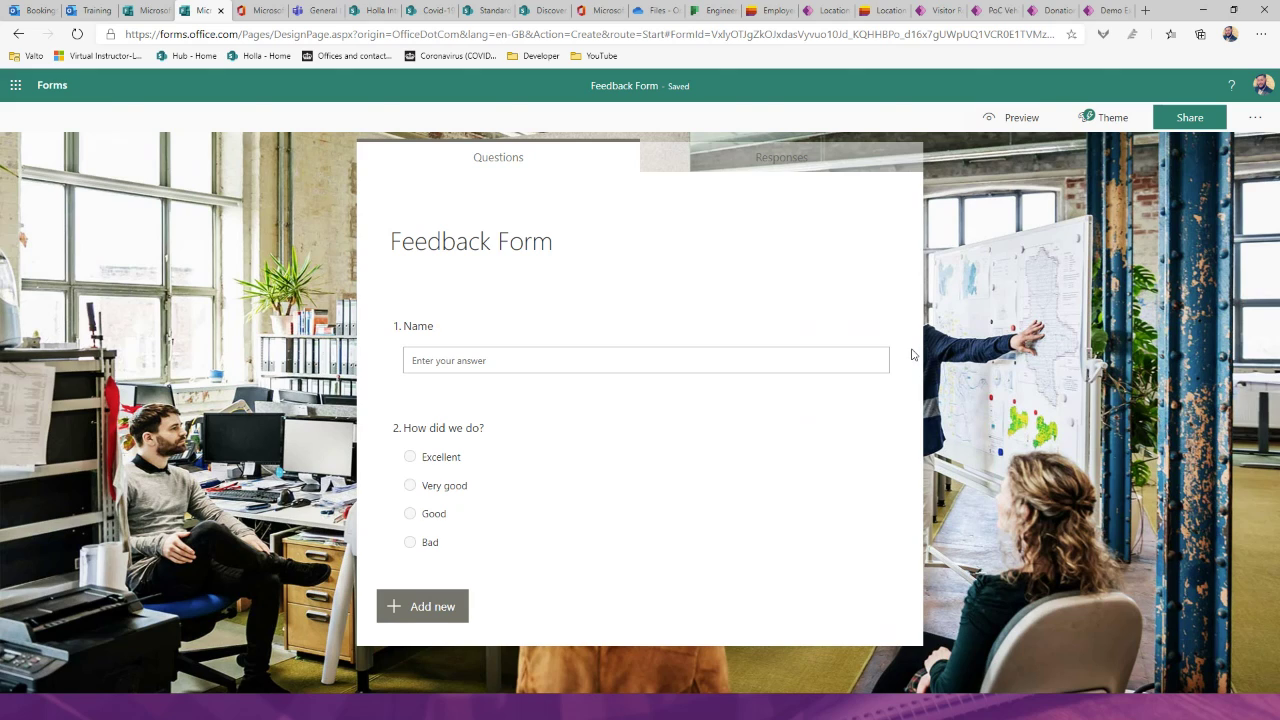
Step: Preview the Feedback Form in the phone layout, then in the computer layout
left_click(1003, 133)
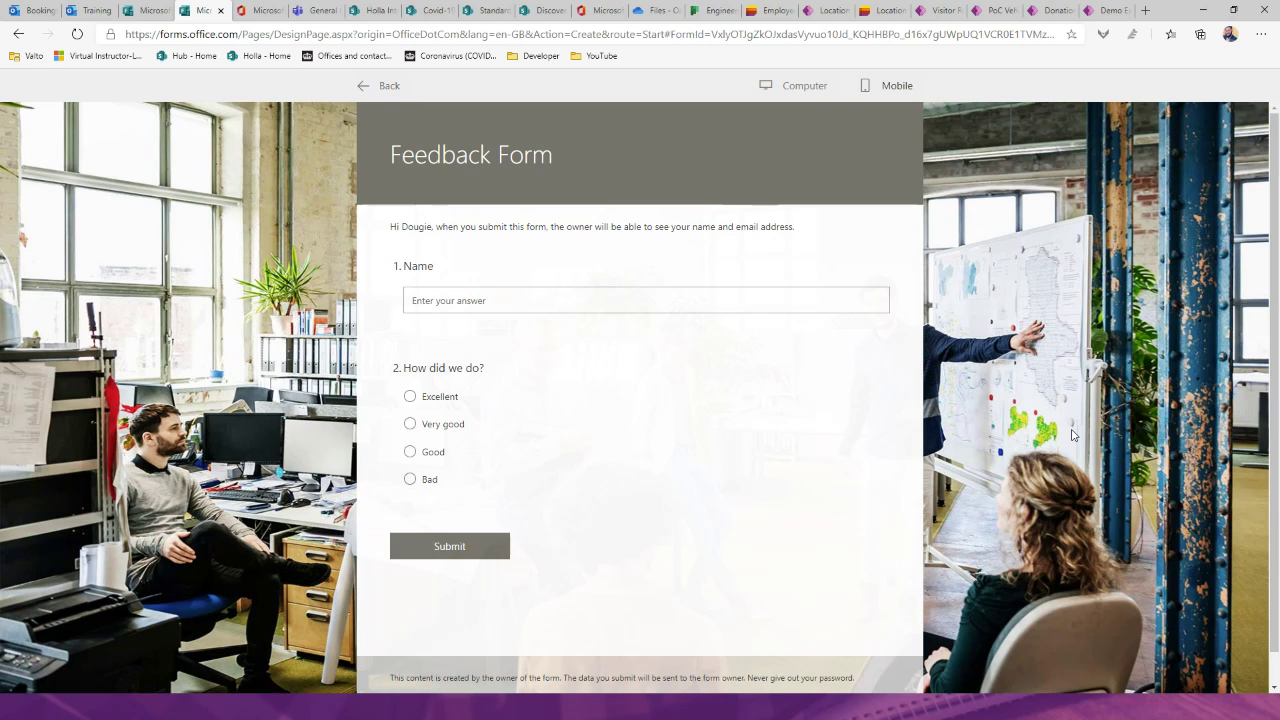
left_click(878, 96)
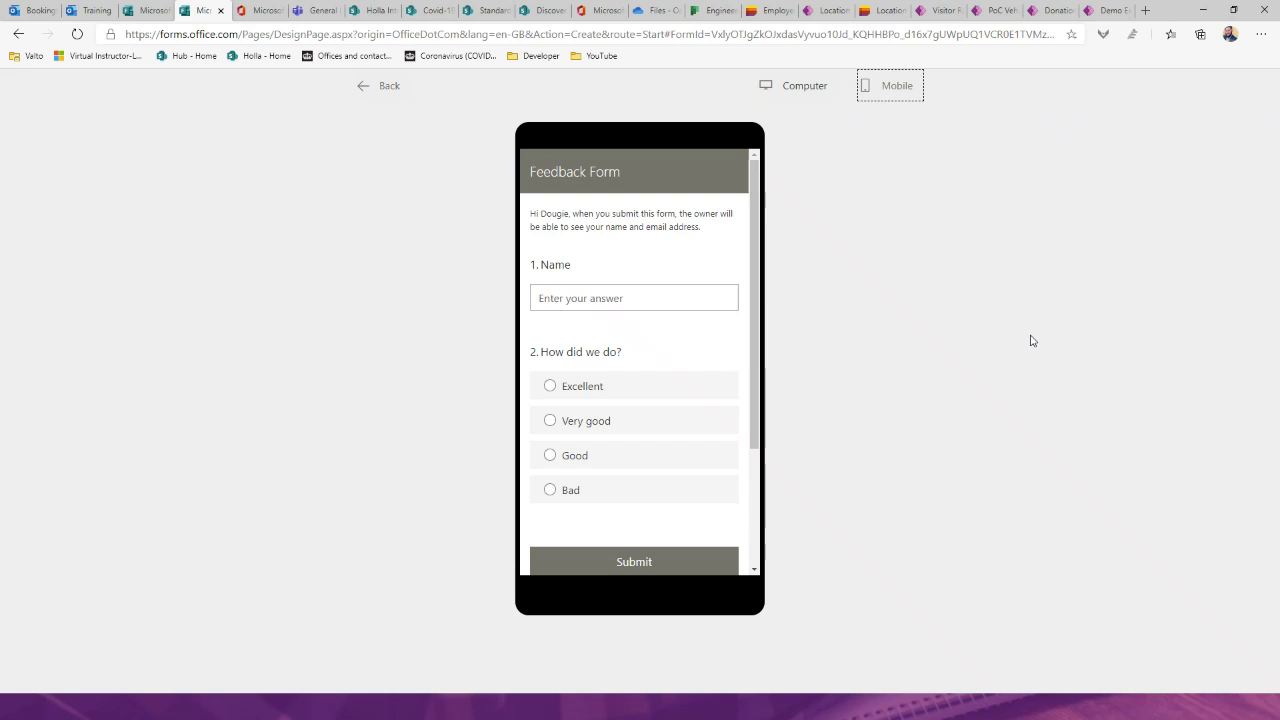
left_click(808, 96)
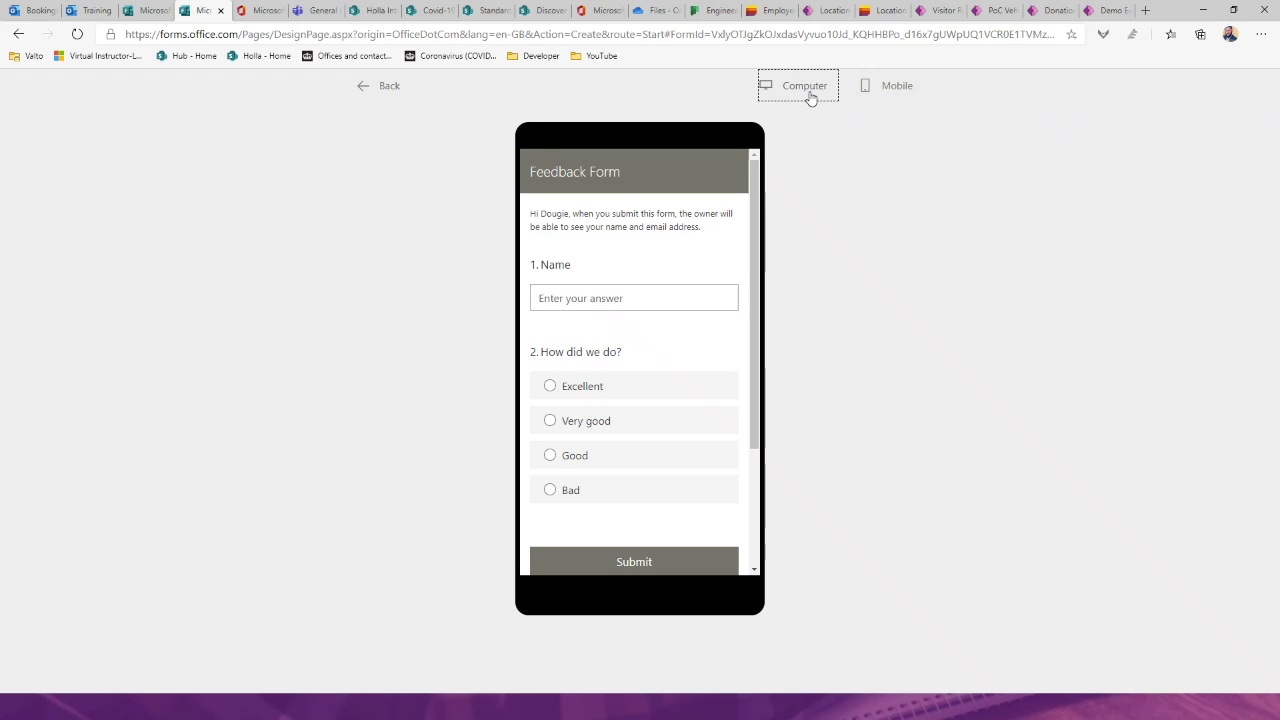
Step: Submit a test response with a name and Excellent, then return to editing
left_click(463, 296)
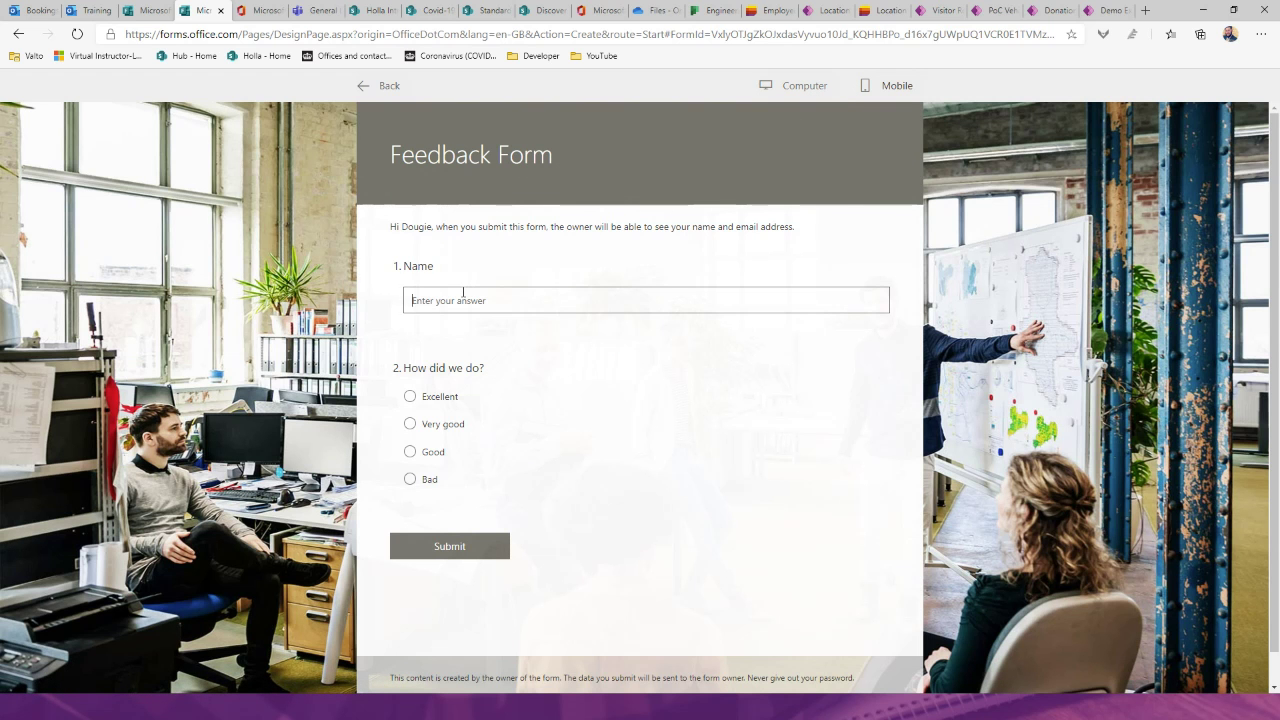
left_click(442, 400)
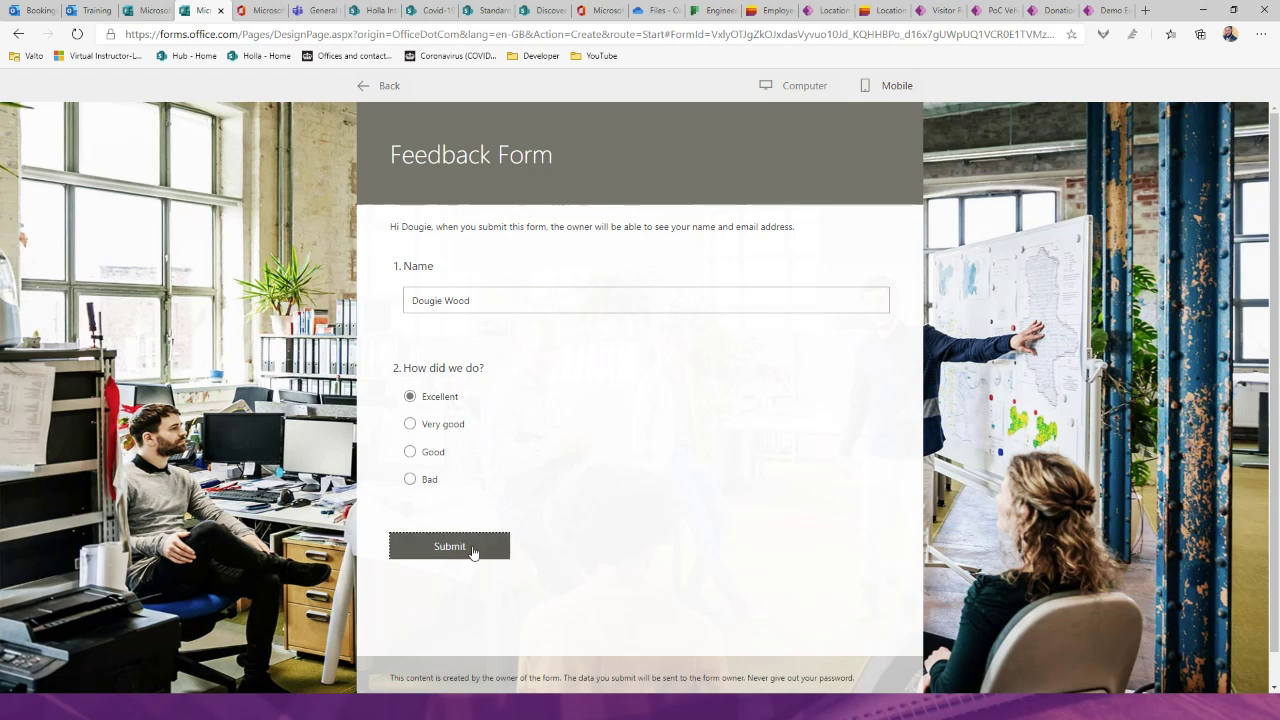
left_click(466, 545)
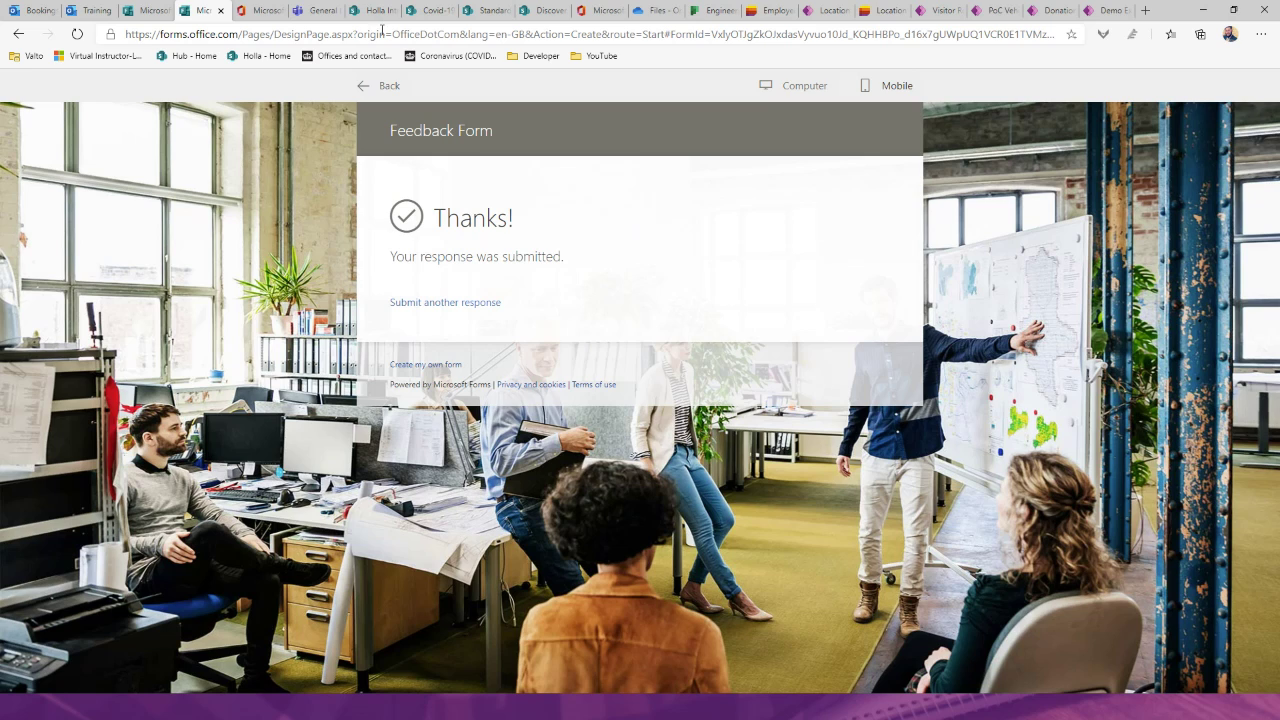
left_click(372, 86)
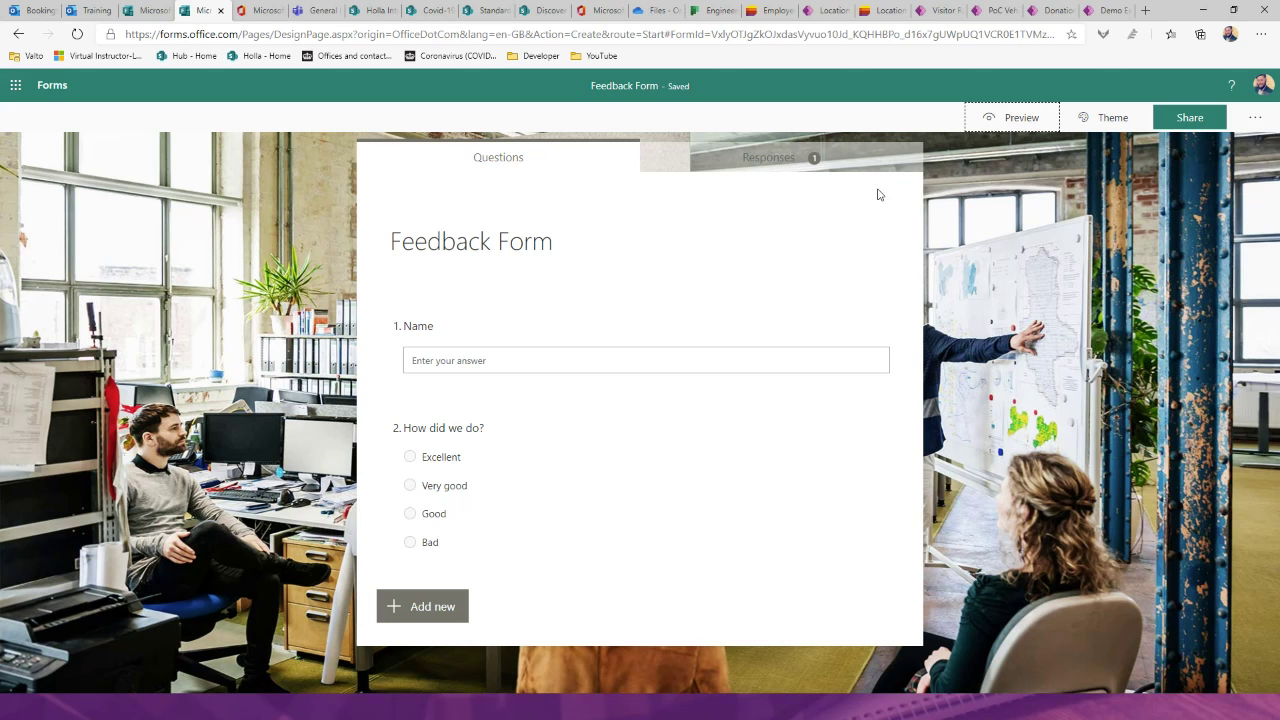
Step: Set the form's sharing so anyone with the link can respond
left_click(1190, 121)
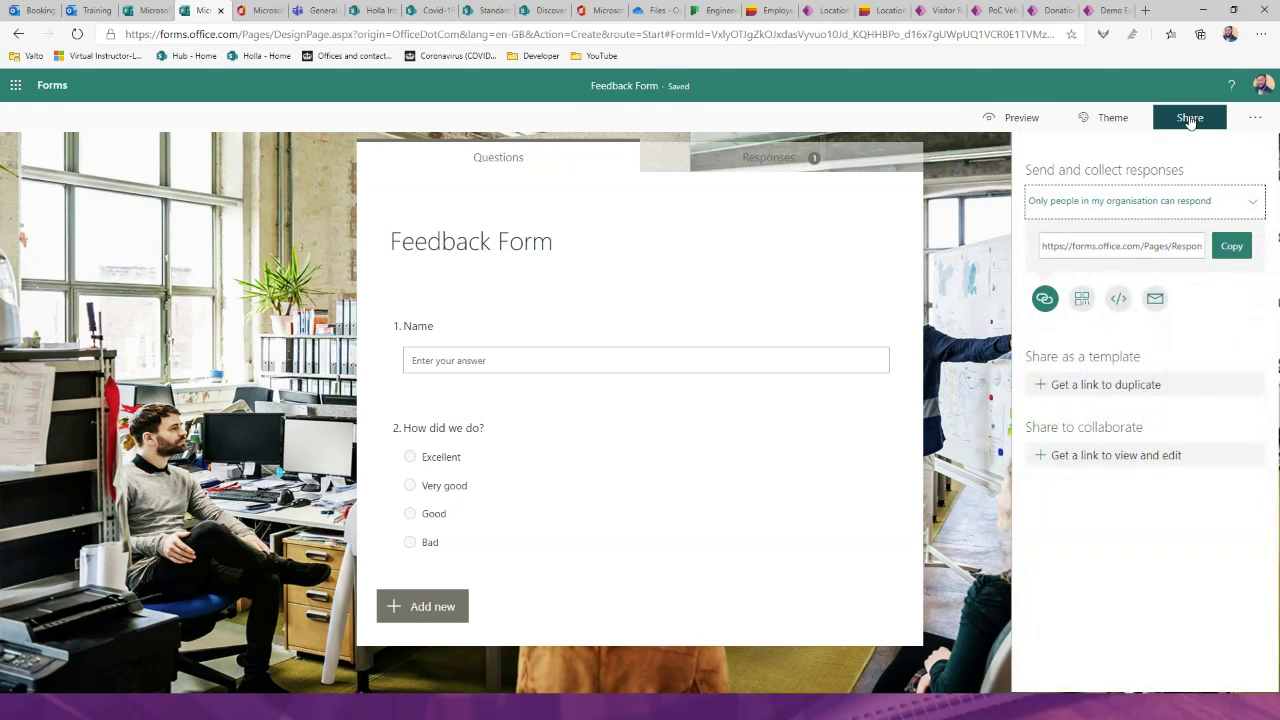
left_click(1138, 211)
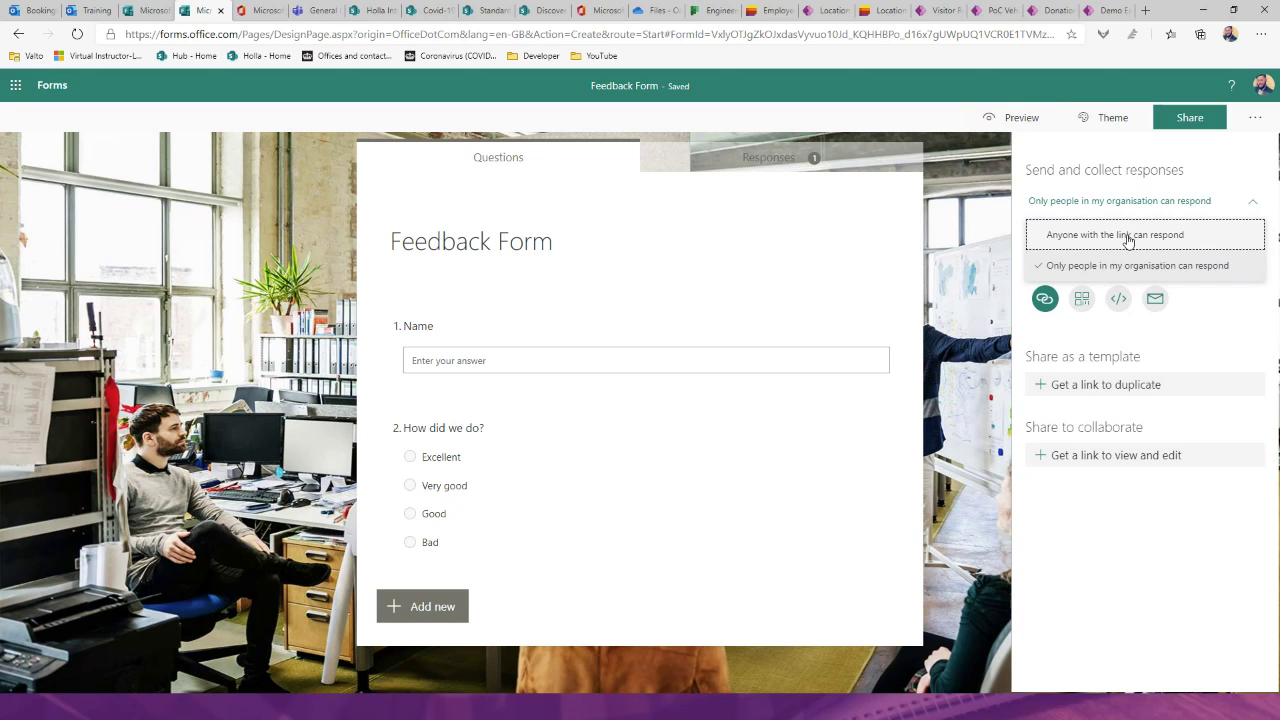
left_click(1127, 234)
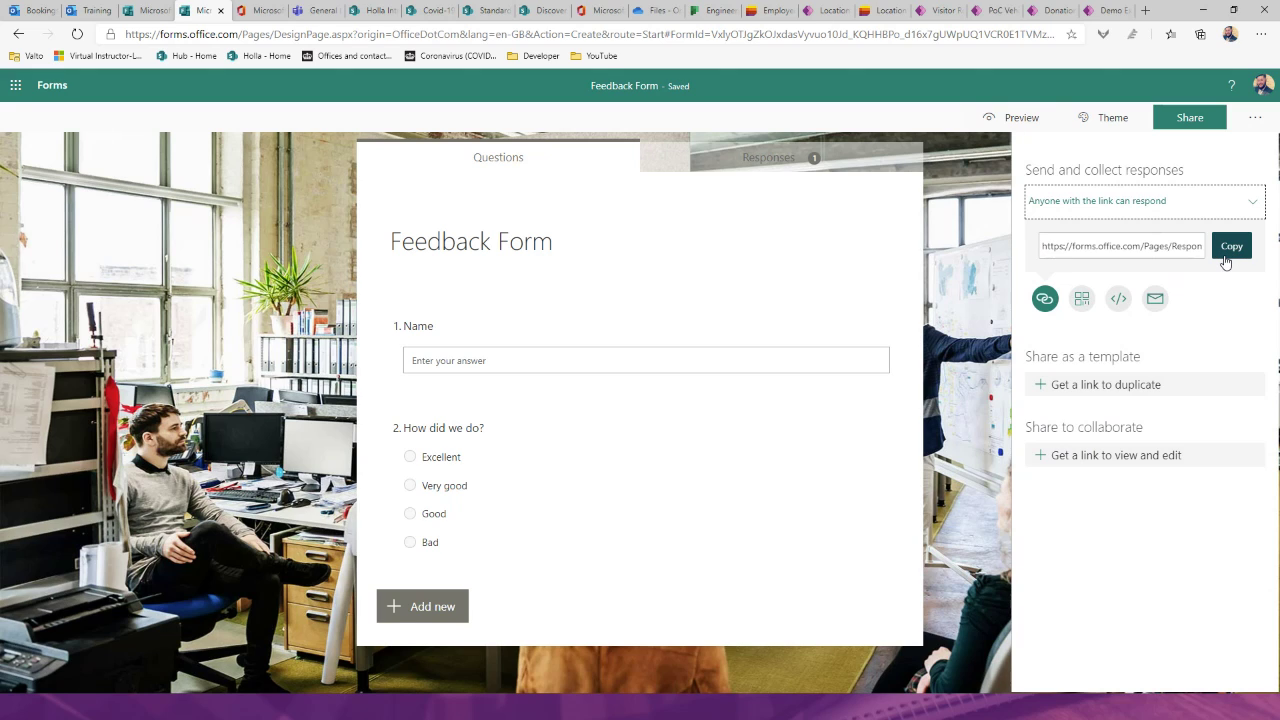
Step: Review the QR code, embed code and email sharing options for the form
left_click(1086, 299)
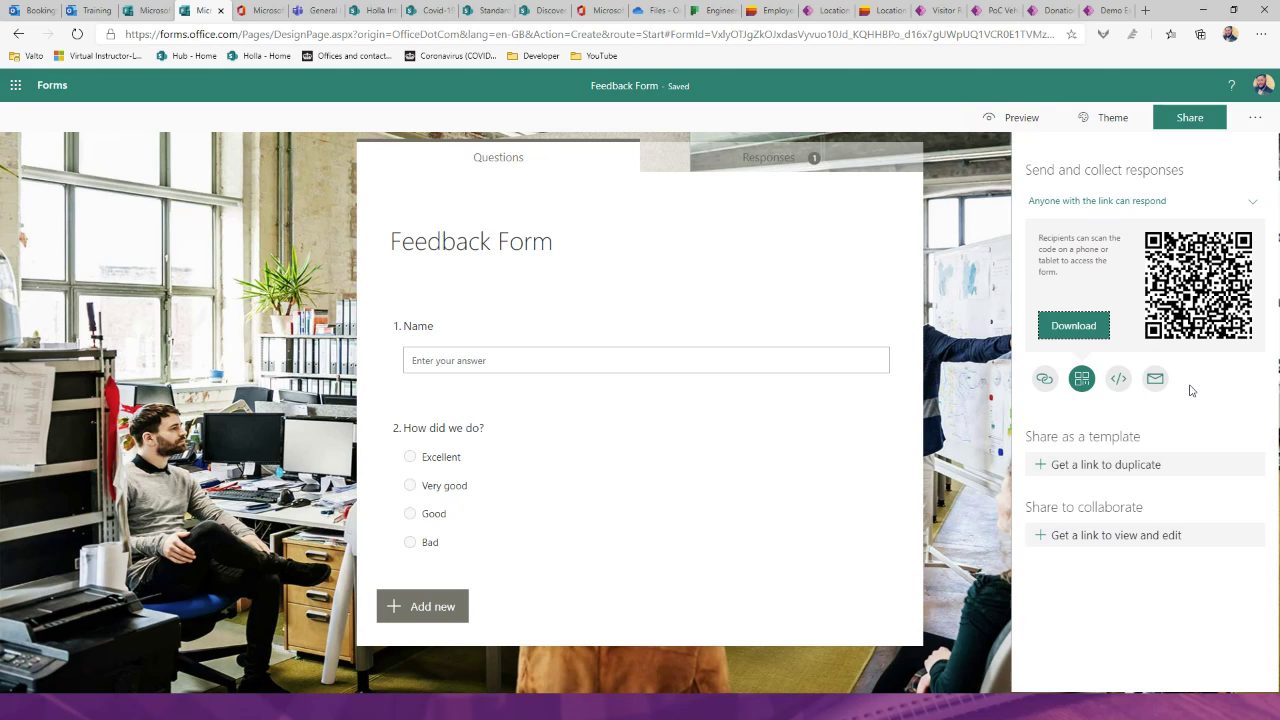
left_click(1112, 381)
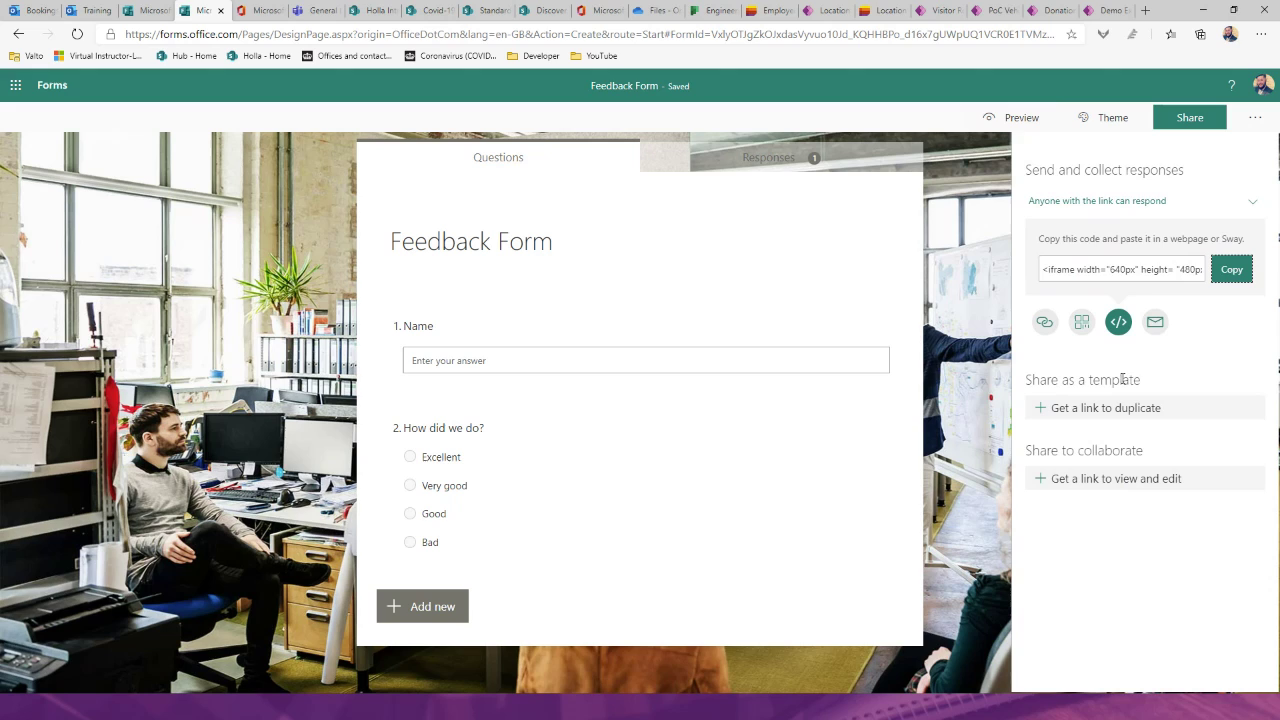
left_click(1106, 266)
left_click(1234, 314)
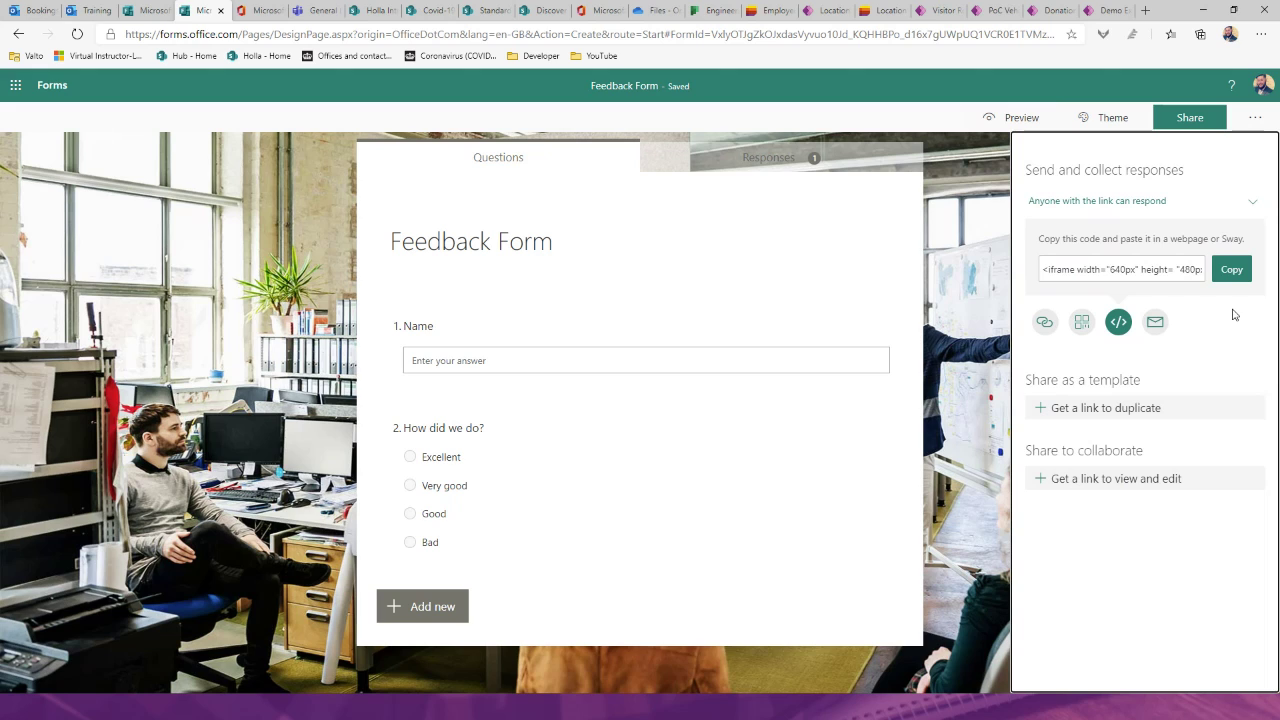
left_click(1155, 324)
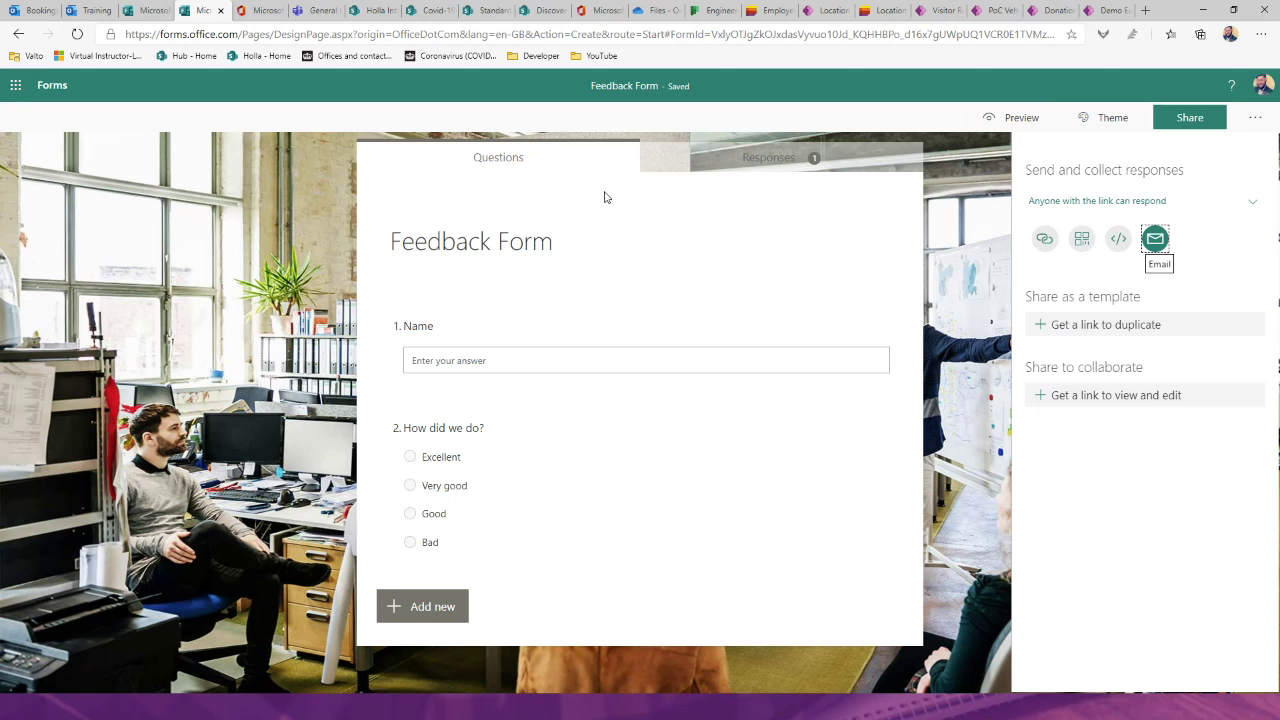
Step: View the Feedback Form's response summary on the Responses tab
left_click(750, 163)
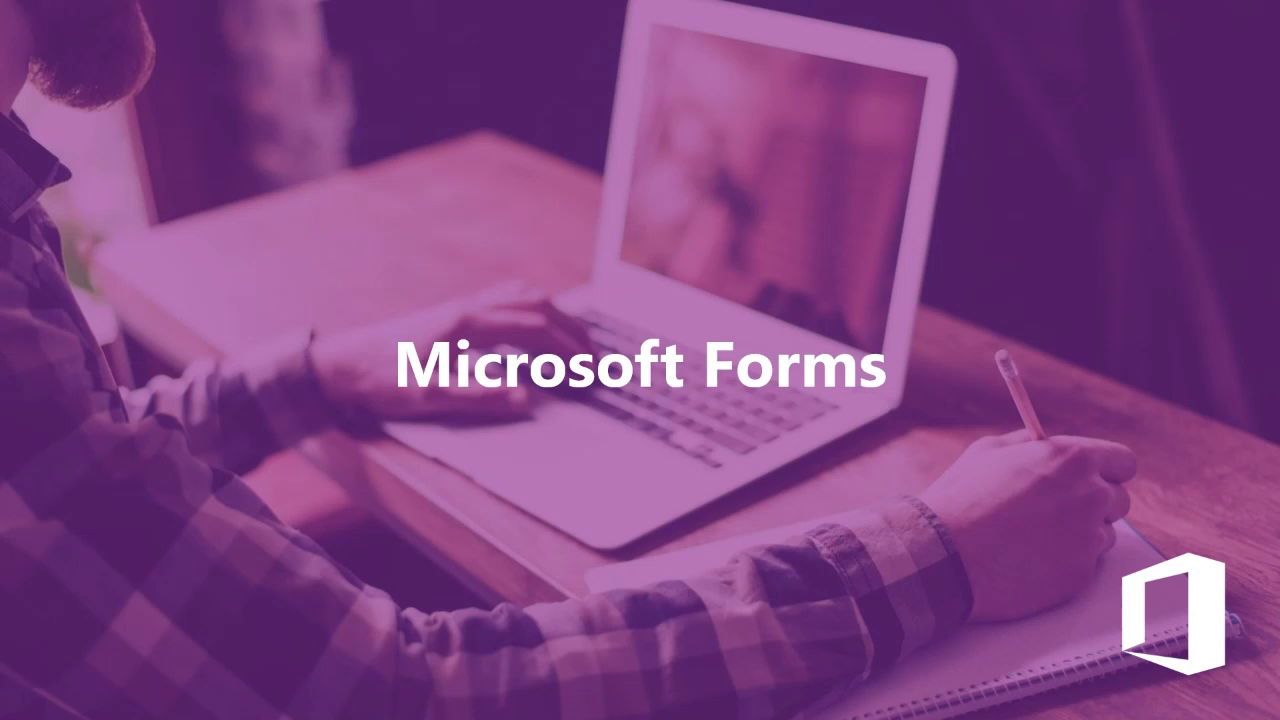
Step: Advance the PowerPoint slideshow to the Microsoft Teams title slide
left_click(877, 518)
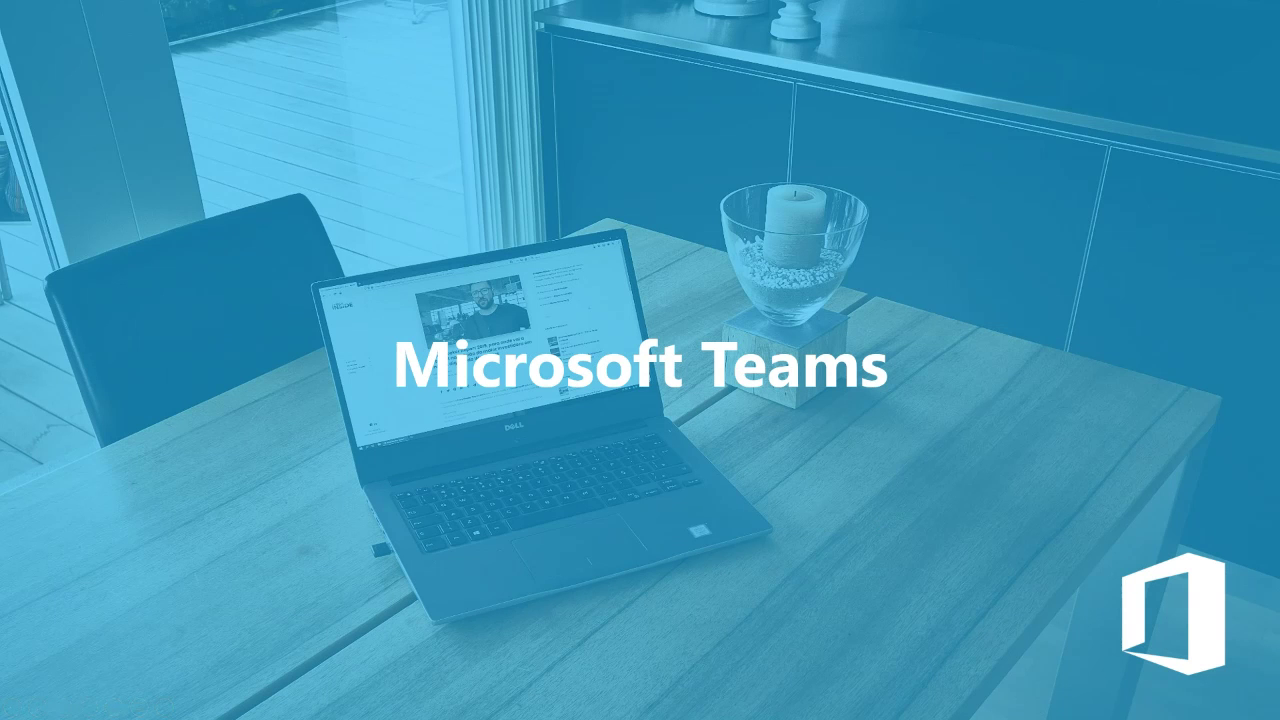
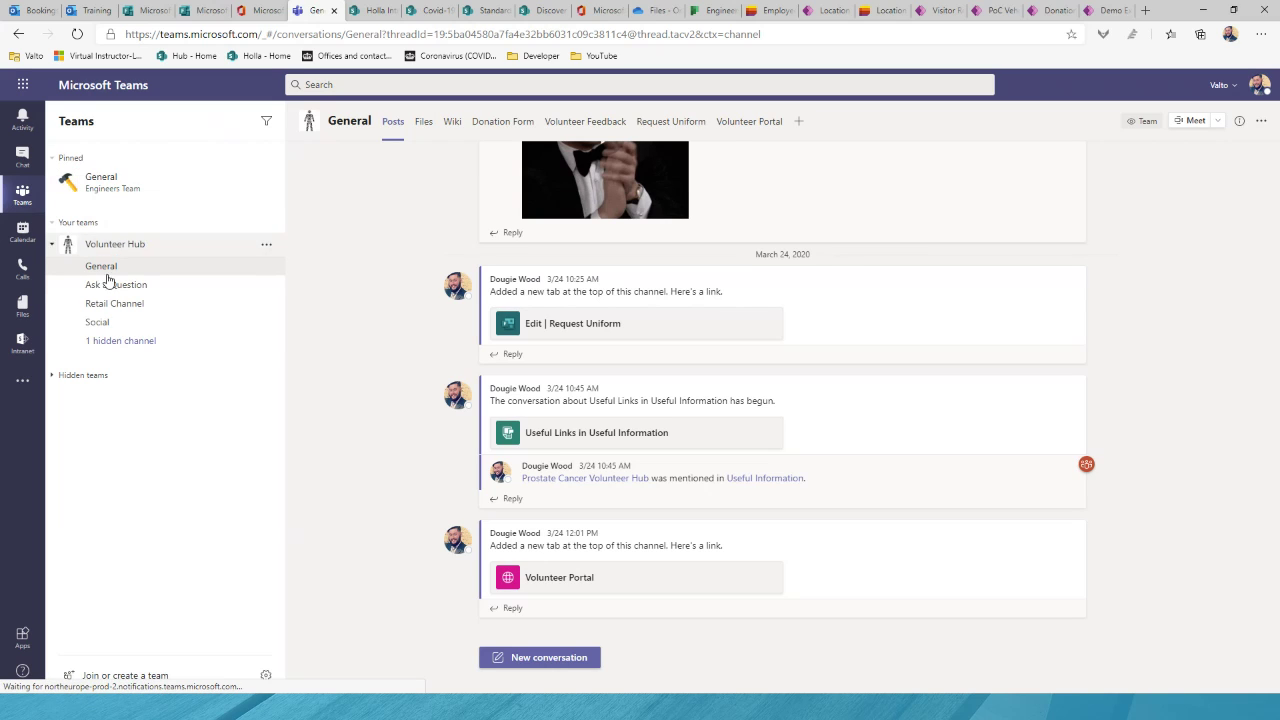
Step: Fold Engineers Team, Holla, Valto and Valto Management down to their names, then collapse Hidden teams
left_click(89, 376)
scroll(170, 300, "down", 3)
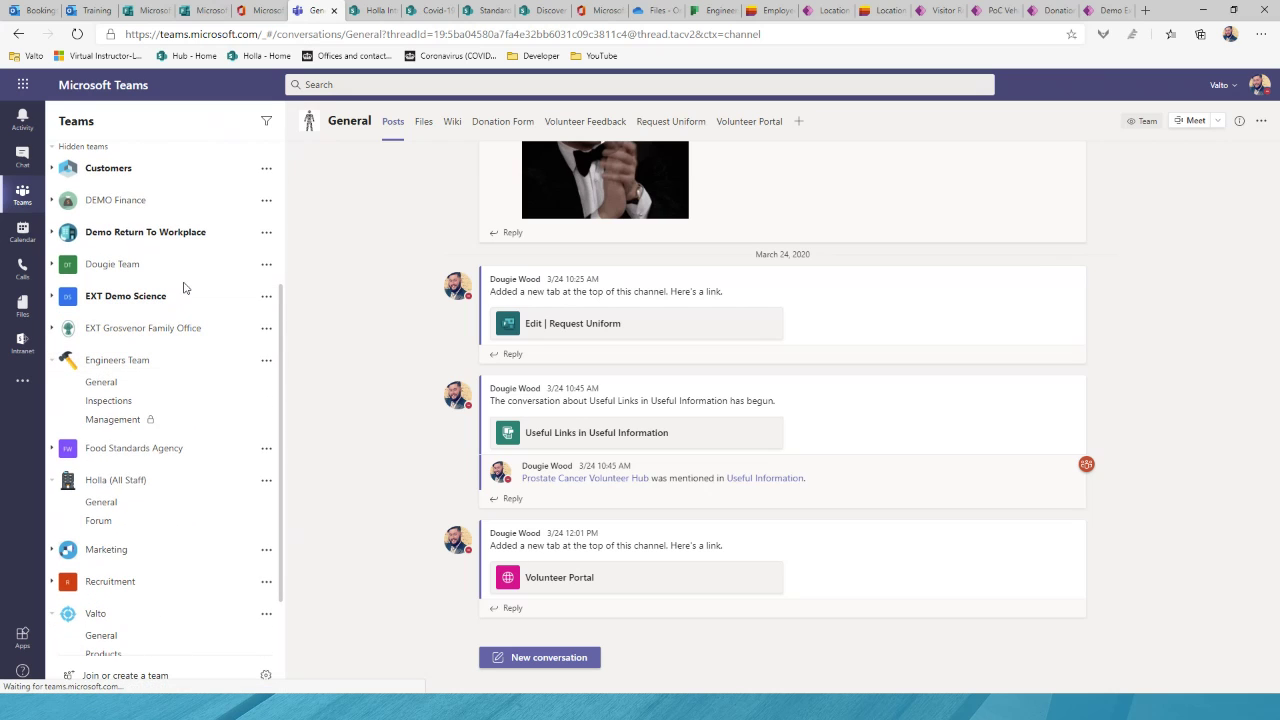
left_click(52, 361)
left_click(52, 425)
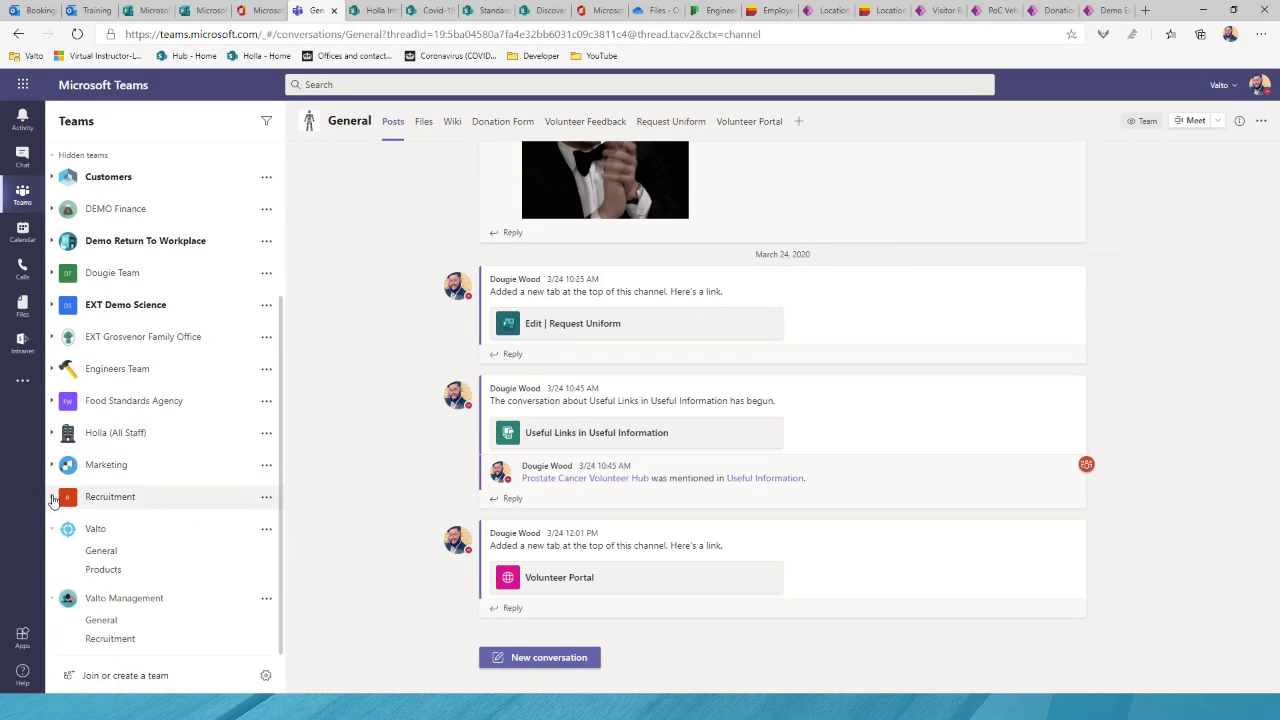
left_click(52, 528)
left_click(52, 598)
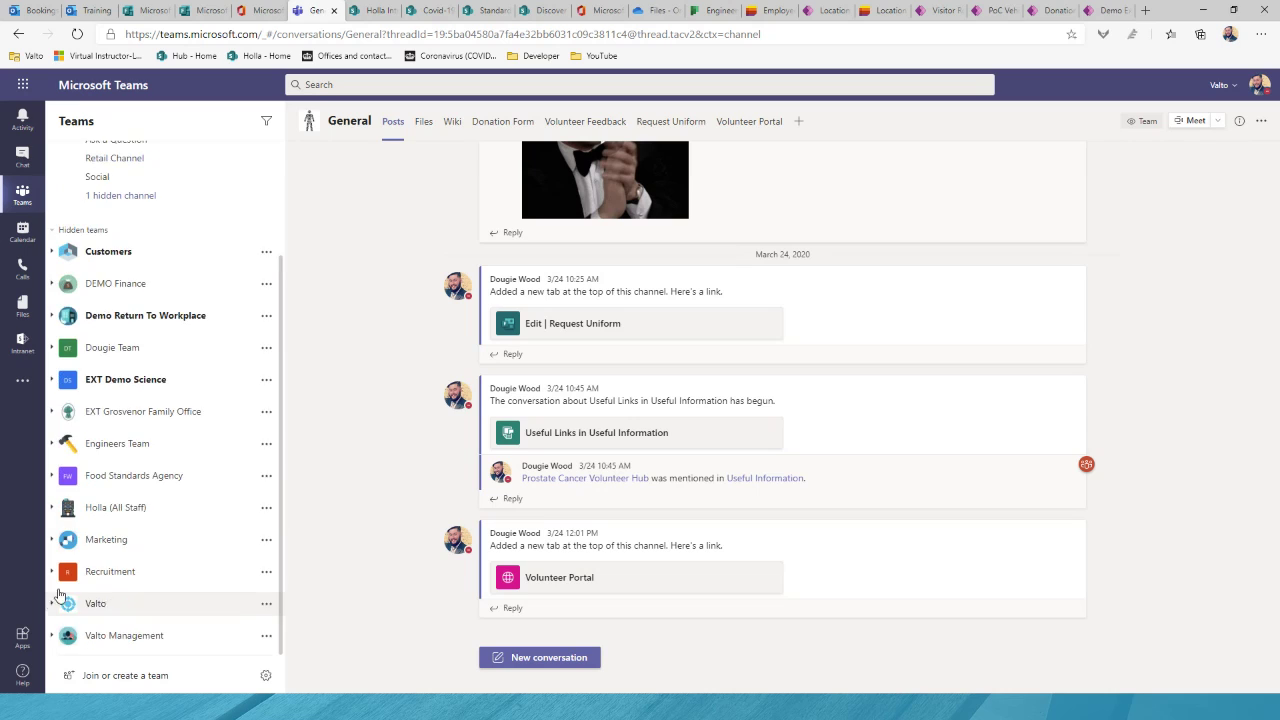
scroll(231, 385, "up", 3)
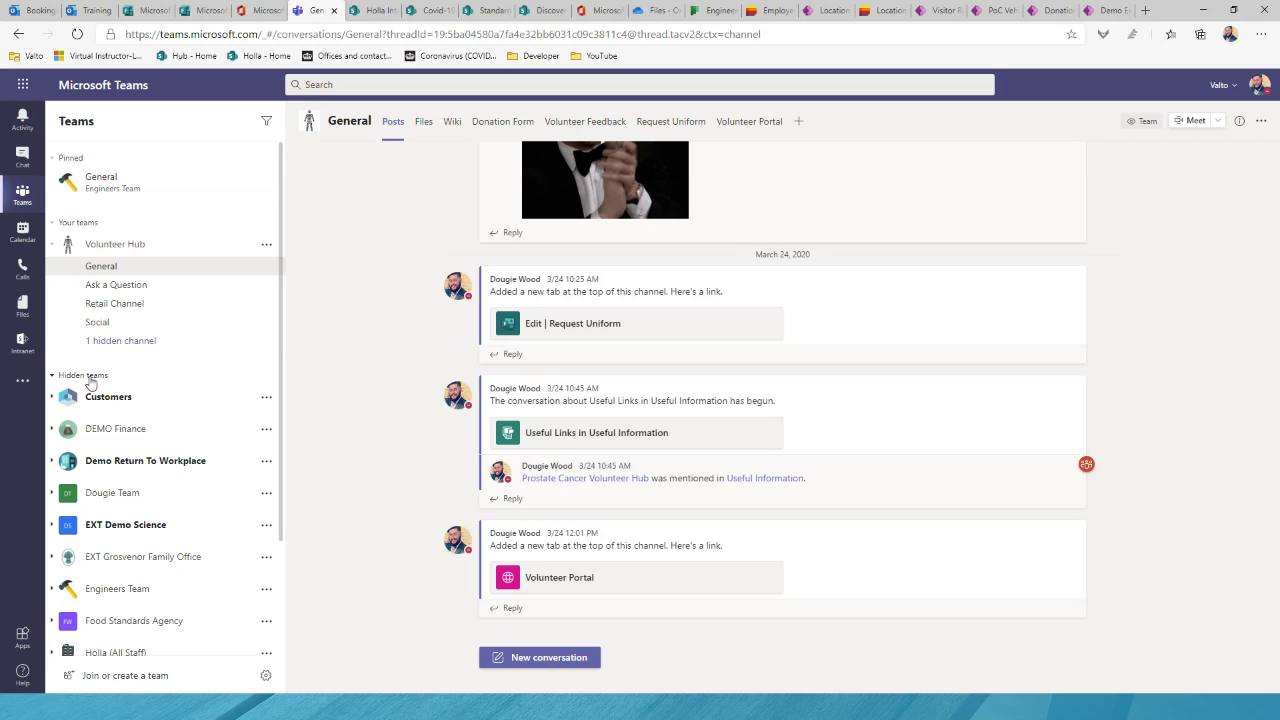
left_click(92, 375)
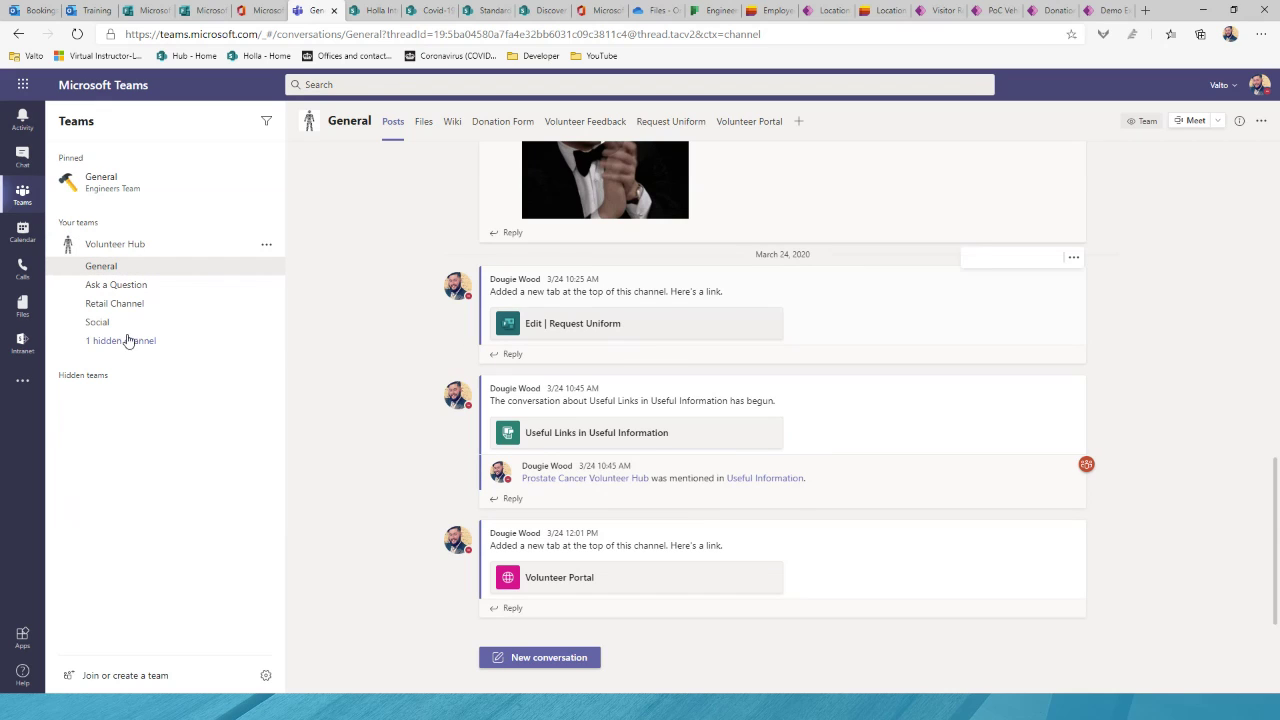
left_click(130, 288)
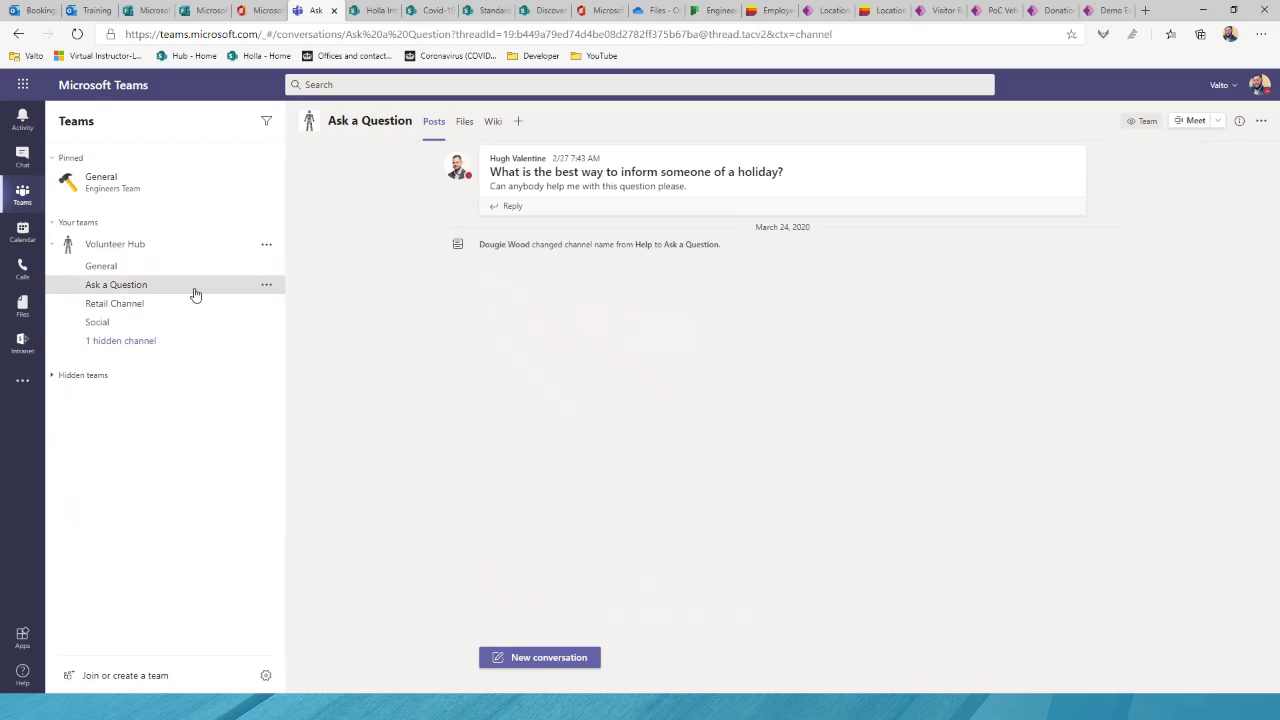
left_click(116, 310)
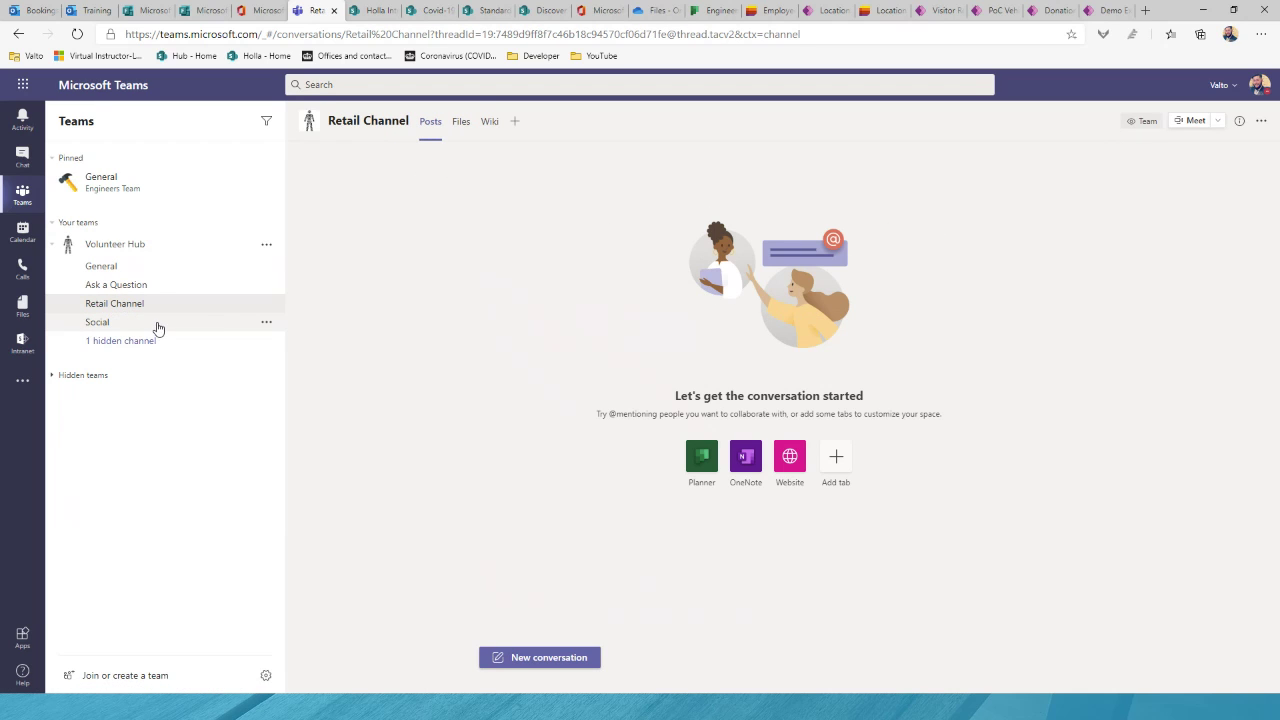
left_click(156, 327)
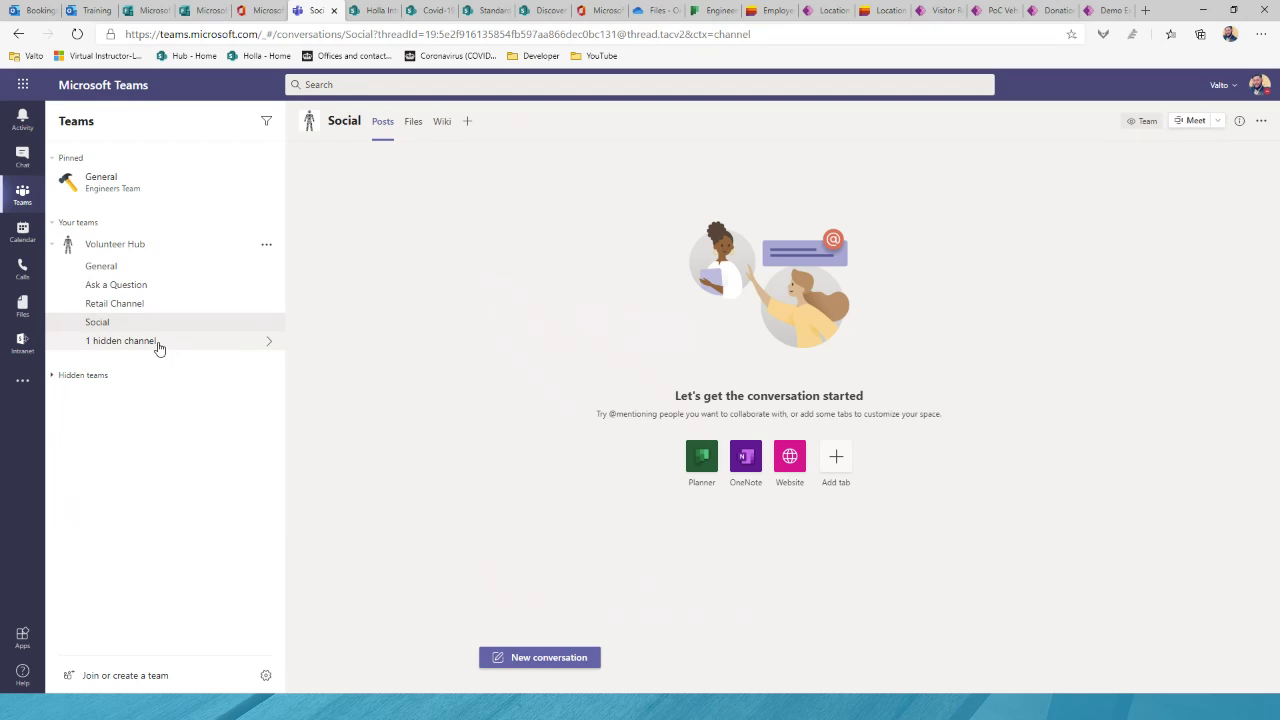
left_click(146, 268)
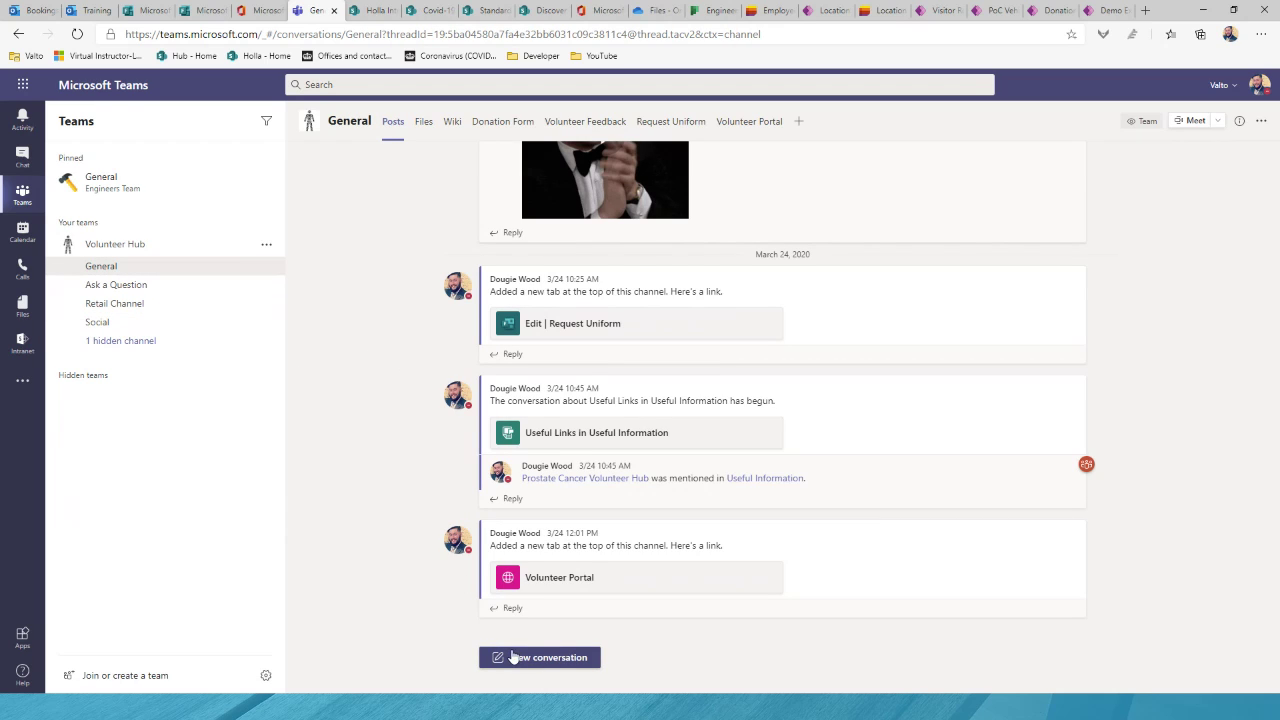
left_click(542, 669)
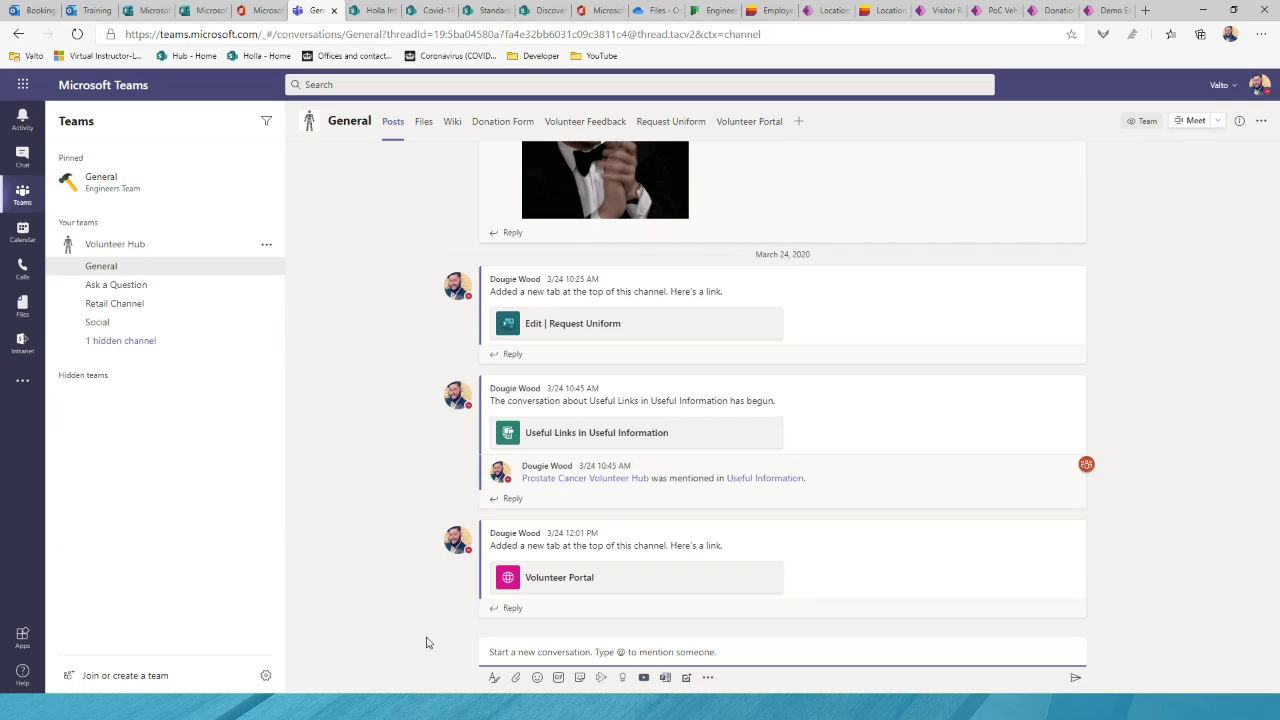
type("@steve")
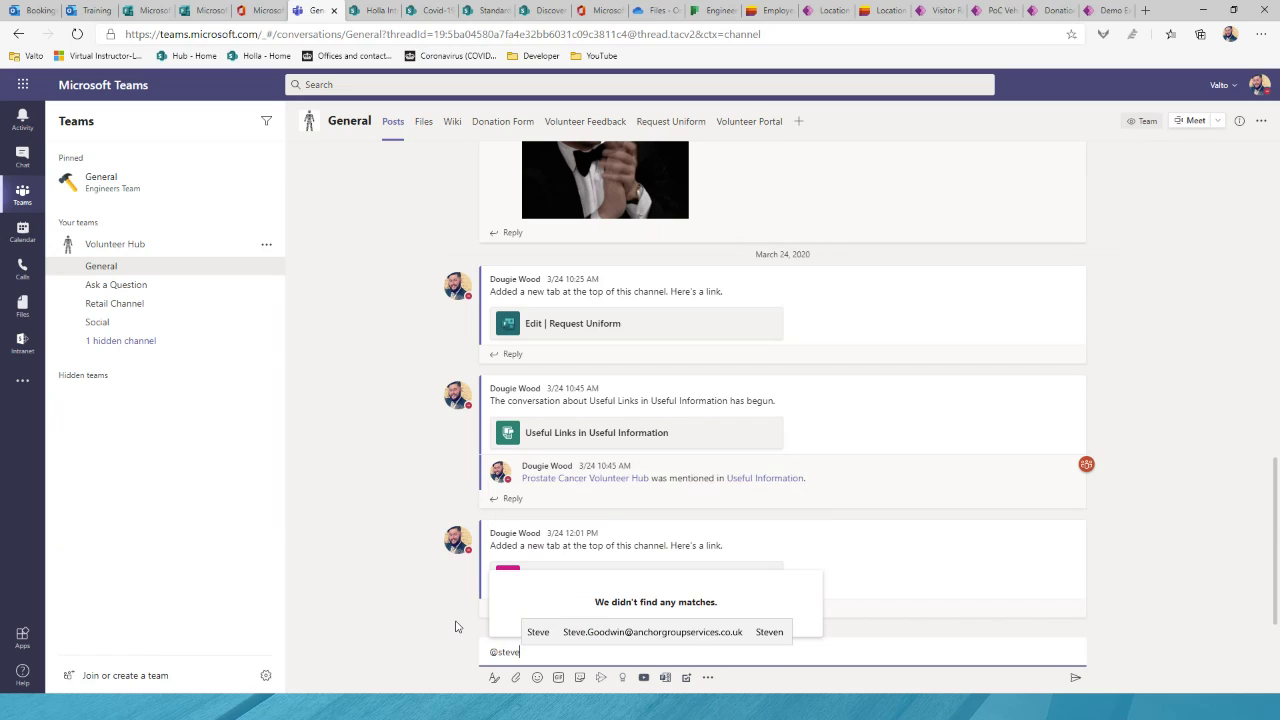
key("BackSpace")
key("BackSpace")
key("BackSpace")
key("BackSpace")
key("BackSpace")
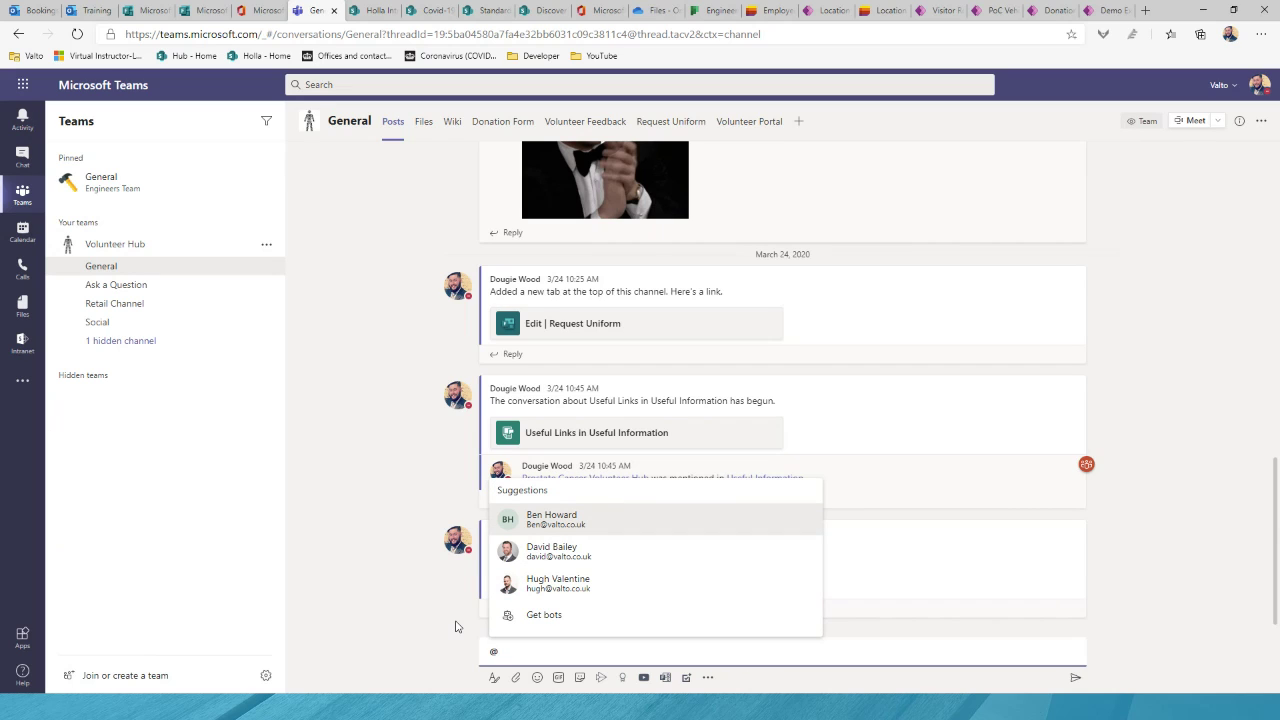
key("Return")
type("hi how are you?")
key("Return")
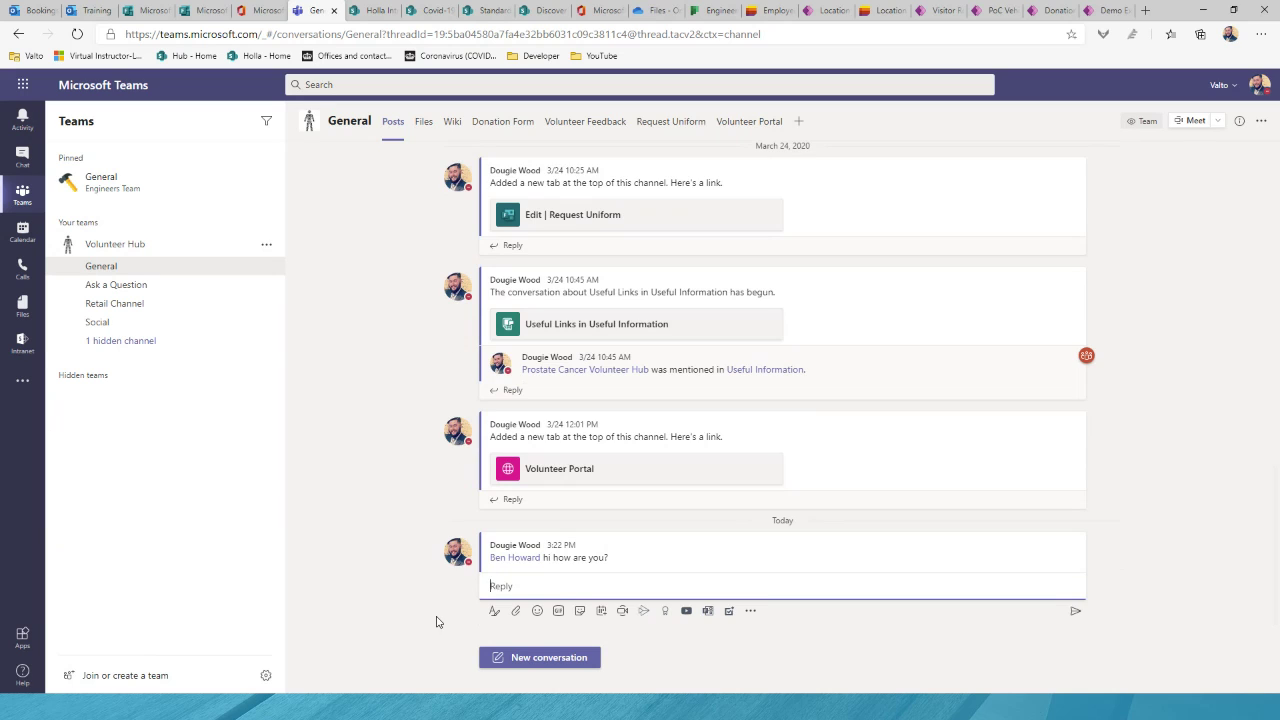
left_click(431, 603)
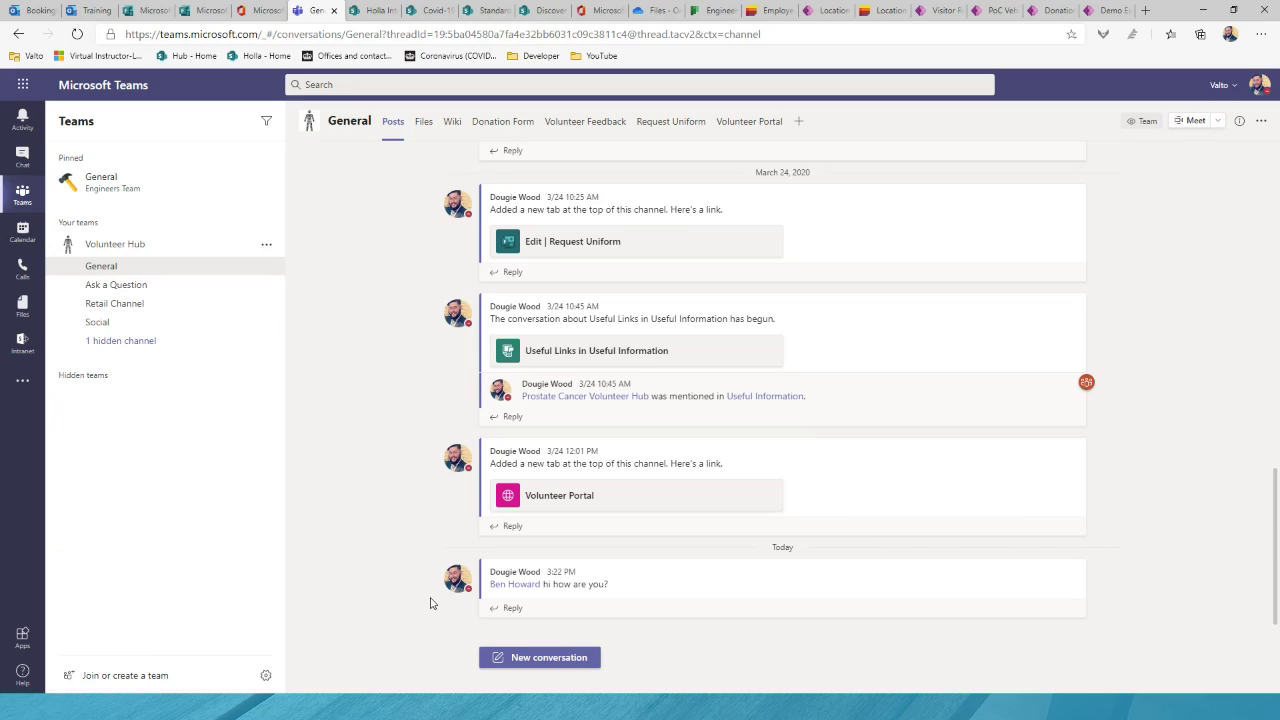
left_click(549, 657)
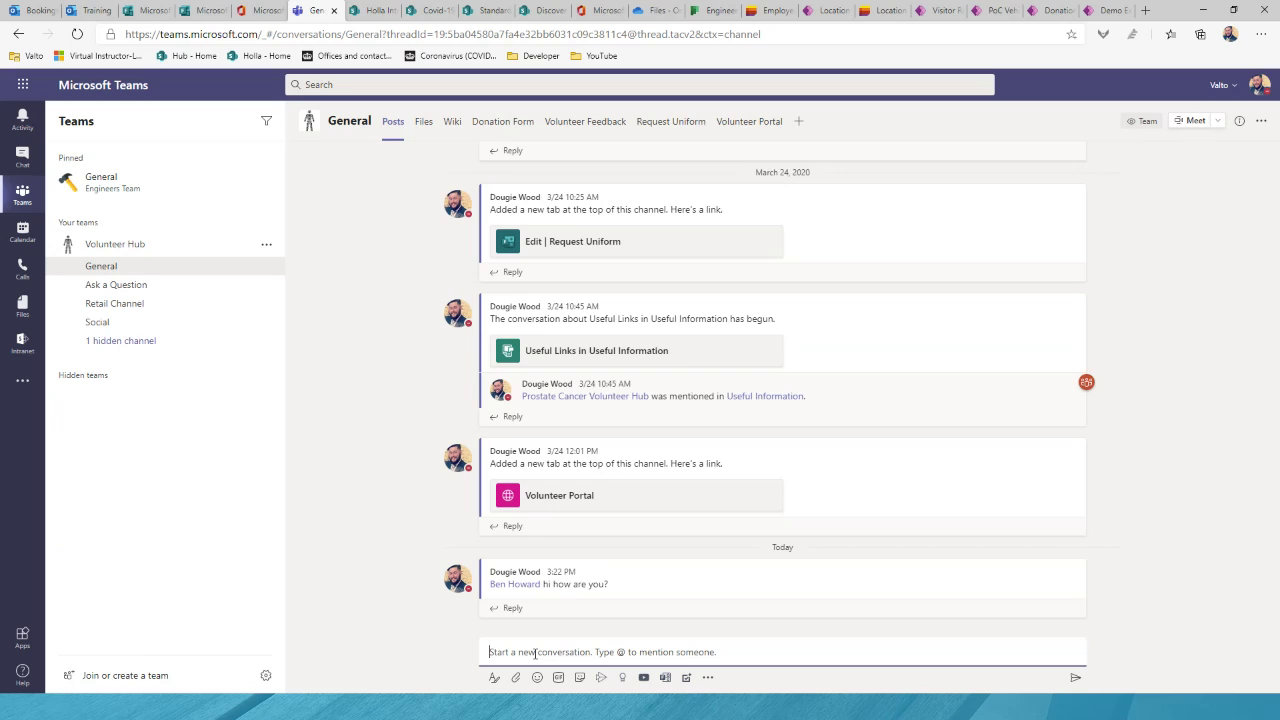
type("@")
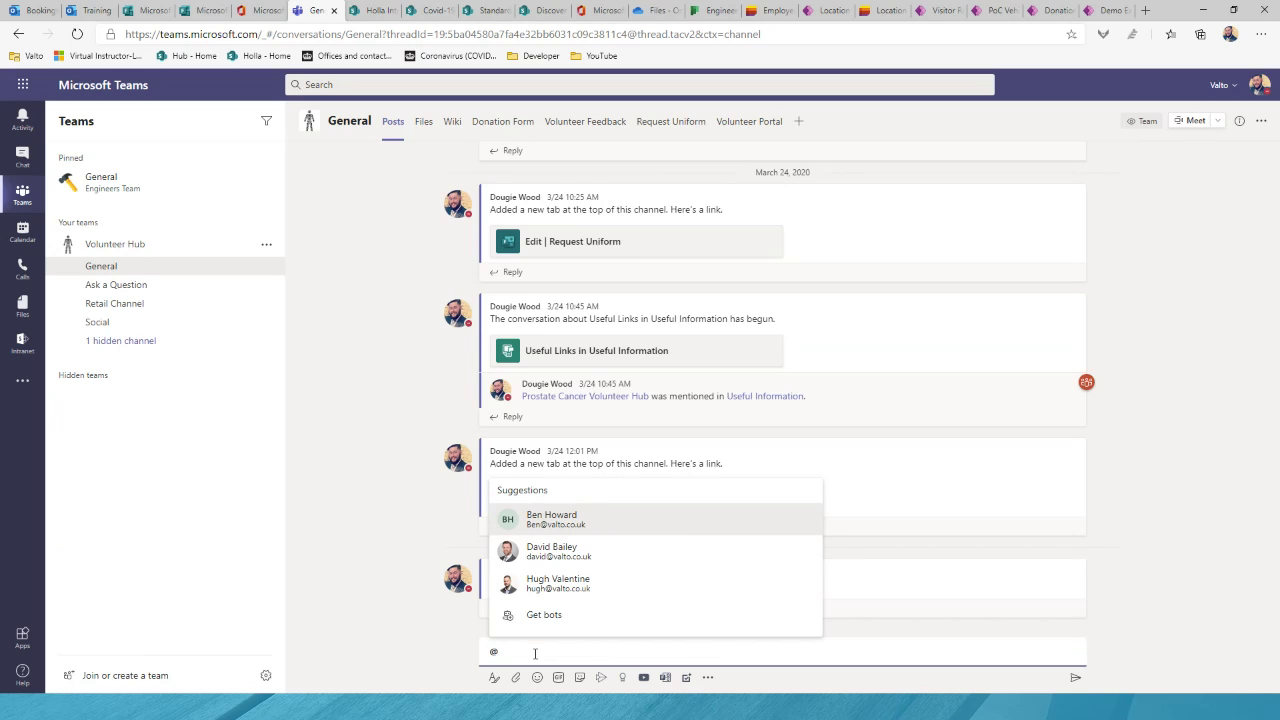
type("vo")
type("n")
key("Return")
type("Hub Here is a message fo")
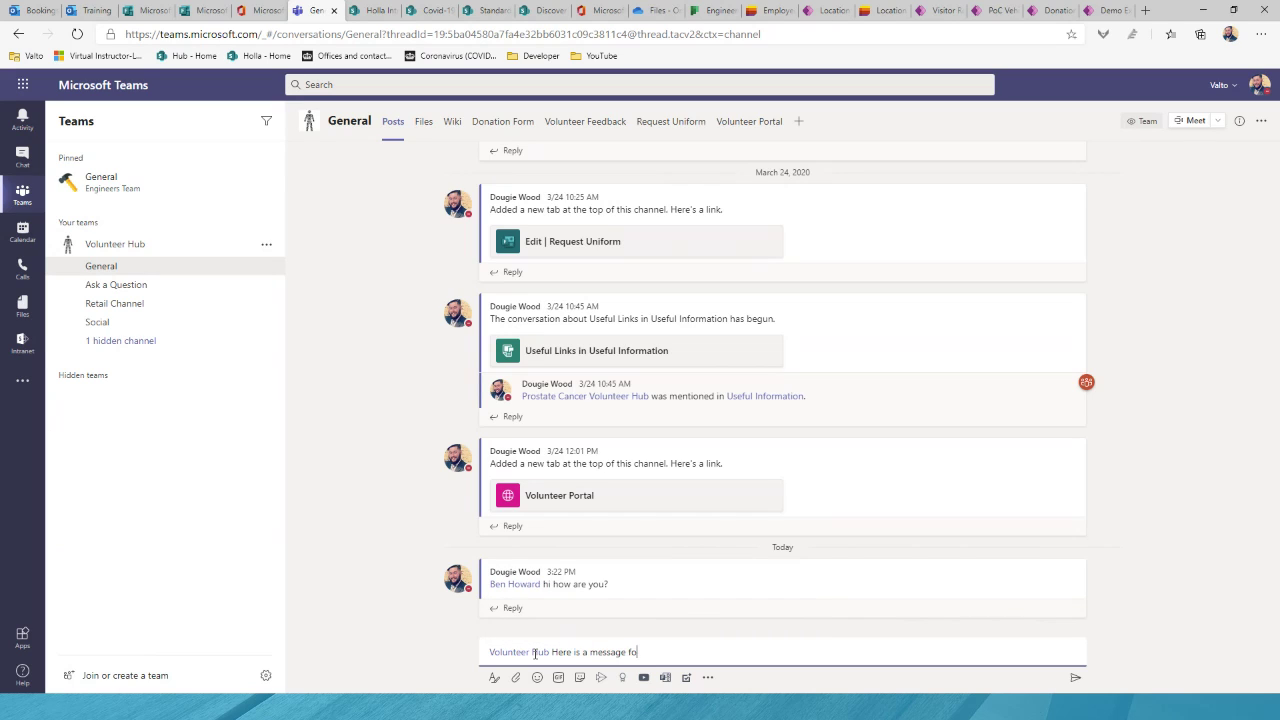
type("r everyone")
key("Return")
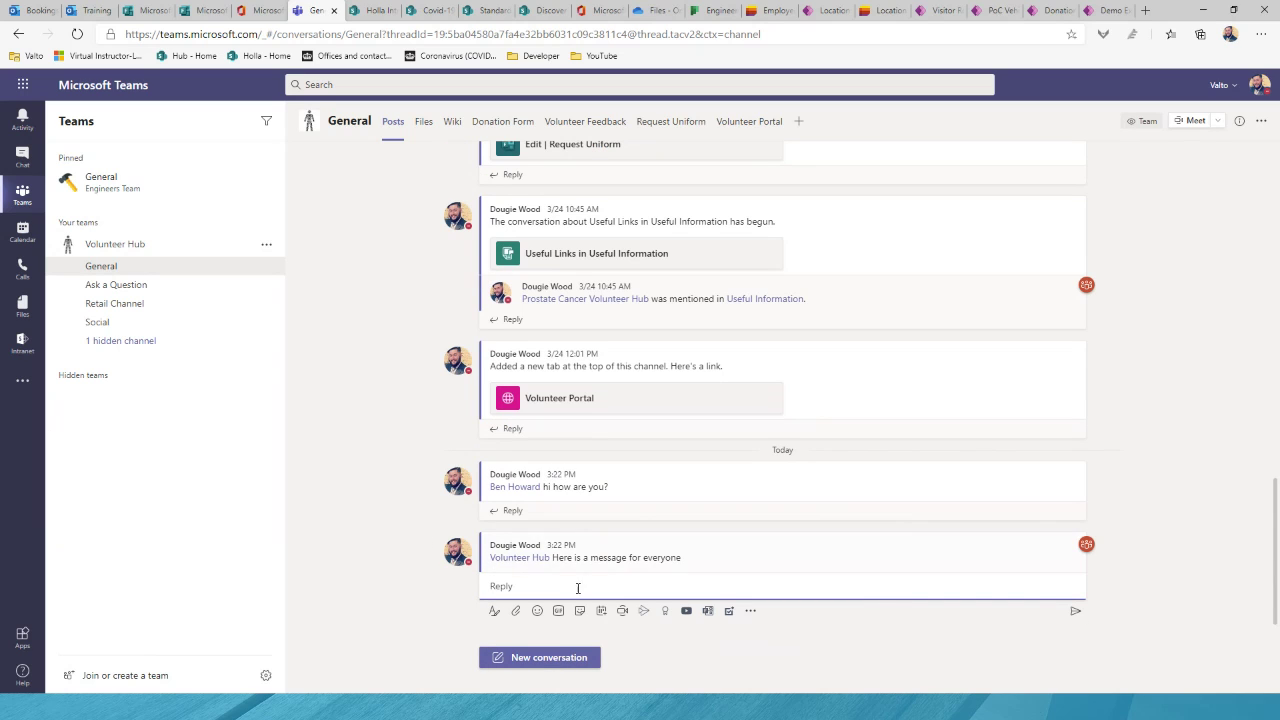
mouse_move(1085, 545)
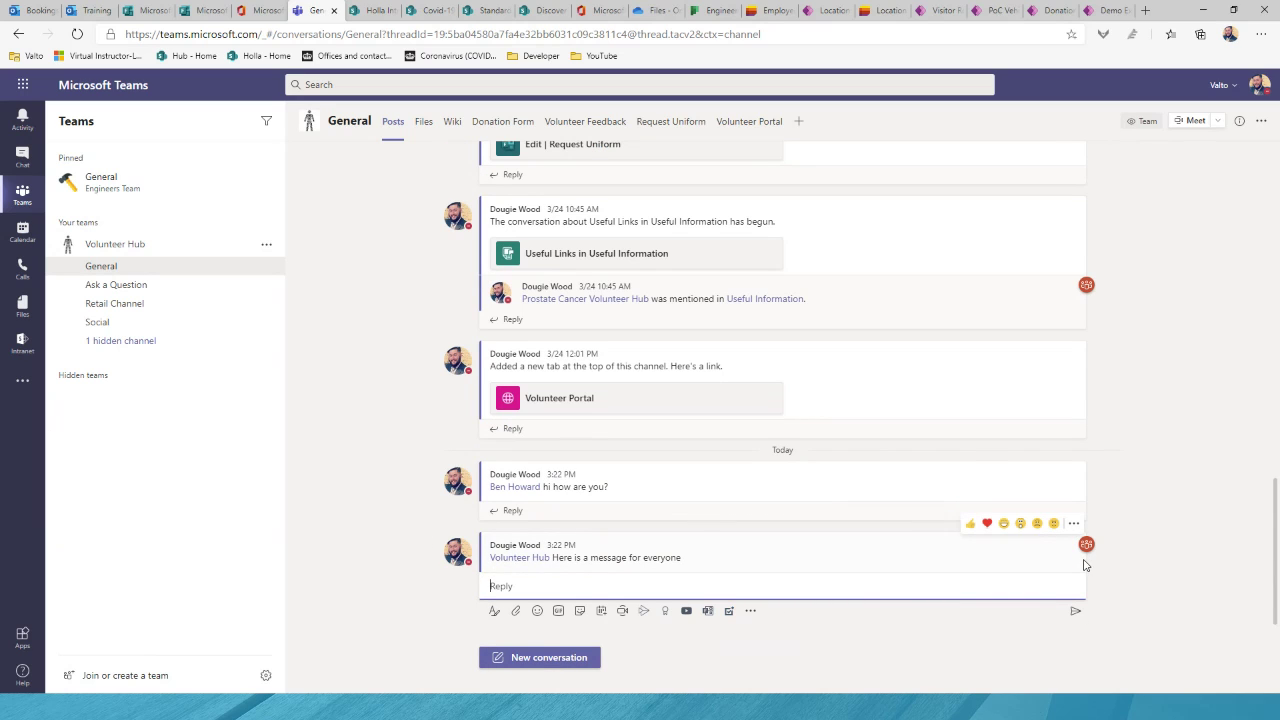
left_click(1133, 537)
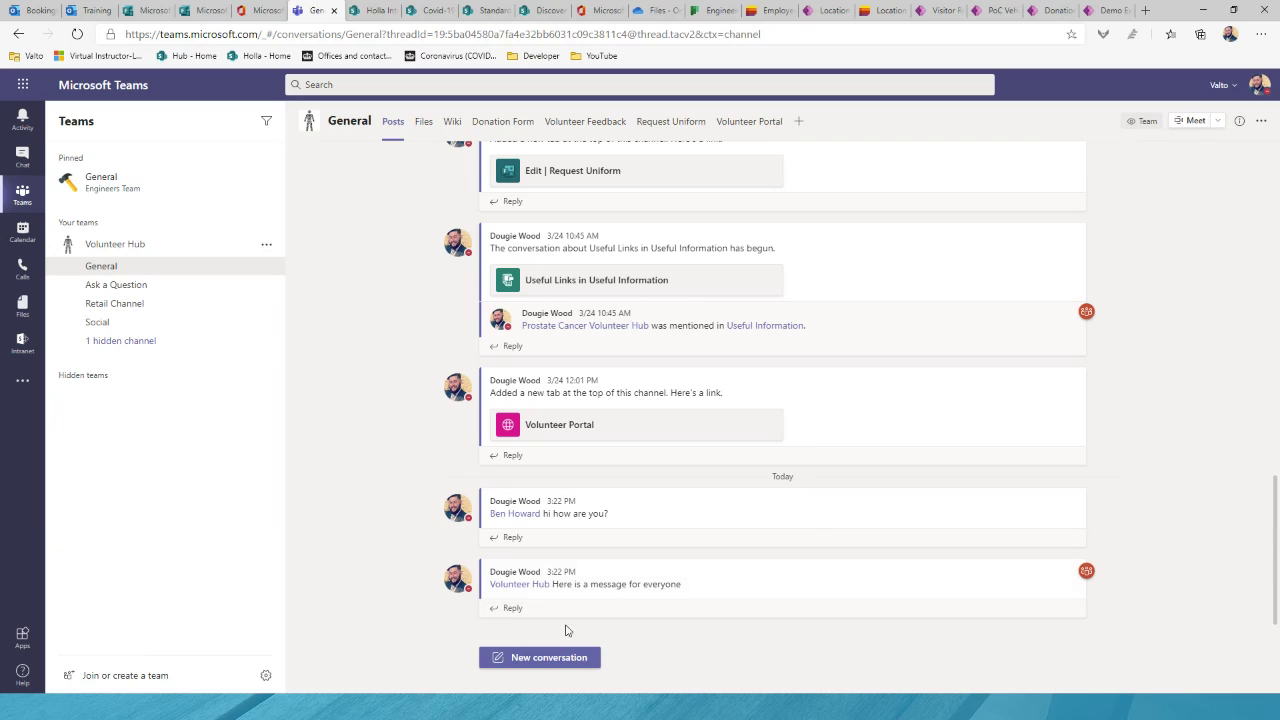
left_click(533, 660)
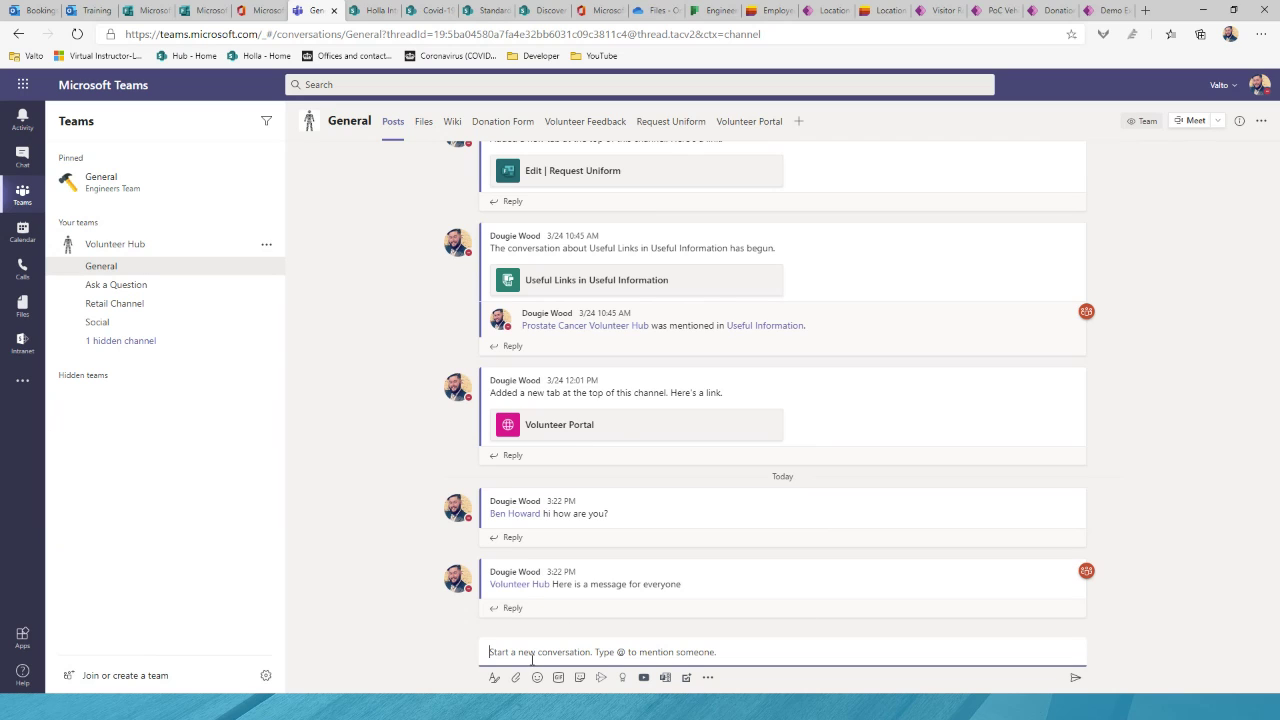
Step: Start an announcement headed 'Covid-19 Update!' with an uploaded background image
left_click(495, 679)
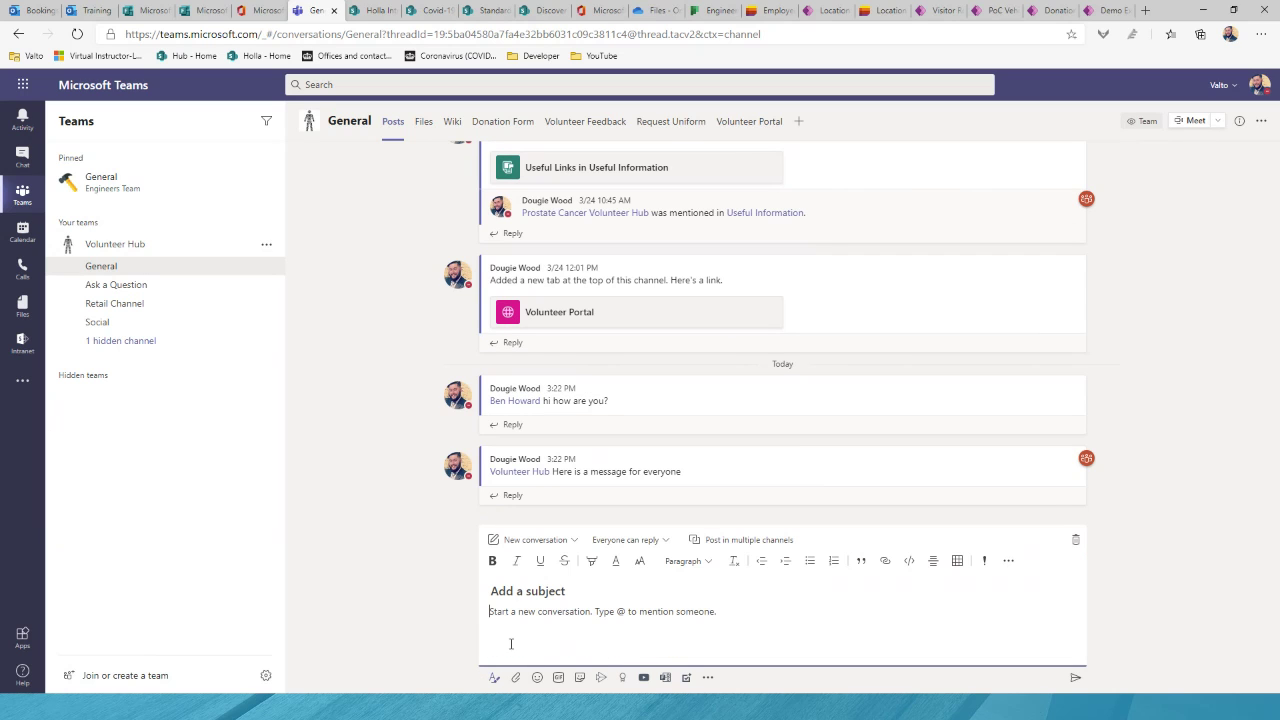
left_click(543, 539)
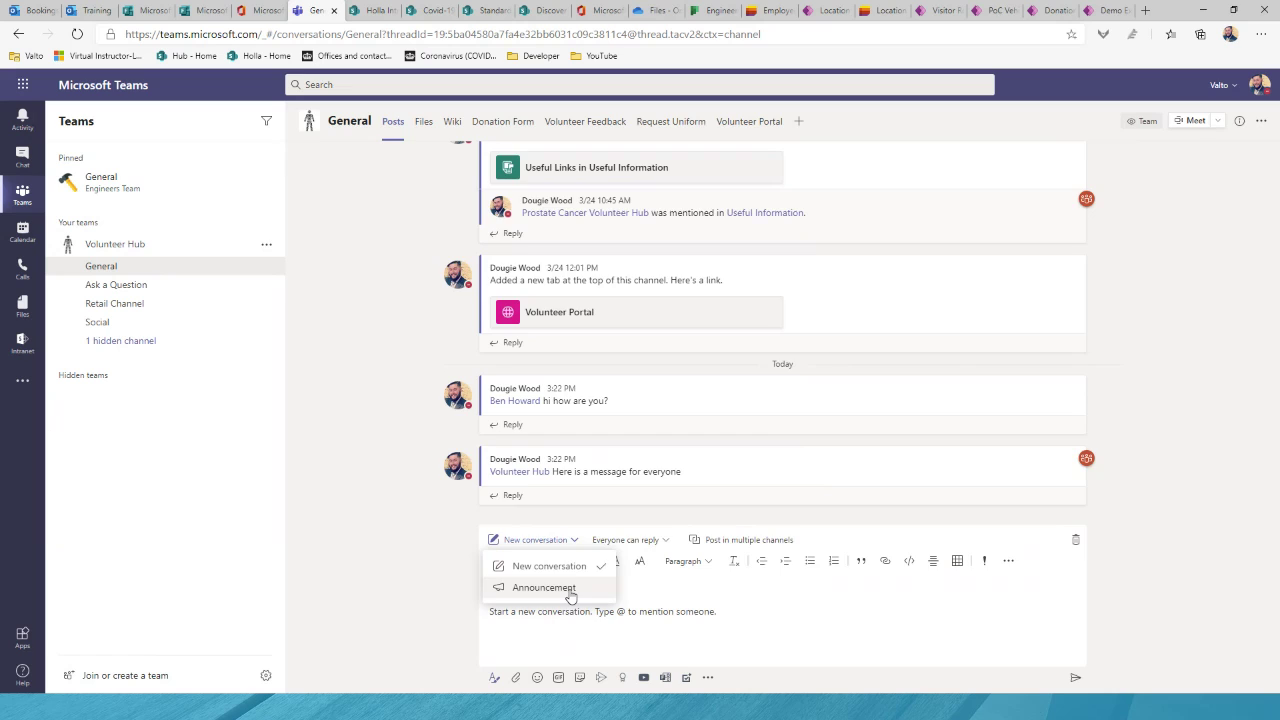
left_click(566, 586)
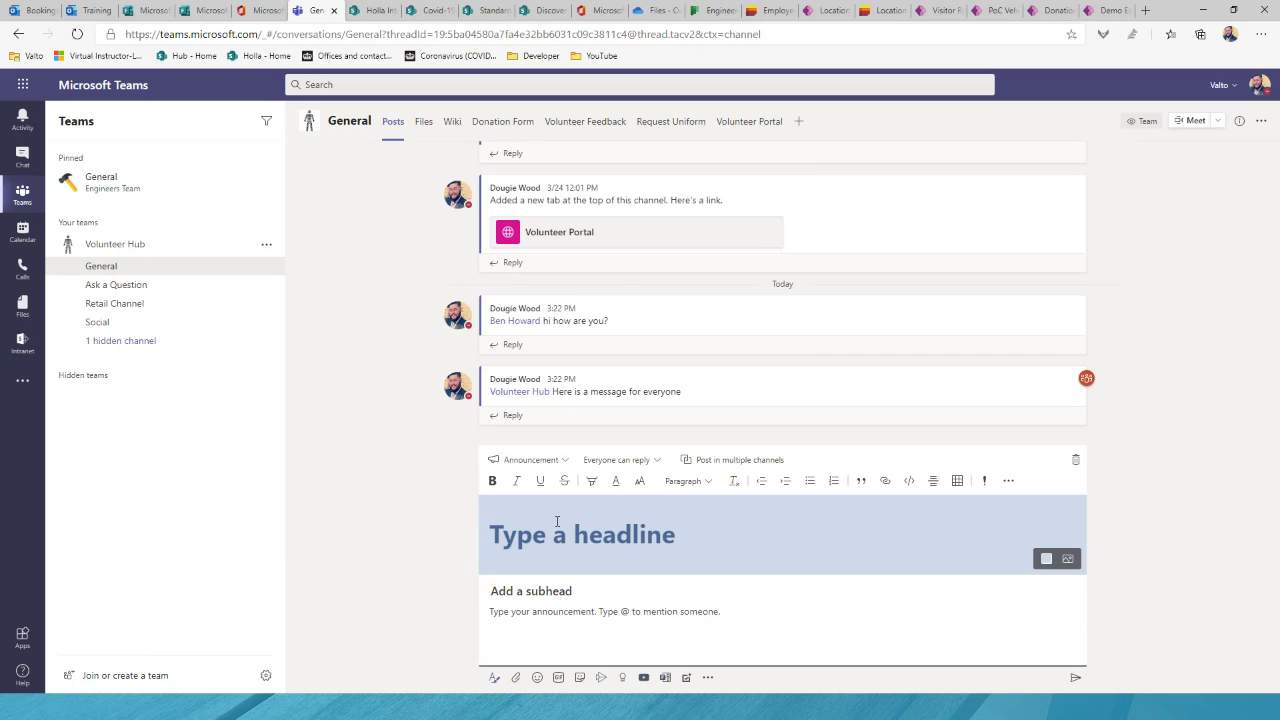
type("Cov")
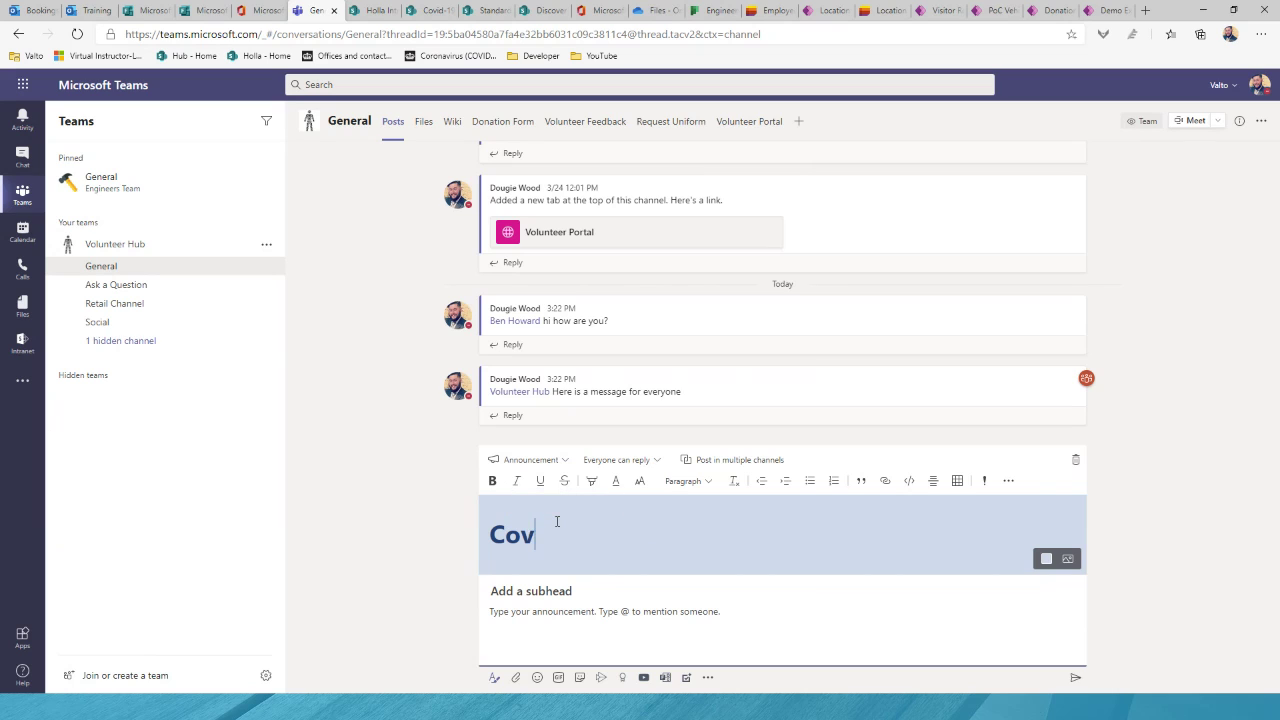
type("id-19 Update!")
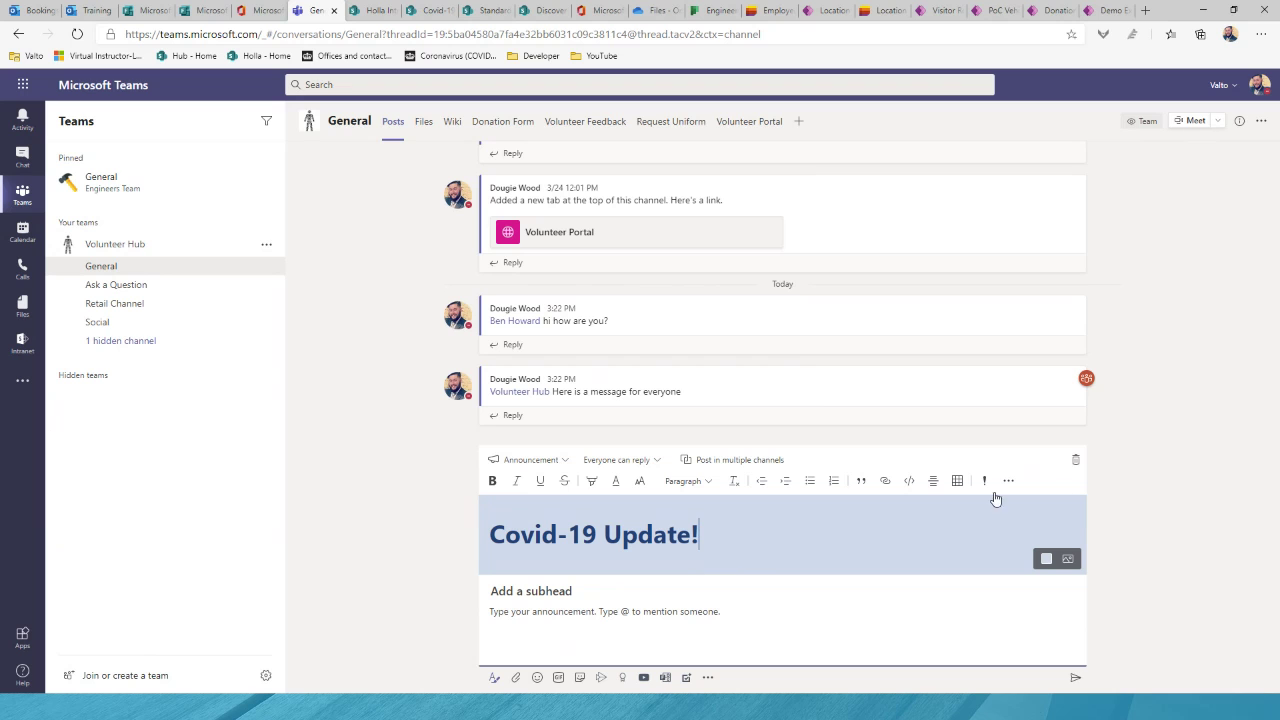
left_click(1072, 565)
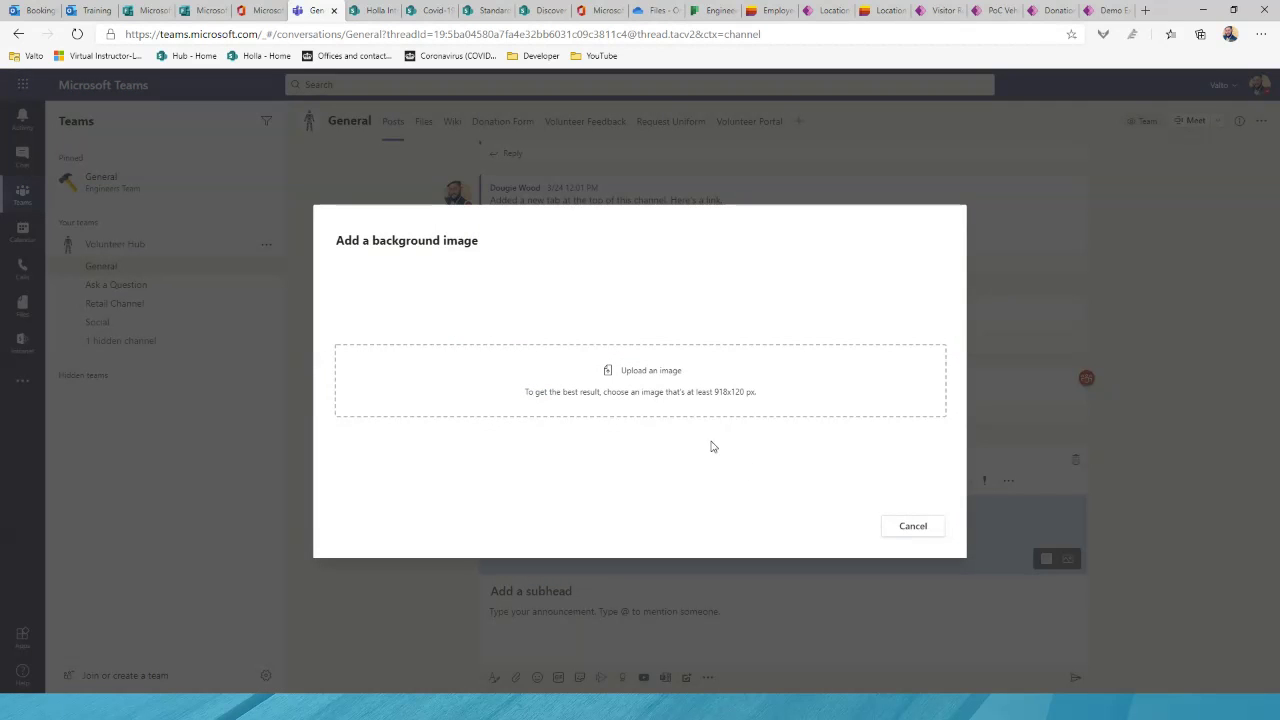
left_click(646, 376)
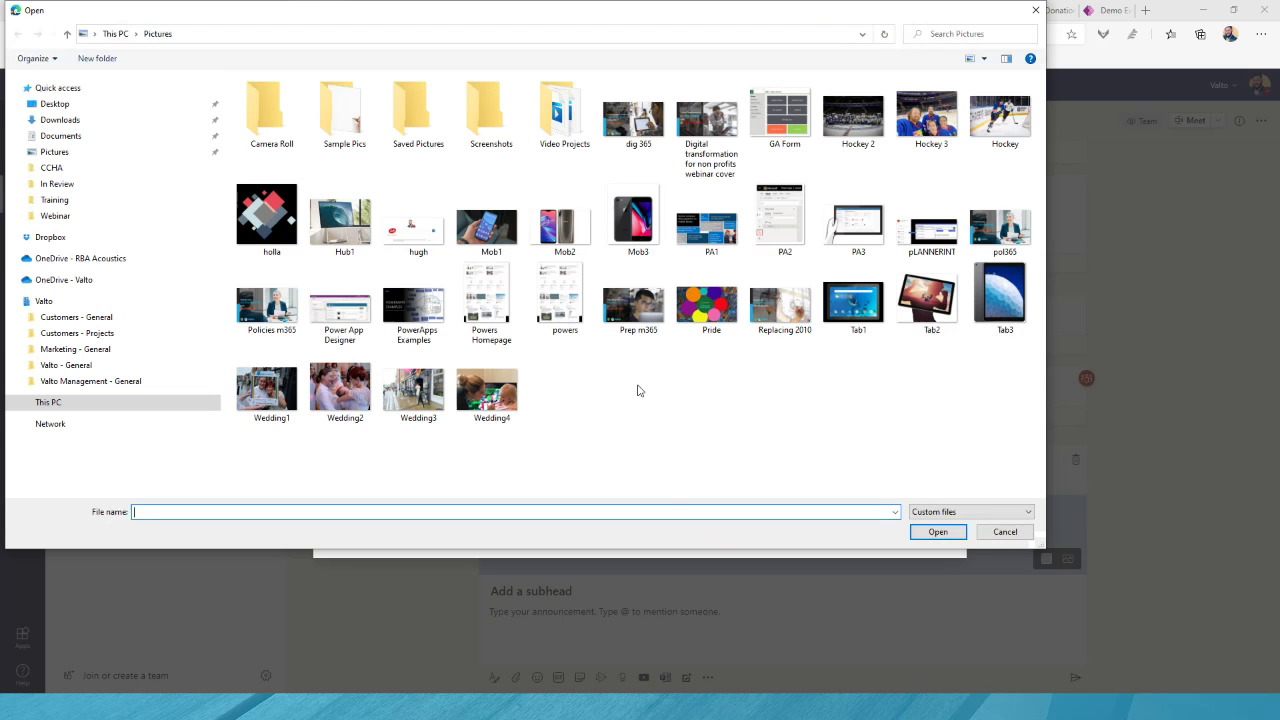
key("Escape")
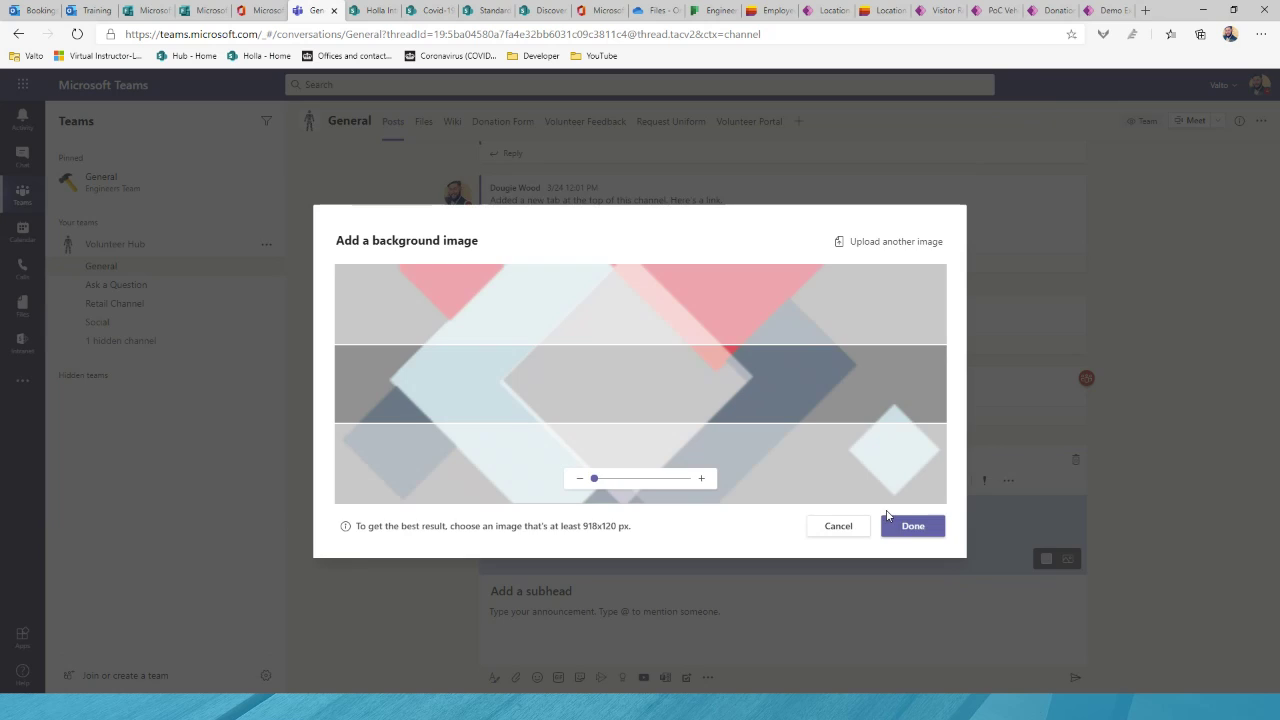
left_click(910, 524)
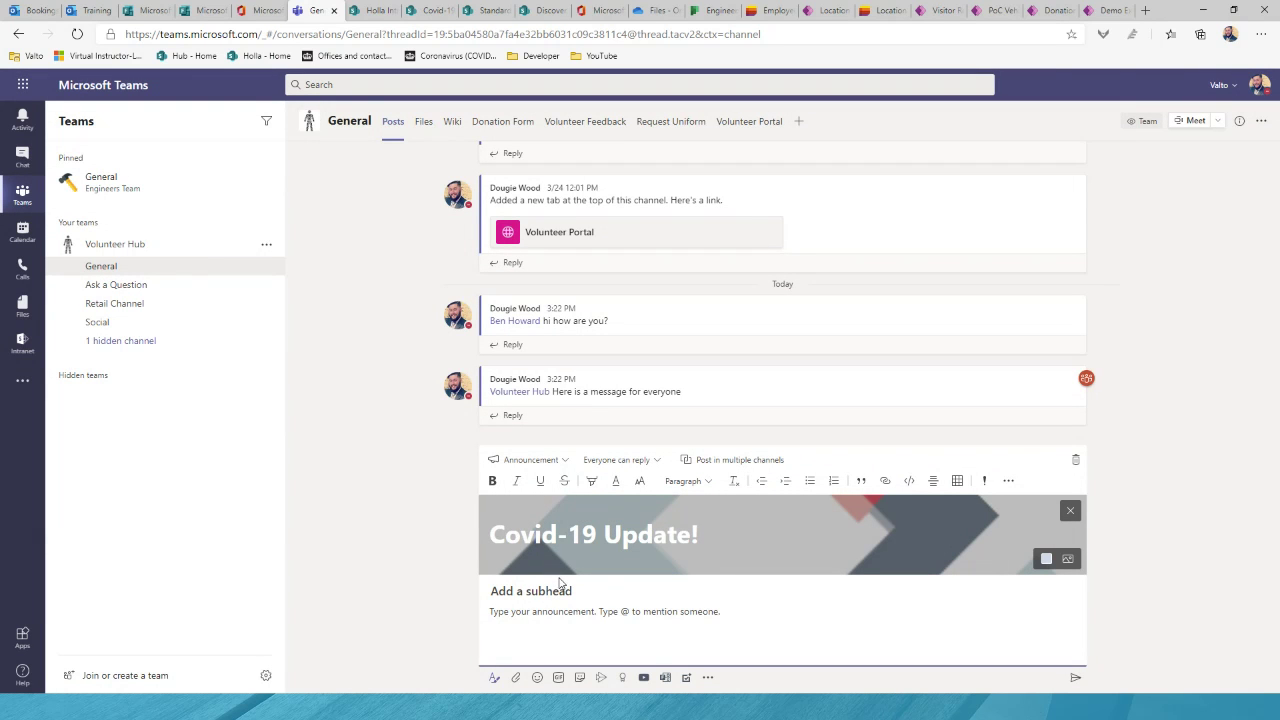
left_click(552, 597)
type("Working from home polikcy c")
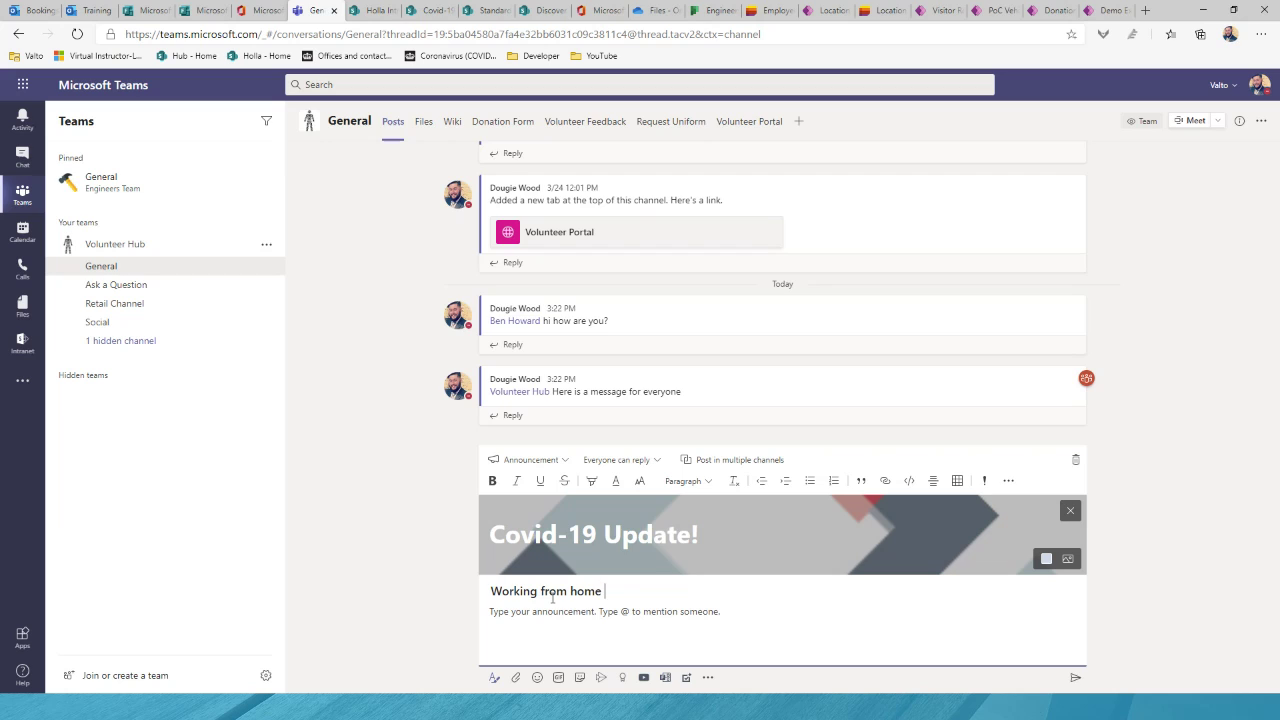
key("BackSpace")
type("cy chang")
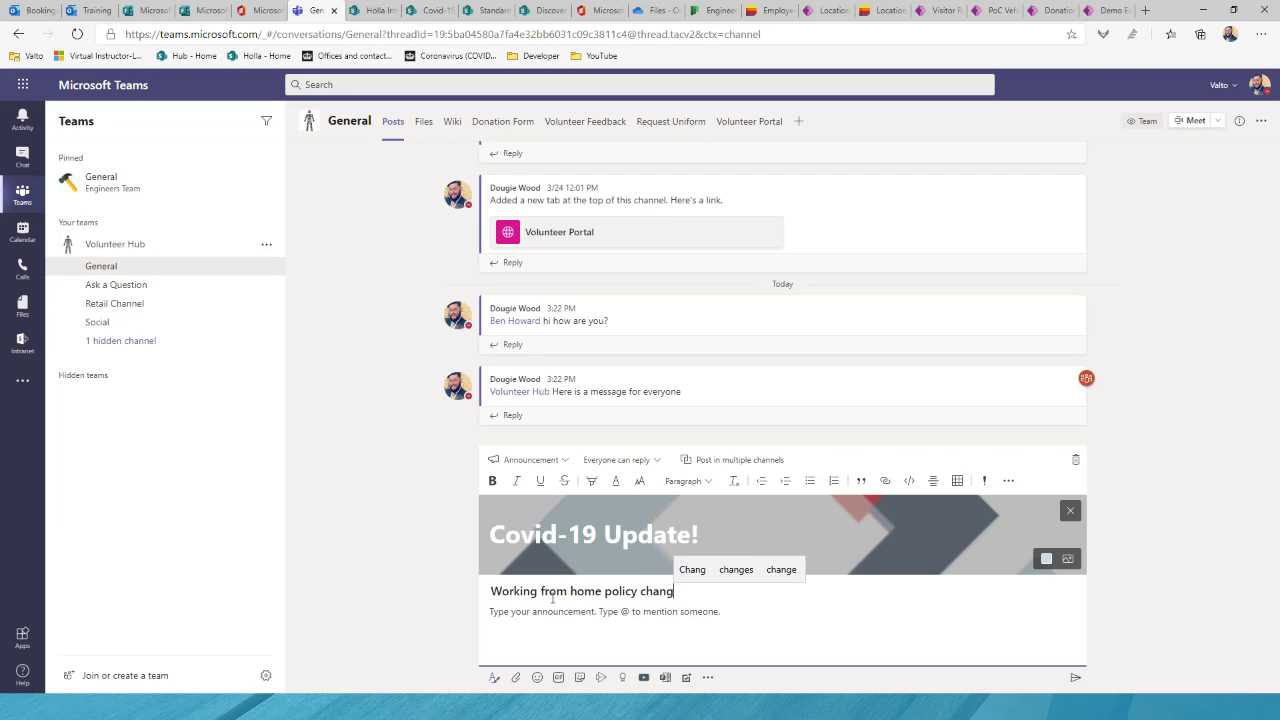
type("ed ")
type("@")
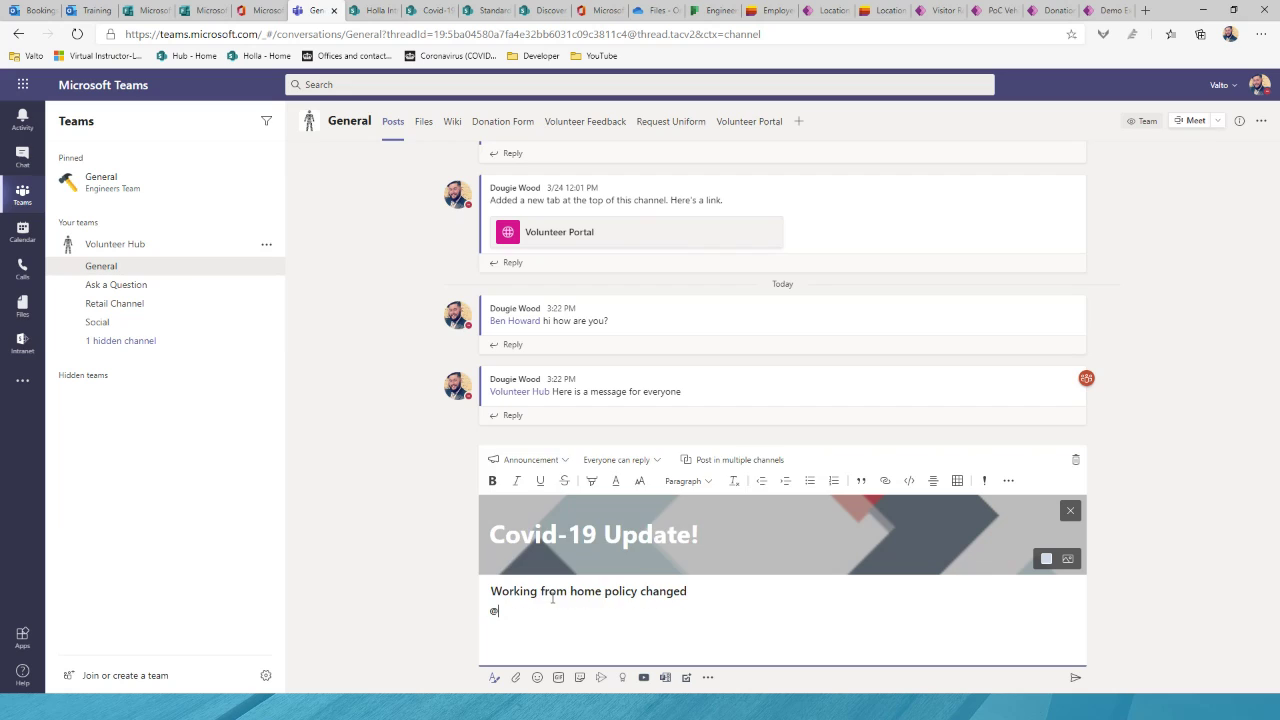
type("vol")
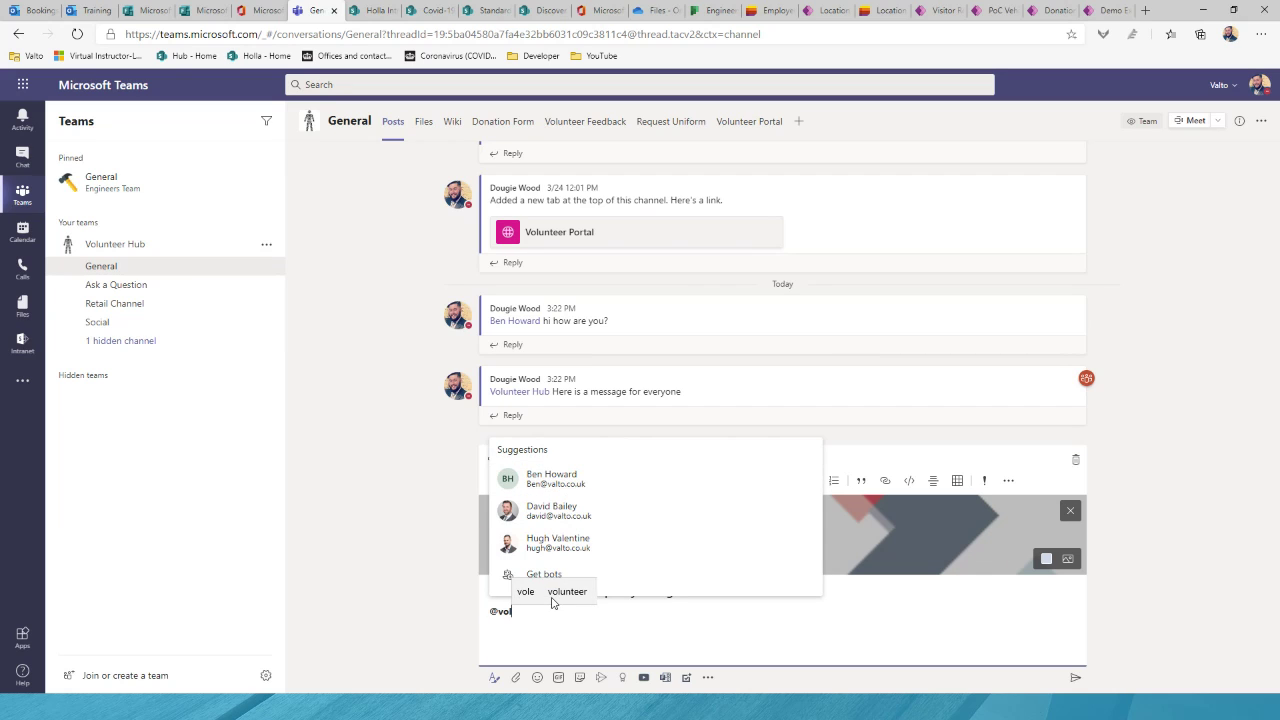
key("Return")
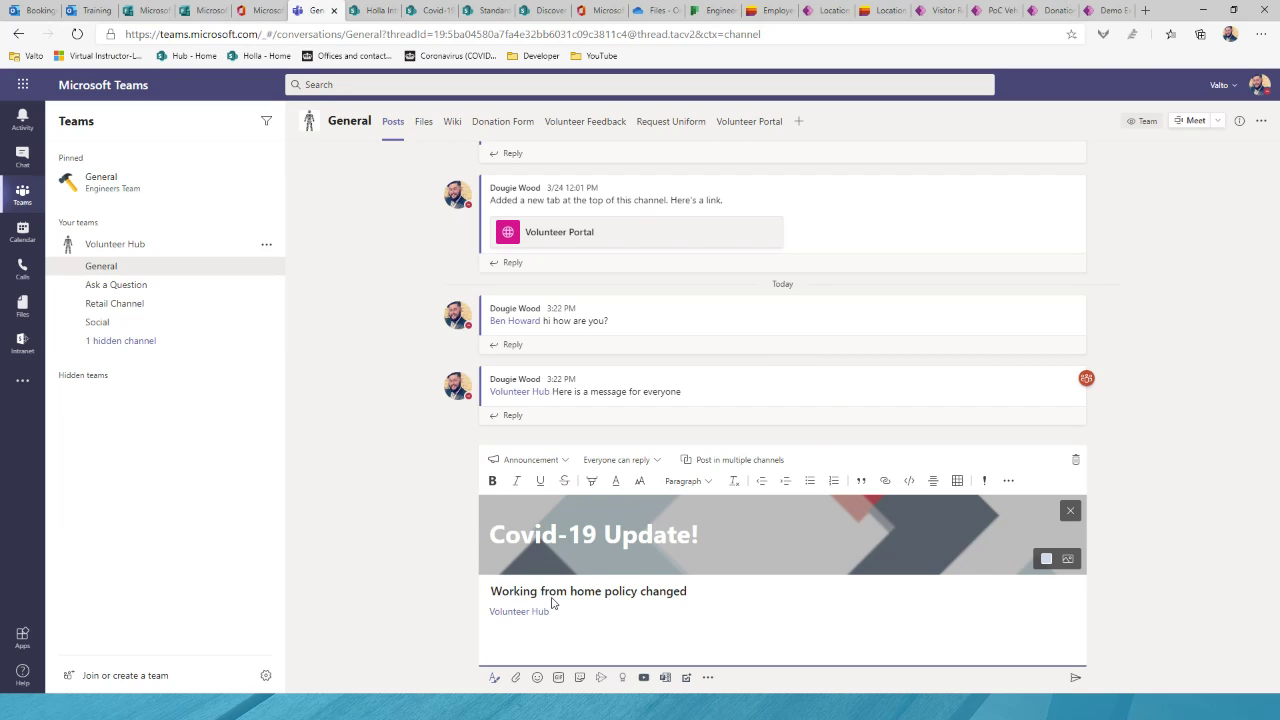
type("The")
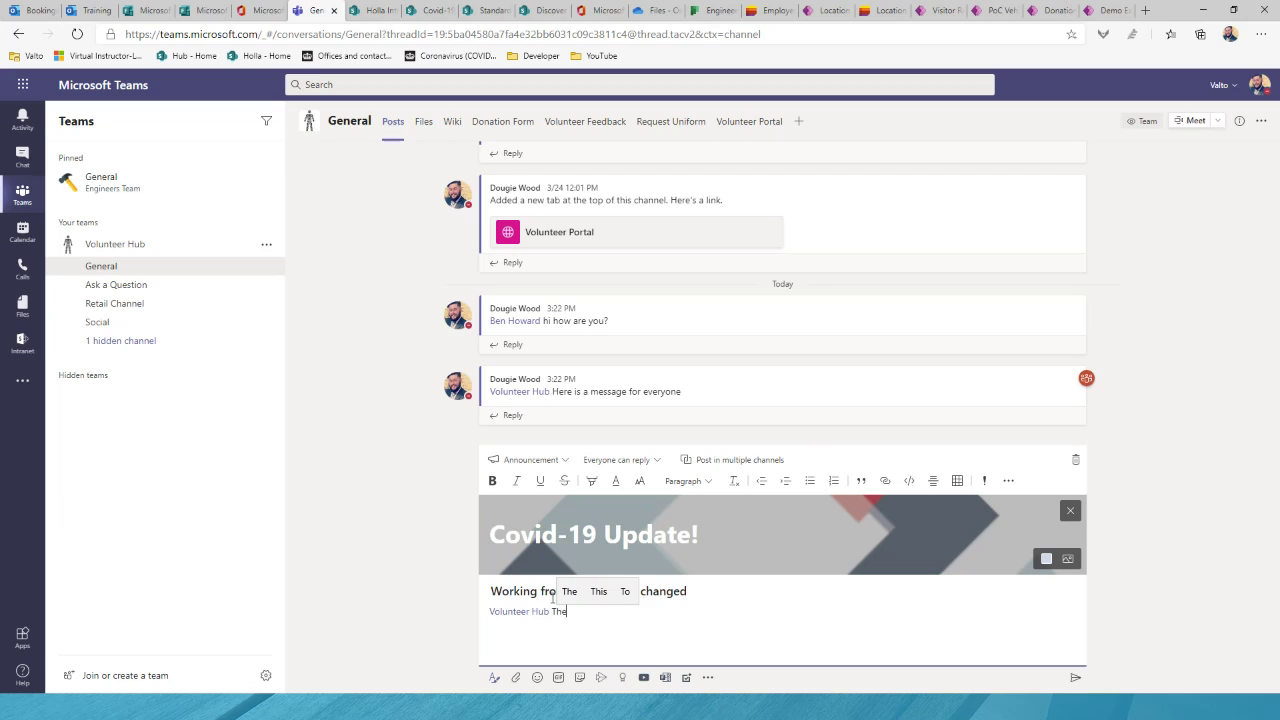
type("re has been and update")
key("Return")
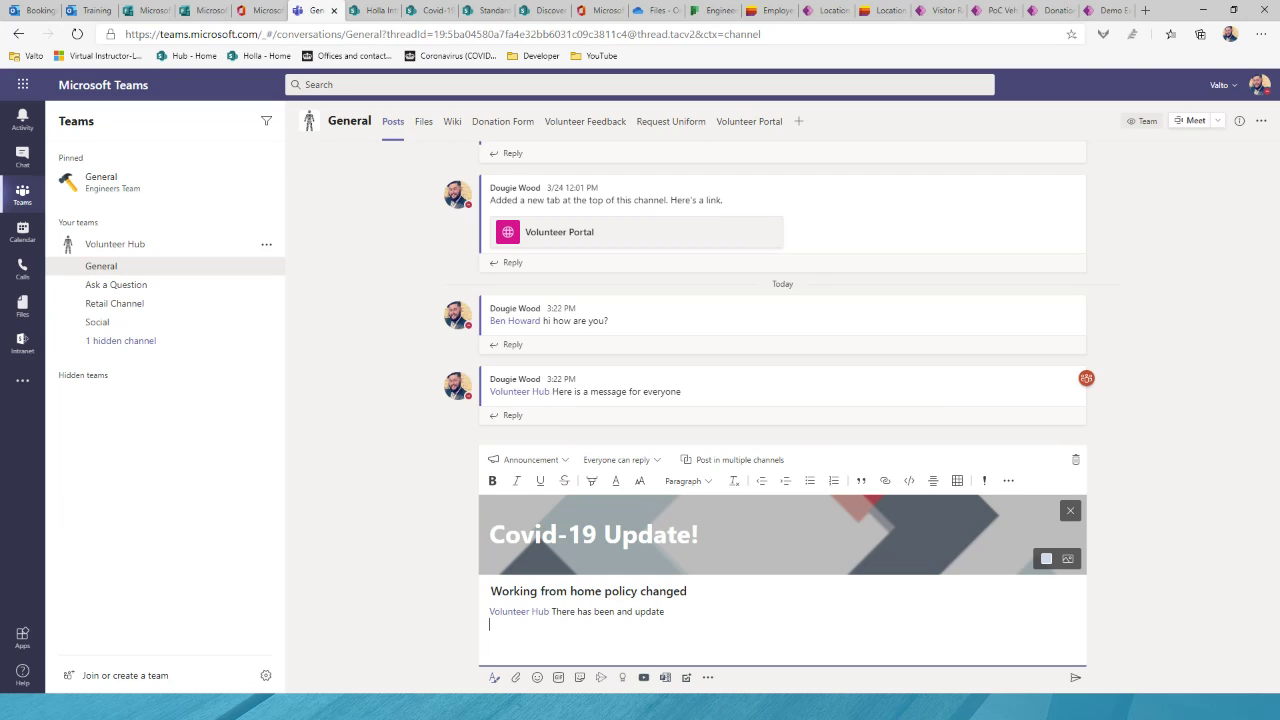
left_click(1075, 677)
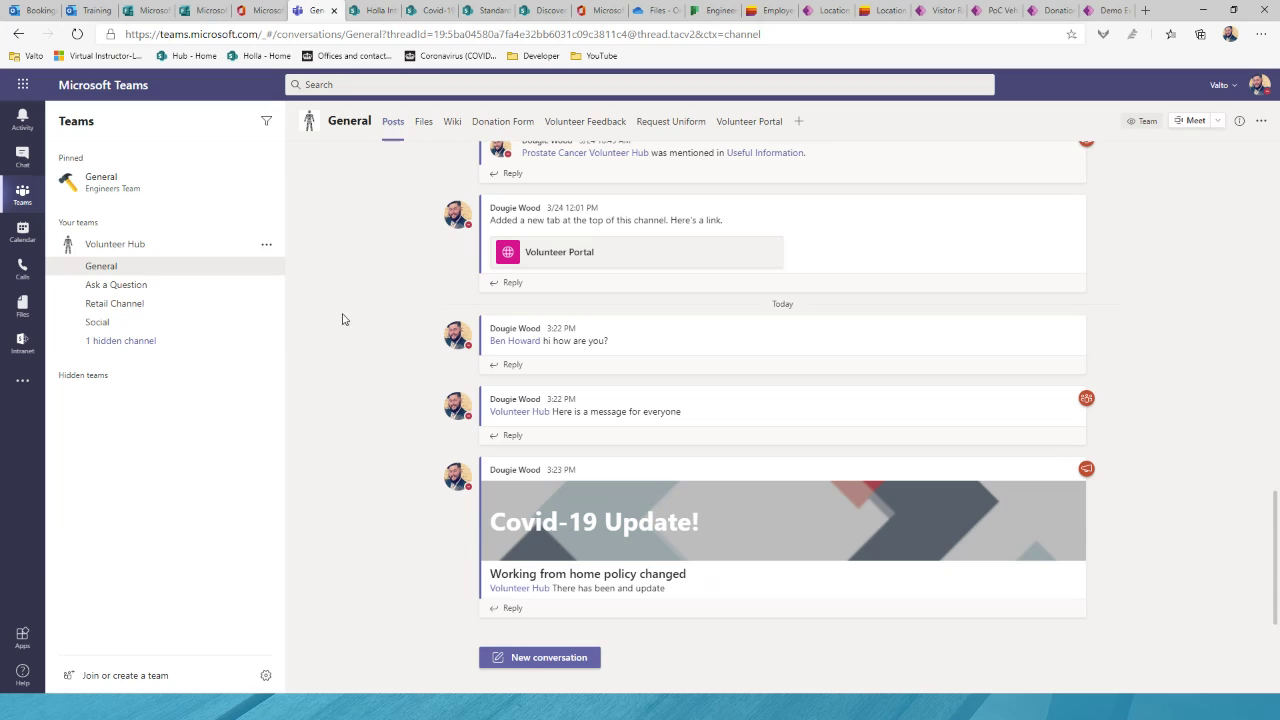
Step: Show General's Files page and explore the New and Upload menus, cancelling the file upload
left_click(427, 124)
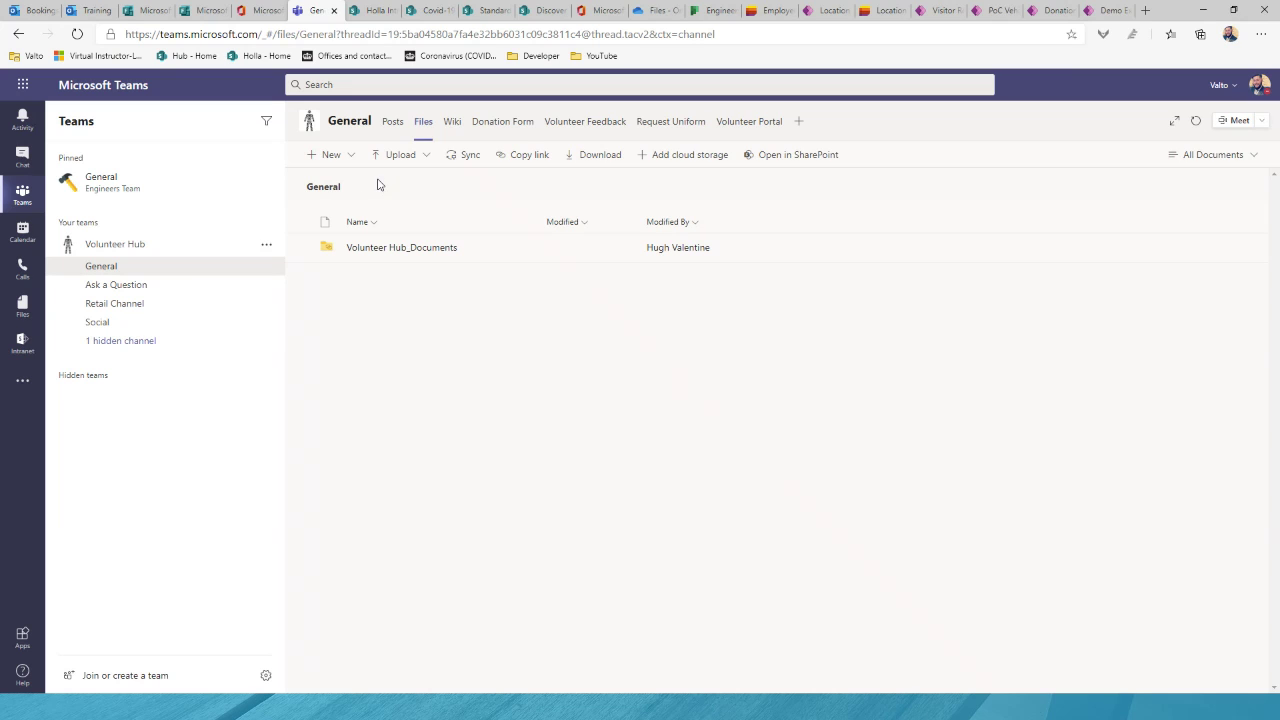
left_click(346, 165)
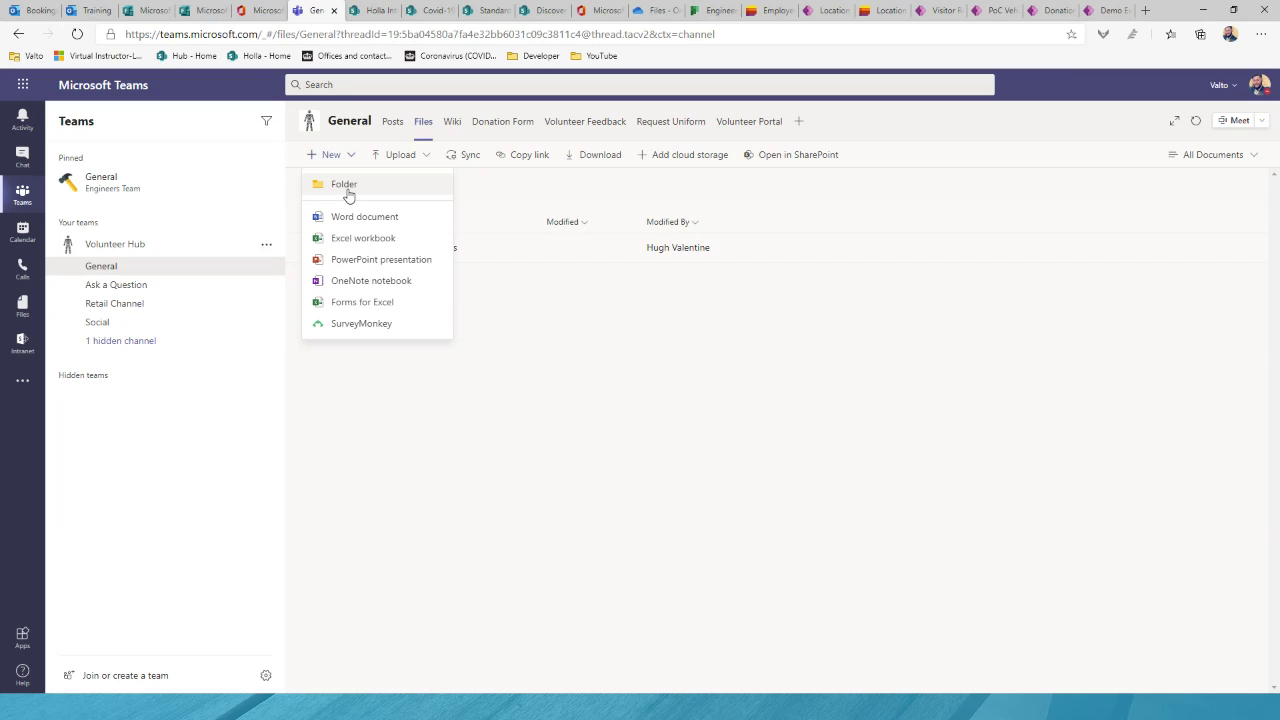
left_click(401, 156)
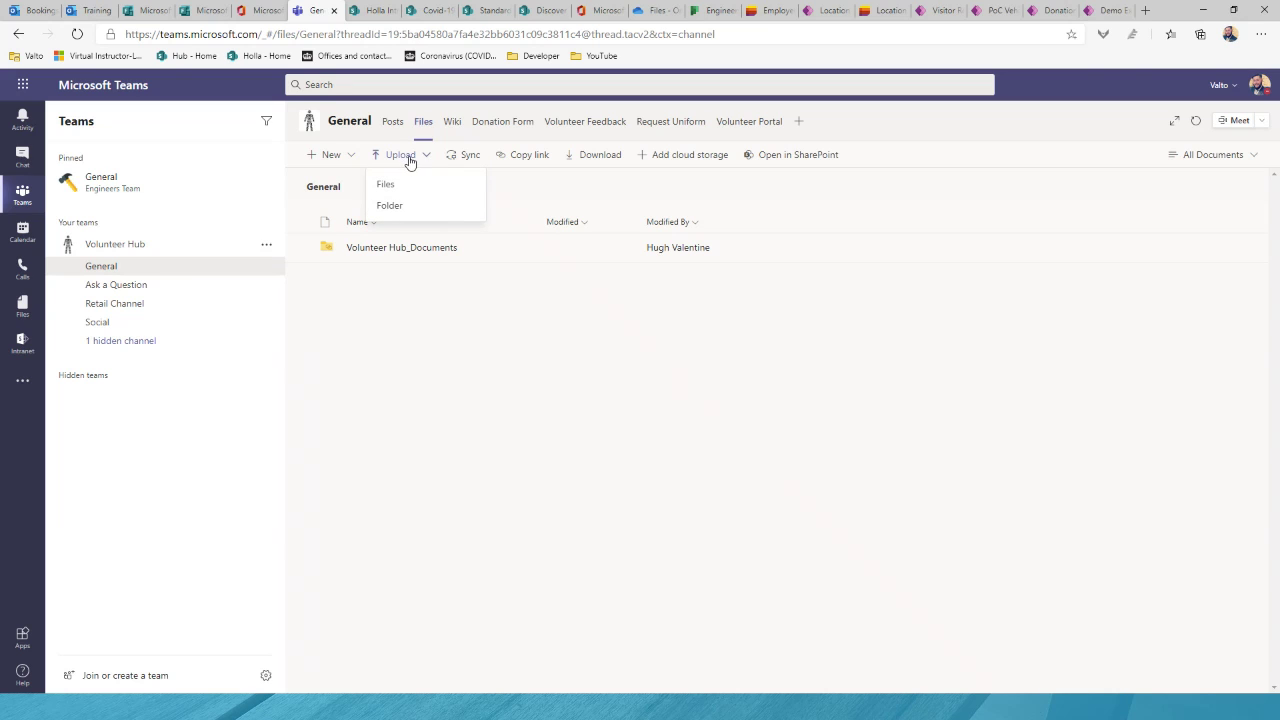
left_click(503, 184)
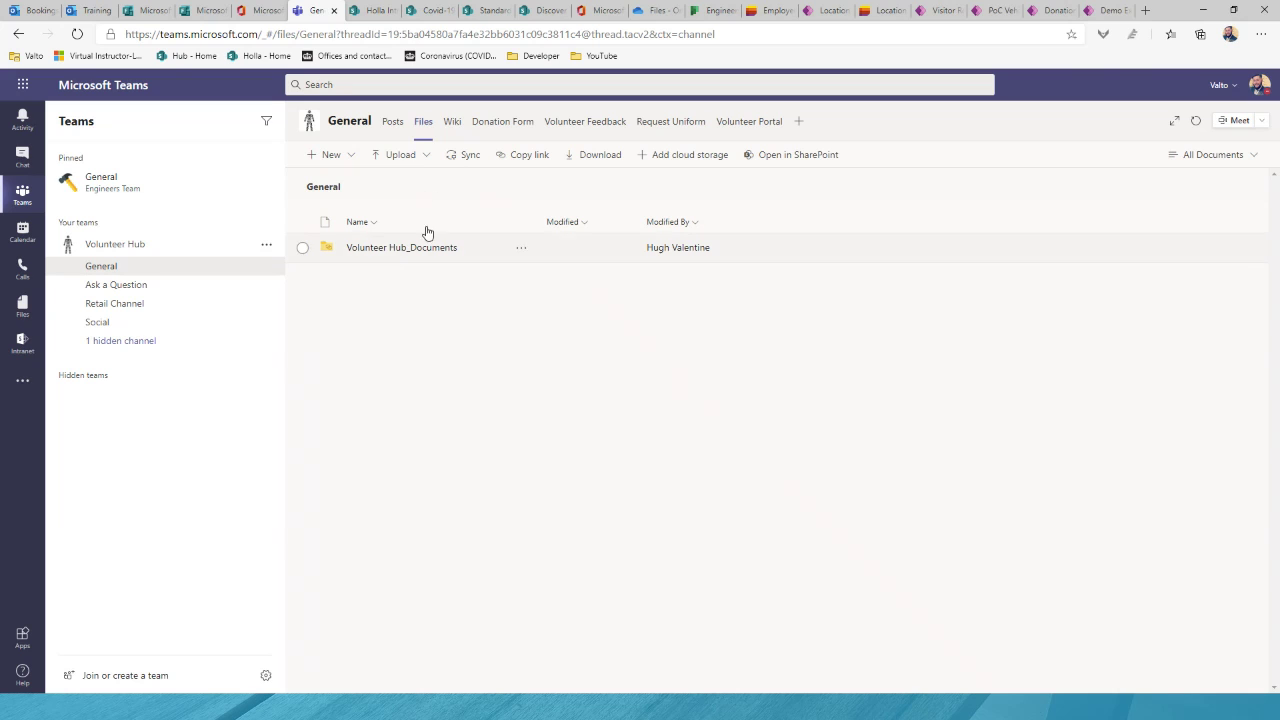
left_click(394, 162)
left_click(401, 188)
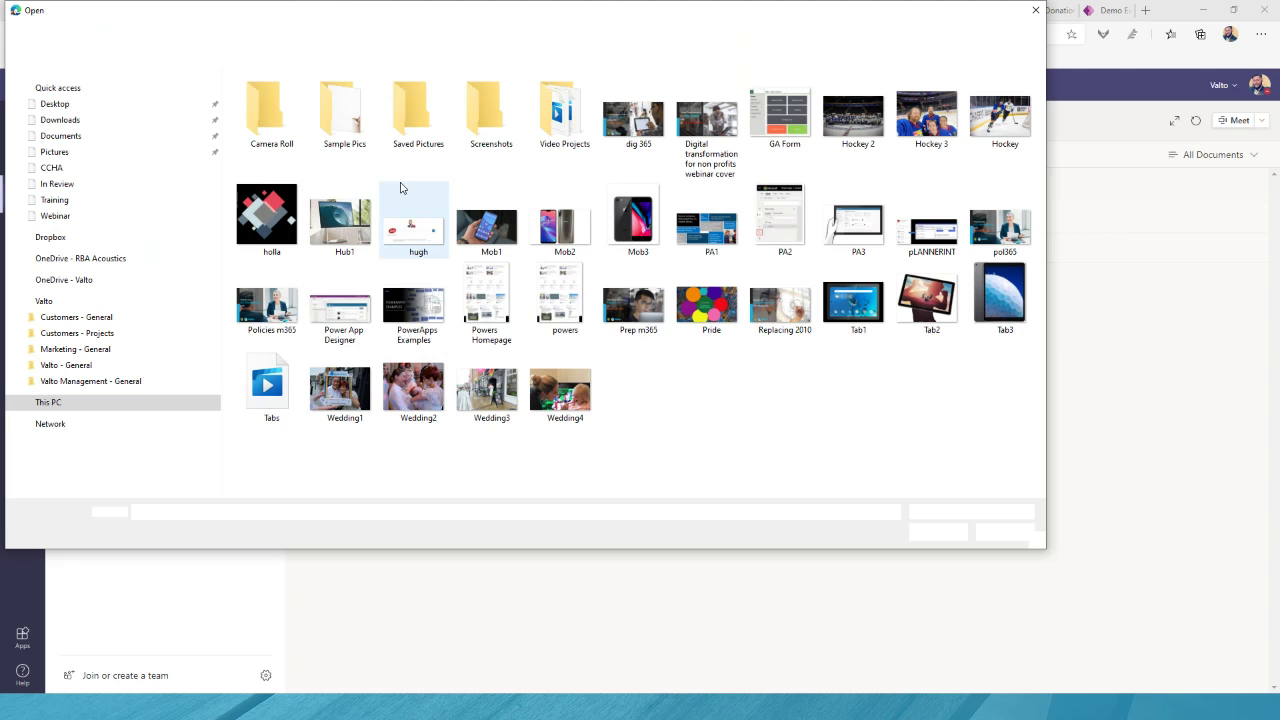
left_click(988, 533)
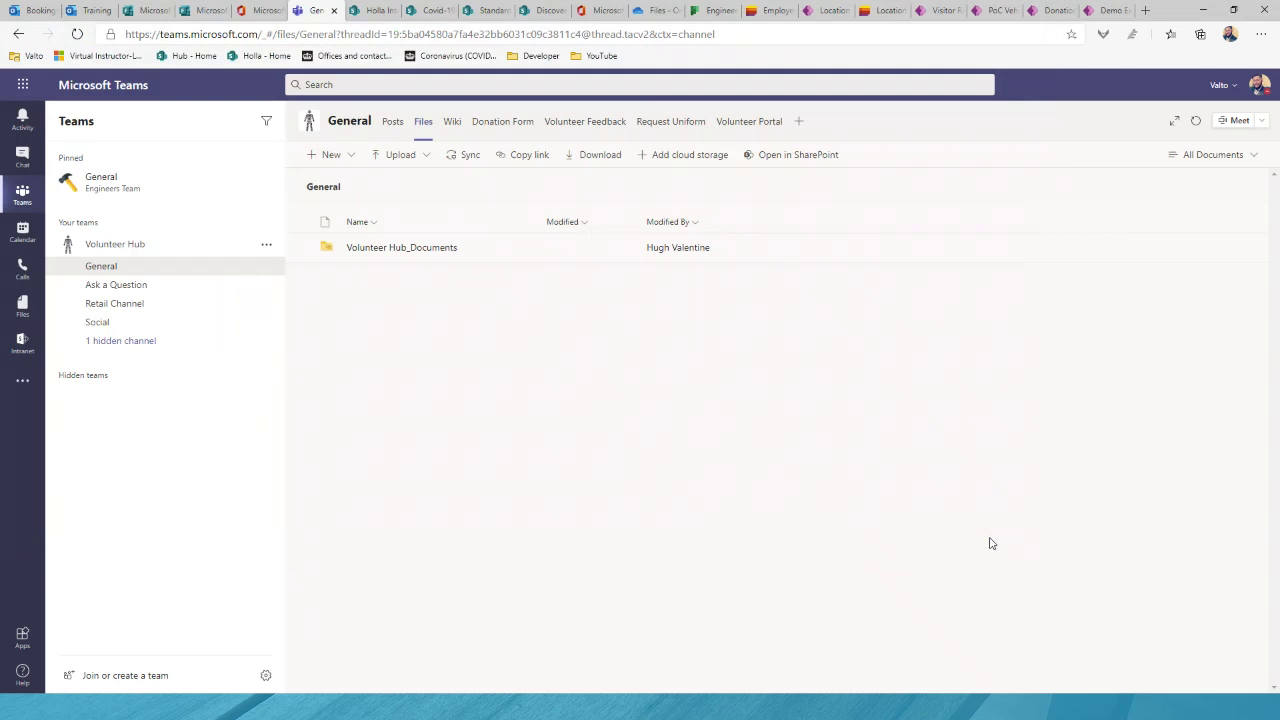
left_click(333, 155)
Step: Create a new Word document named 'Dougie Document'
left_click(340, 216)
type("Dougie ")
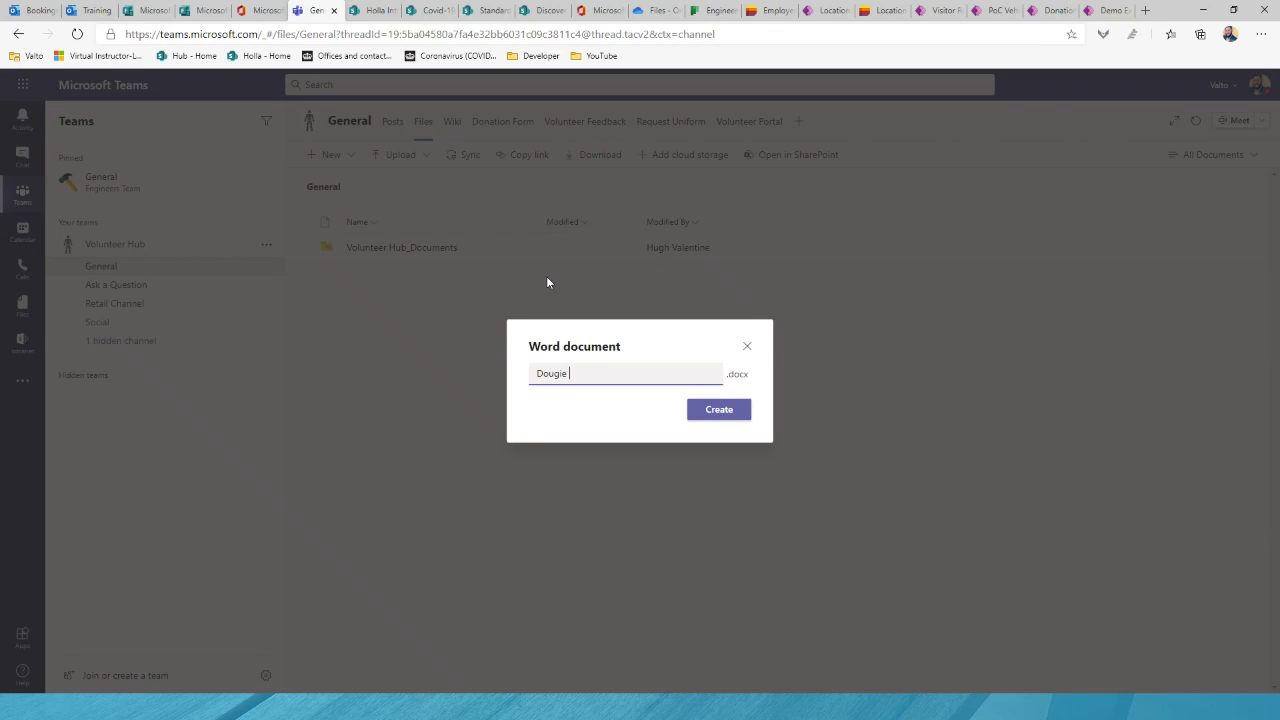
type("Document")
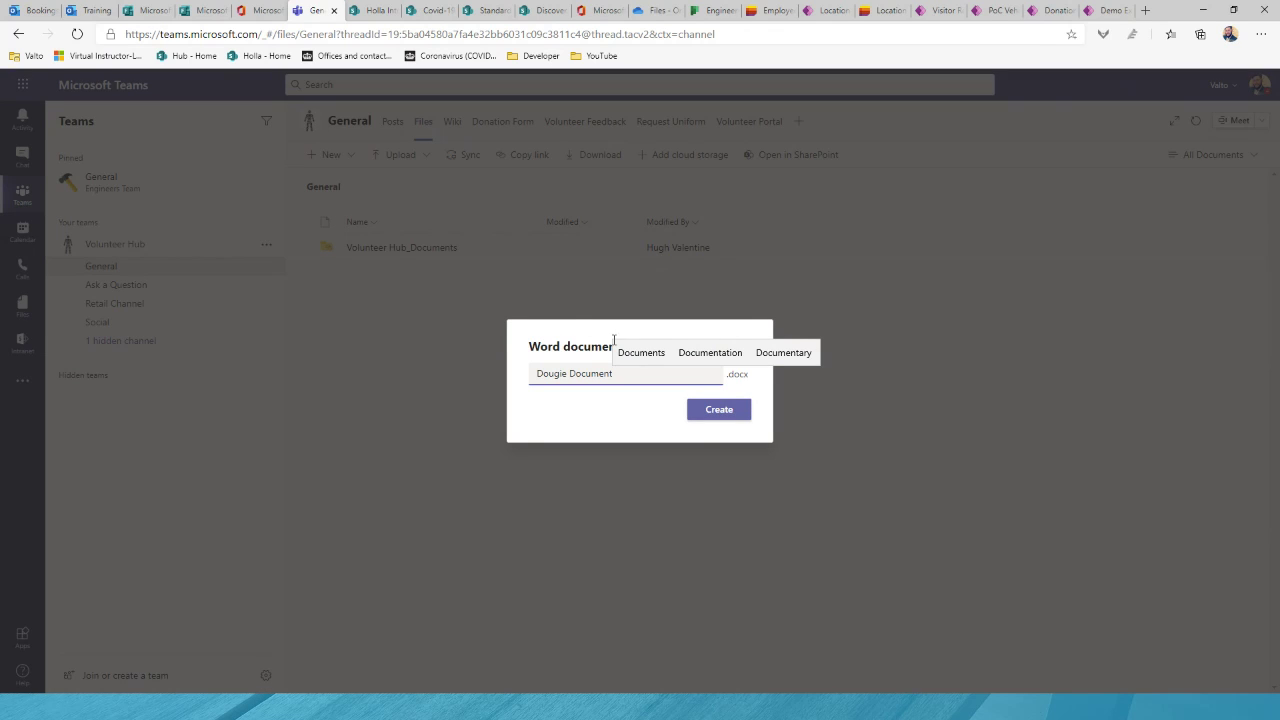
left_click(704, 418)
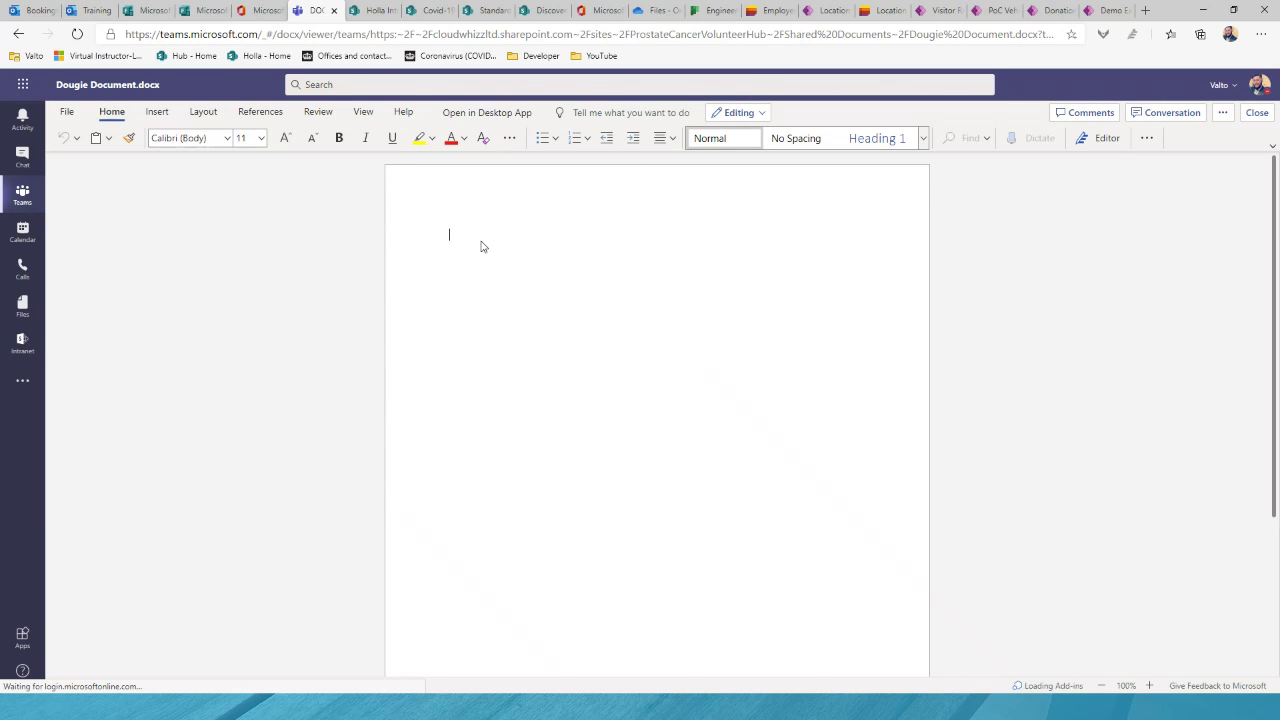
Step: Add a Heading 1 'Title' and a line of filler text, then show the document's conversation
left_click(877, 138)
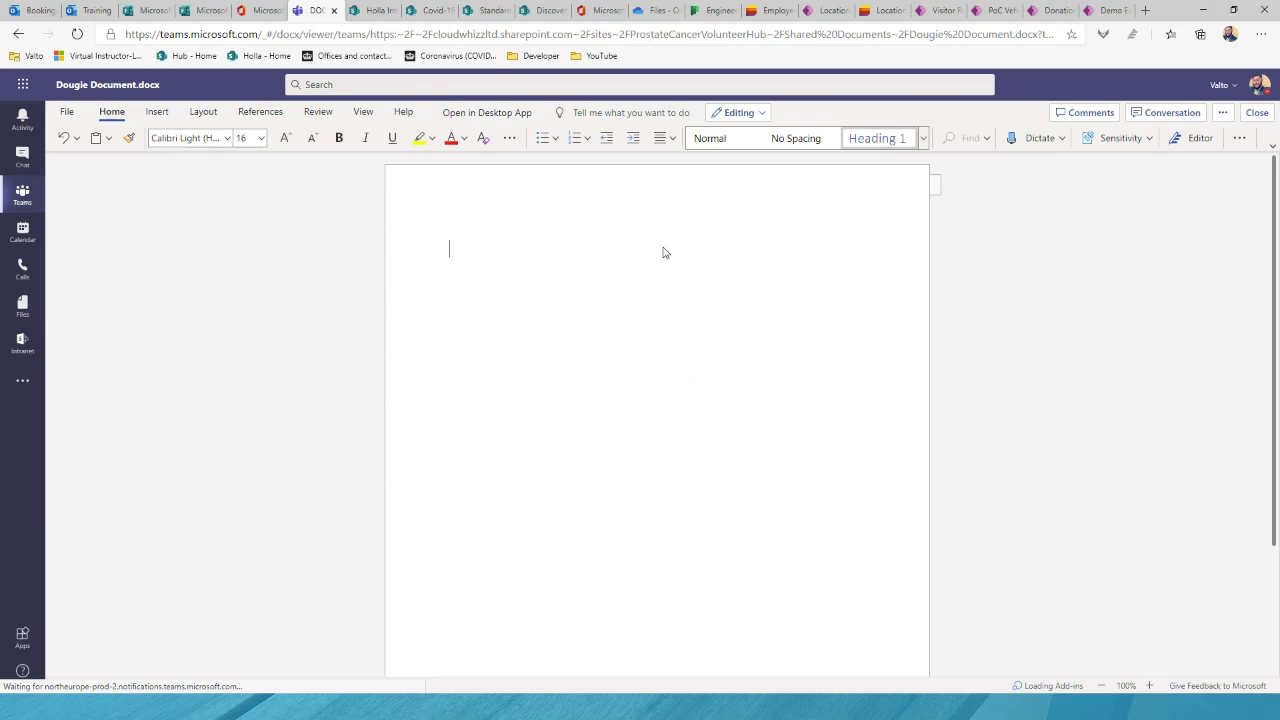
type("Title")
key("Return")
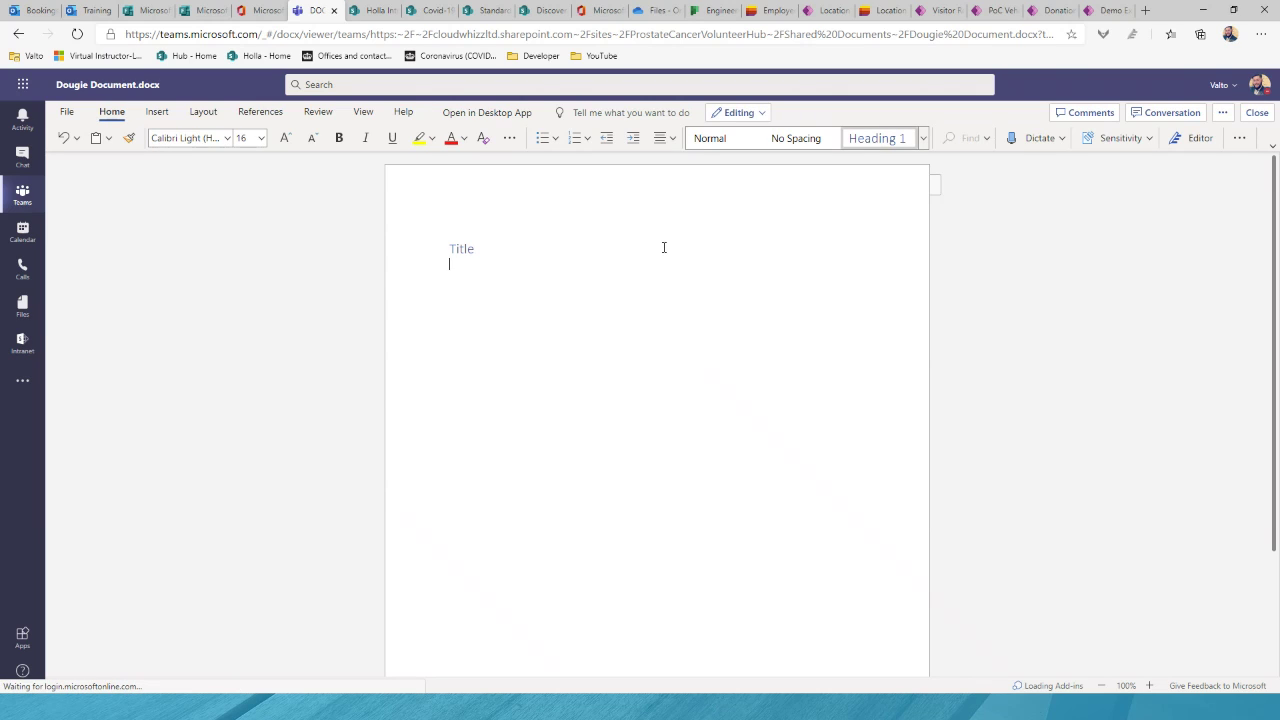
type("ASDJLFHASJDHFALJKSHDFLJAHSDLFJASJDHF")
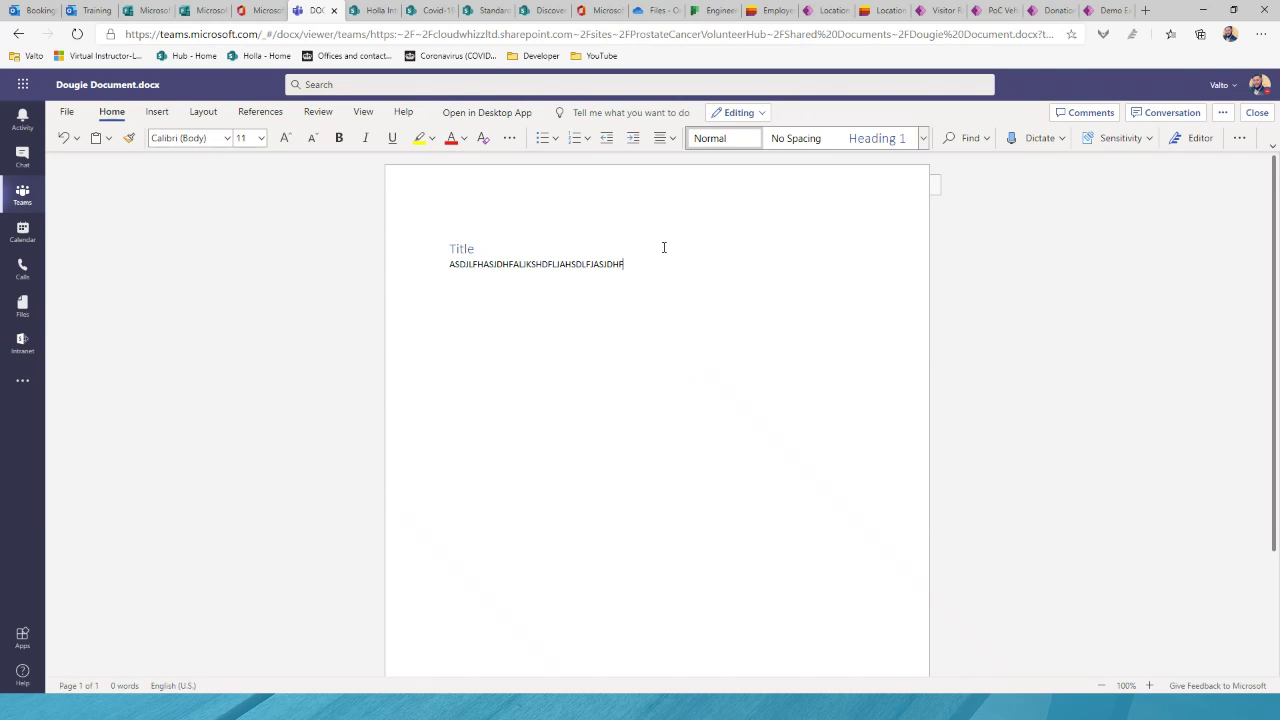
left_click(635, 251)
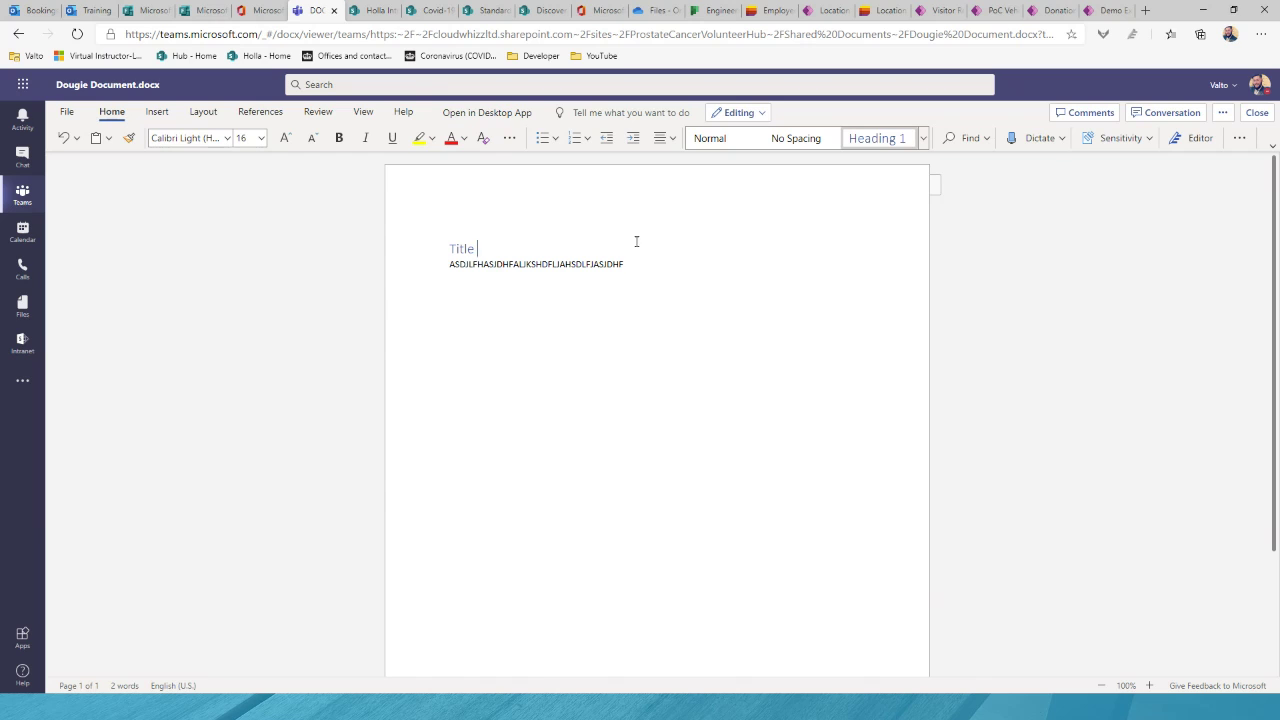
left_click(1140, 113)
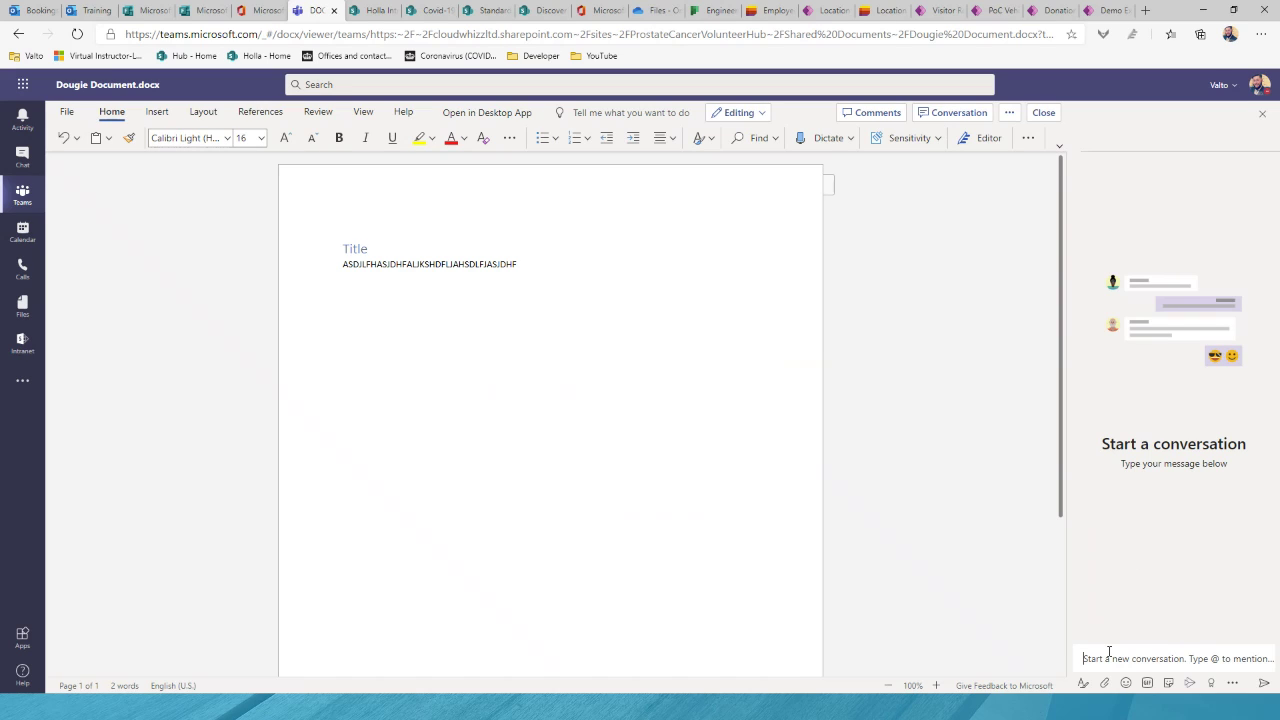
Step: Ask a mentioned teammate 'Can you update section 2' in the document conversation, then close the document
type("@H")
key("Down")
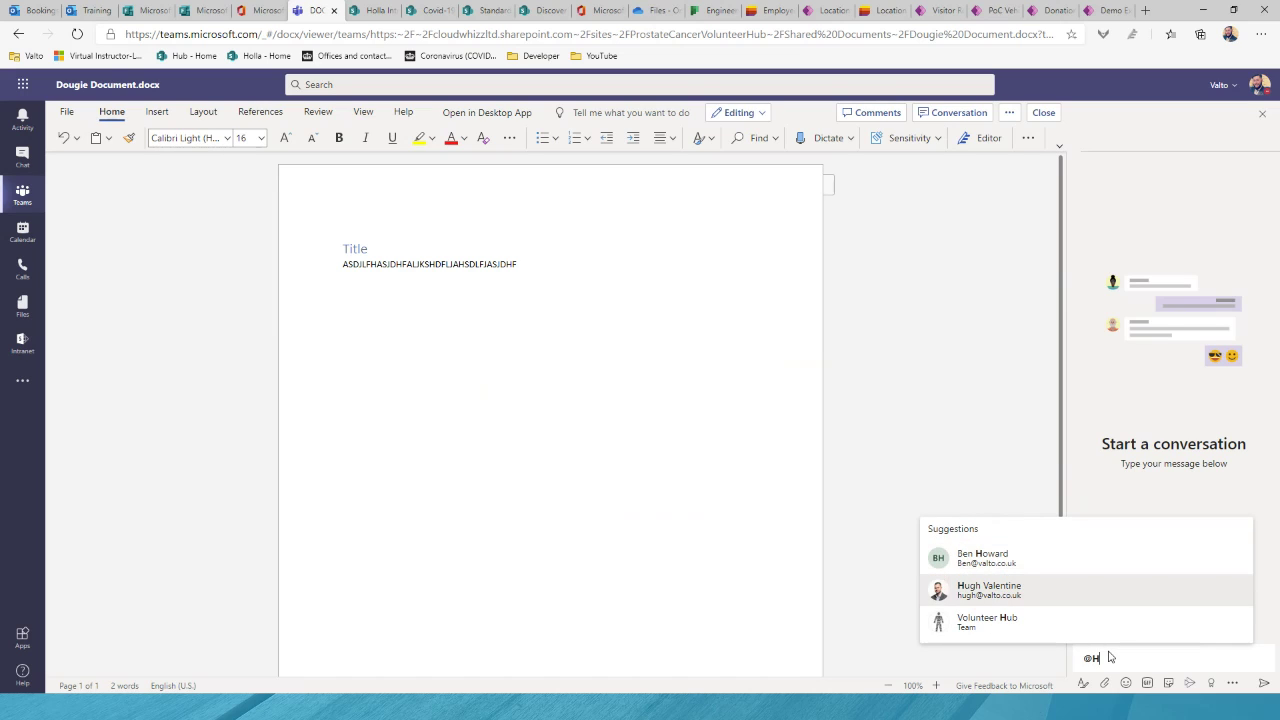
key("Return")
type("cAN YOU UPDA")
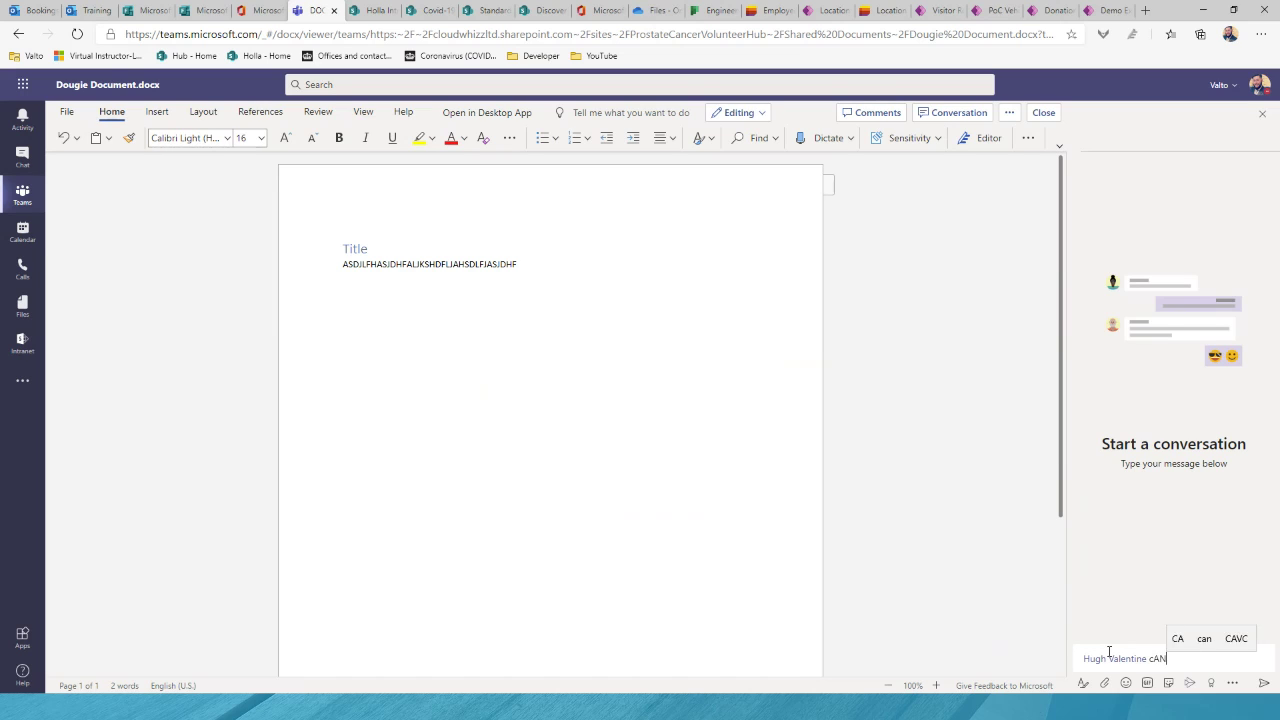
key("BackSpace")
key("BackSpace")
key("BackSpace")
key("BackSpace")
key("BackSpace")
key("BackSpace")
key("BackSpace")
key("BackSpace")
key("BackSpace")
key("BackSpace")
key("BackSpace")
key("BackSpace")
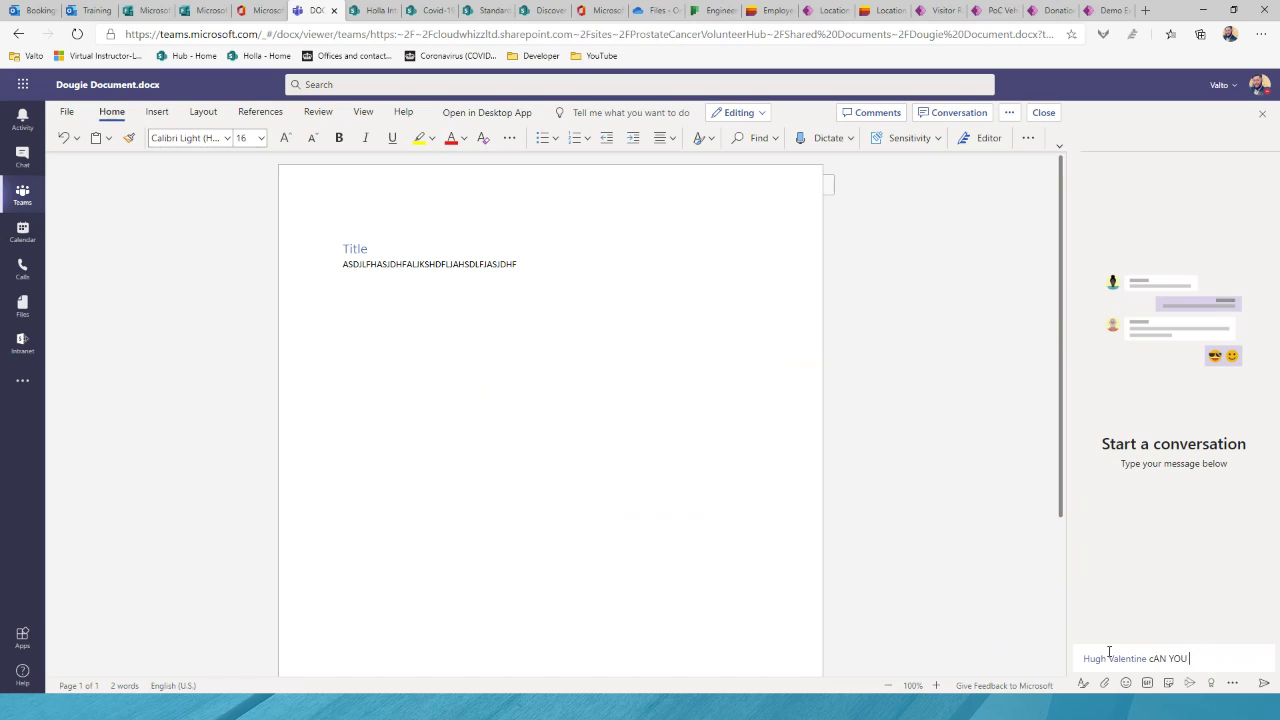
type("Can you upd")
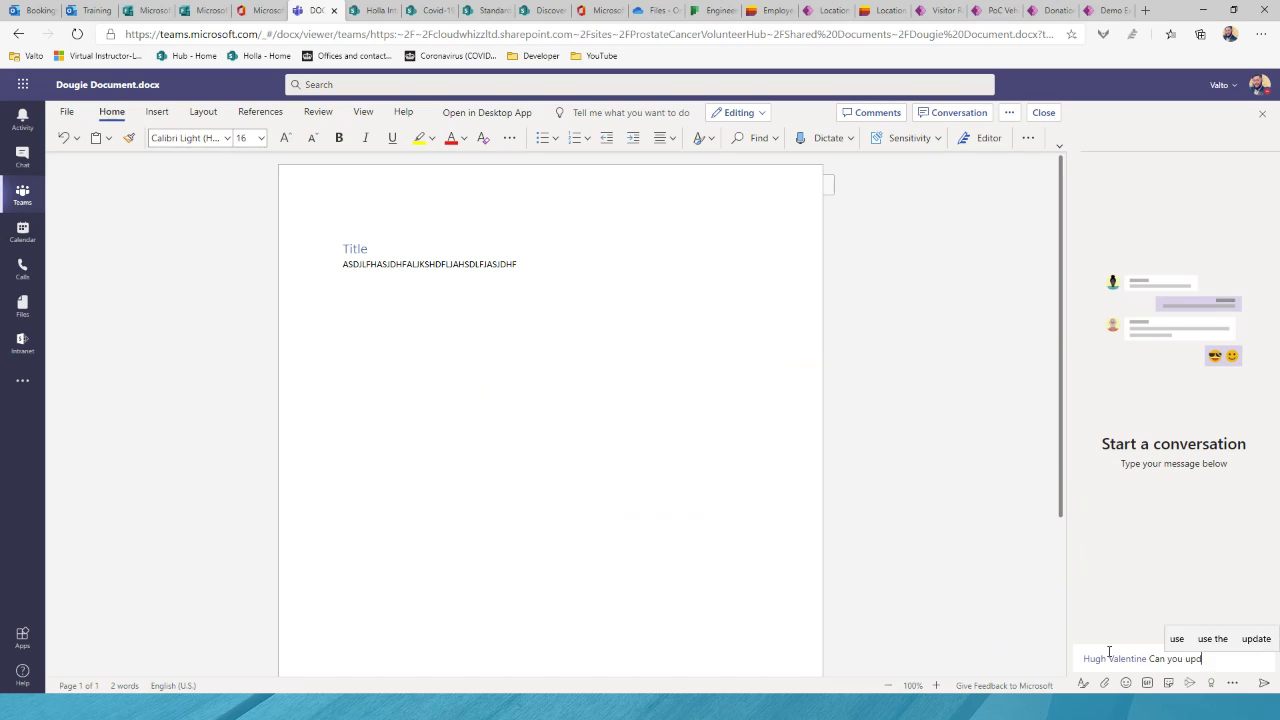
type("ate section 2")
key("Return")
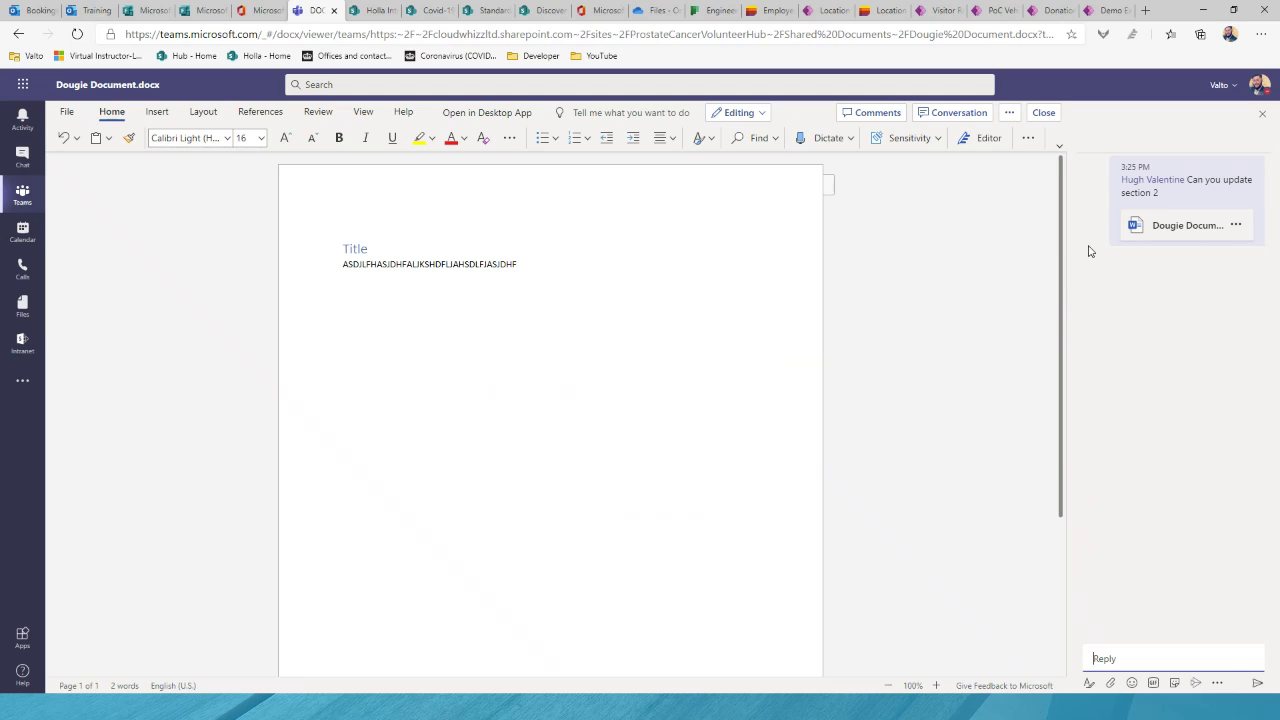
left_click(1052, 118)
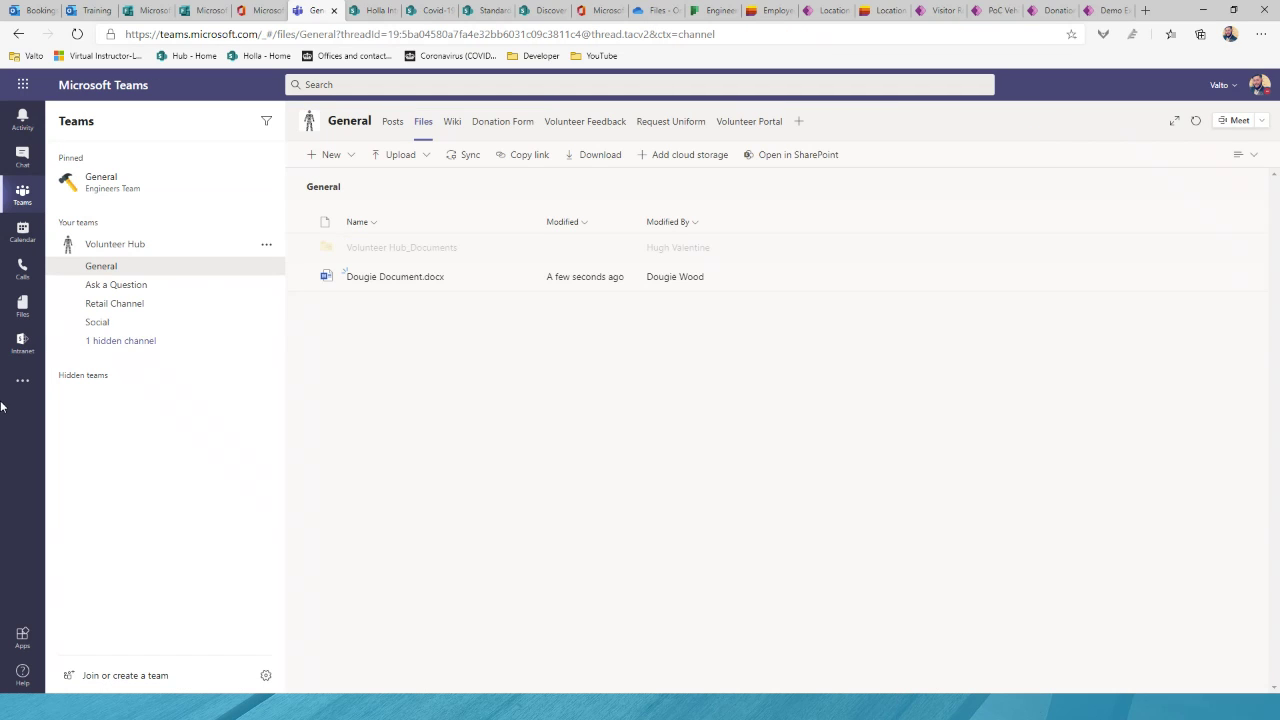
Step: Open Dougie Document.docx from the channel posts, then type and delete some test text
left_click(393, 124)
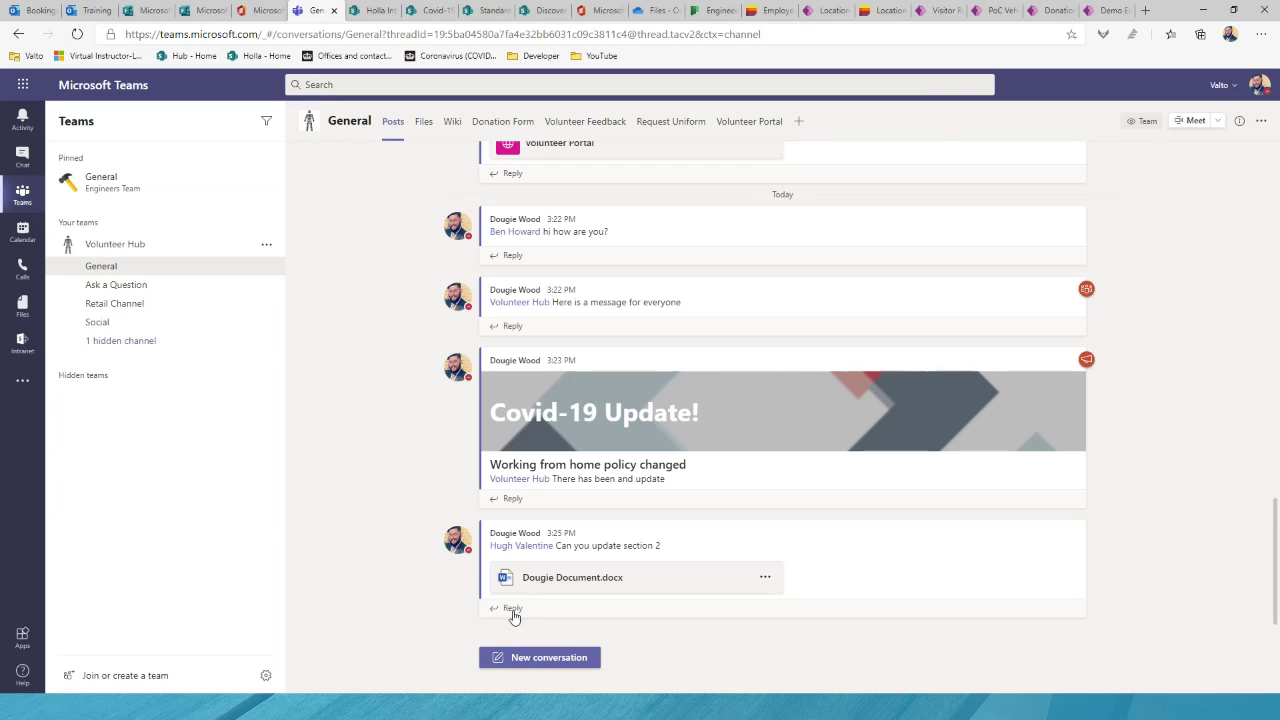
left_click(577, 578)
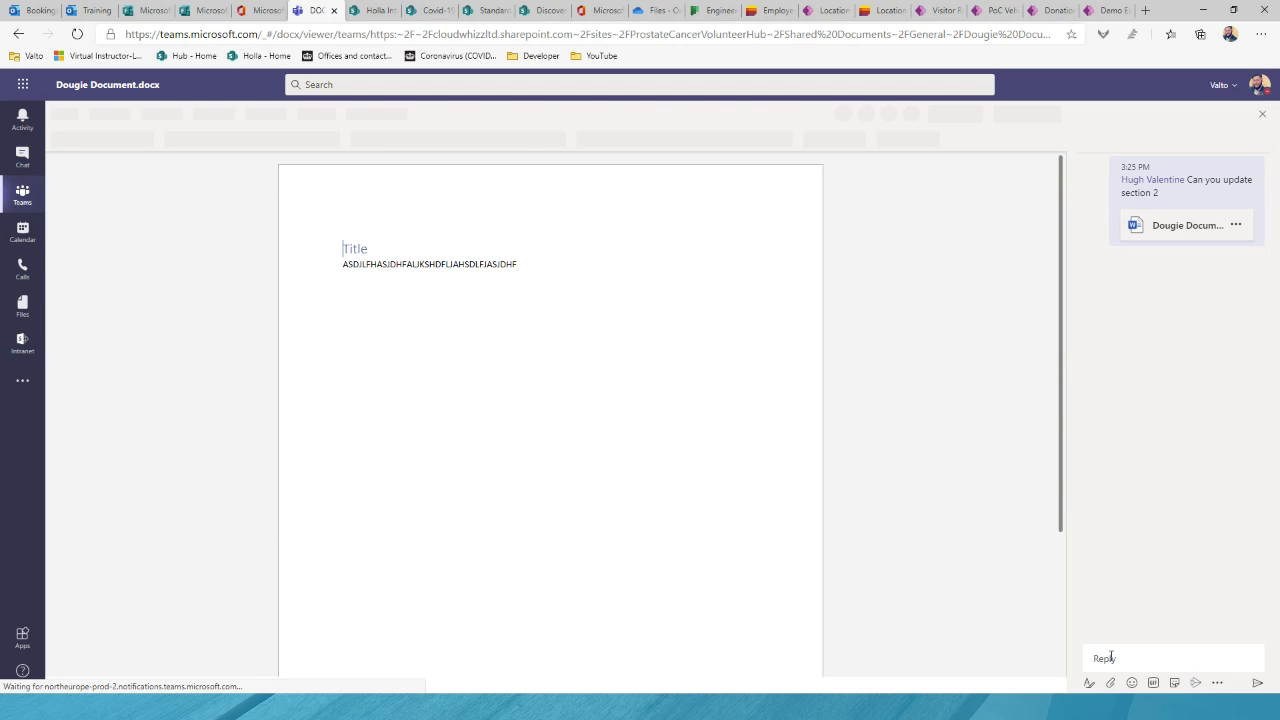
type("What do you think?")
key("Return")
type("This lo")
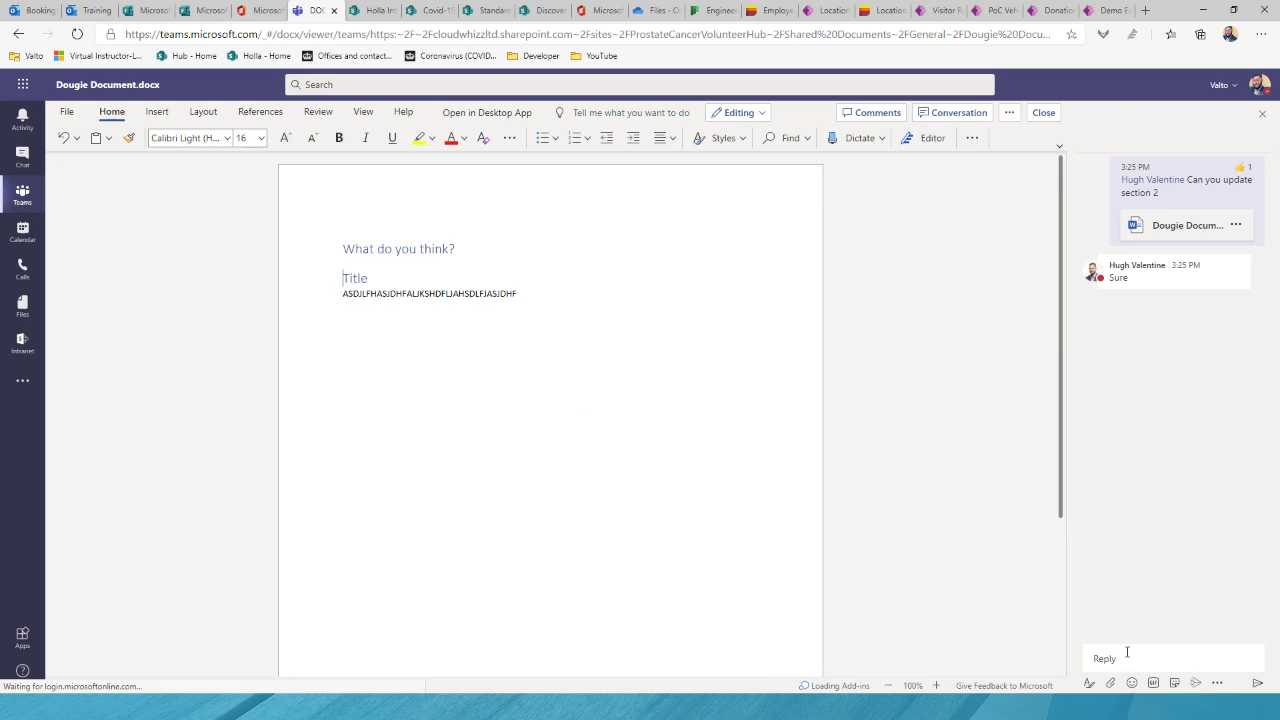
left_click_drag(487, 262, 345, 264)
key("BackSpace")
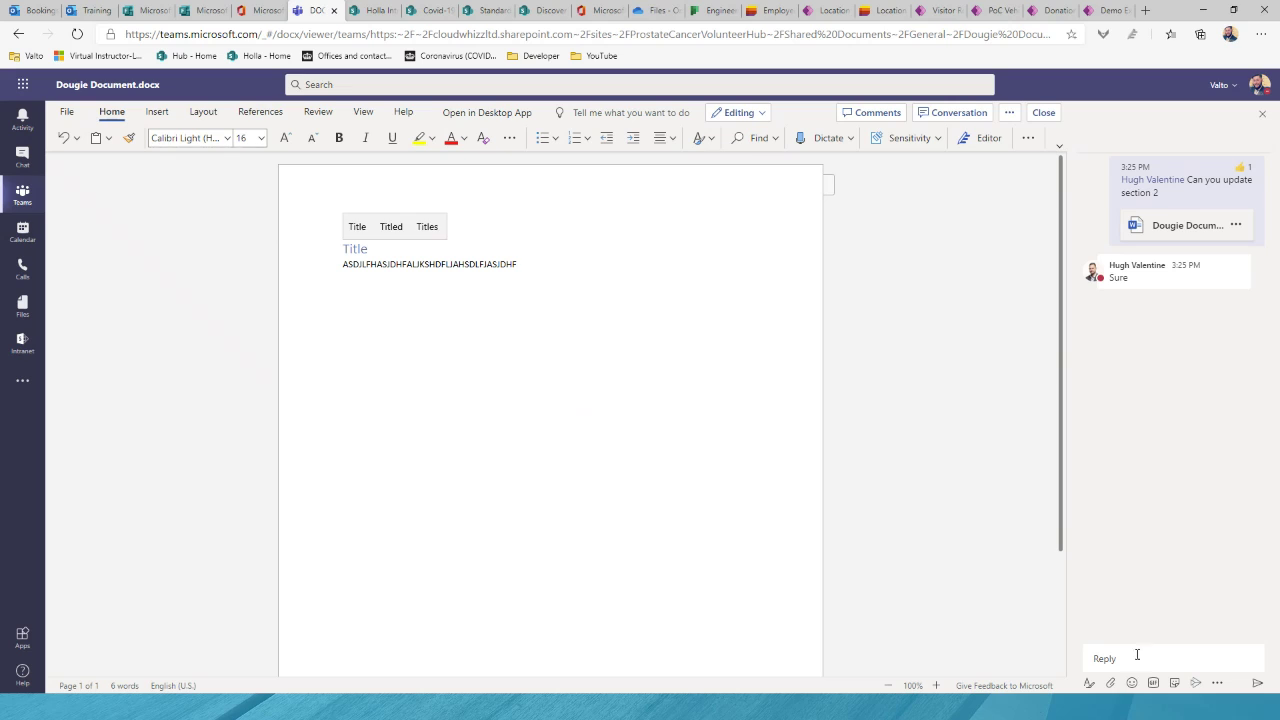
Step: Reply 'What do you think?' and 'Thanks' in the document conversation, then close it
left_click(1143, 652)
type("What do you think?")
key("Return")
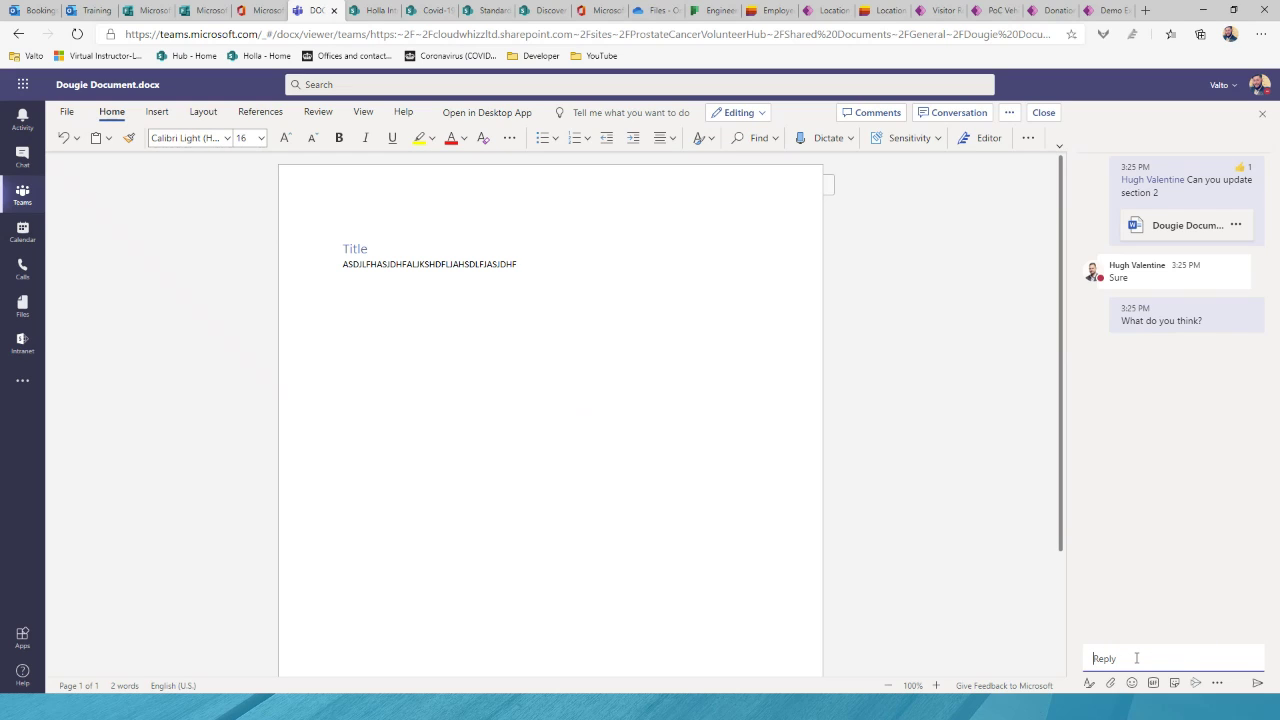
type("Thanks")
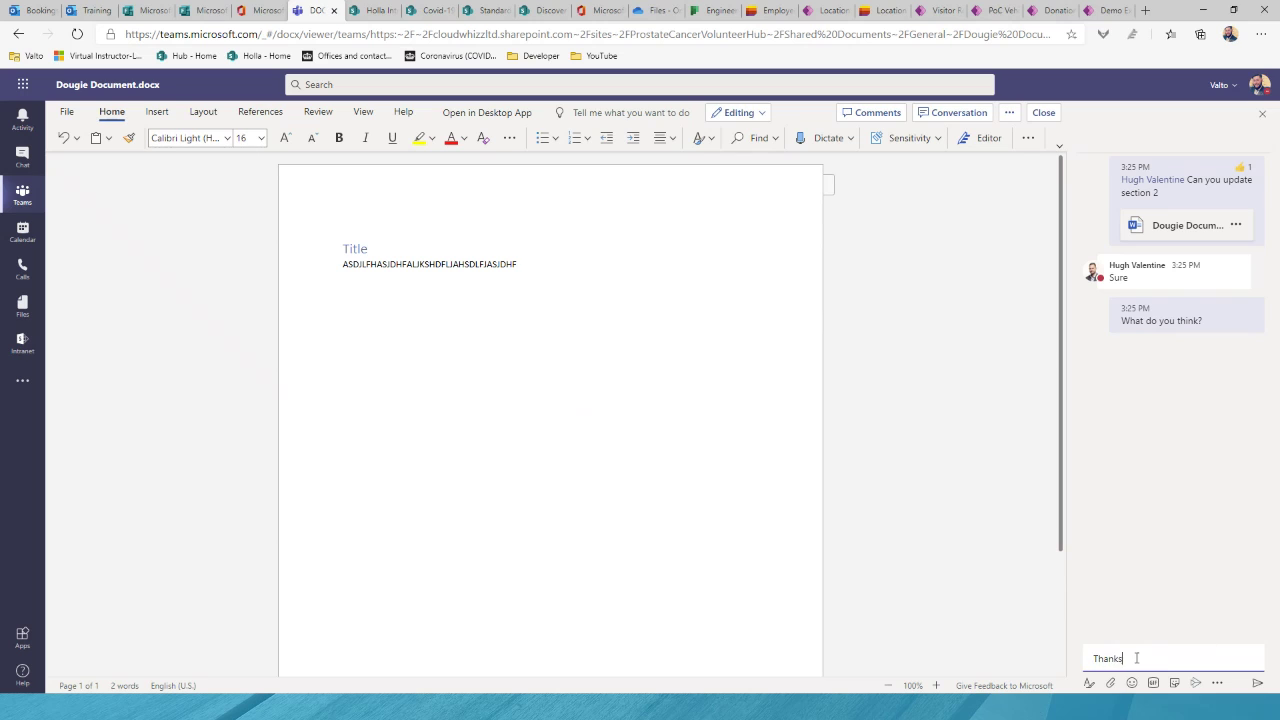
key("Return")
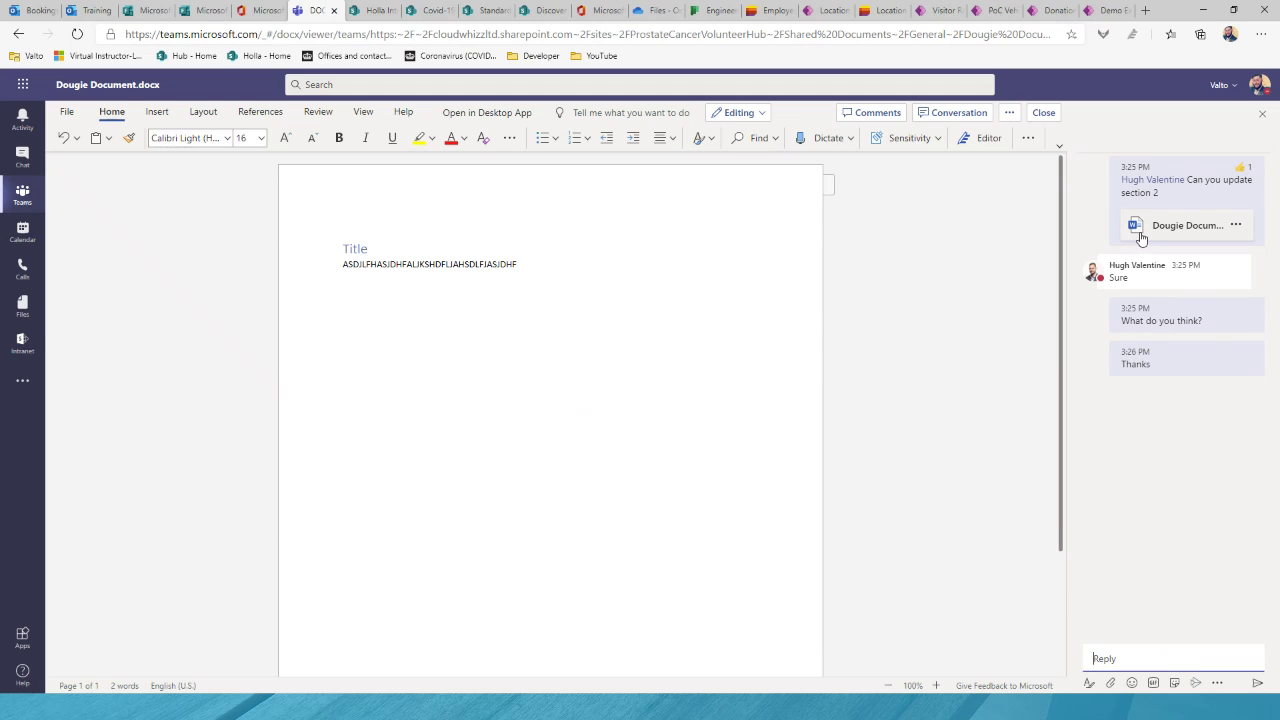
left_click(1044, 114)
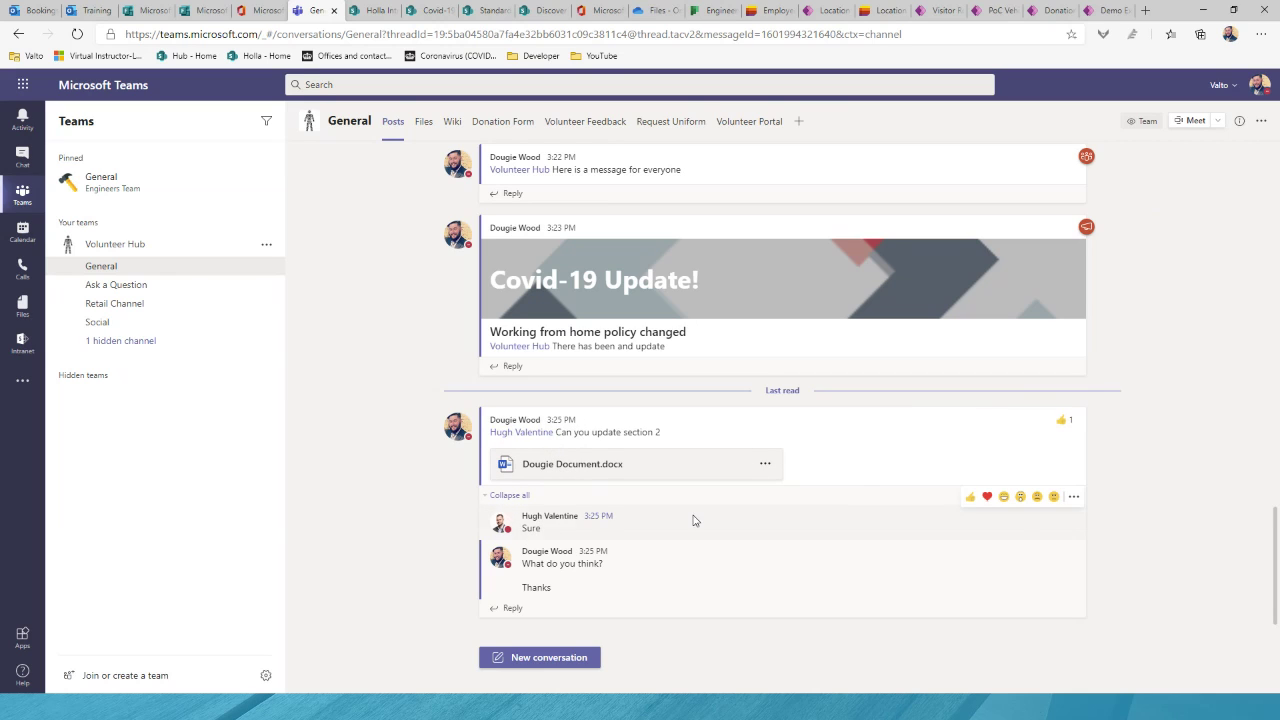
Step: Like the section 2 request post, bringing its like count to 2
mouse_move(1063, 425)
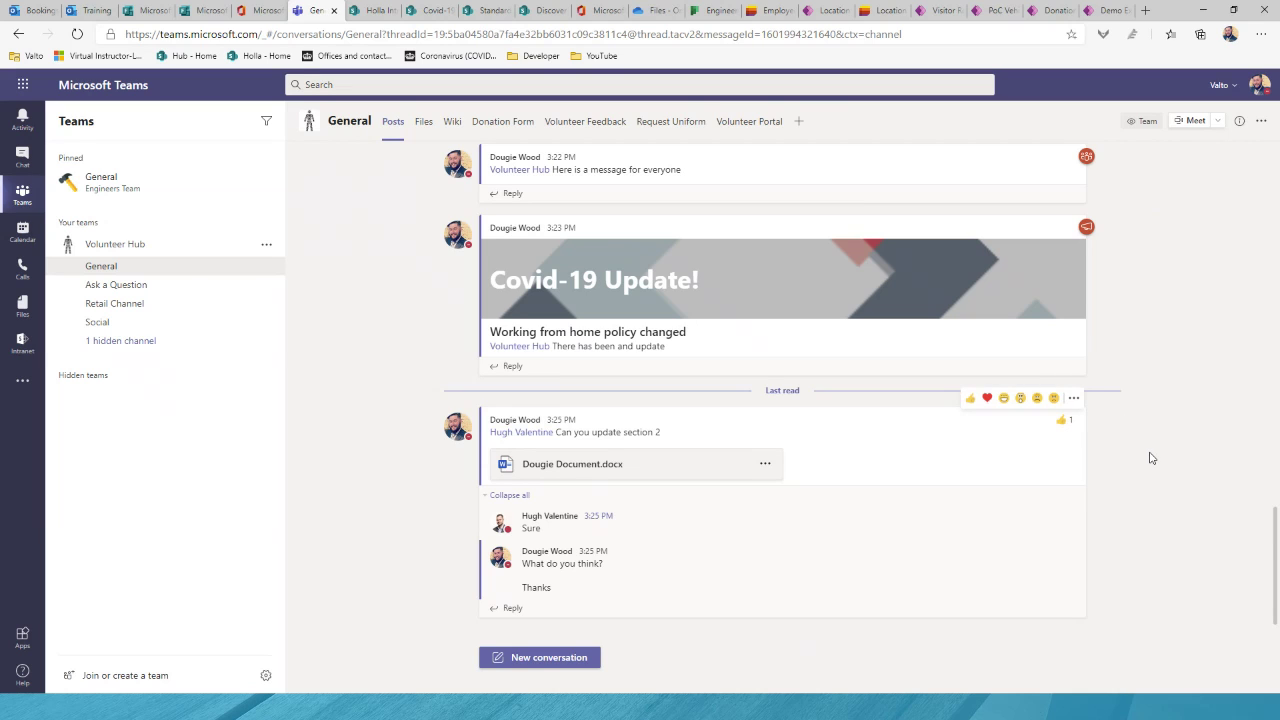
left_click(1066, 428)
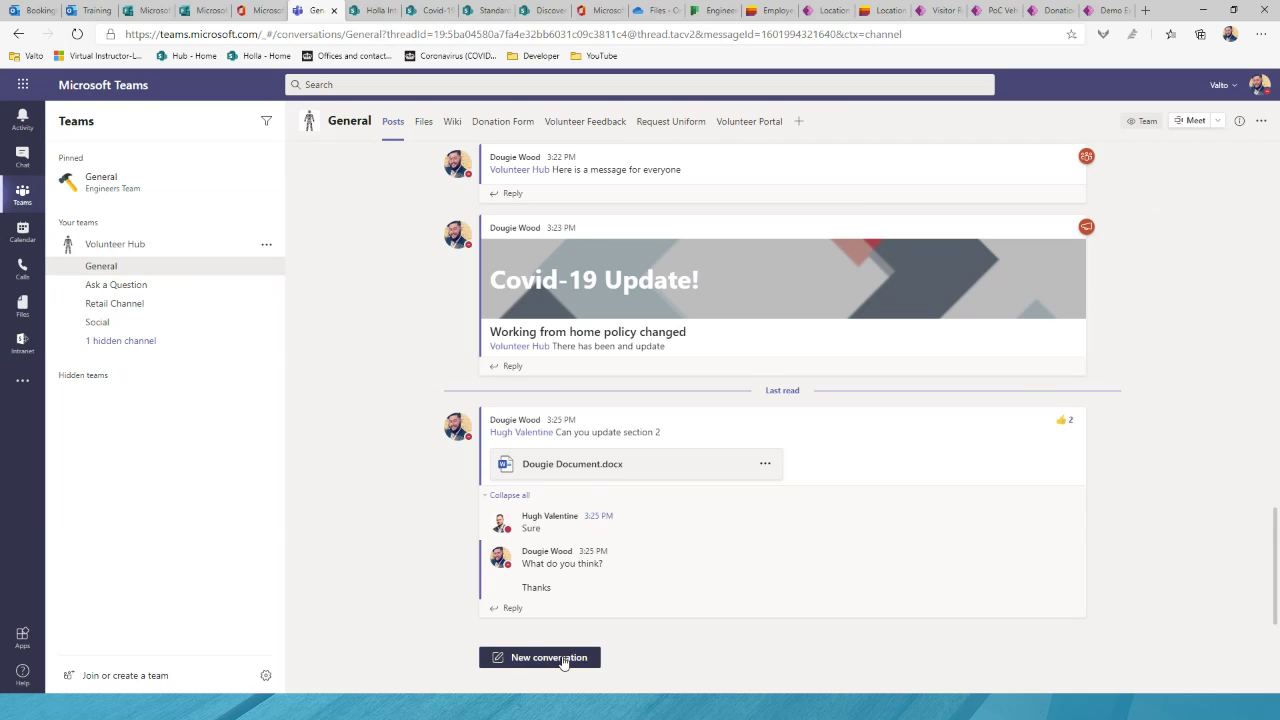
Step: Start a new post marked important with the subject 'Client X - Email Outage'
left_click(561, 657)
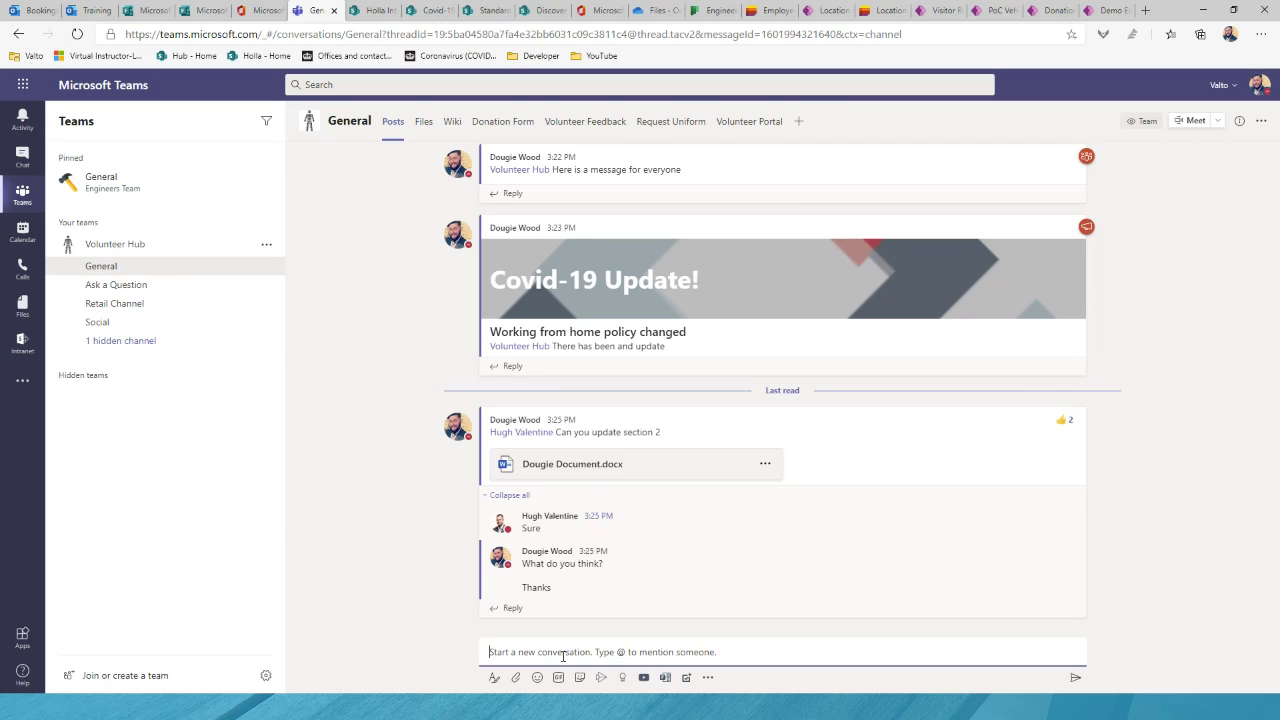
left_click(493, 677)
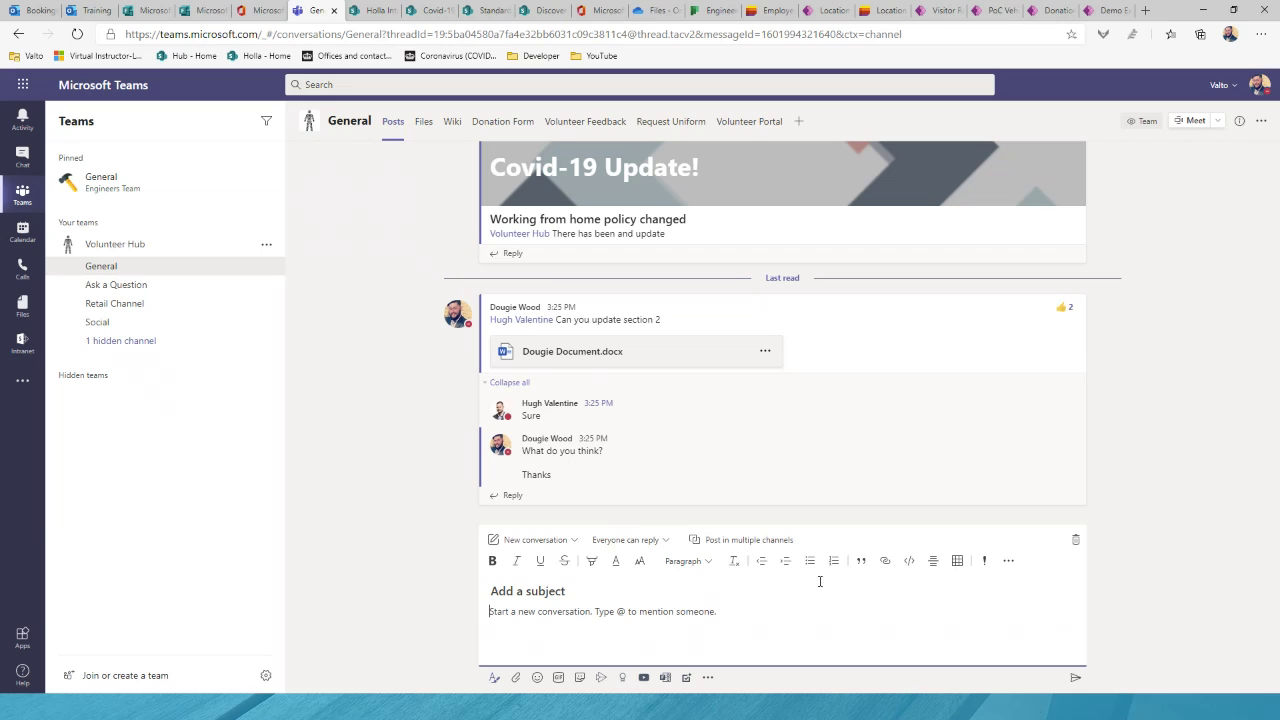
left_click(986, 562)
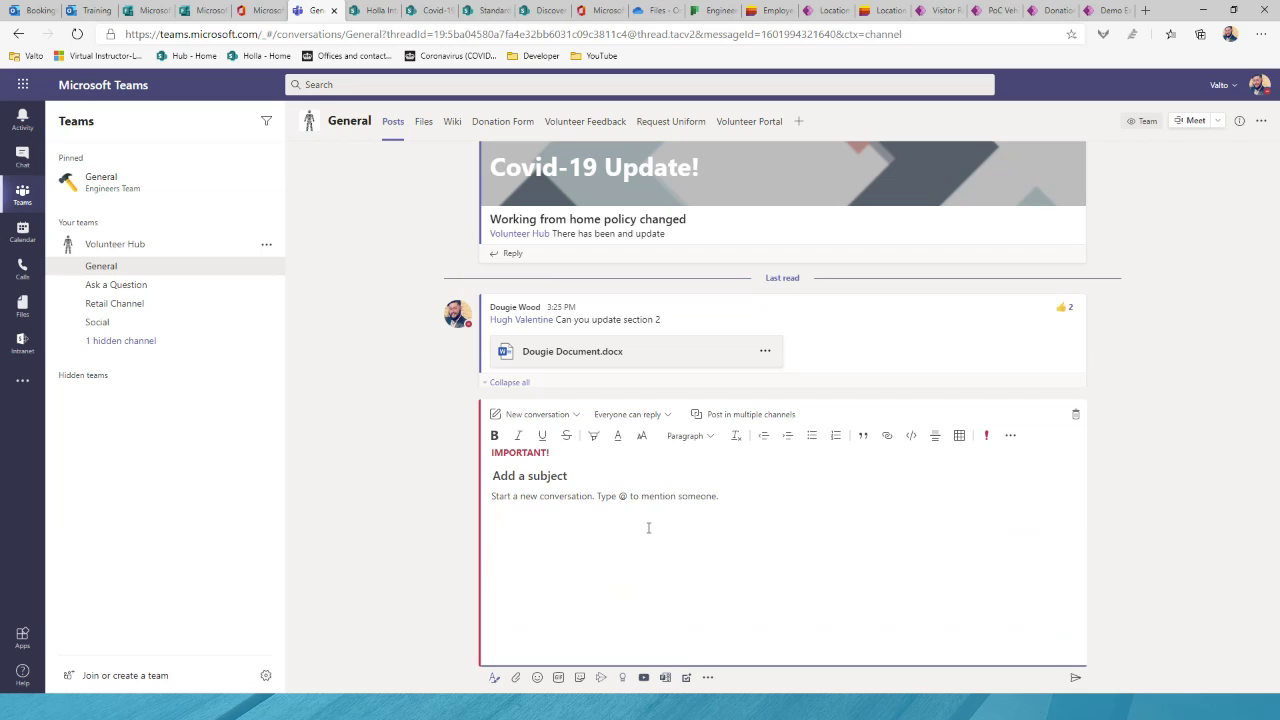
type("Closed")
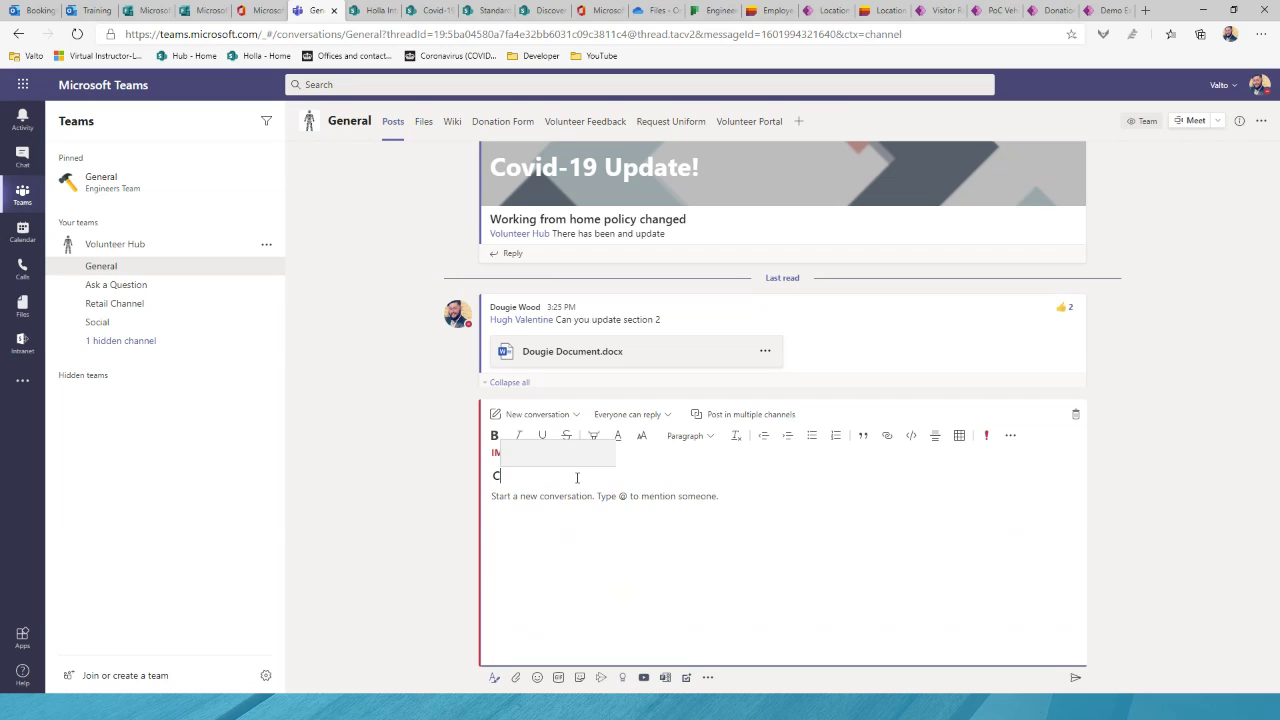
key("BackSpace")
key("BackSpace")
key("BackSpace")
key("BackSpace")
type("io")
key("BackSpace")
type("ent")
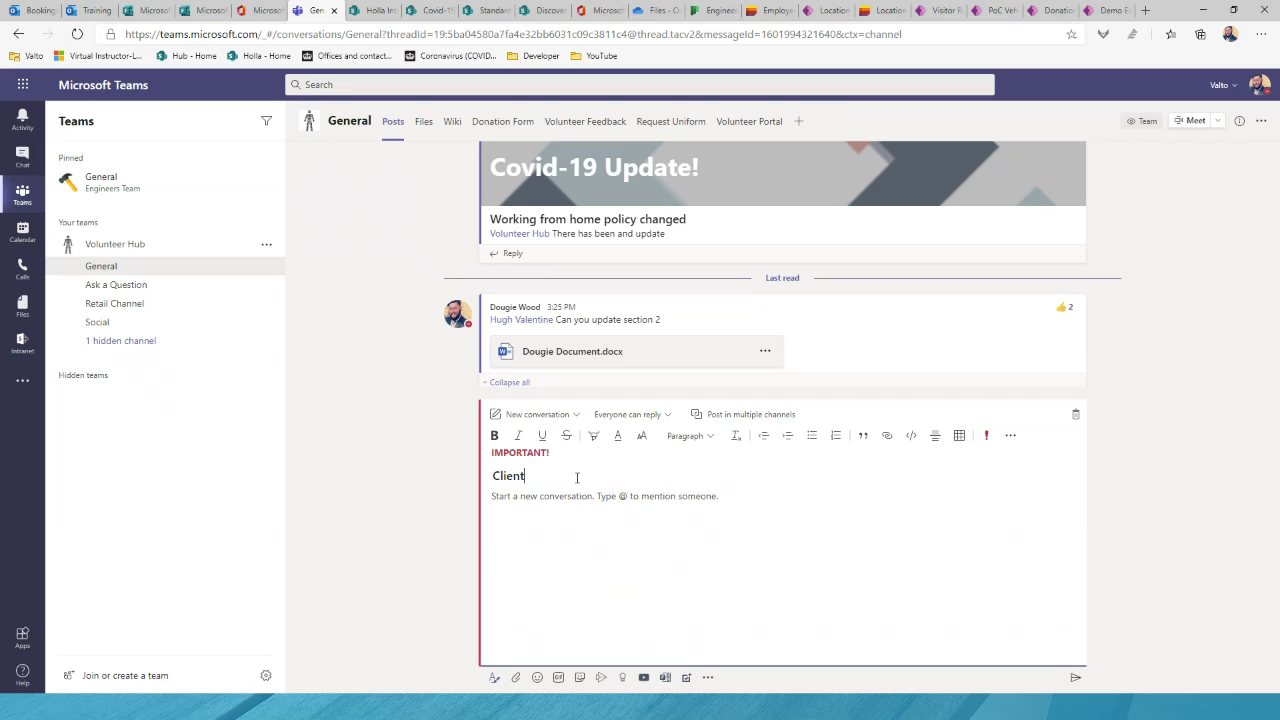
type(" X - Email Outage")
left_click(557, 505)
type("@vo")
key("Return")
type("-")
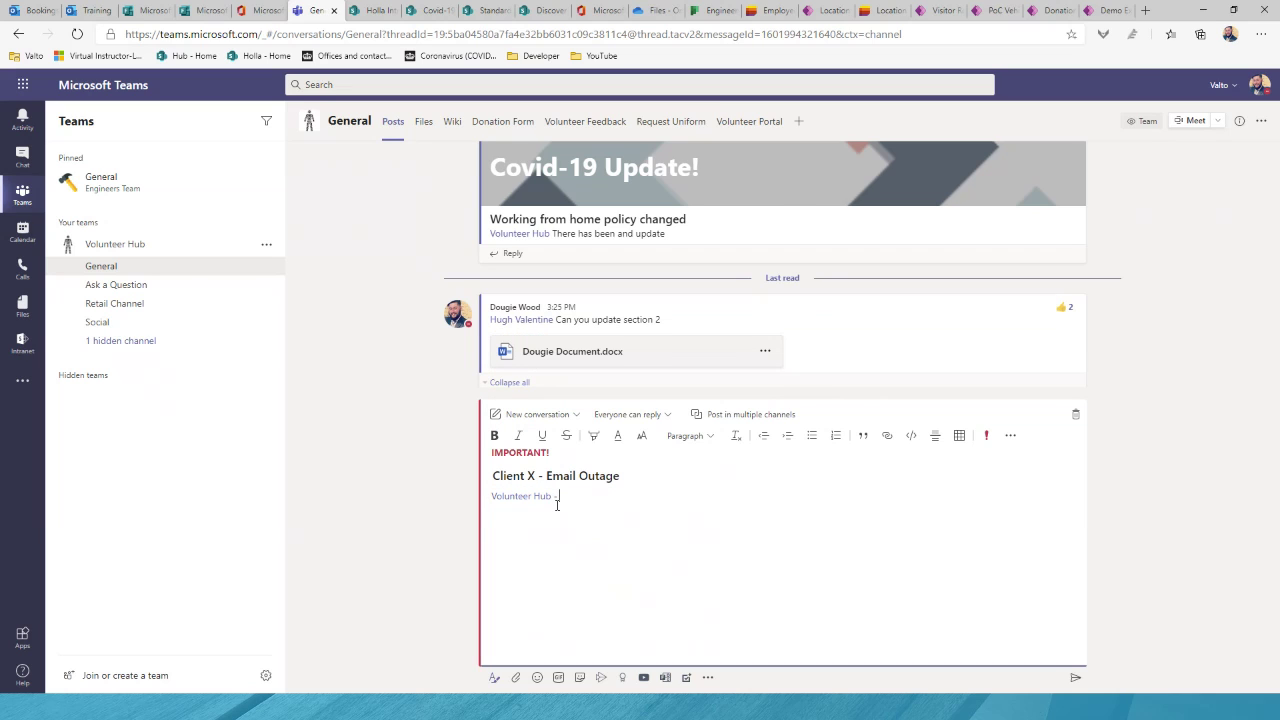
type(" Just to let you know everyon")
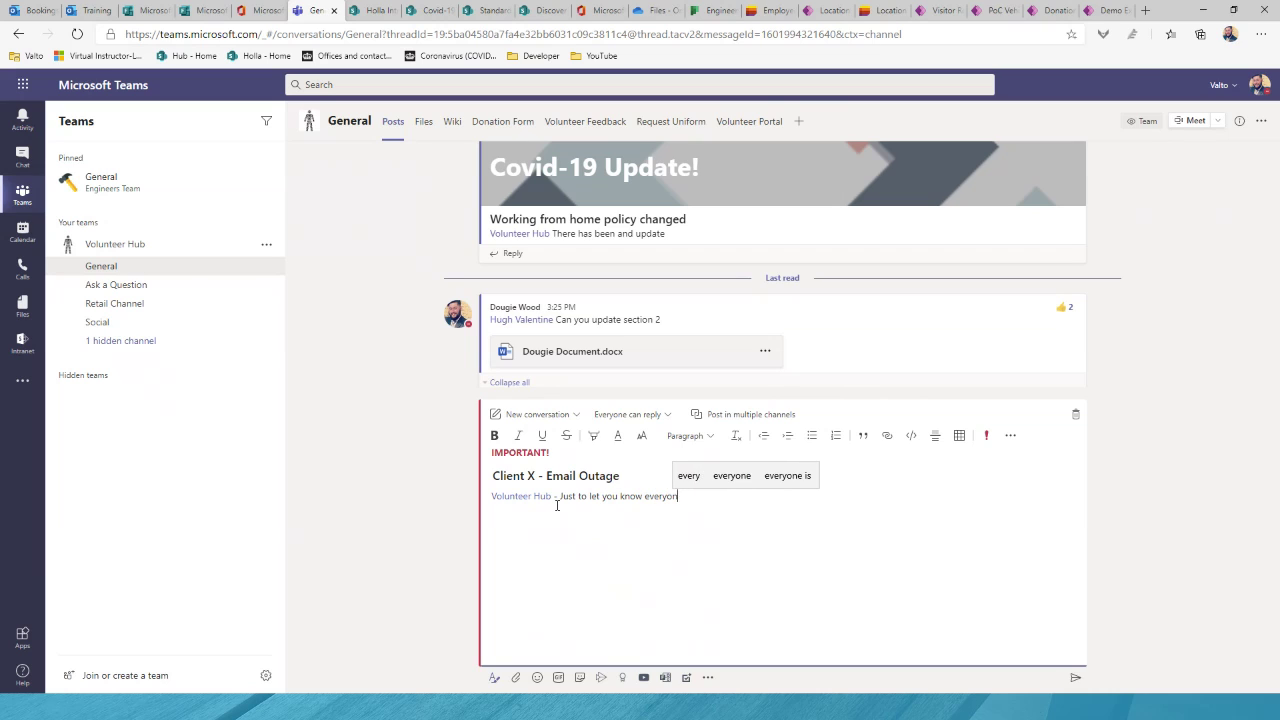
type("e client")
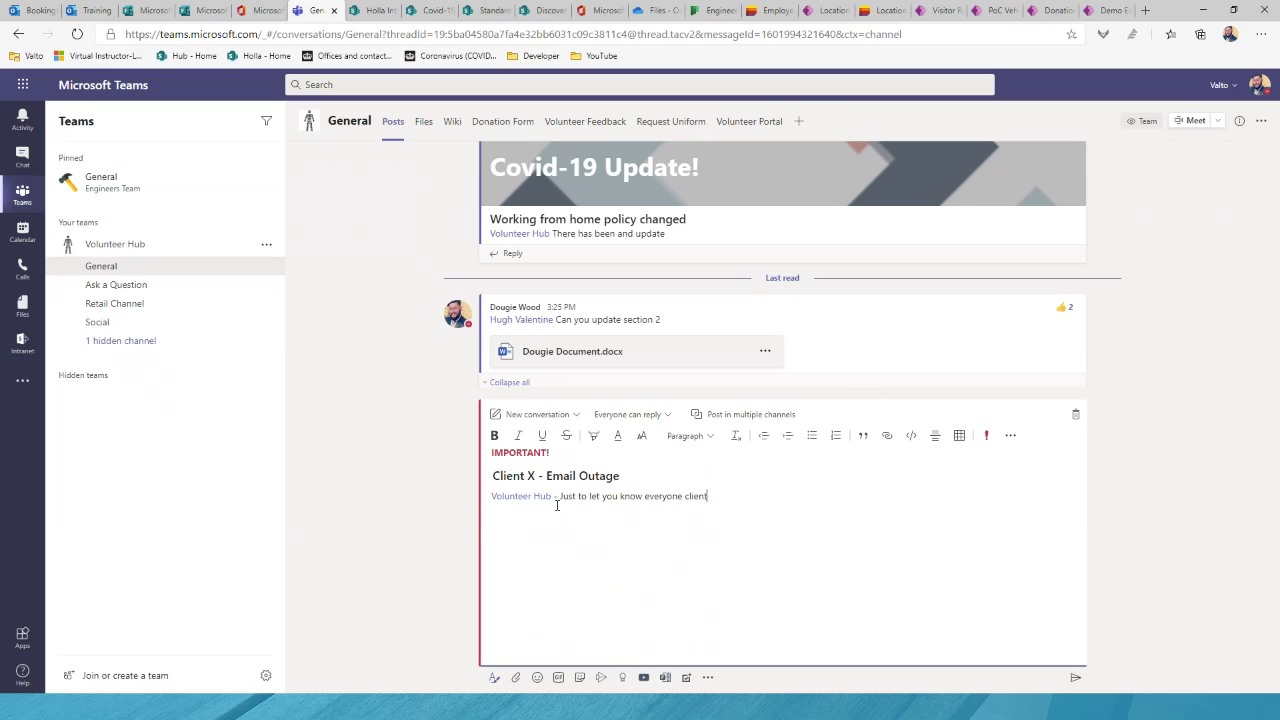
type(" x has an email outage.")
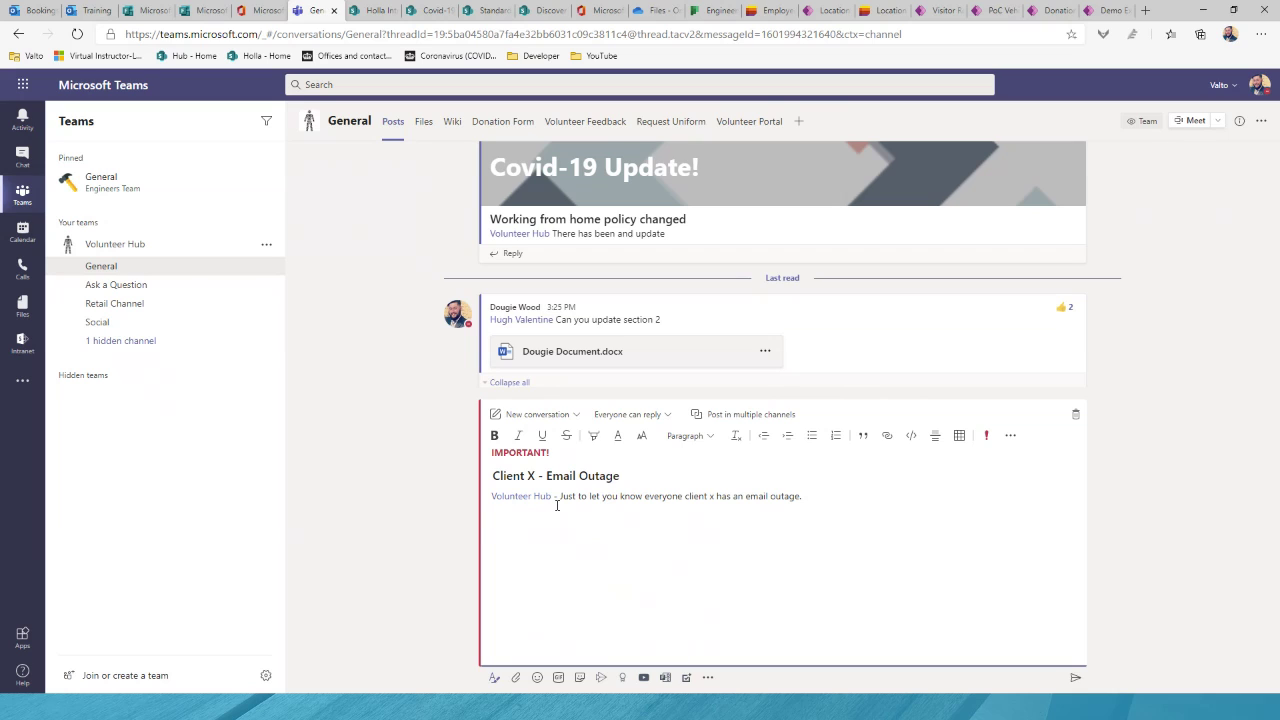
Step: Finish the line 'Please like this message to show you have read it.' and post the announcement
type("ease like this message to show you have read it.")
left_click(1075, 677)
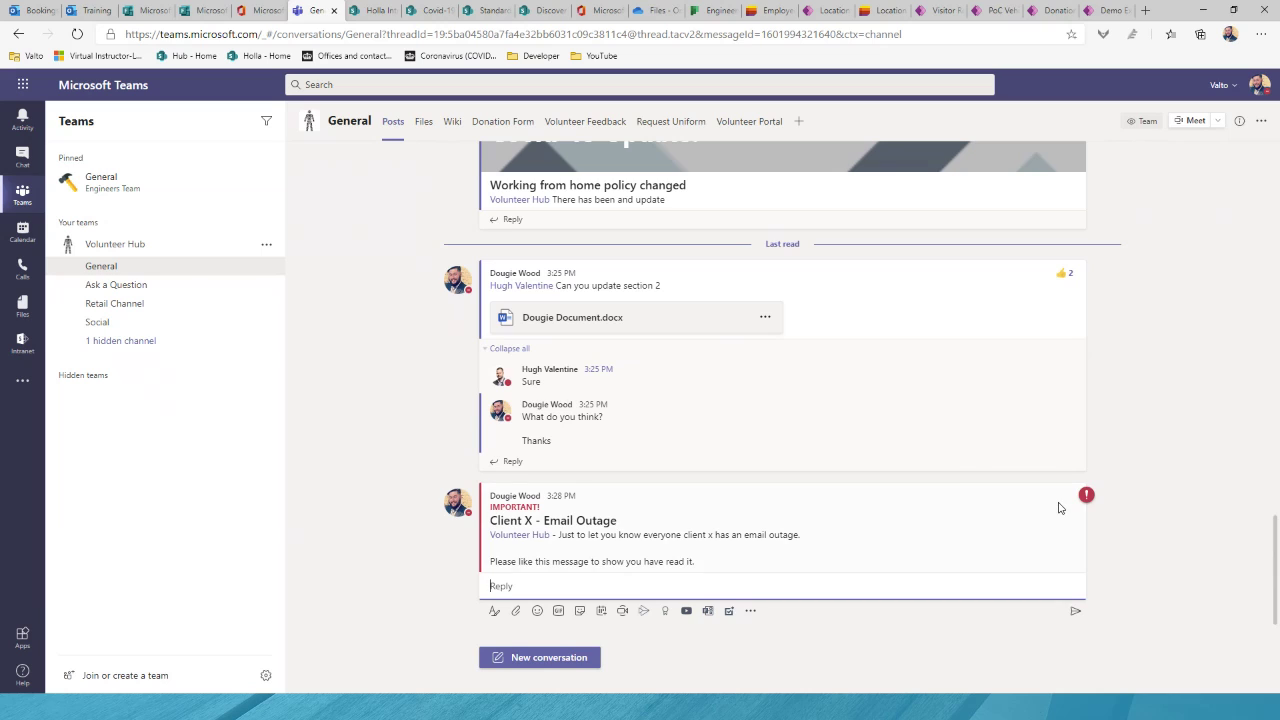
Step: Add a thumbs-up like to the Client X - Email Outage announcement
mouse_move(1060, 506)
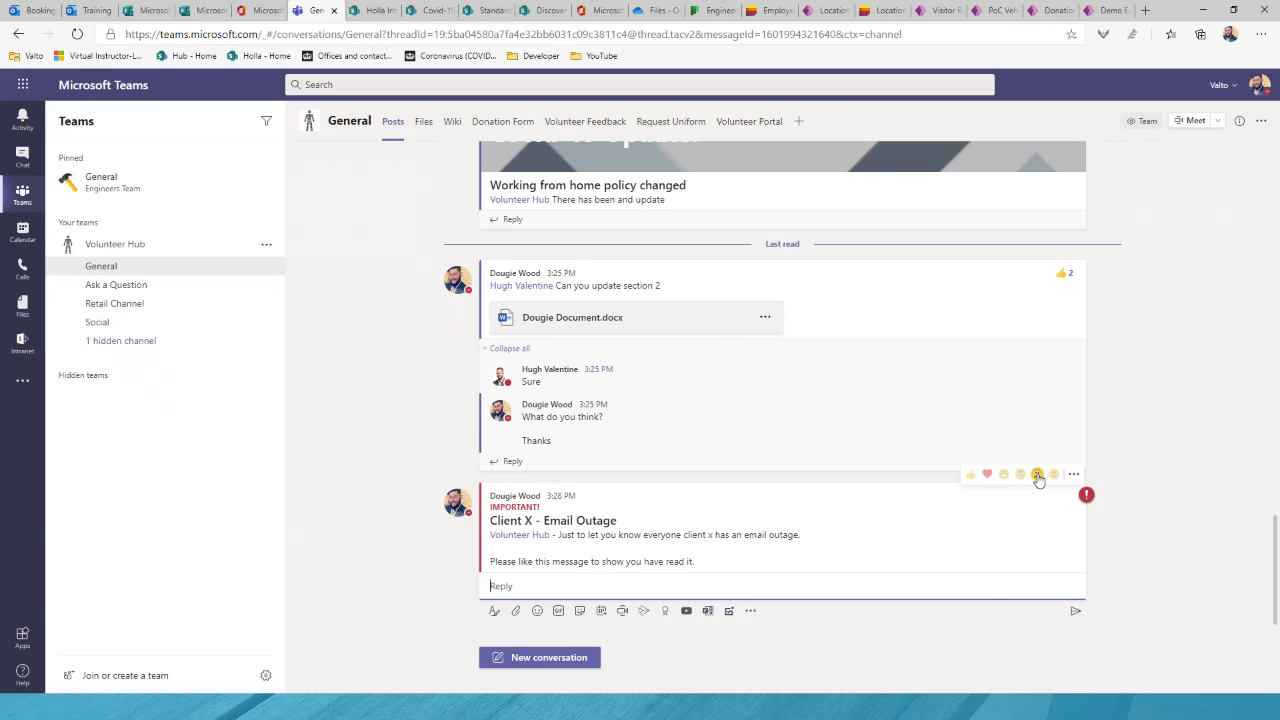
left_click(970, 480)
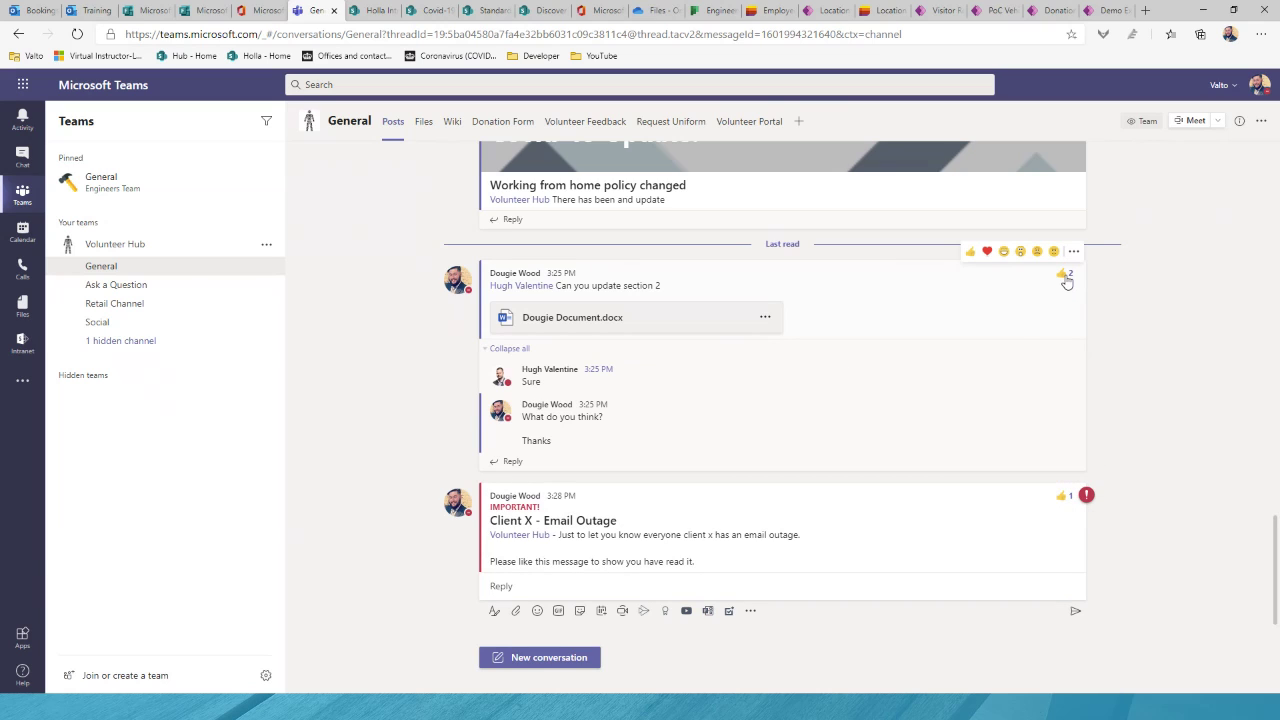
mouse_move(1067, 283)
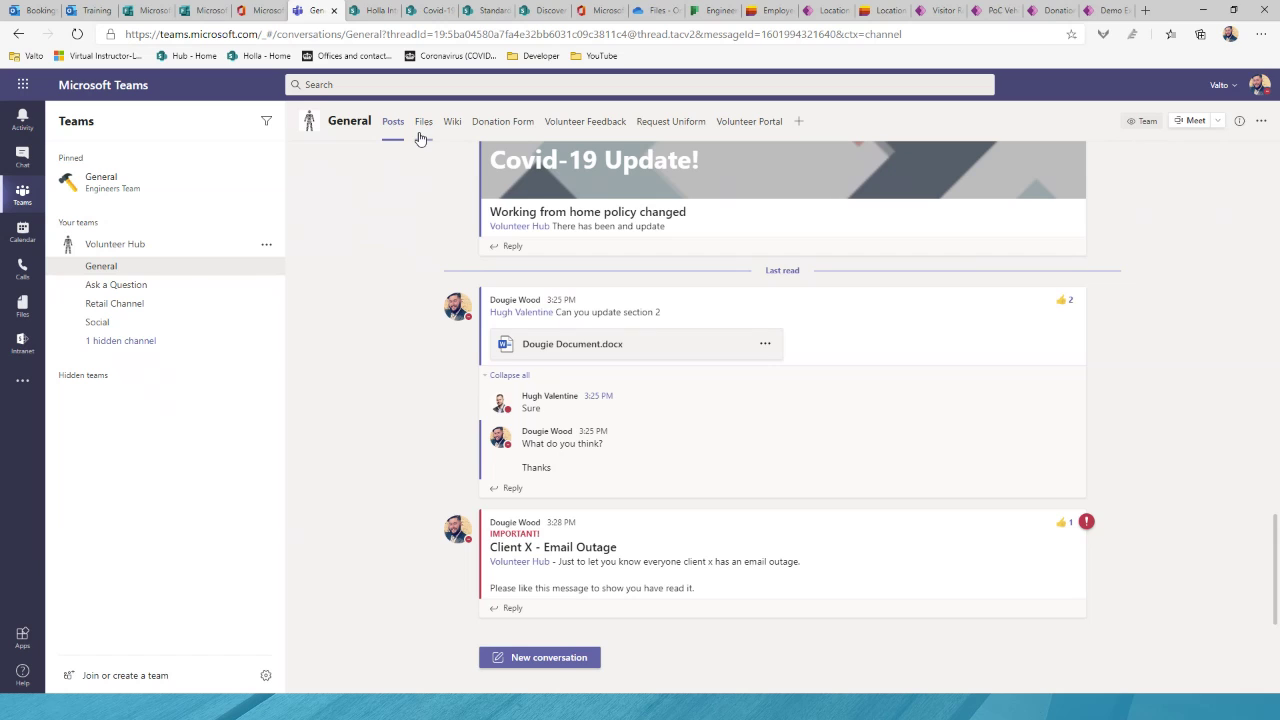
Step: Check the General channel's Files, then open its Wiki to the How to Guides page
left_click(421, 132)
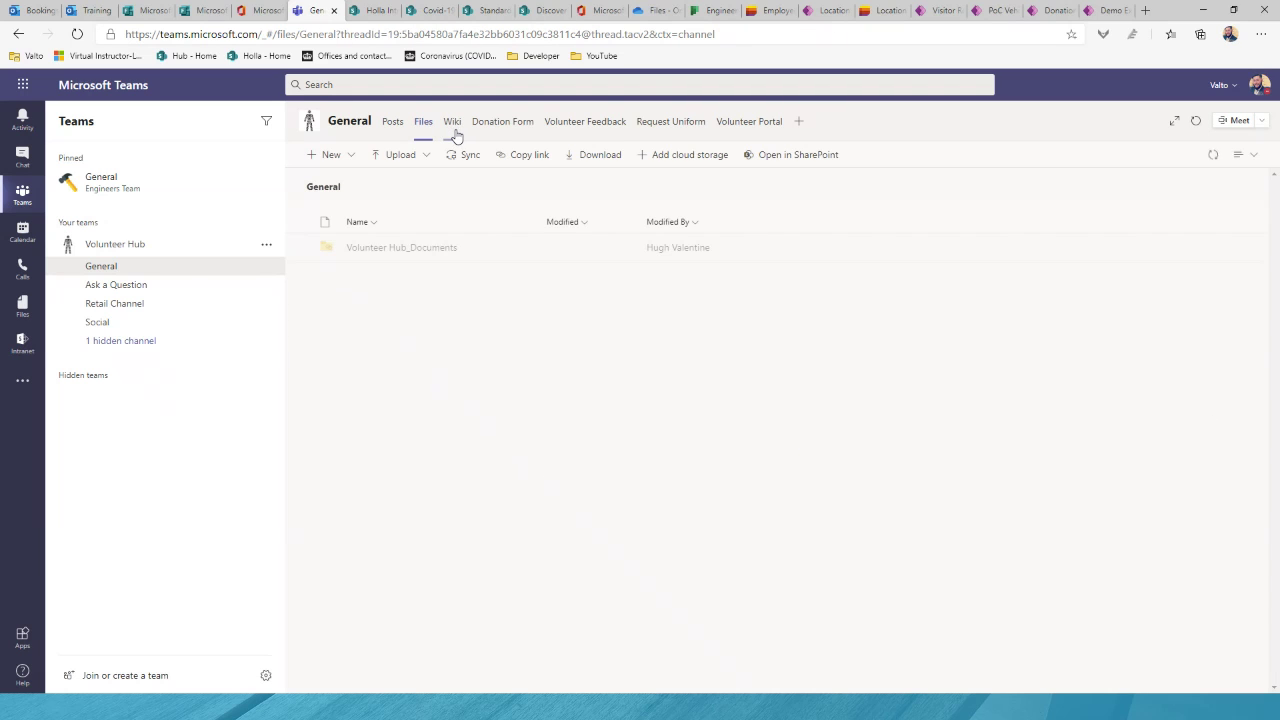
left_click(455, 137)
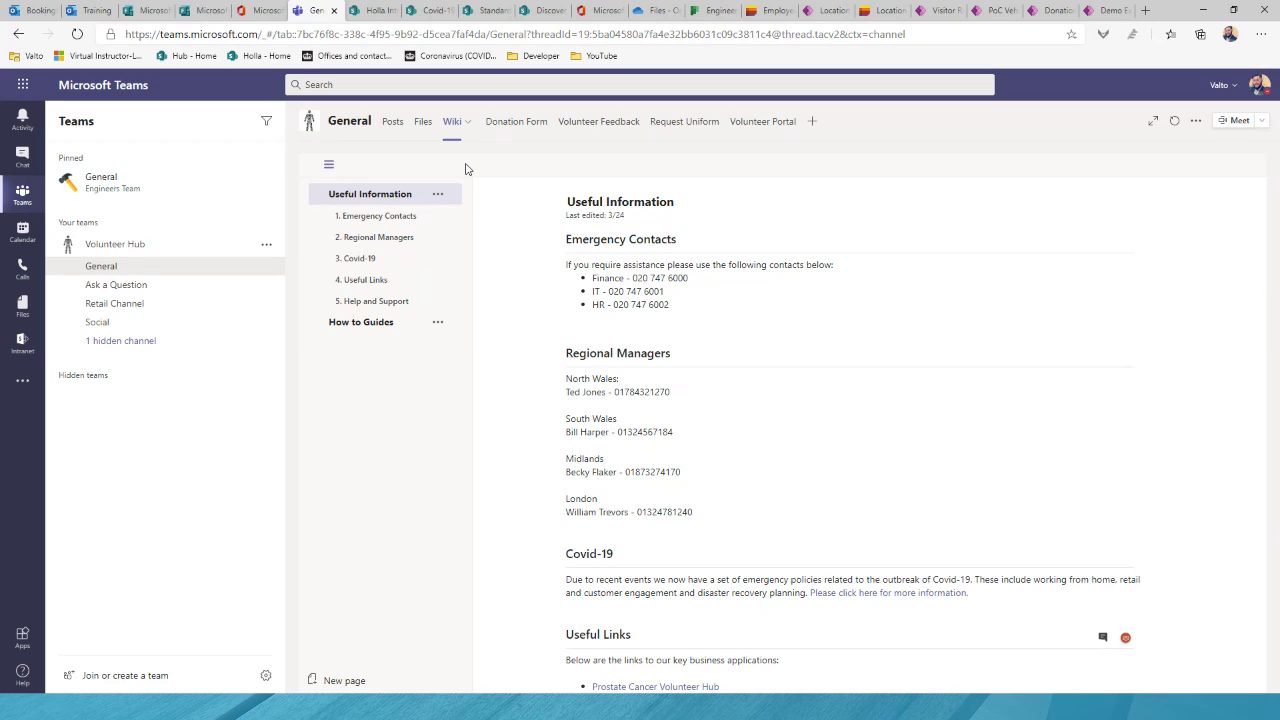
left_click(408, 262)
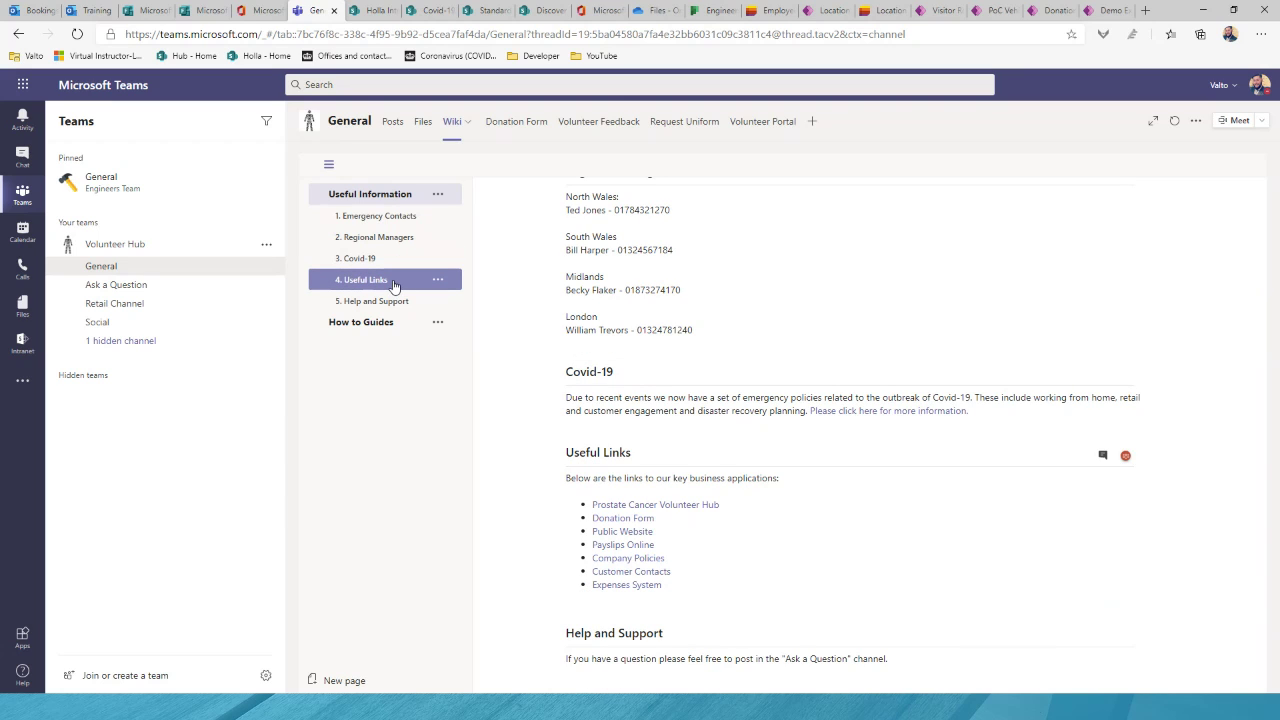
left_click(421, 321)
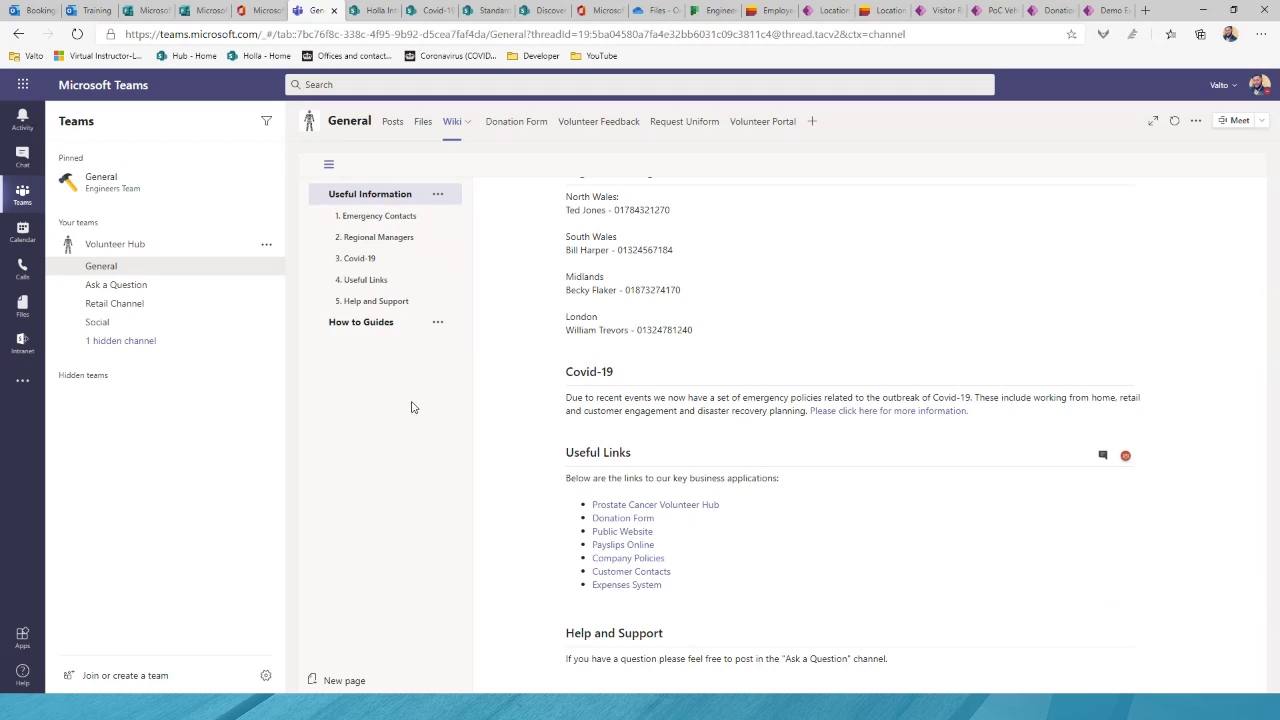
left_click(380, 322)
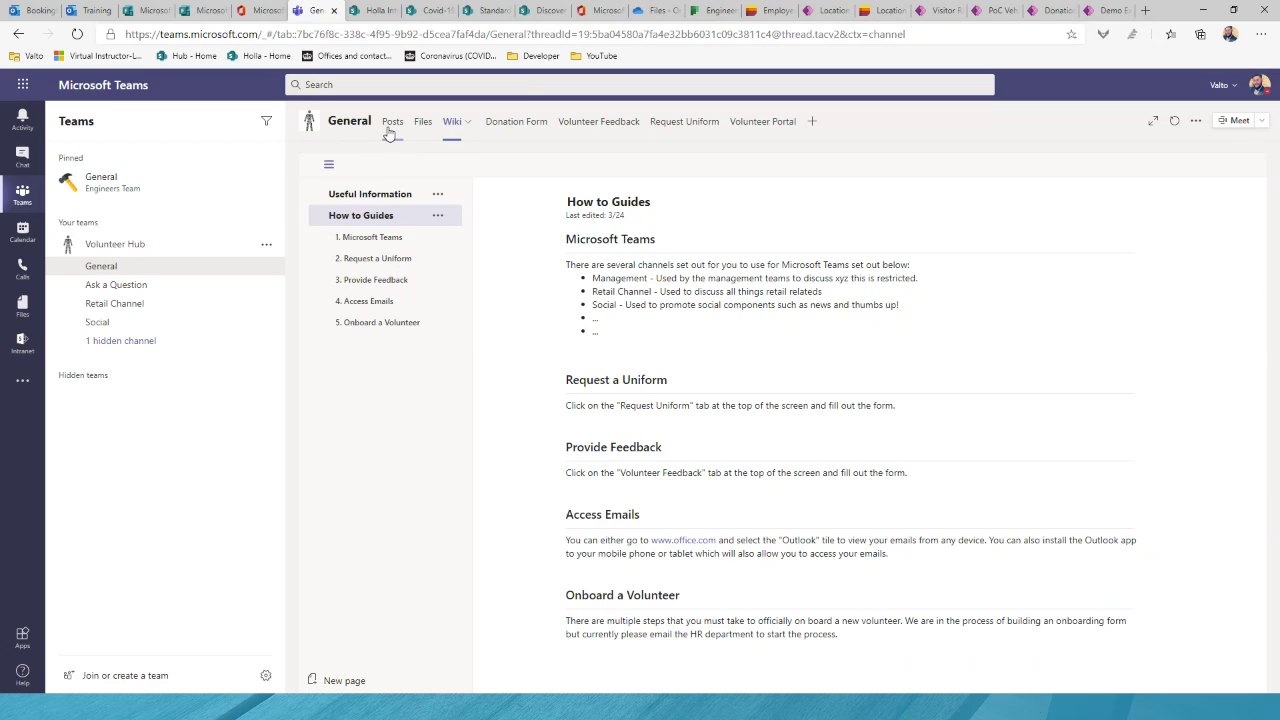
Step: Browse the Ask a Question channel's Files and Wiki tabs, then return to General's Posts
left_click(160, 289)
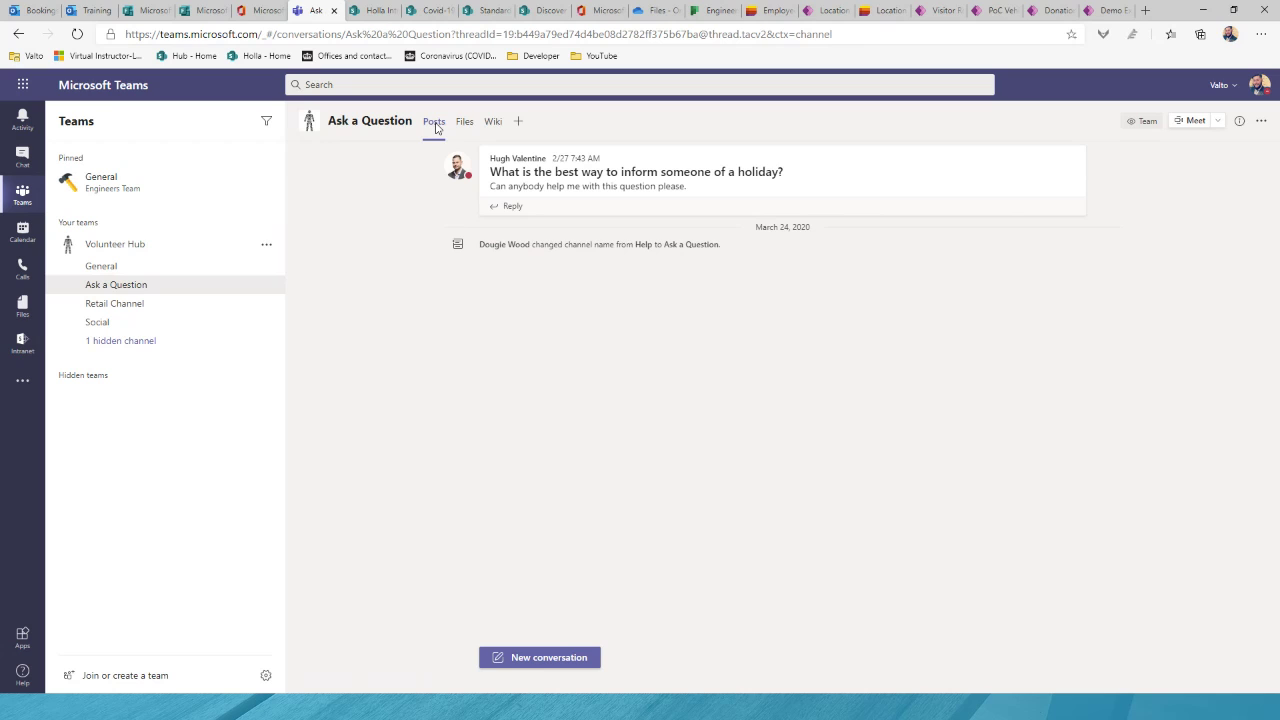
left_click(125, 268)
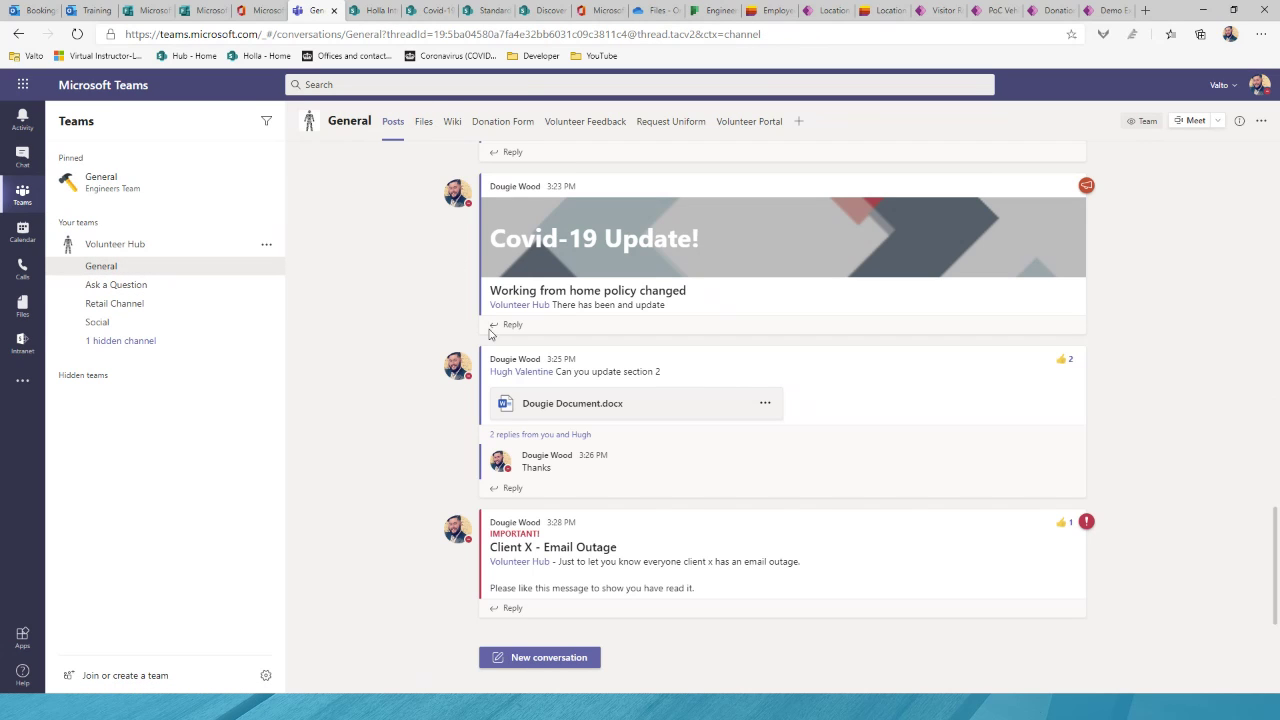
left_click(110, 285)
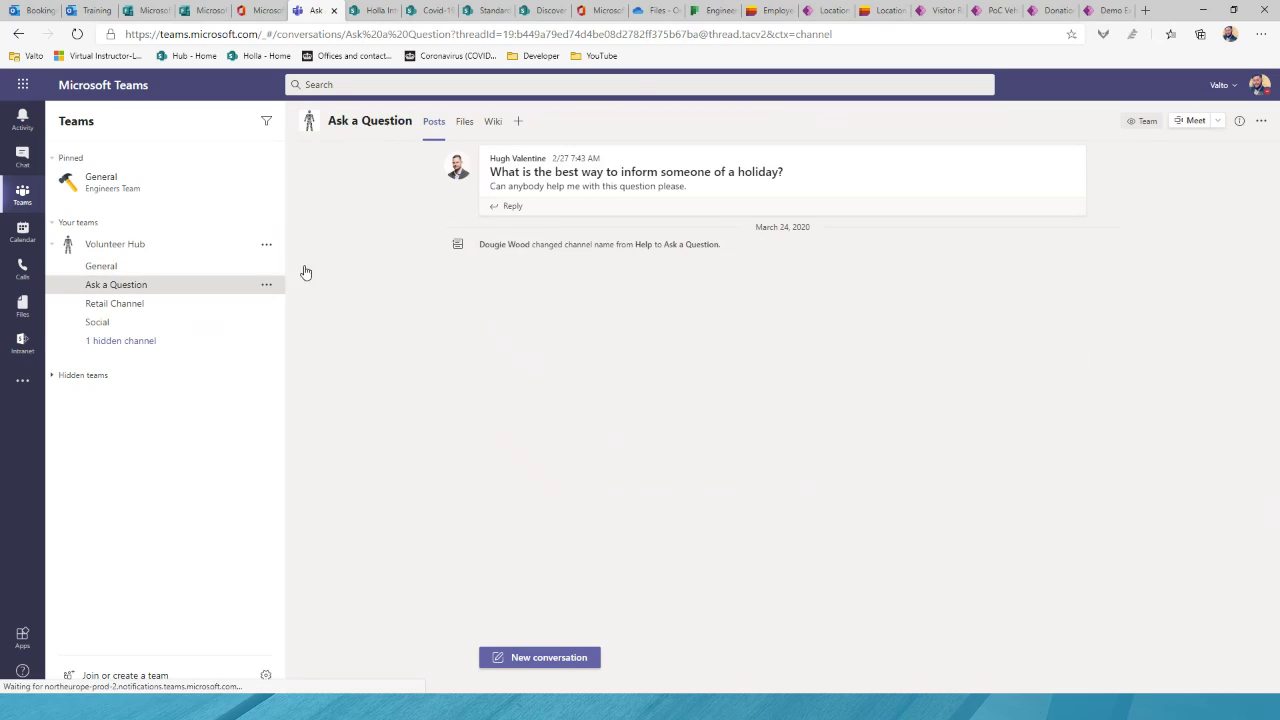
left_click(466, 133)
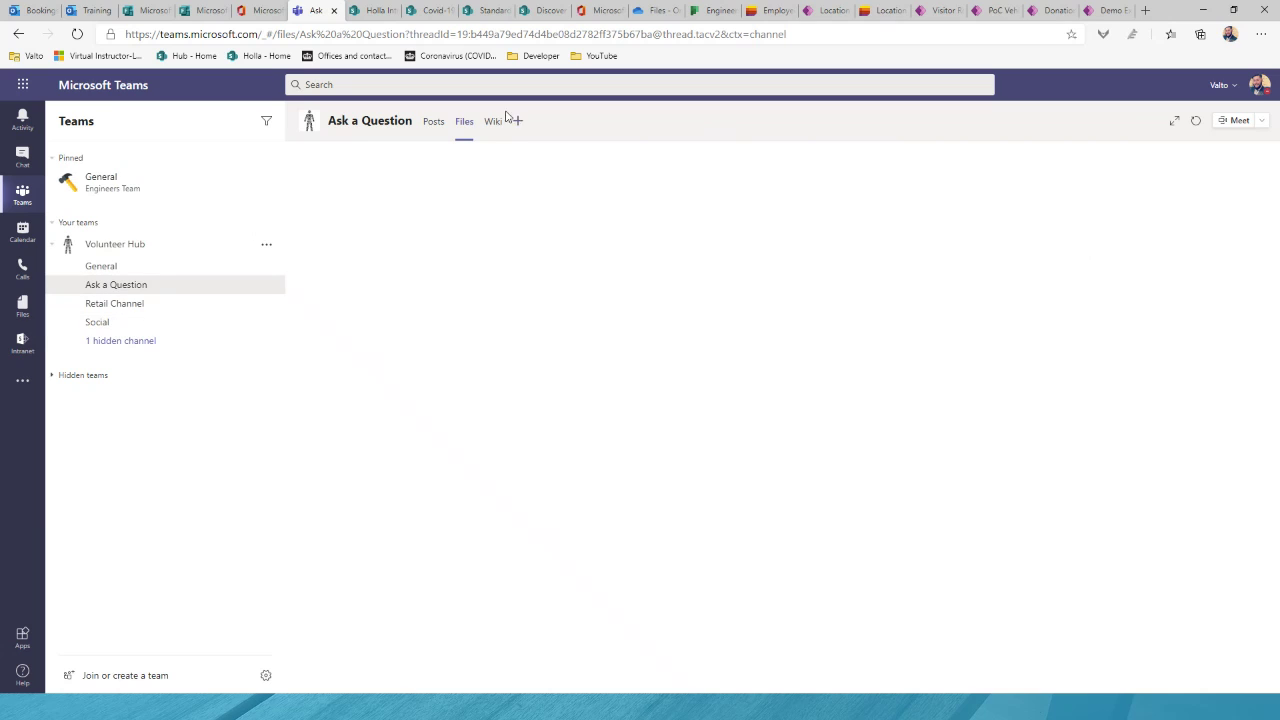
left_click(492, 124)
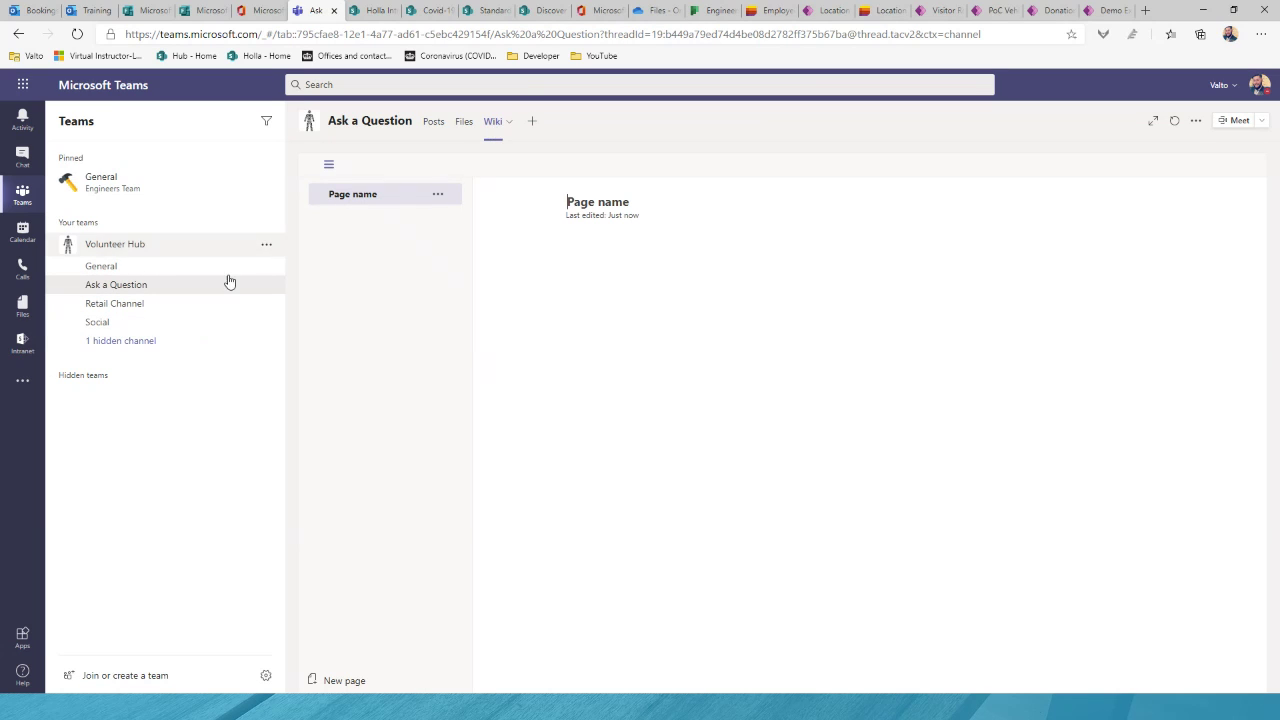
left_click(174, 270)
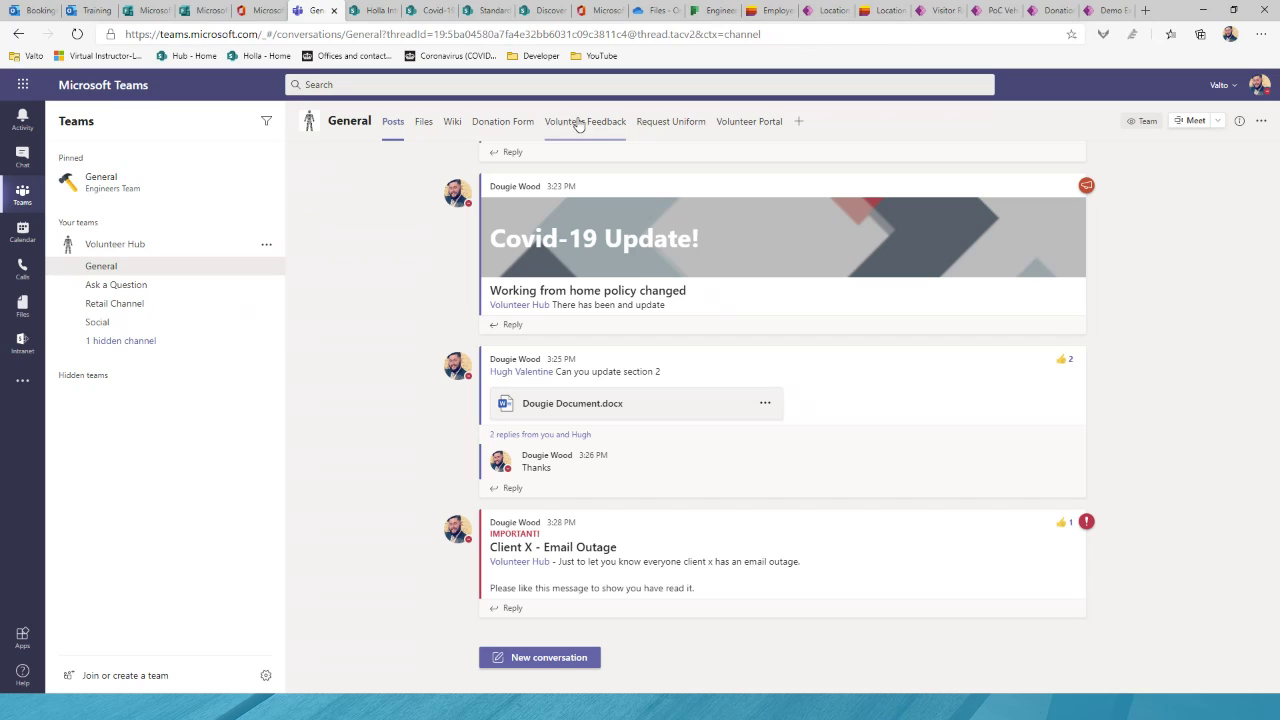
left_click(800, 121)
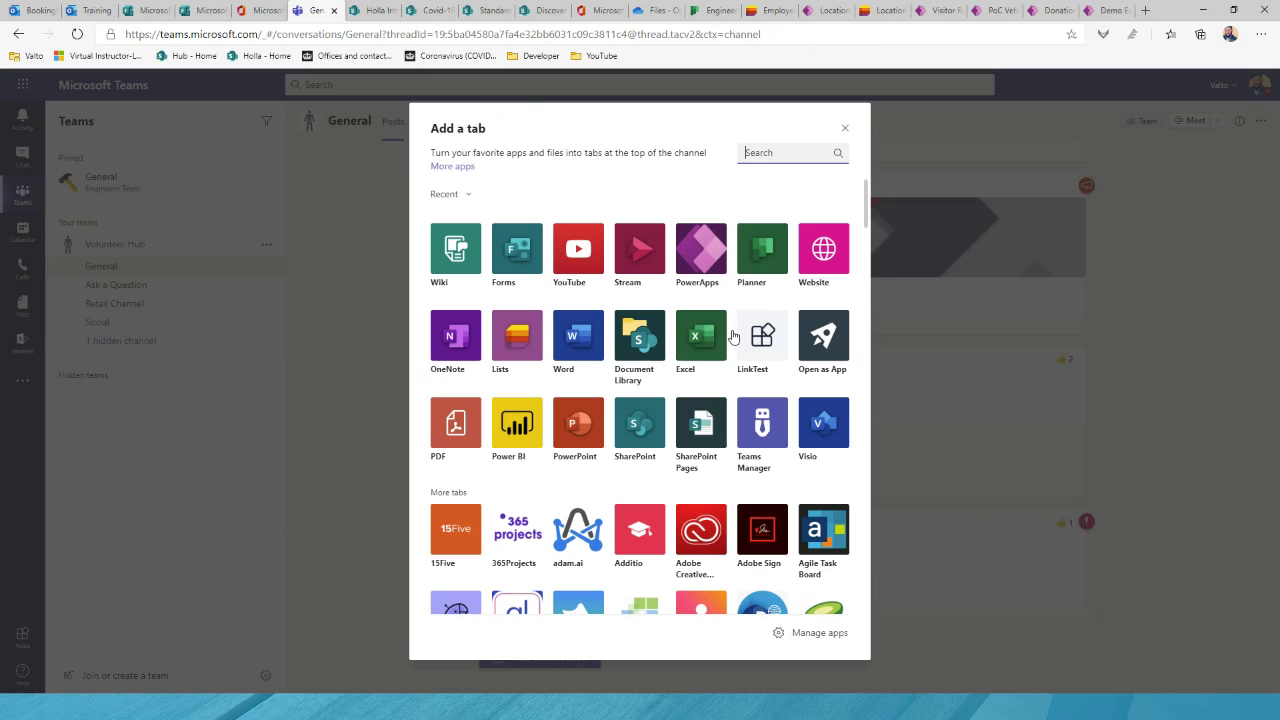
scroll(660, 372, "down", 1)
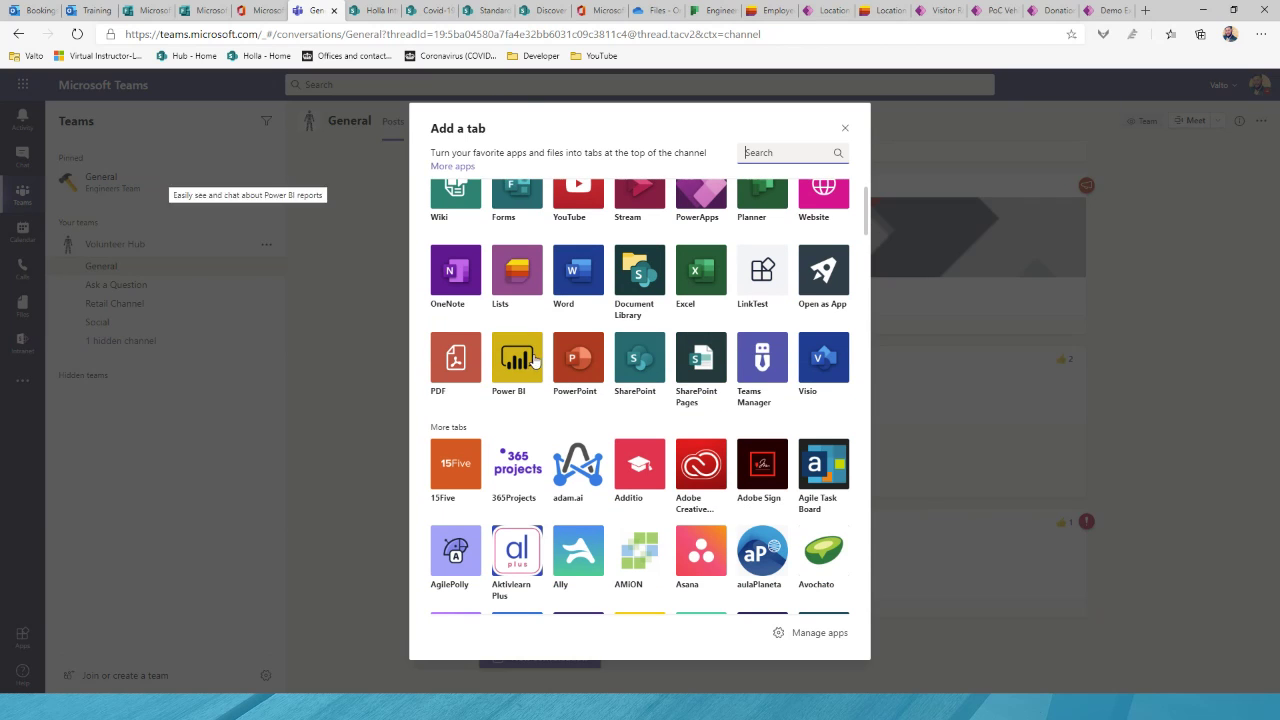
scroll(685, 330, "down", 1)
scroll(717, 398, "down", 10)
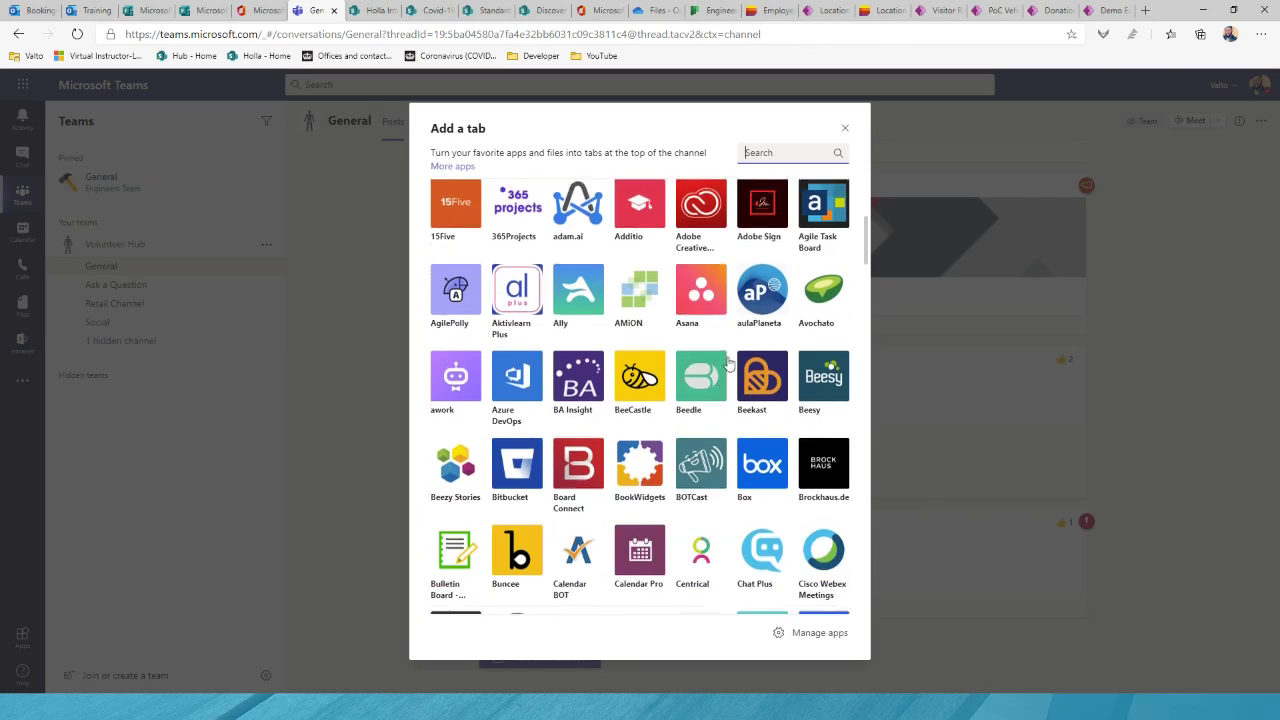
scroll(625, 358, "down", 11)
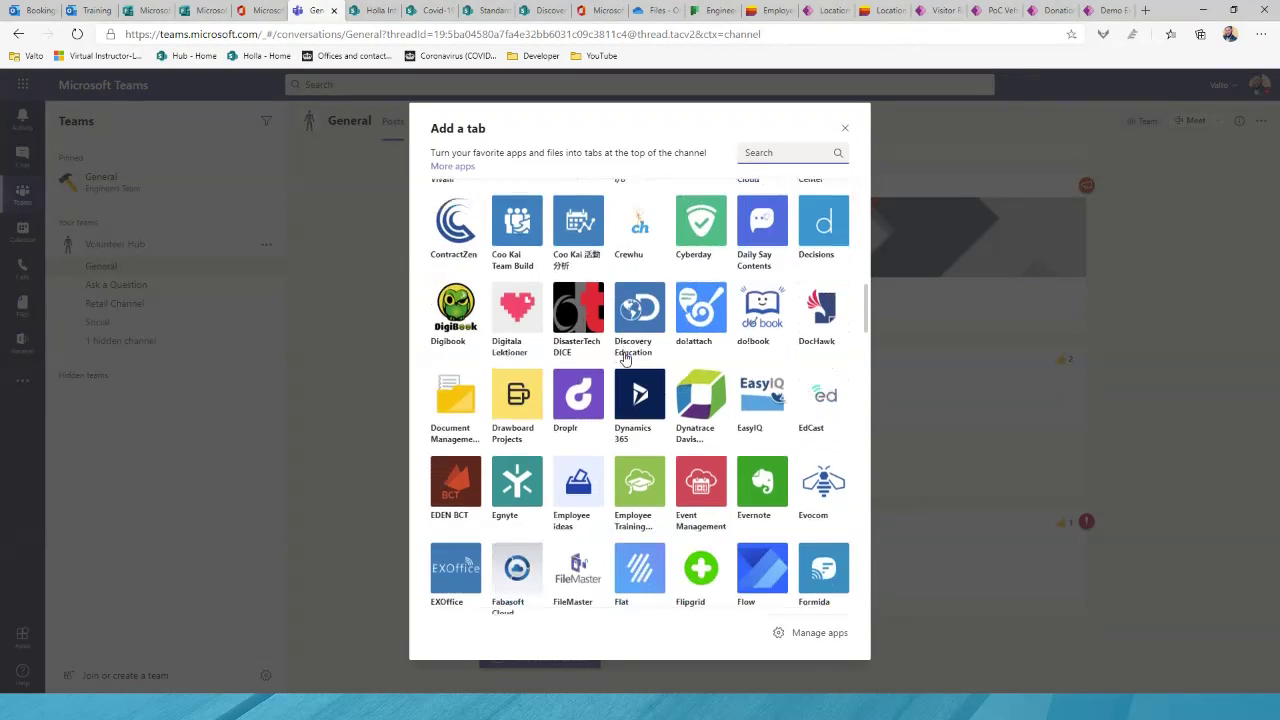
scroll(625, 358, "down", 10)
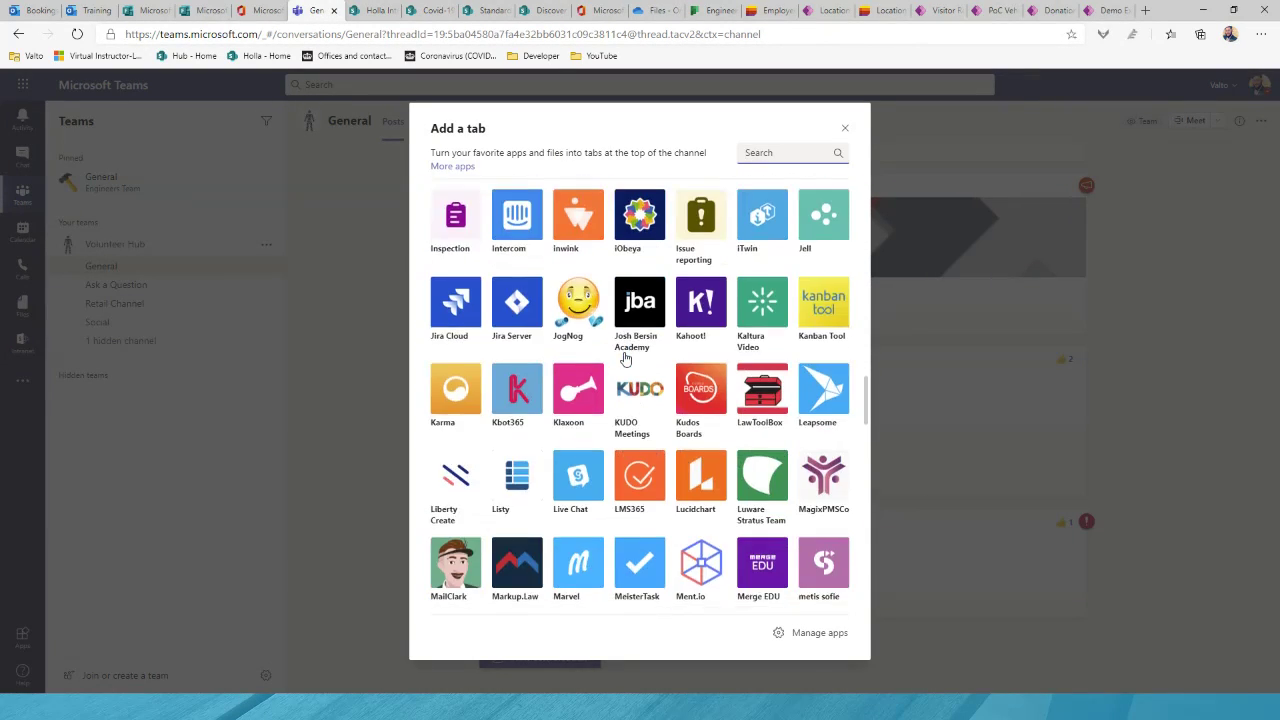
scroll(625, 358, "down", 10)
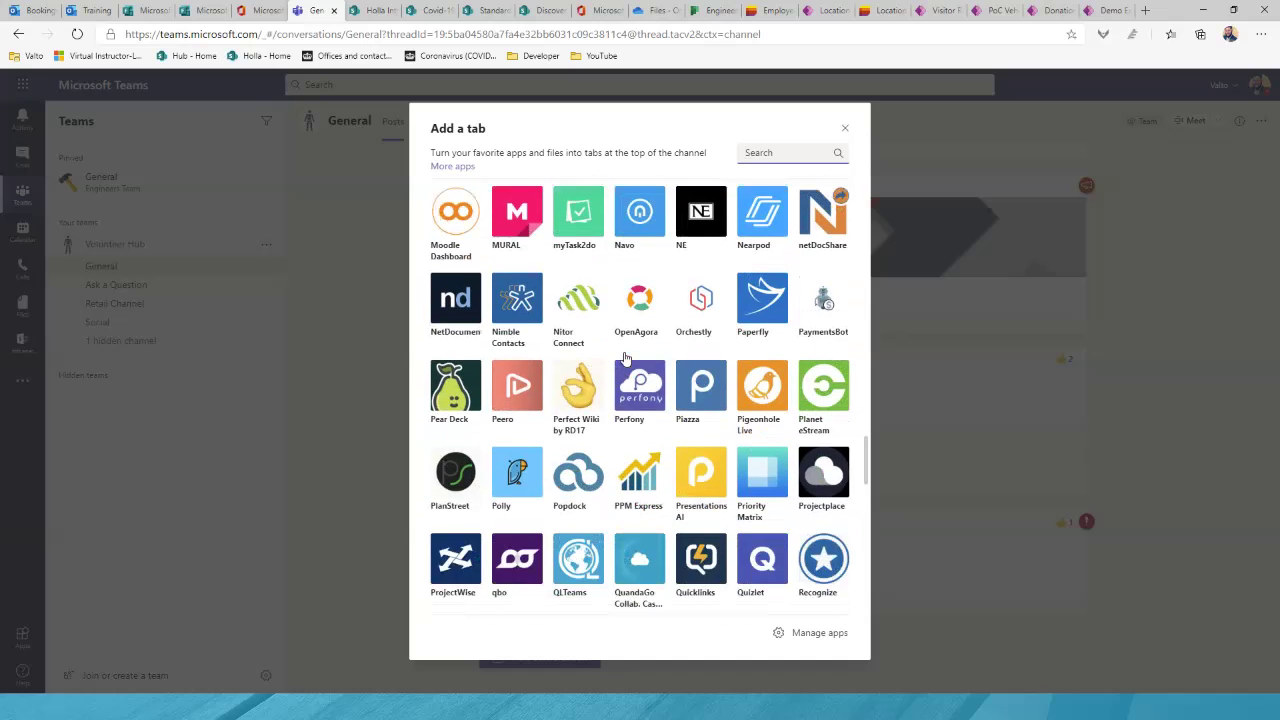
scroll(625, 358, "down", 10)
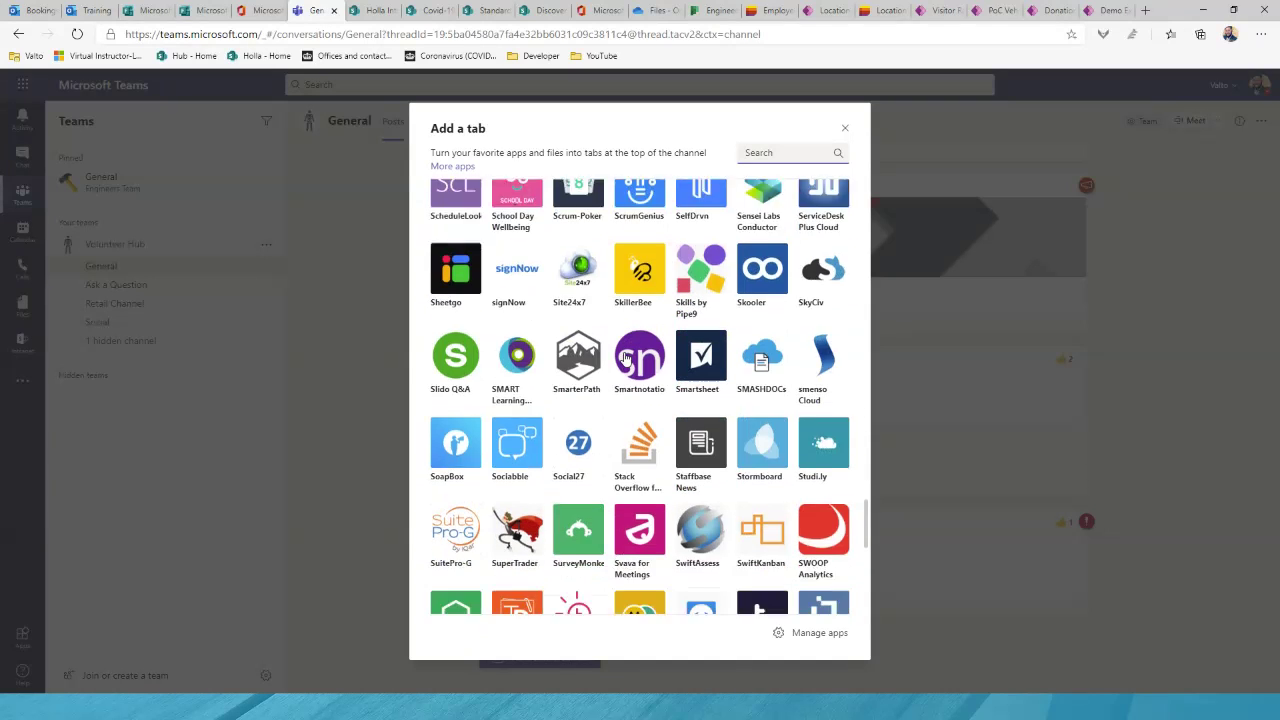
scroll(625, 358, "down", 4)
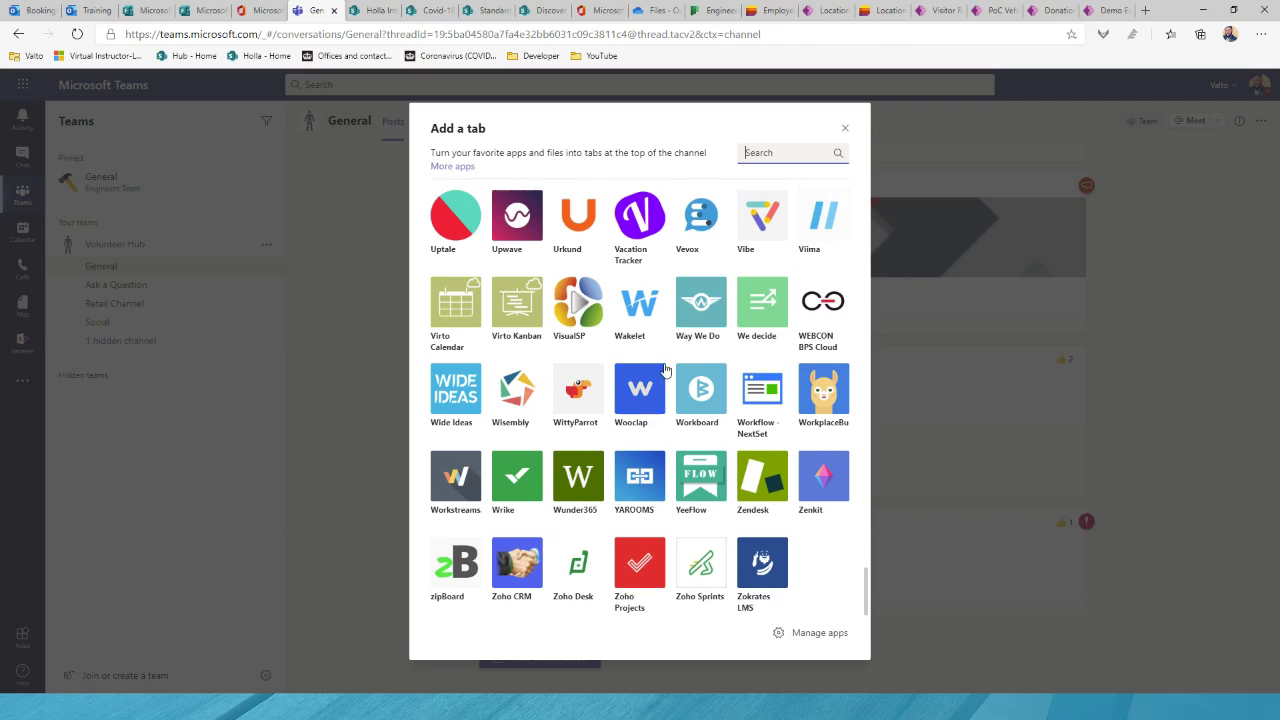
scroll(591, 447, "up", 15)
scroll(665, 370, "up", 10)
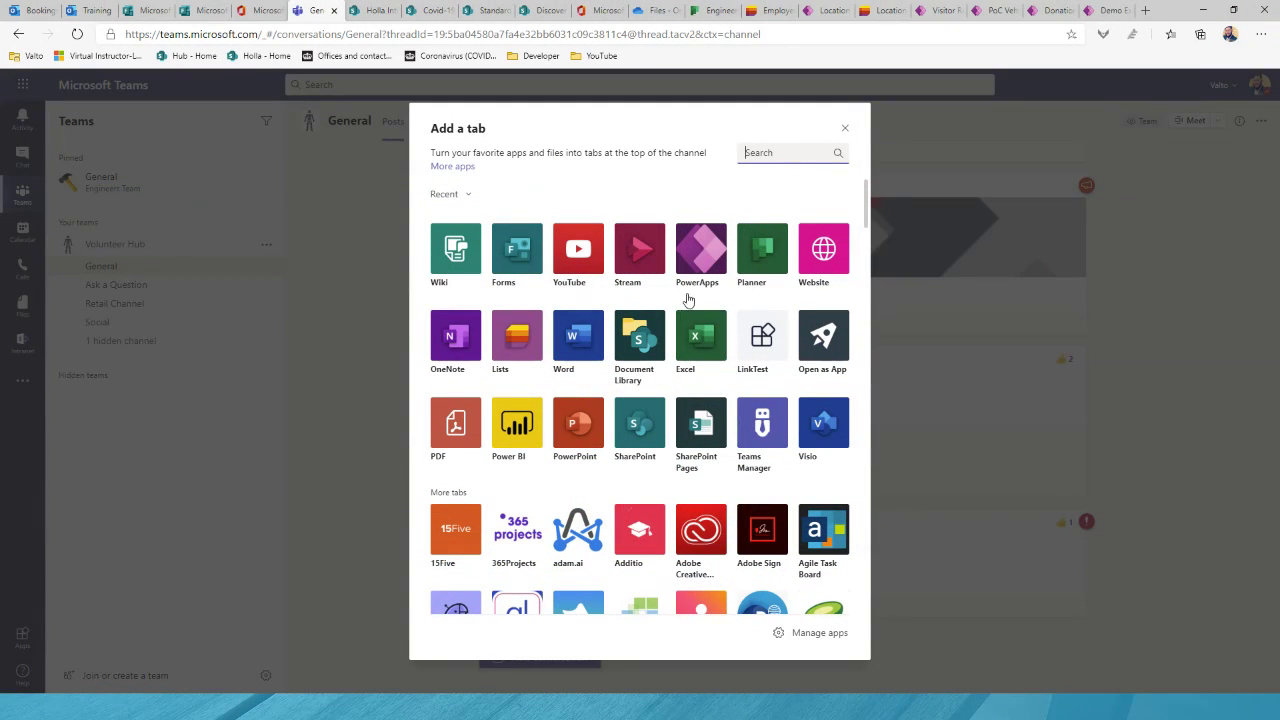
left_click(835, 255)
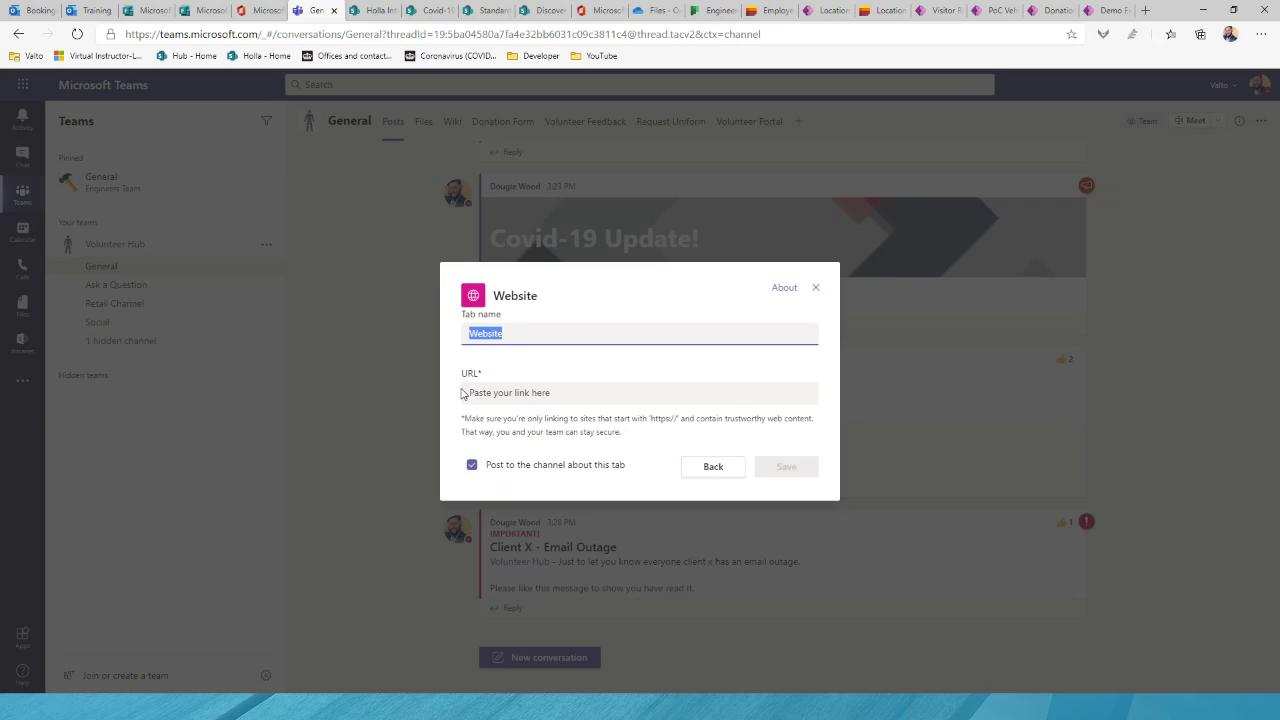
type("Google")
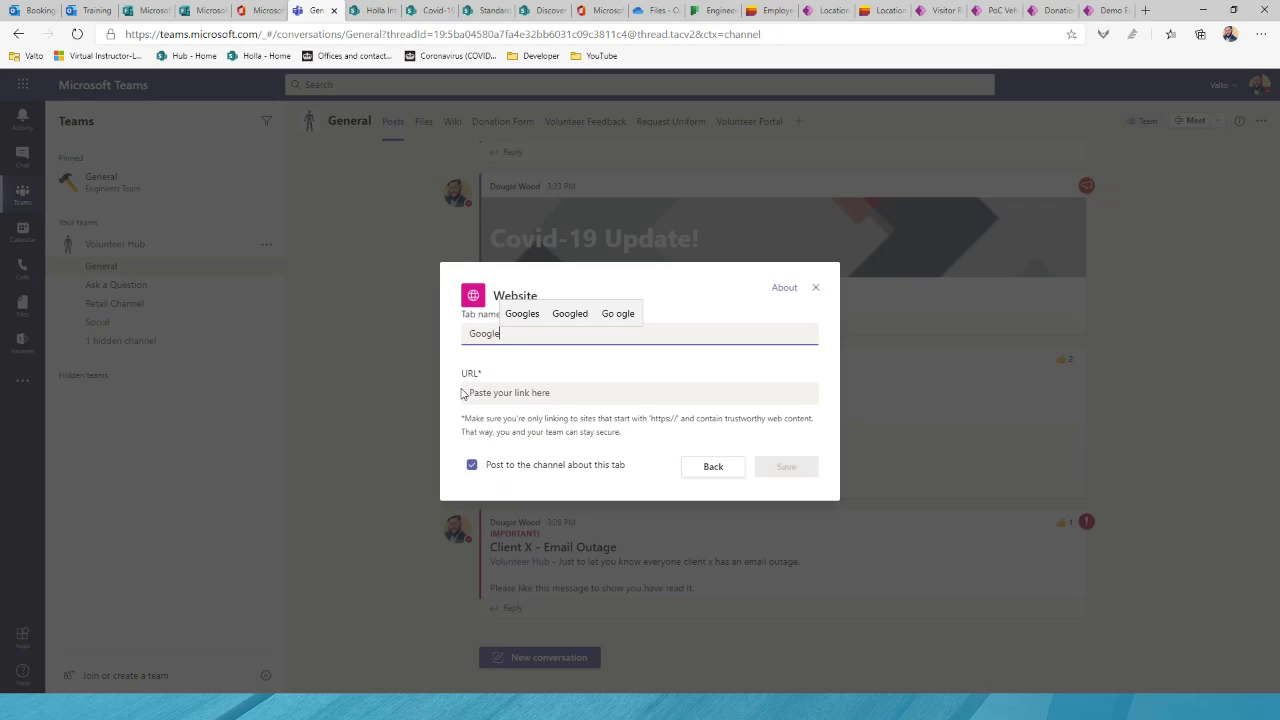
key("Tab")
type("h")
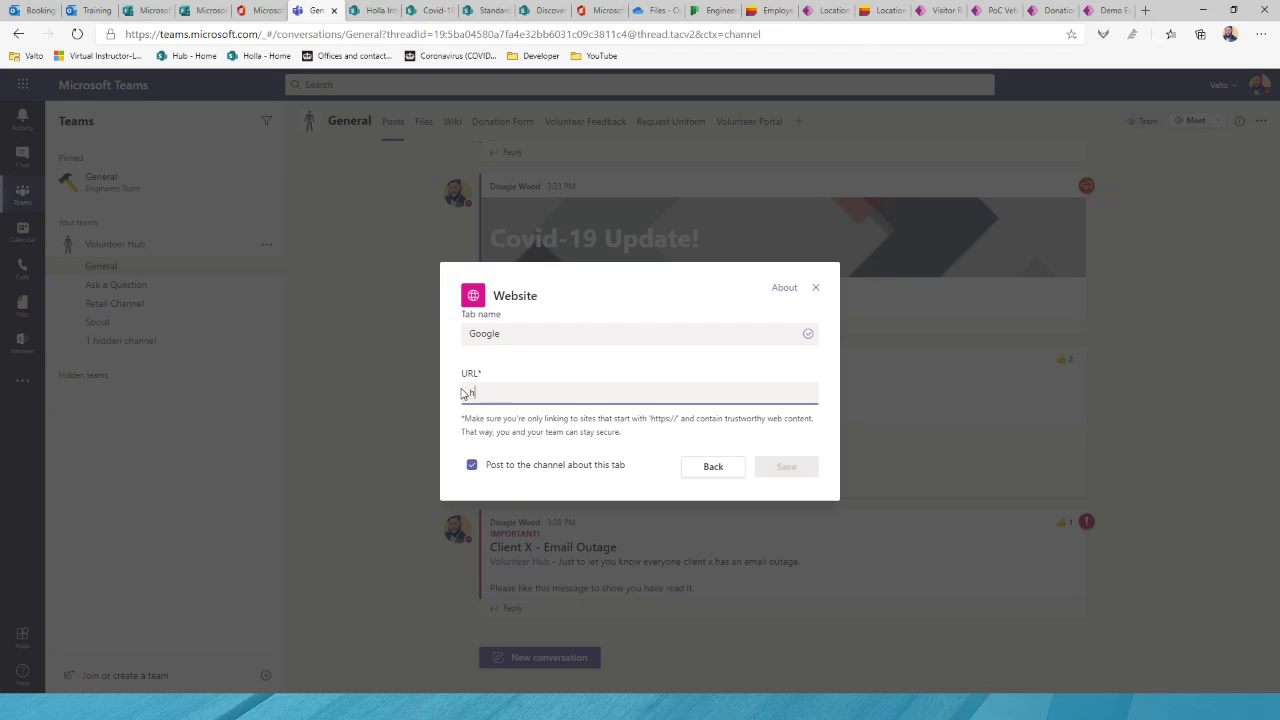
type("ttps://www.google.com")
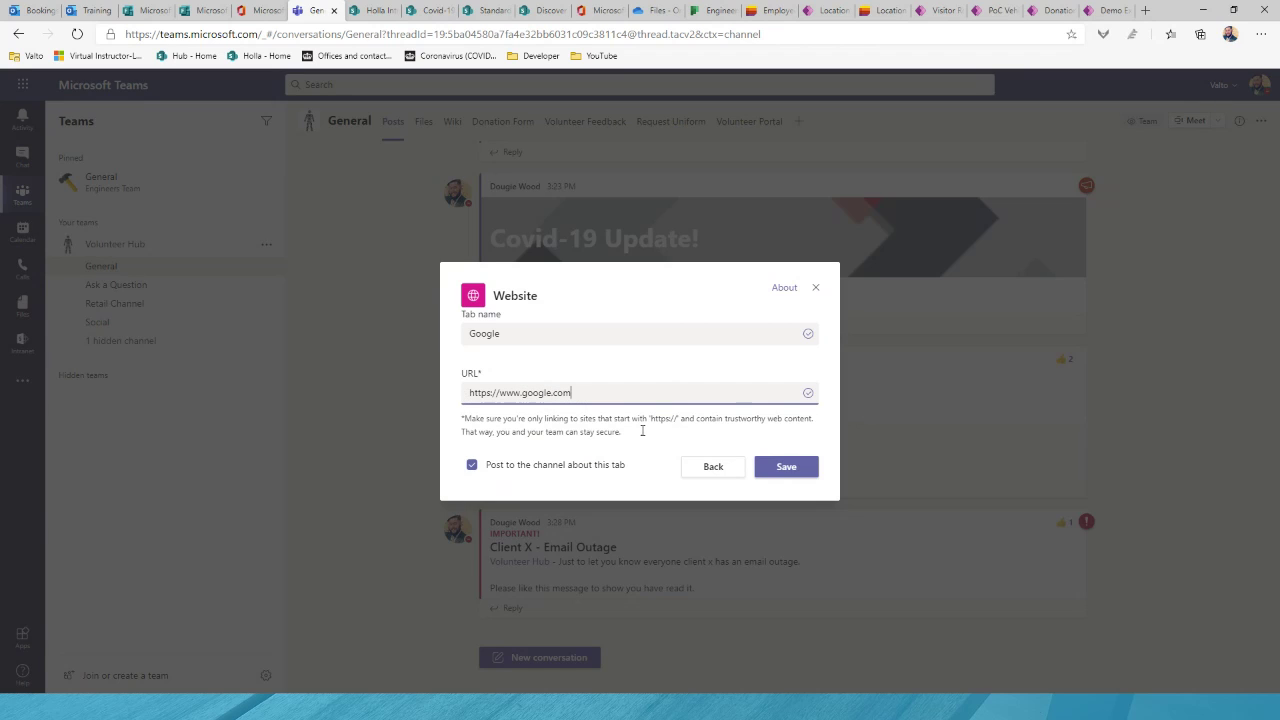
left_click(785, 468)
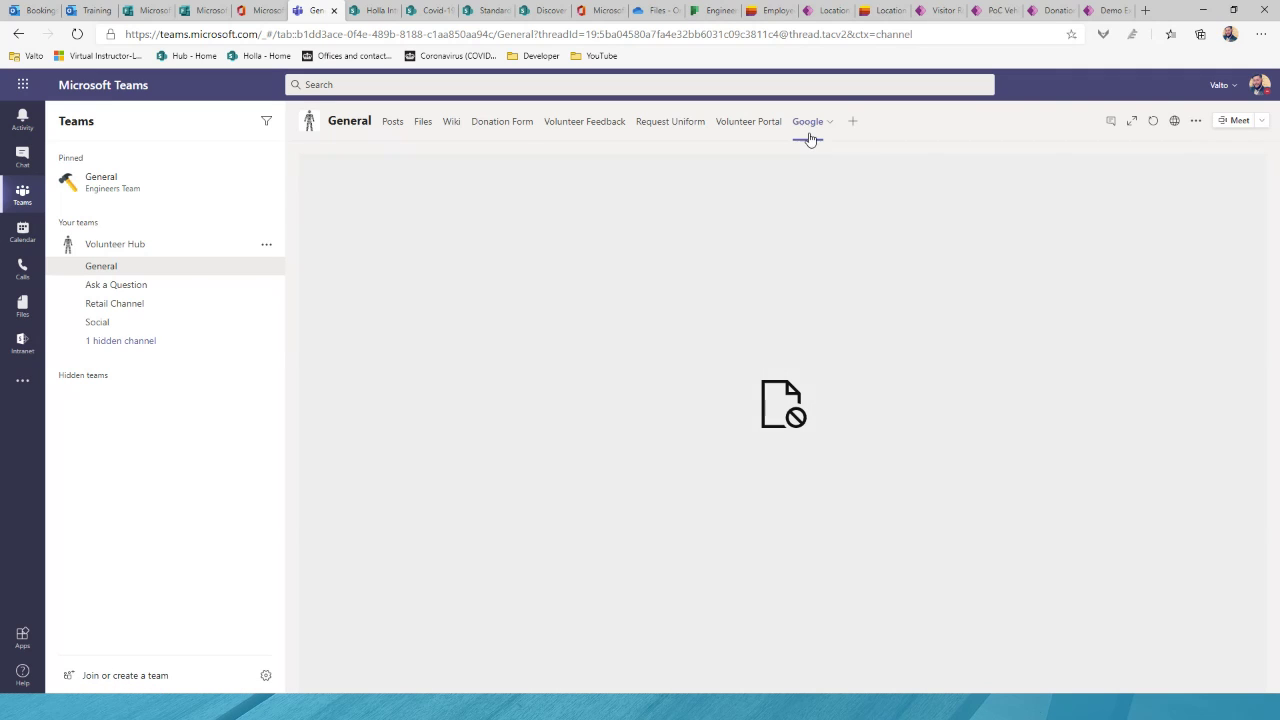
Step: View the Google tab, then remove it from the General channel and confirm the removal
left_click(809, 130)
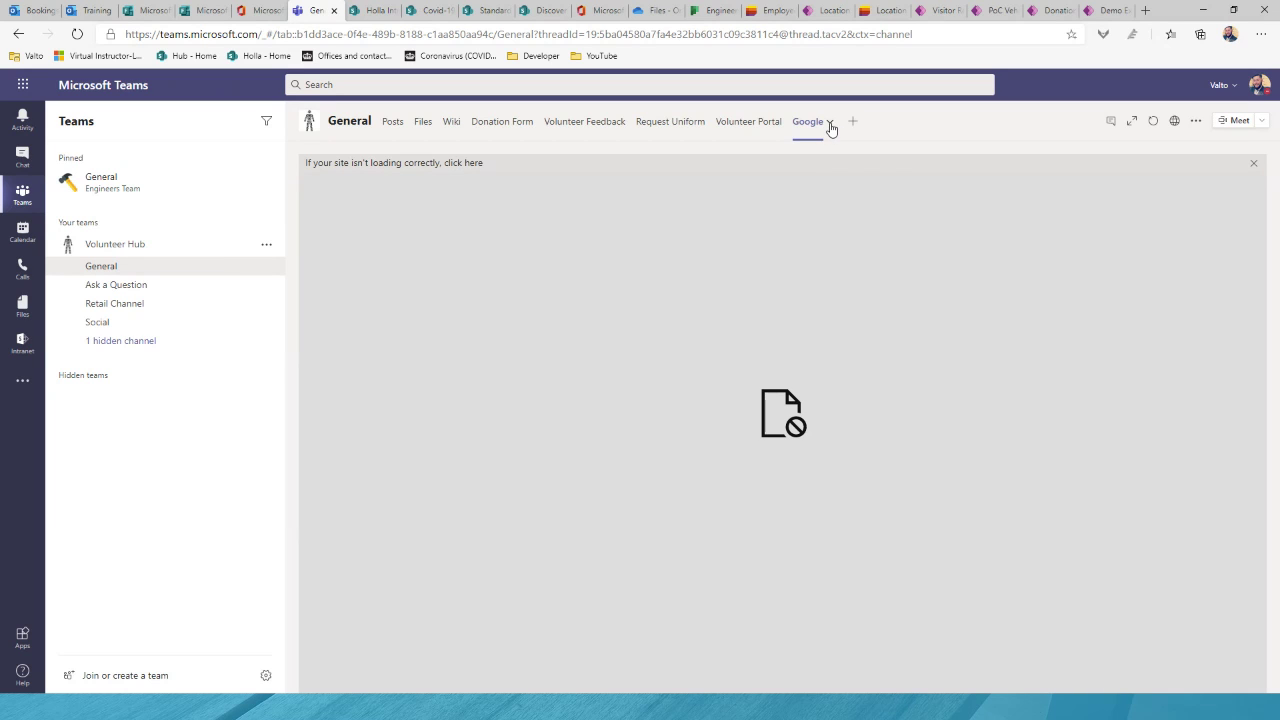
left_click(829, 123)
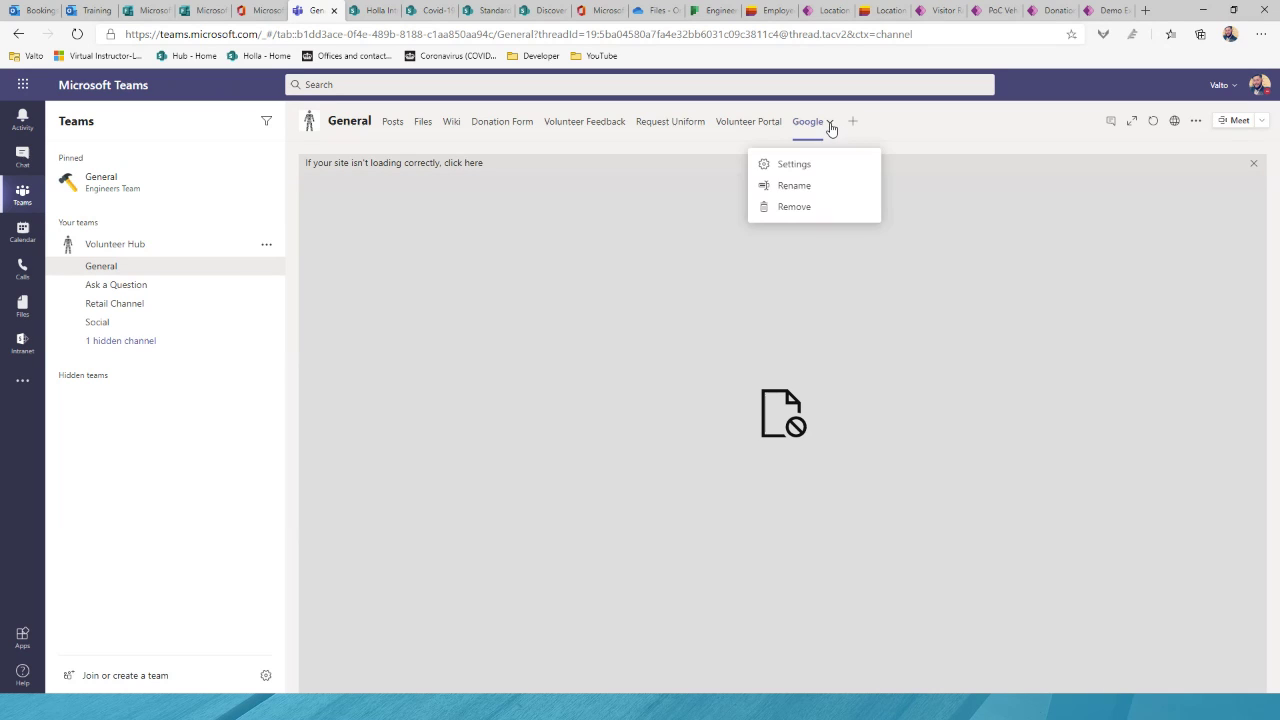
left_click(812, 207)
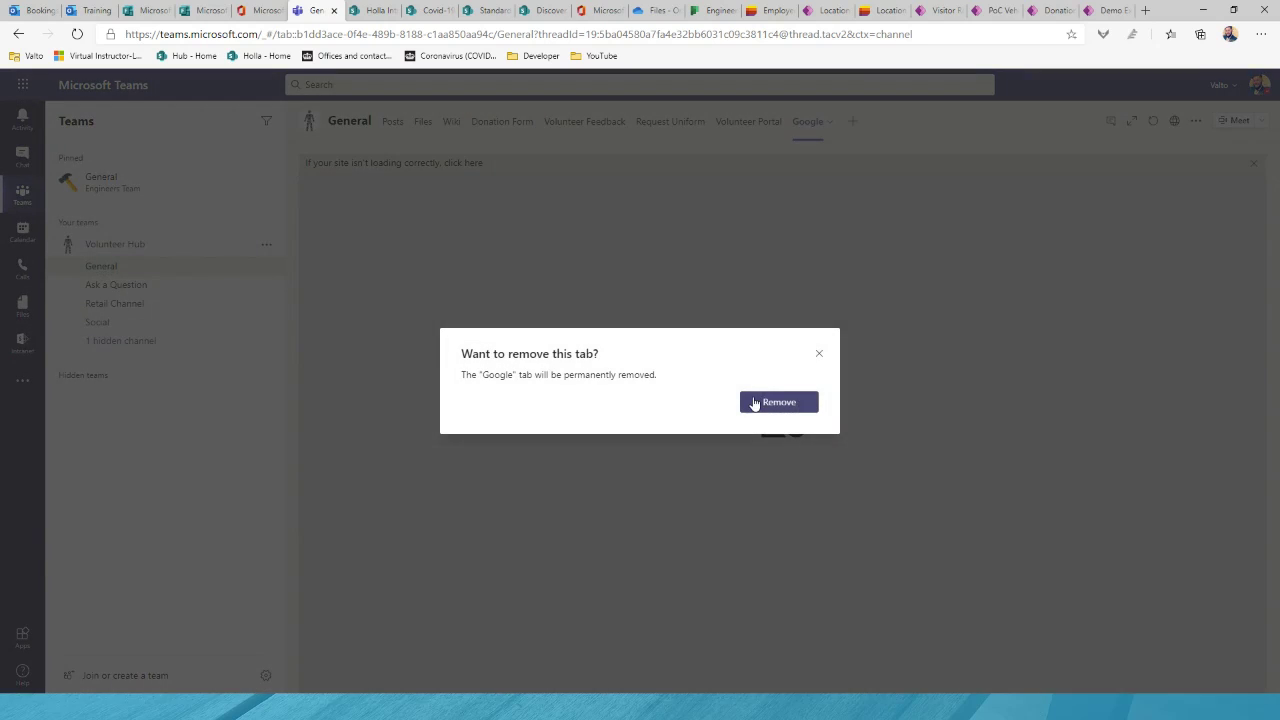
left_click(753, 404)
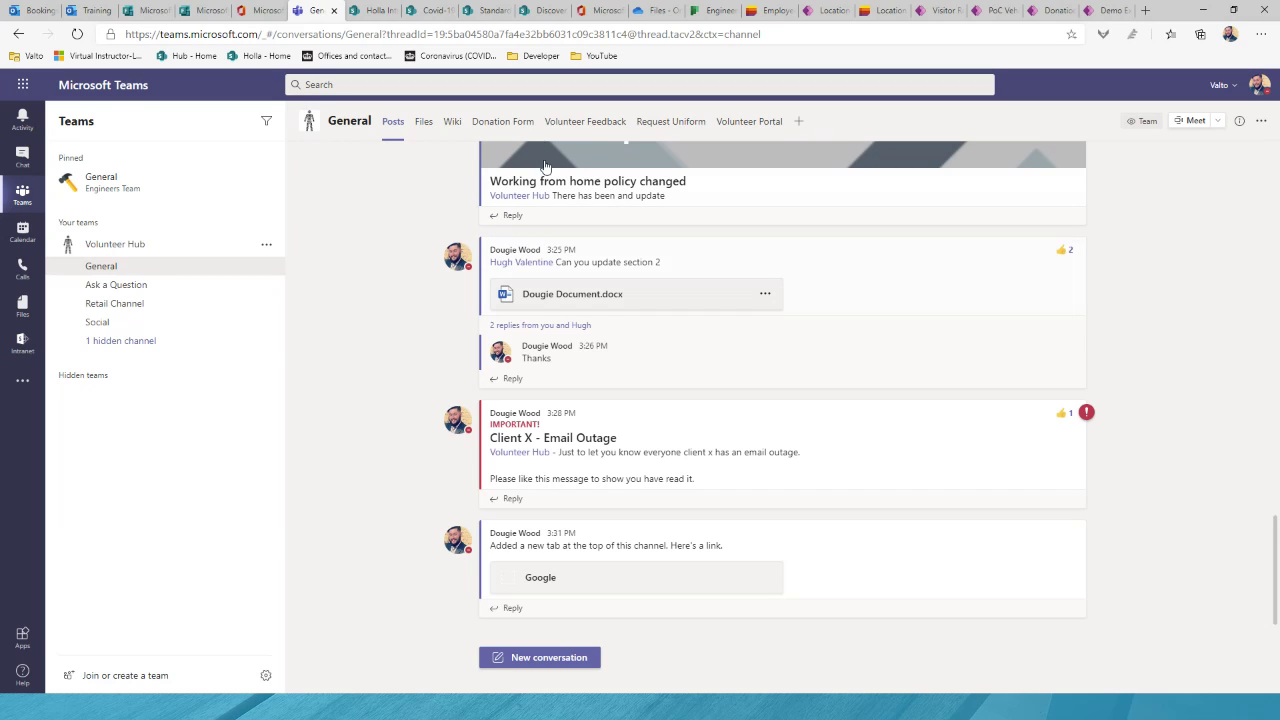
Step: View the Donation Form, Volunteer Feedback and Request Uniform tabs in turn
left_click(522, 123)
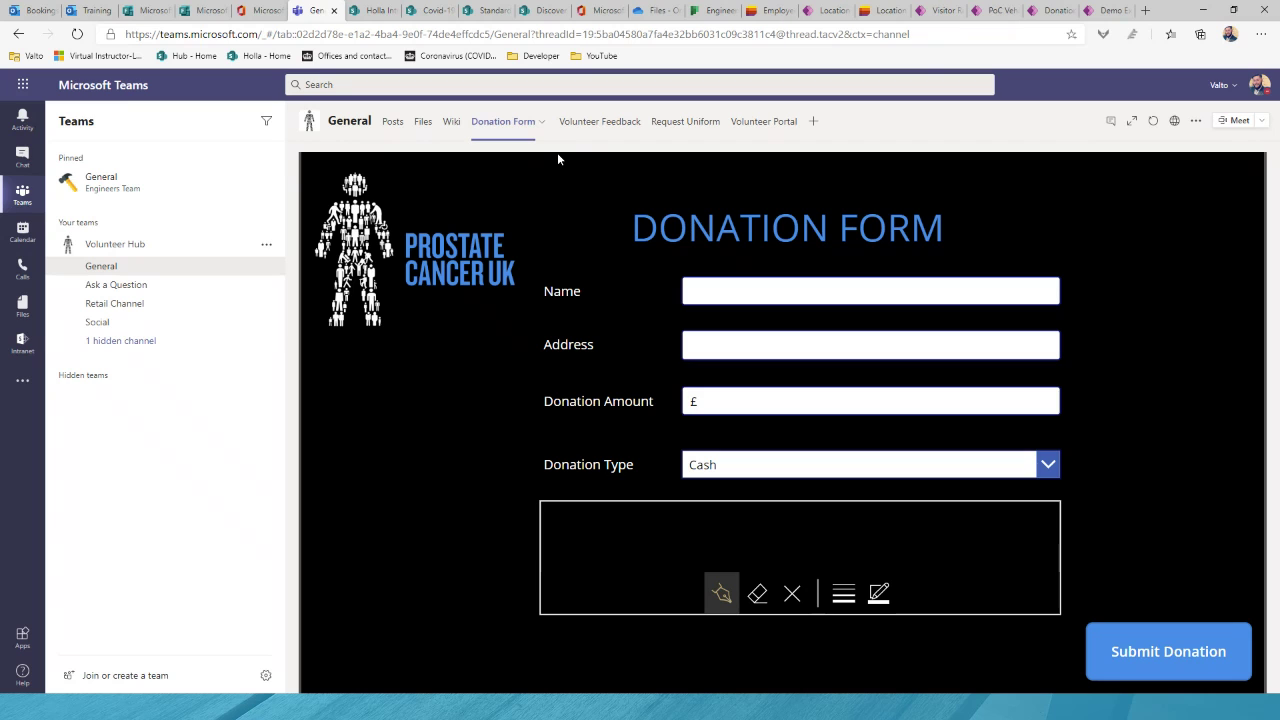
left_click(600, 121)
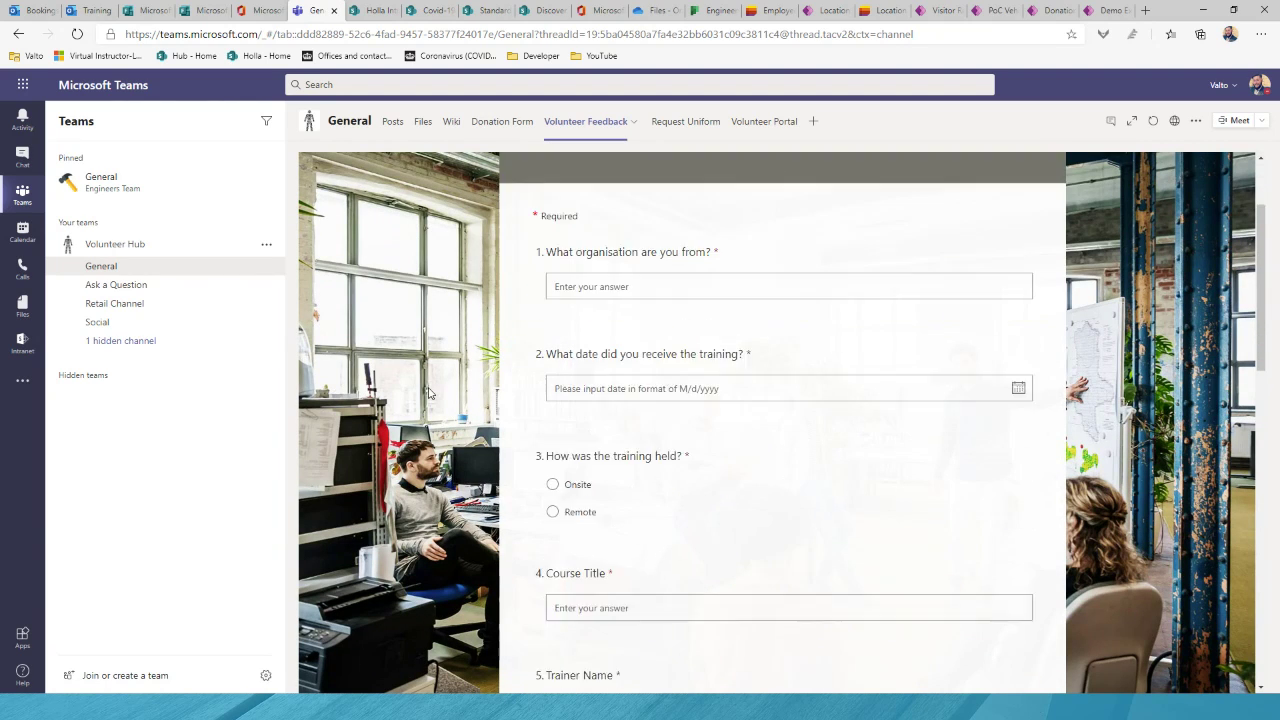
left_click(693, 123)
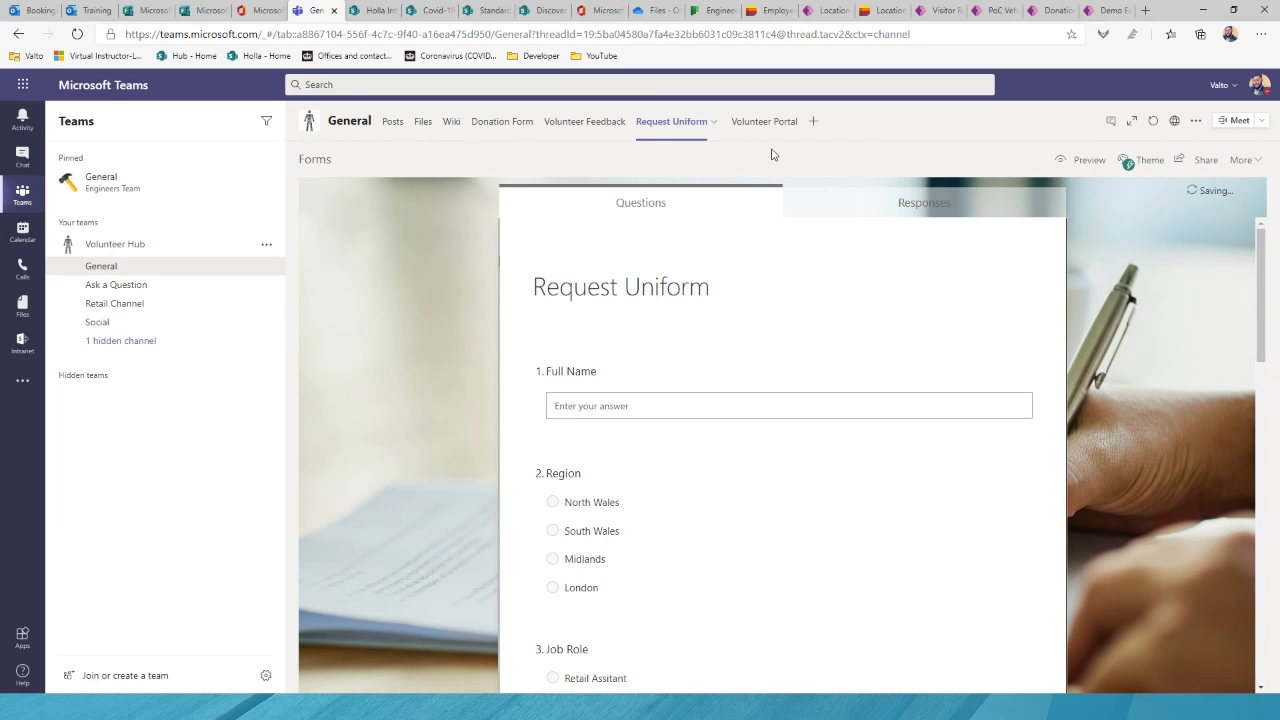
Step: Open the Volunteer Portal tab and scroll through the Volunteer Hub SharePoint page
left_click(766, 130)
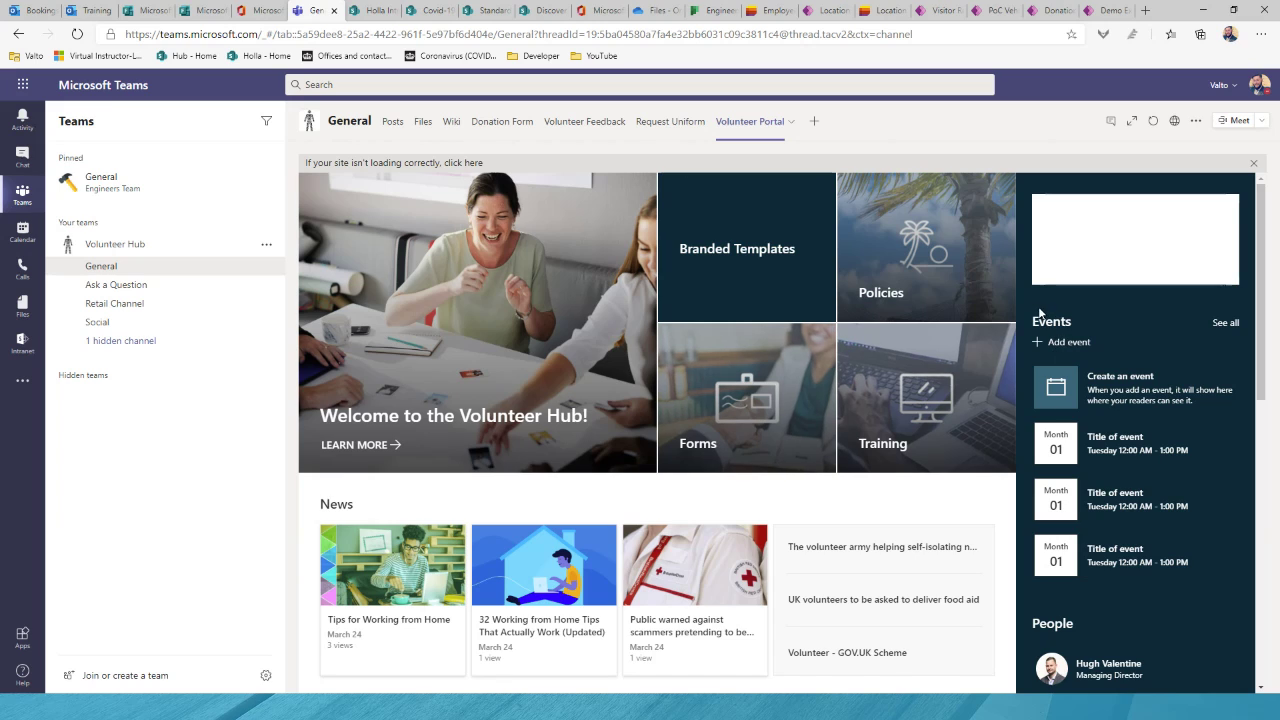
scroll(1024, 300, "down", 3)
scroll(1025, 305, "down", 2)
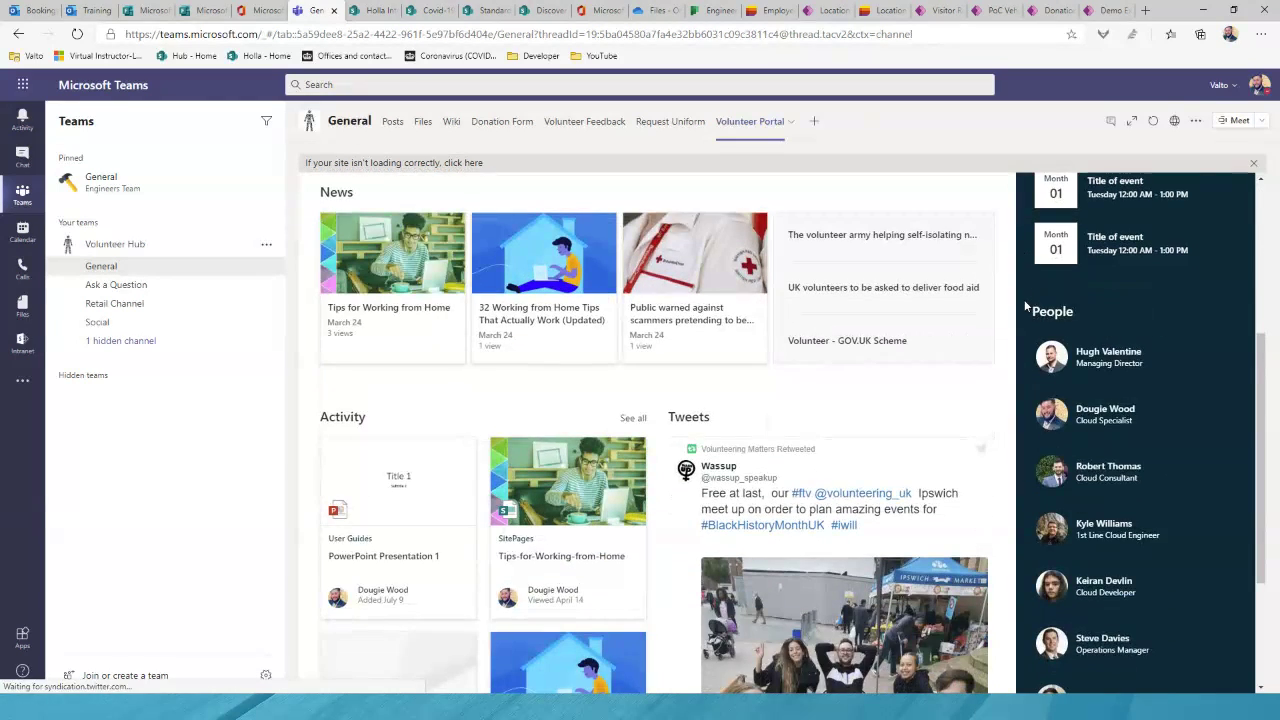
scroll(993, 430, "down", 1)
scroll(993, 430, "down", 1)
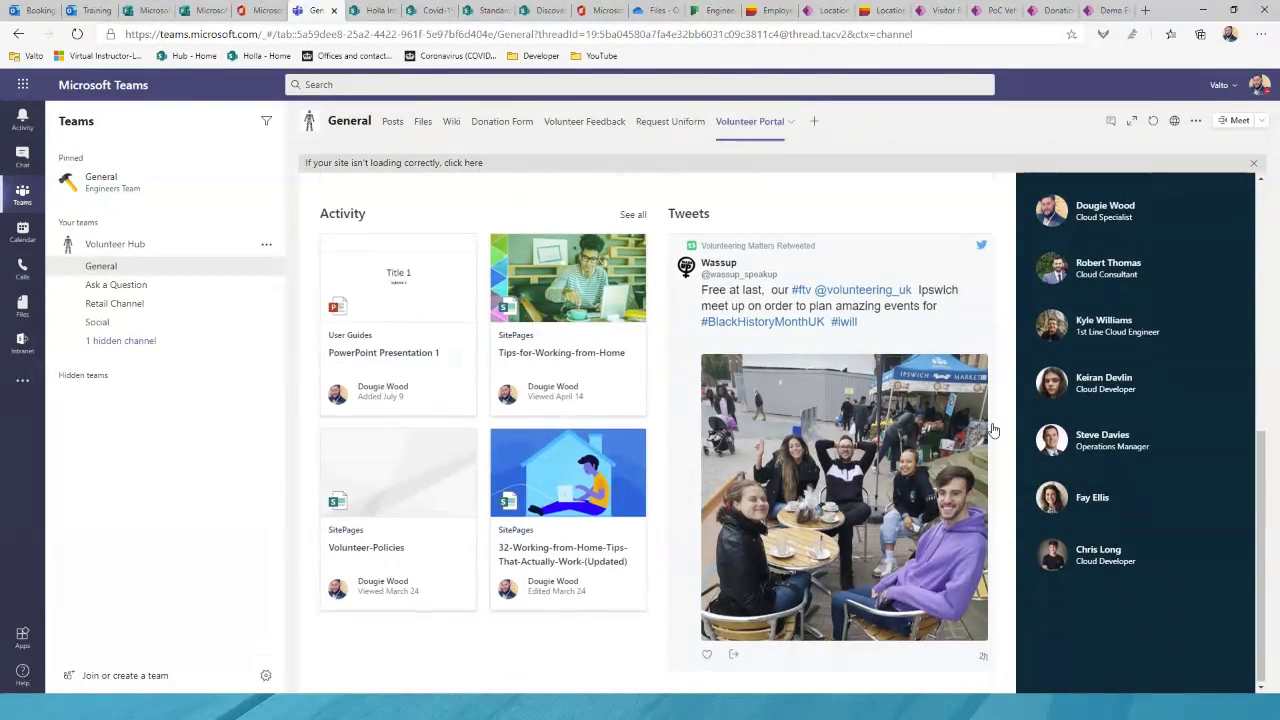
scroll(993, 430, "up", 6)
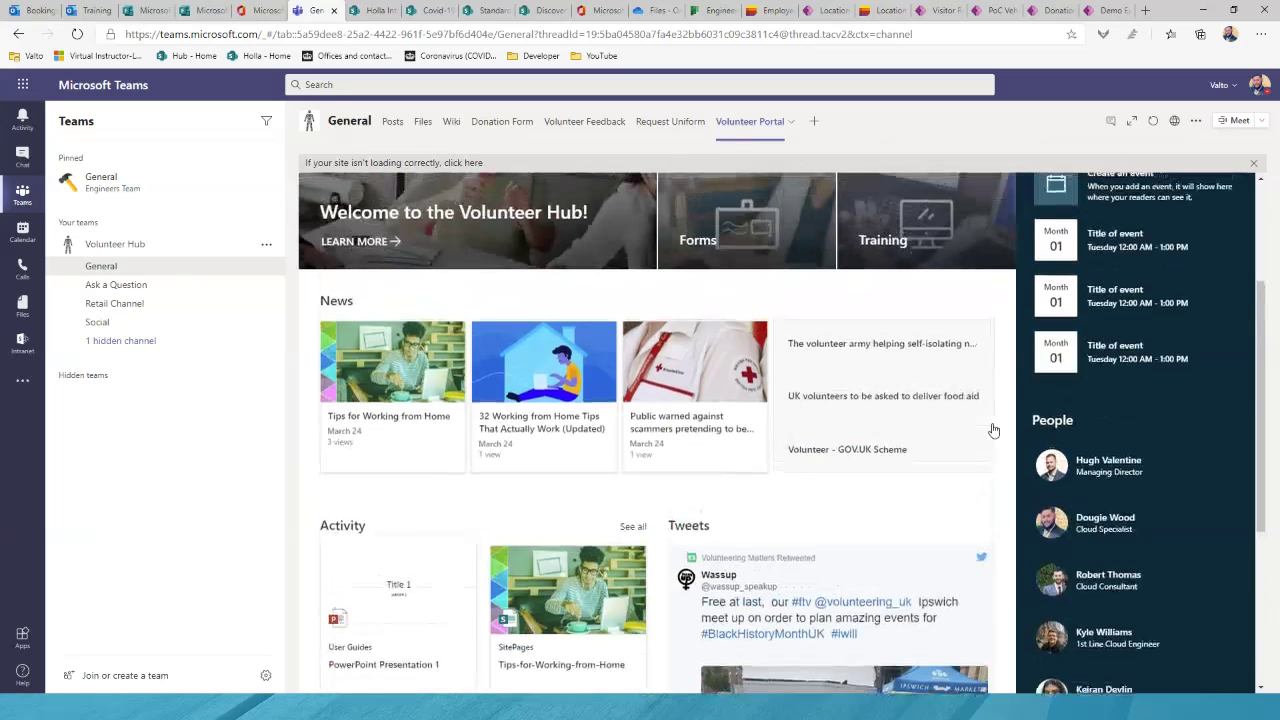
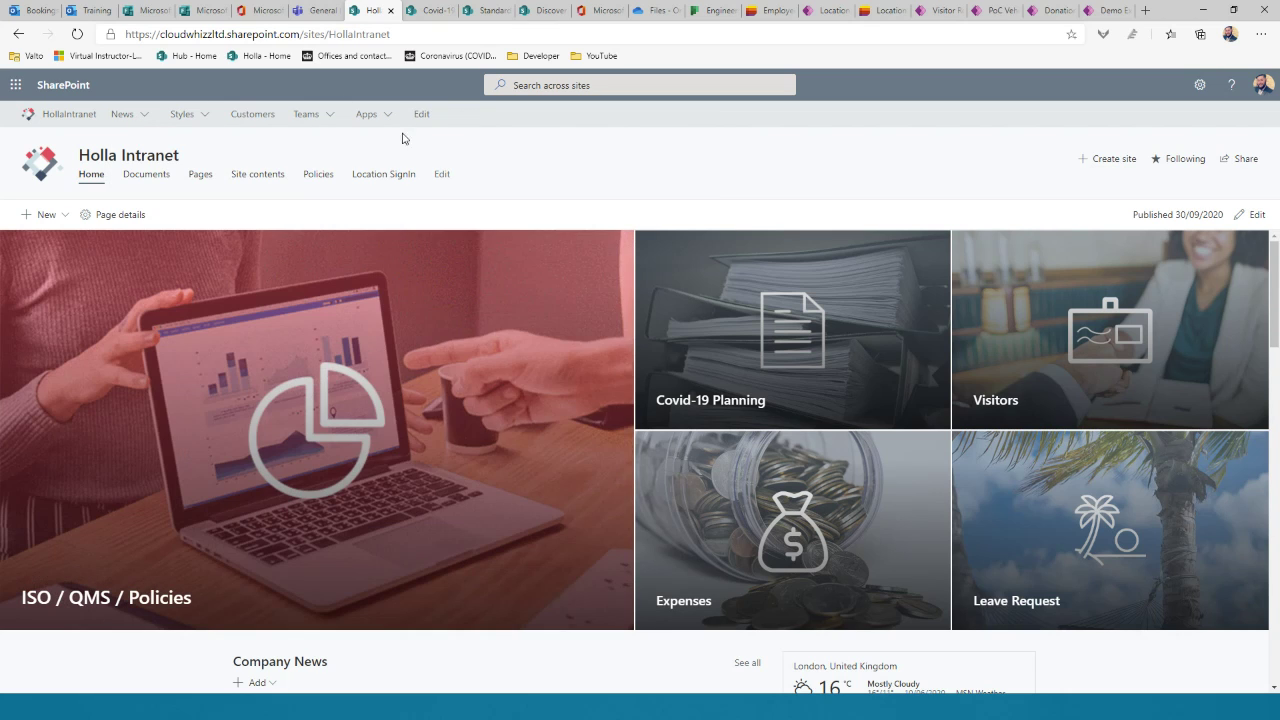
mouse_move(384, 116)
left_click(316, 124)
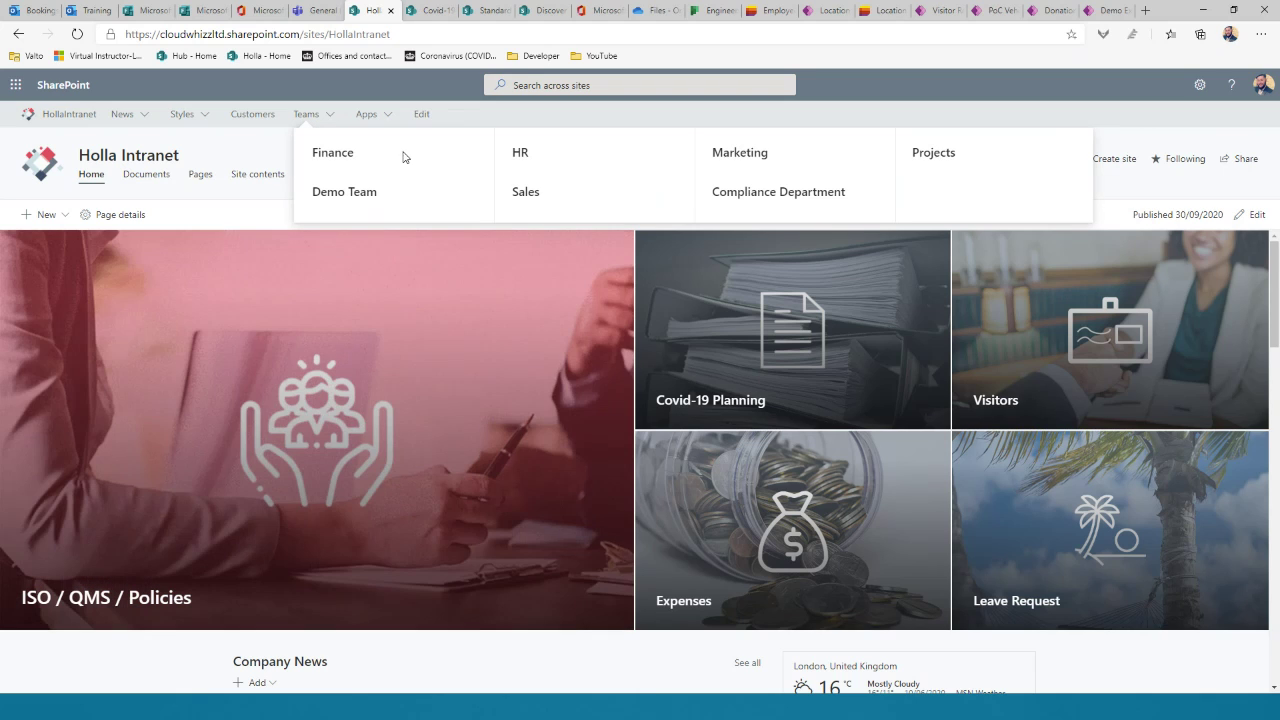
left_click(499, 115)
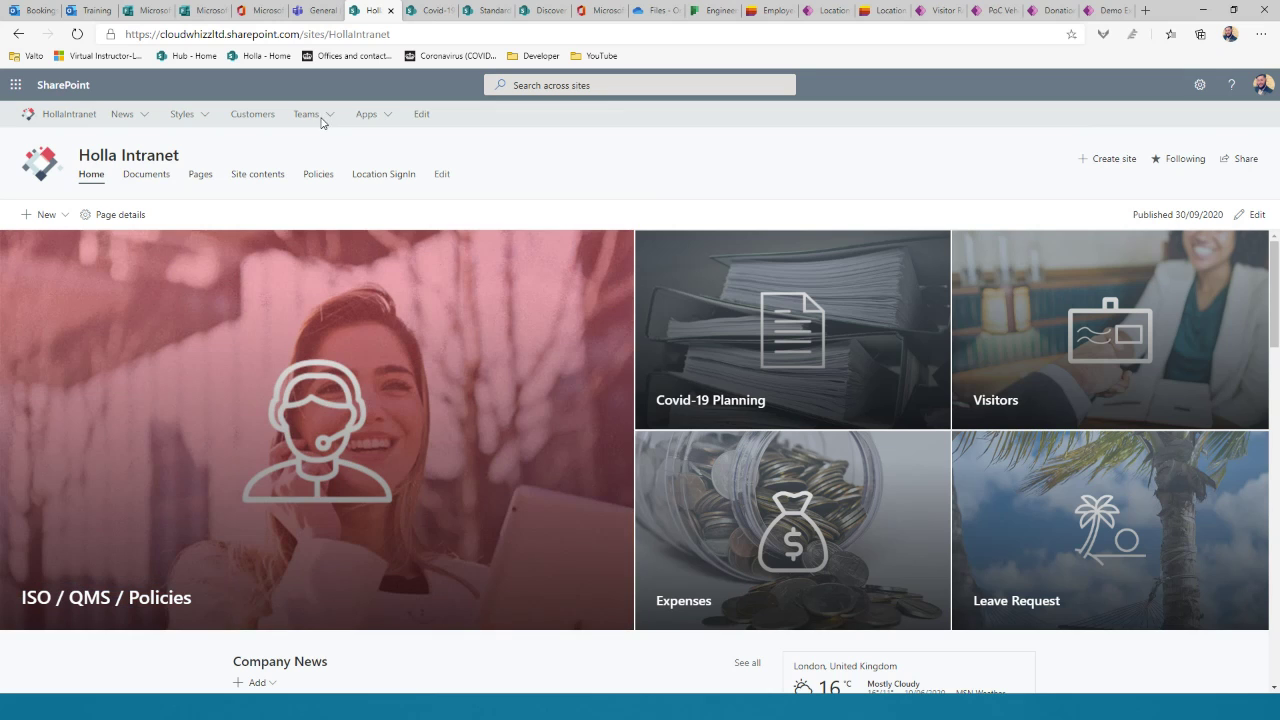
left_click(328, 116)
left_click(340, 152)
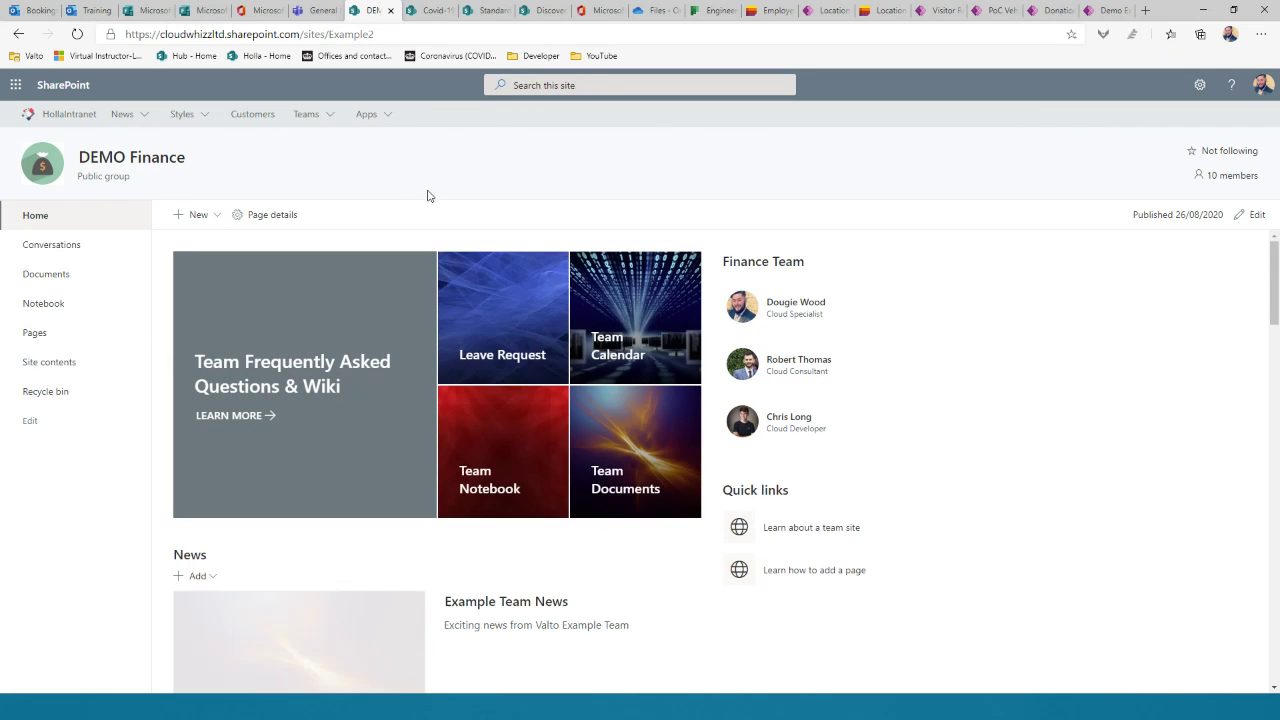
scroll(300, 480, "down", 2)
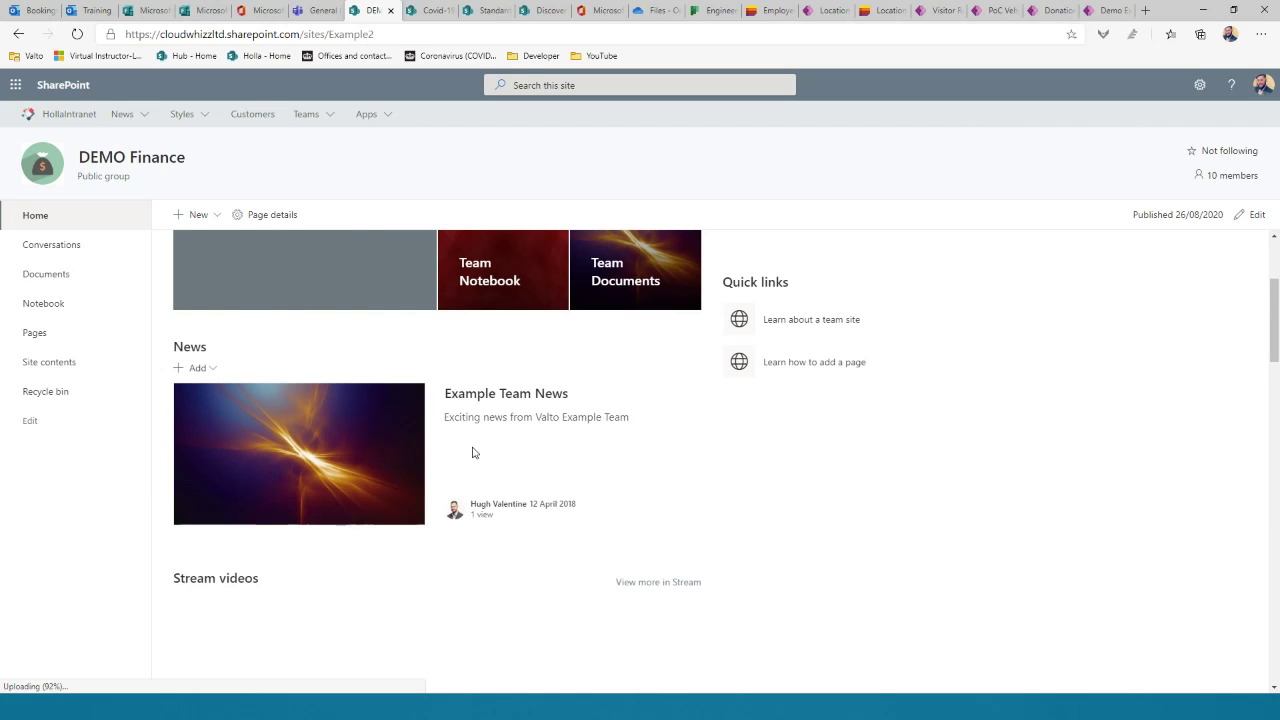
scroll(540, 440, "up", 1)
scroll(619, 434, "up", 2)
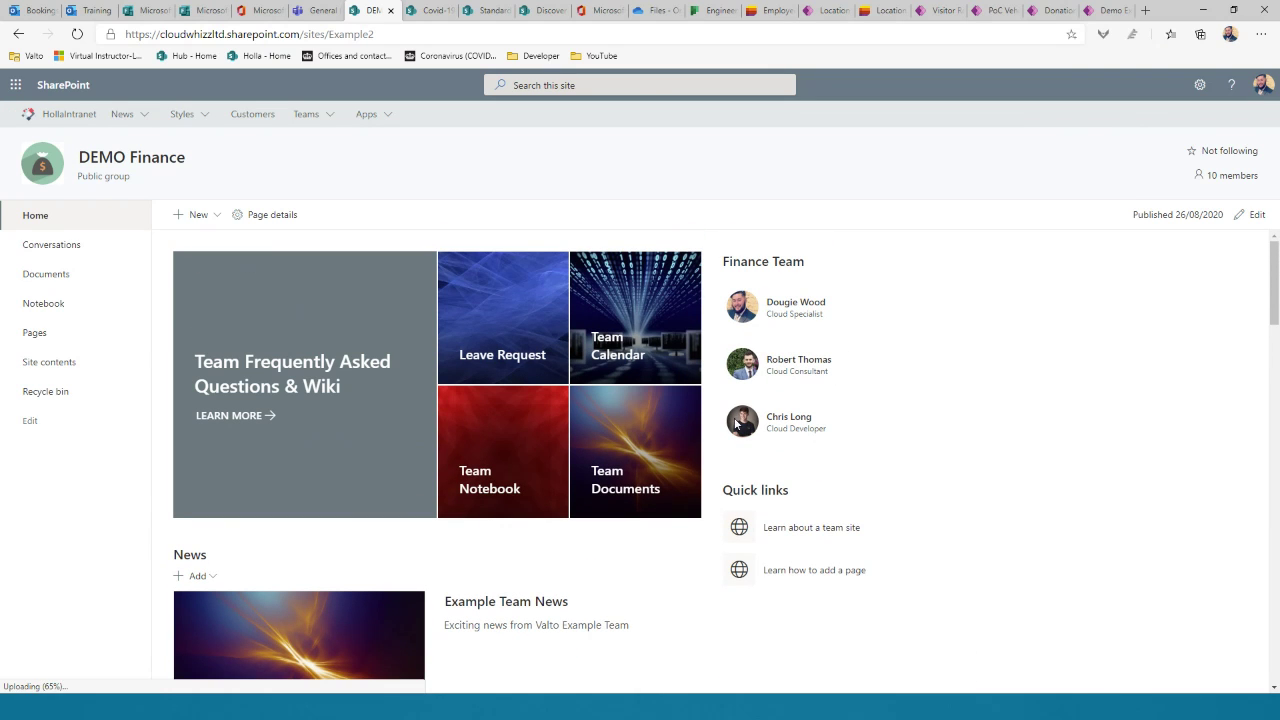
left_click(19, 34)
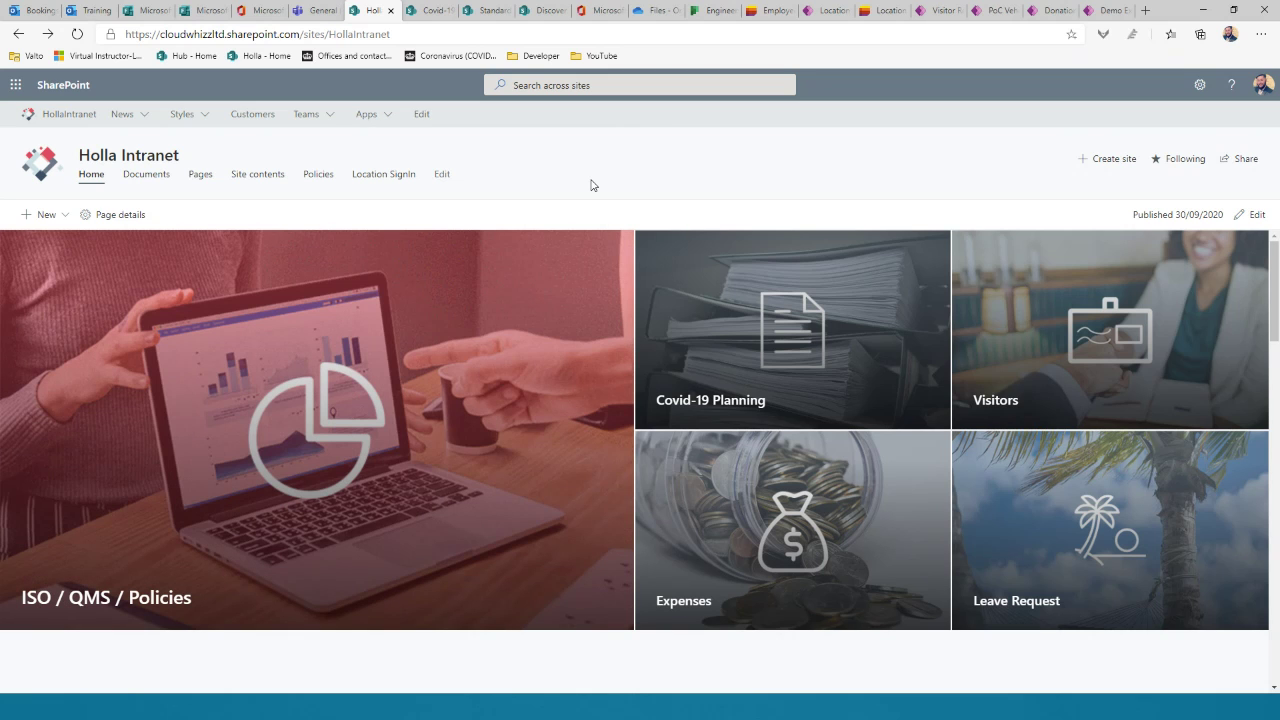
scroll(673, 314, "down", 2)
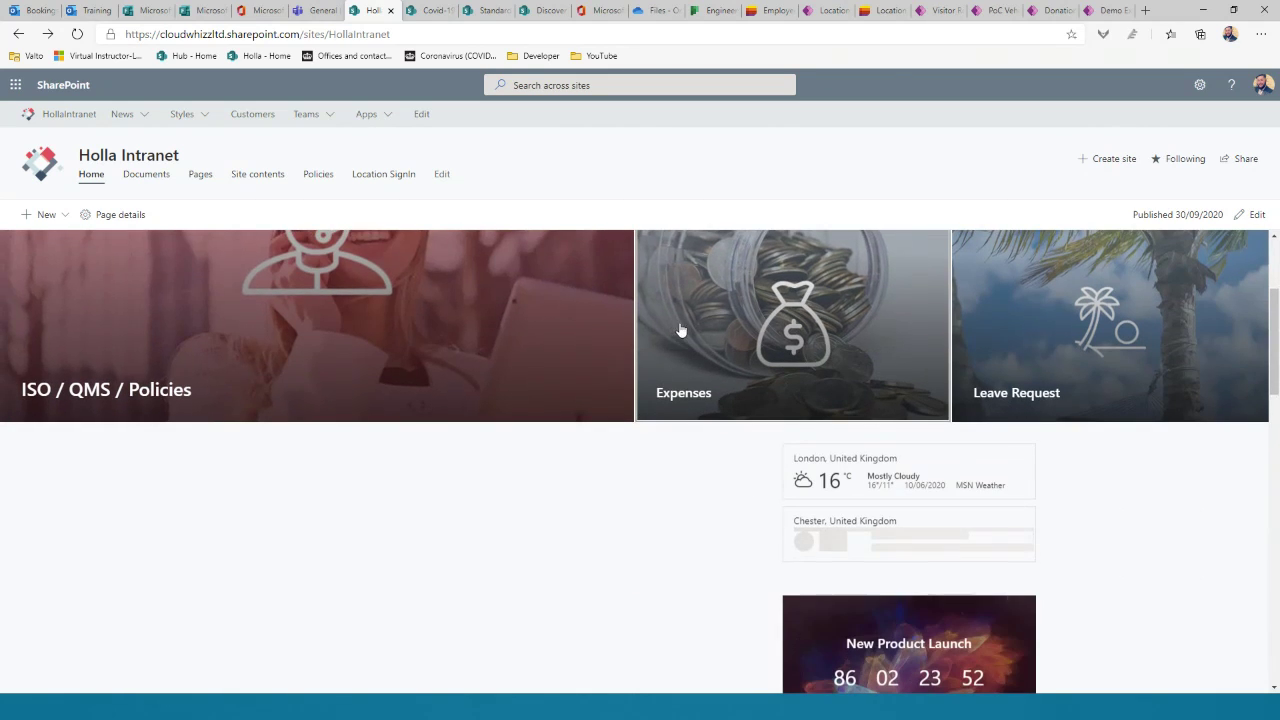
scroll(617, 370, "down", 1)
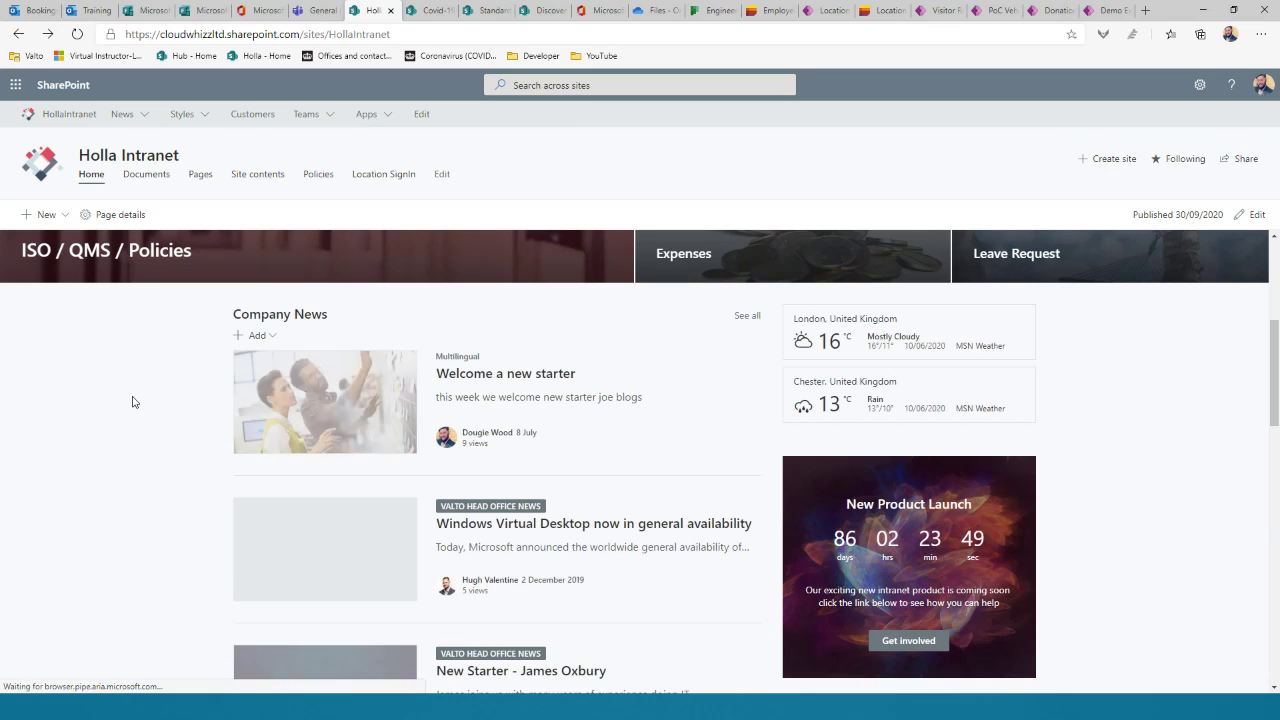
scroll(133, 402, "down", 1)
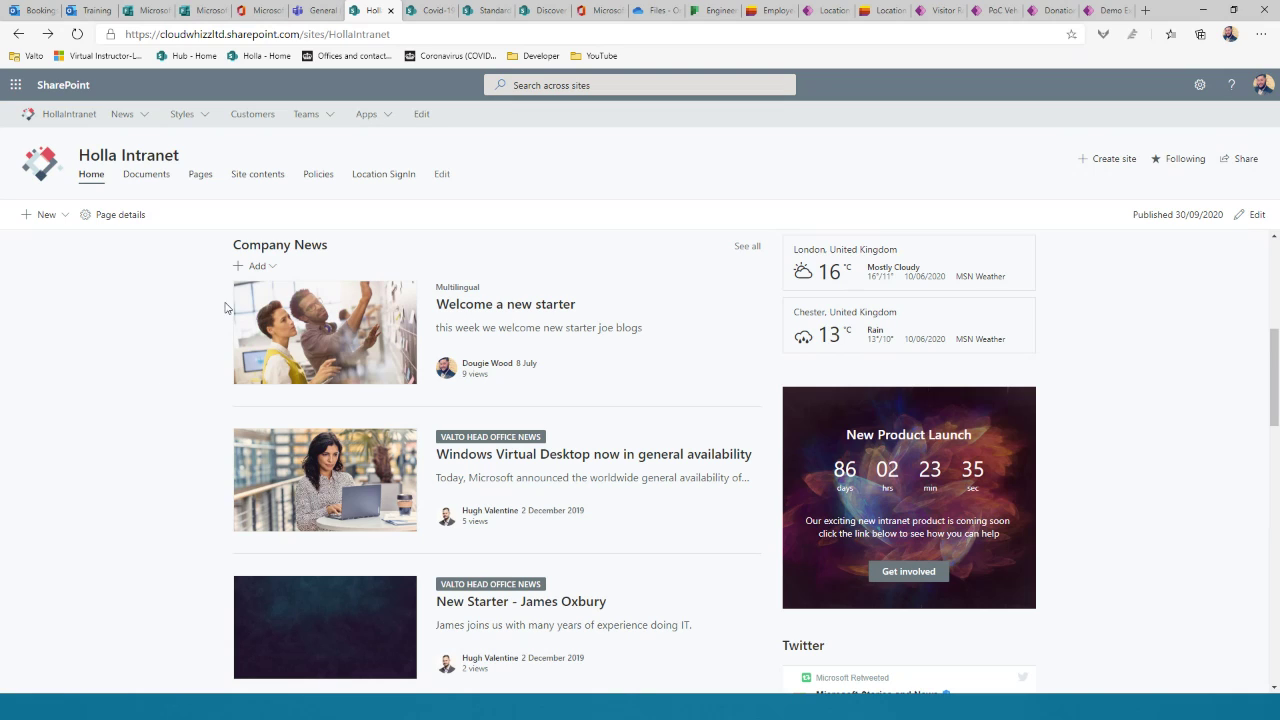
left_click(264, 268)
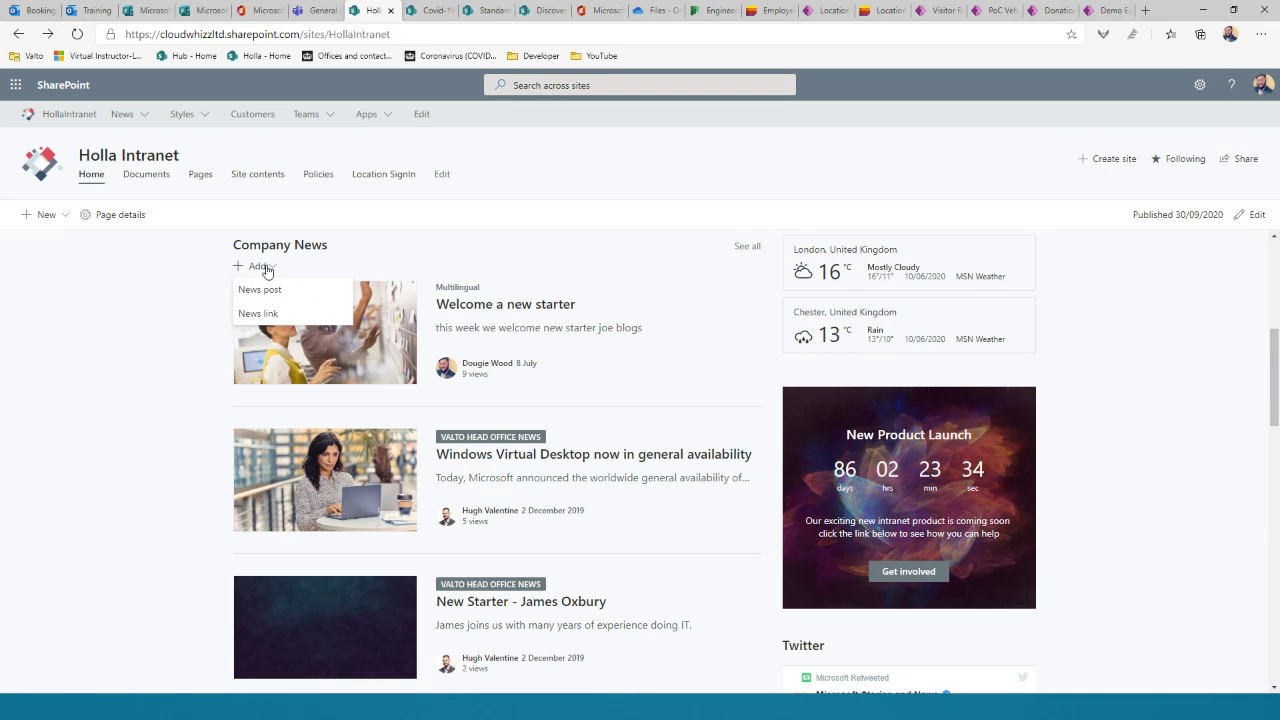
left_click(180, 334)
left_click(325, 321)
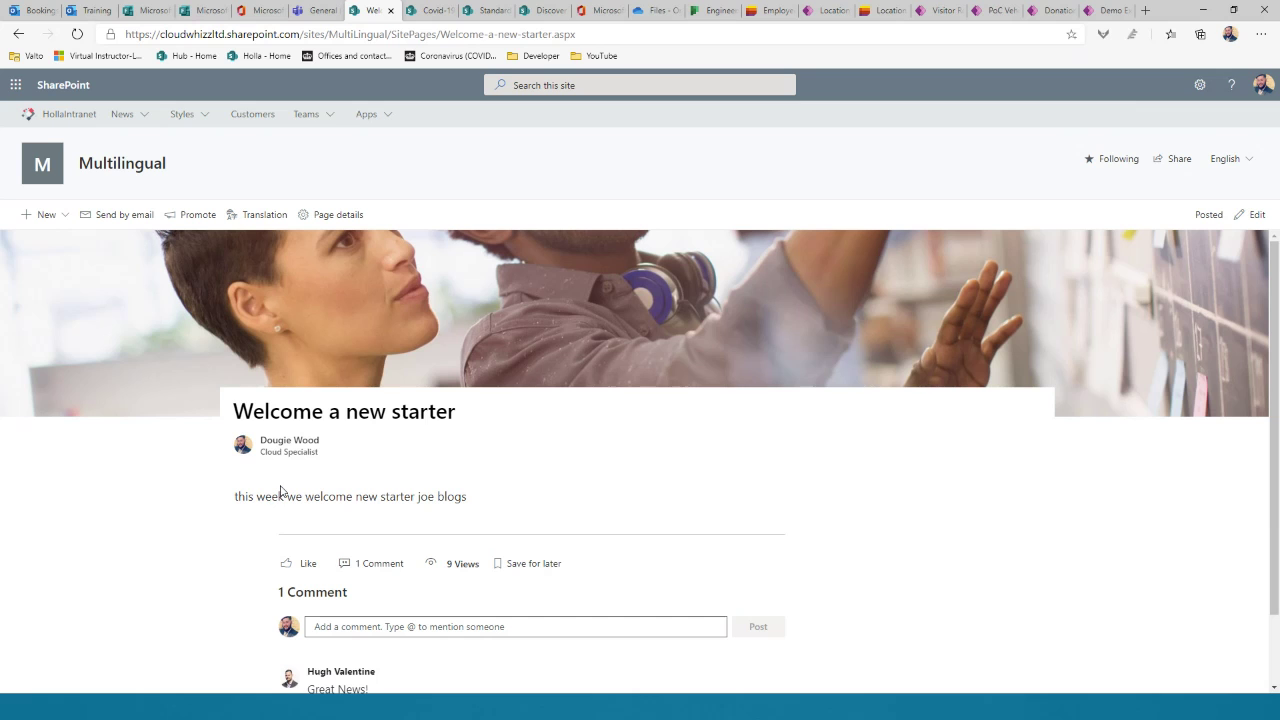
left_click(18, 33)
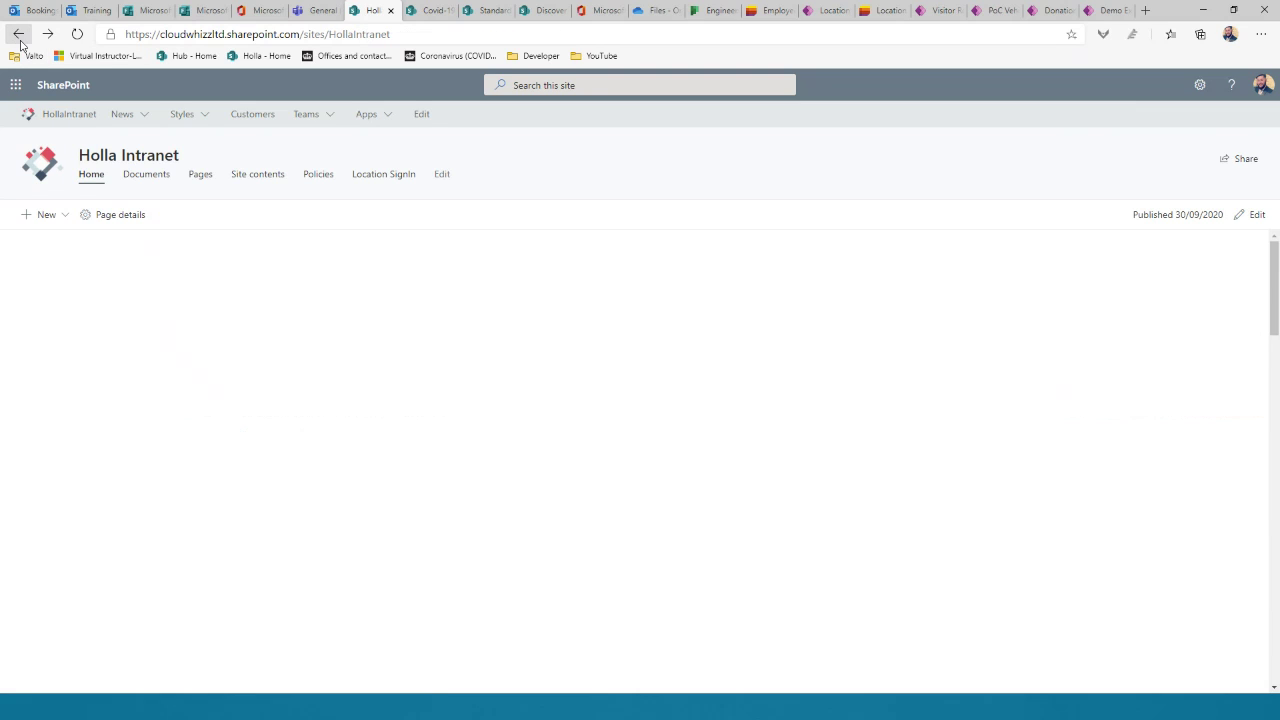
scroll(253, 376, "down", 3)
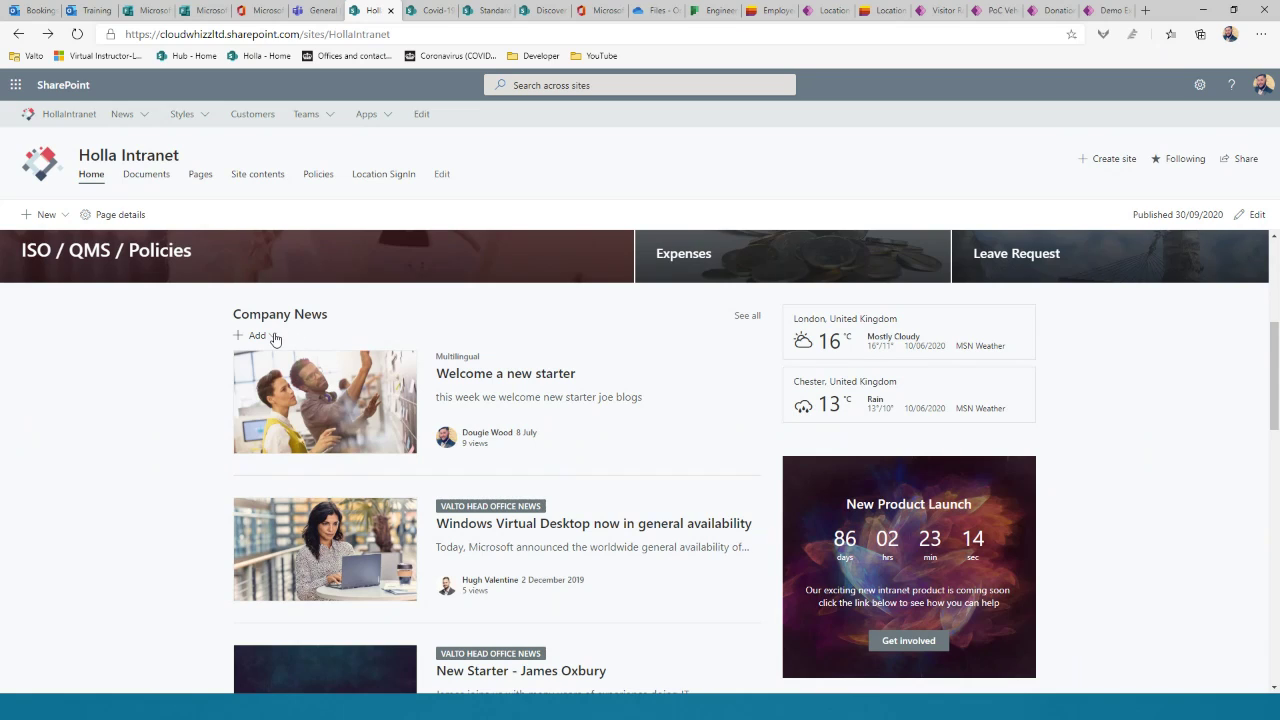
left_click(272, 336)
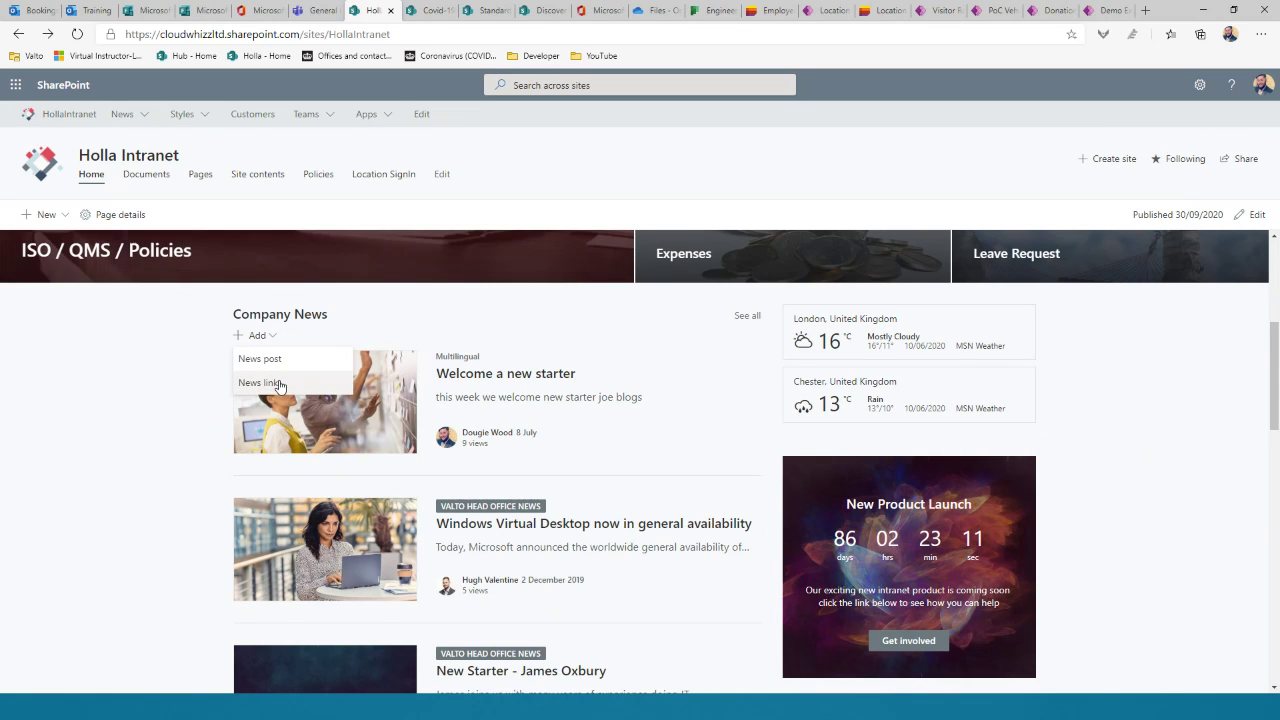
left_click(185, 398)
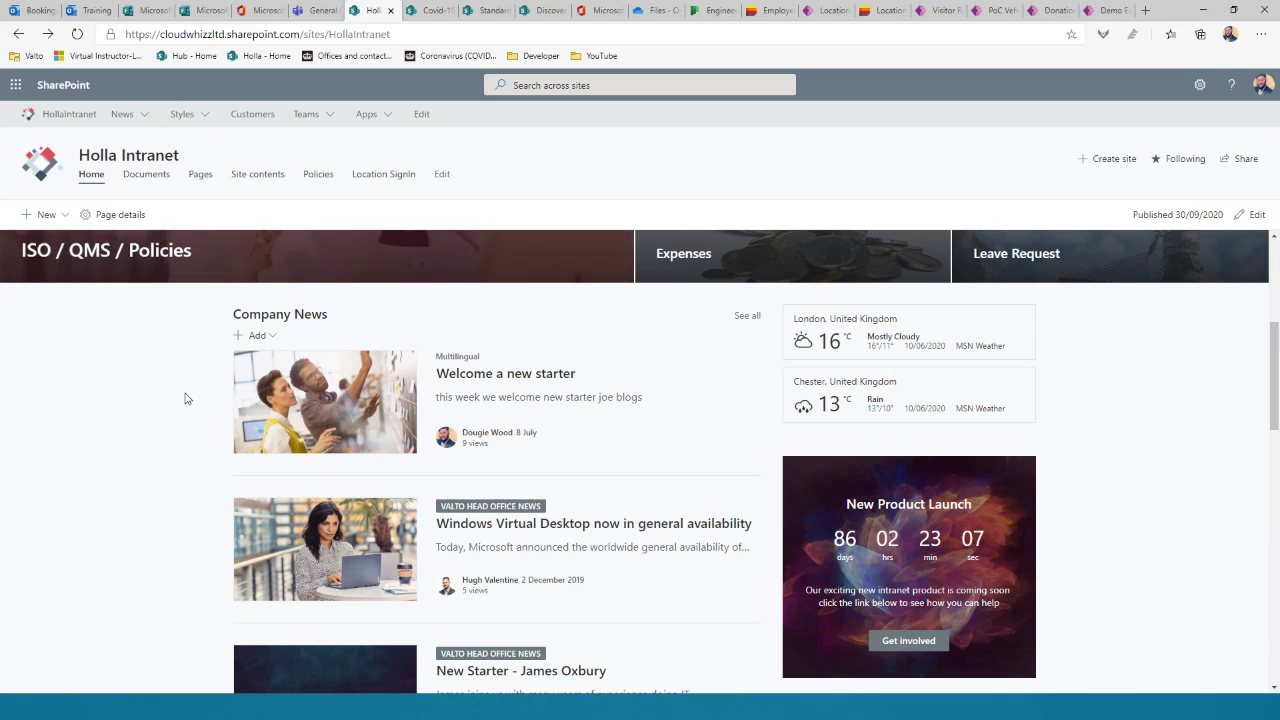
left_click(257, 336)
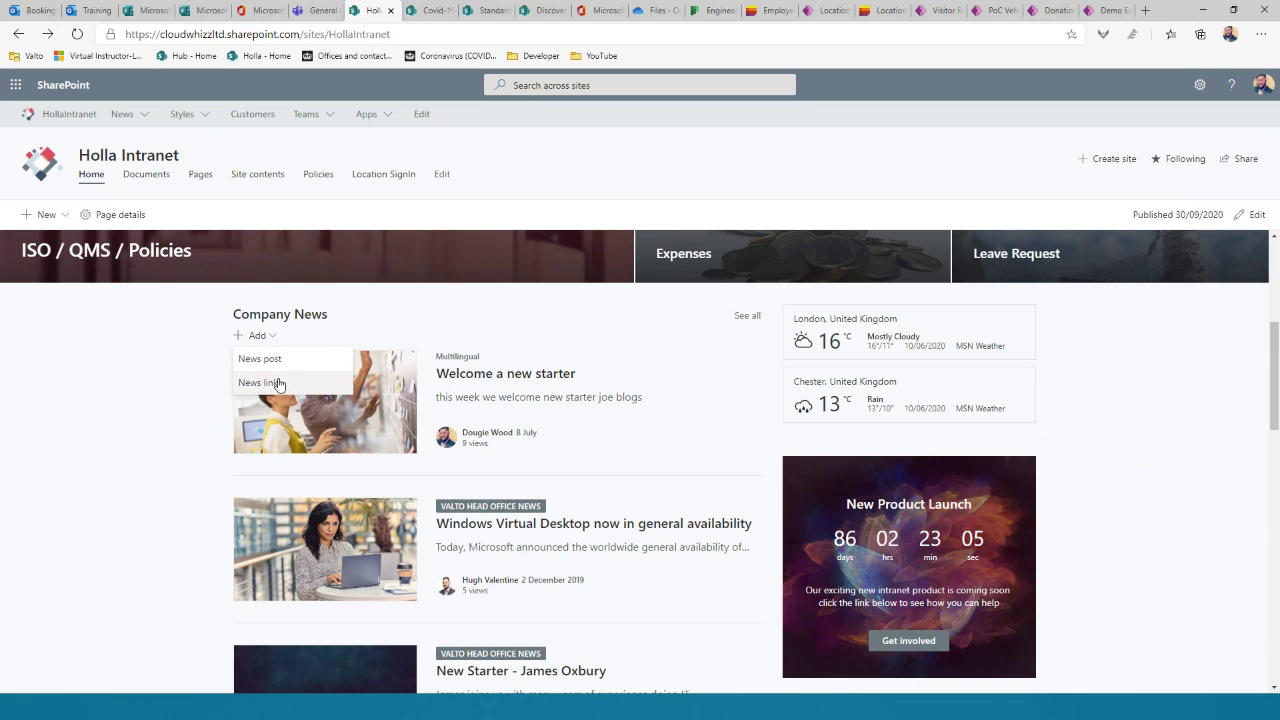
left_click(268, 383)
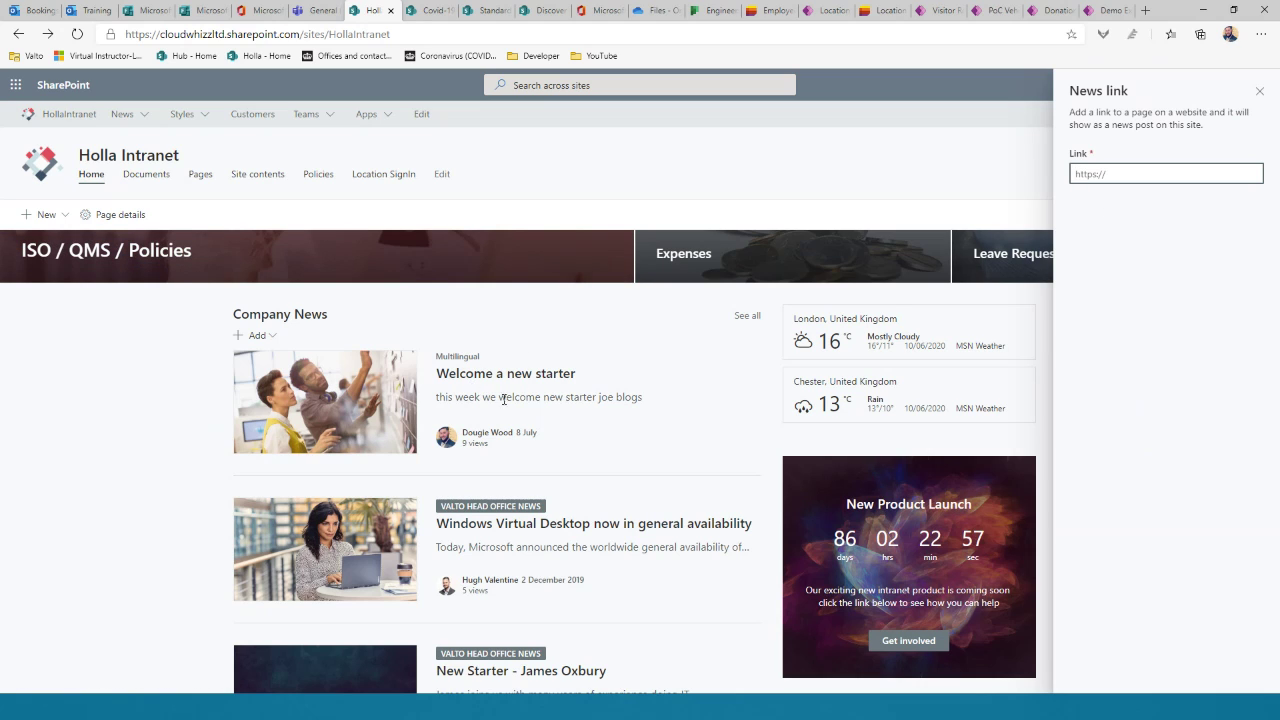
left_click(1259, 91)
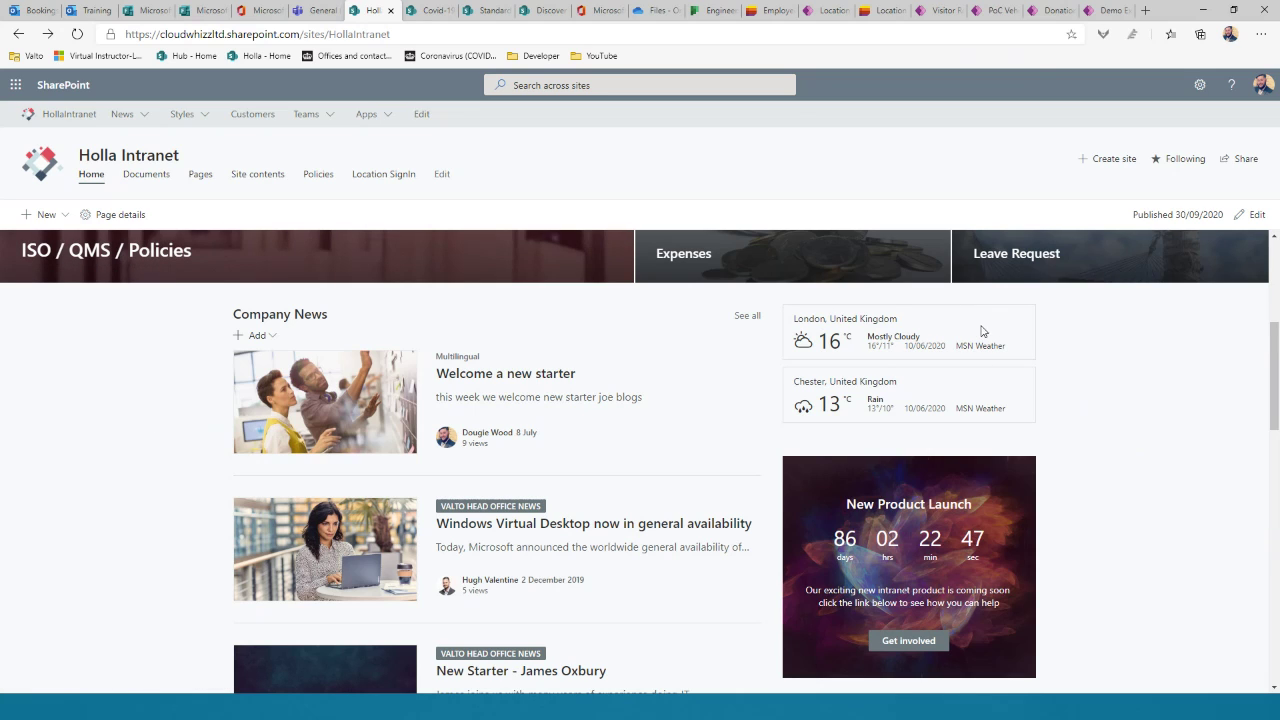
scroll(1078, 350, "down", 1)
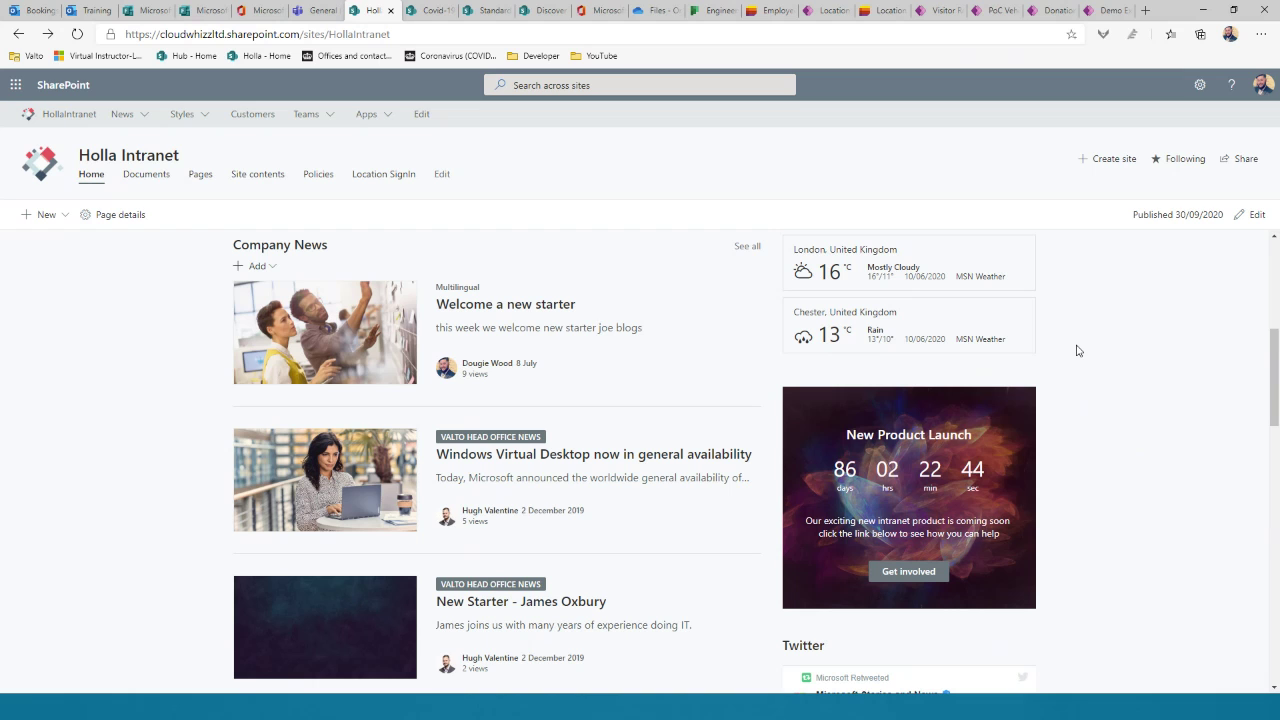
scroll(1075, 360, "down", 1)
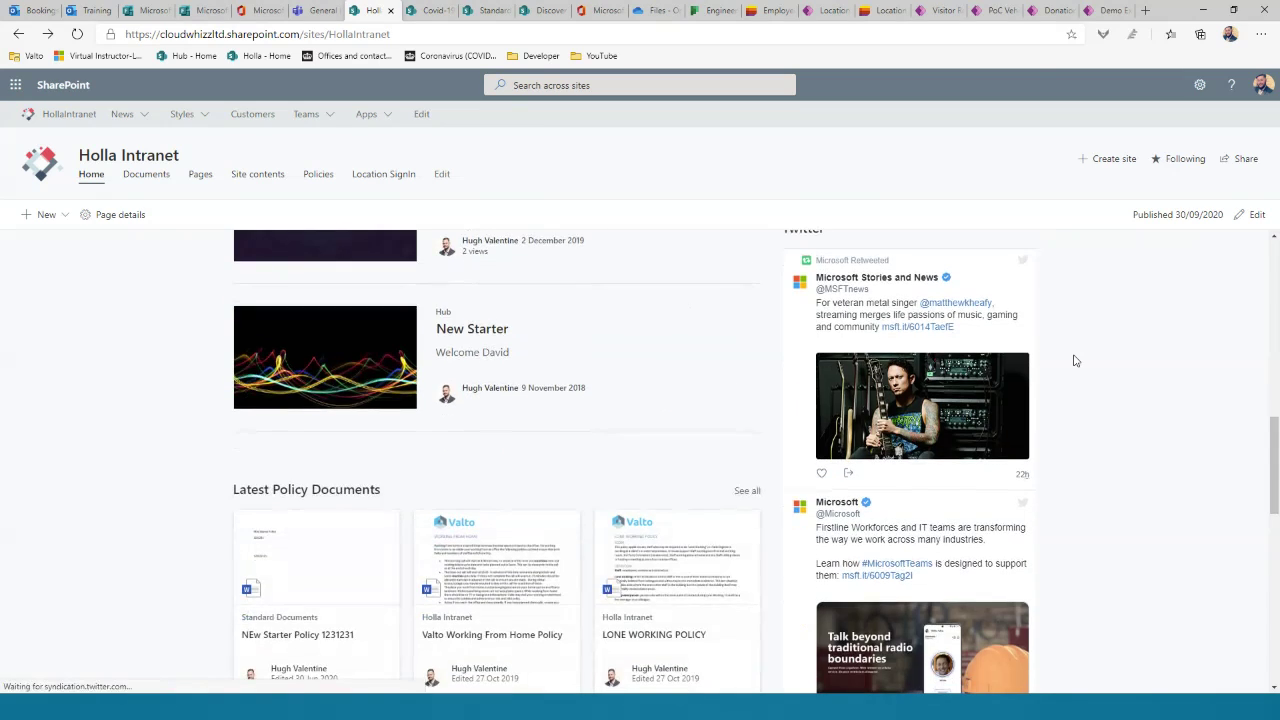
scroll(1075, 360, "up", 1)
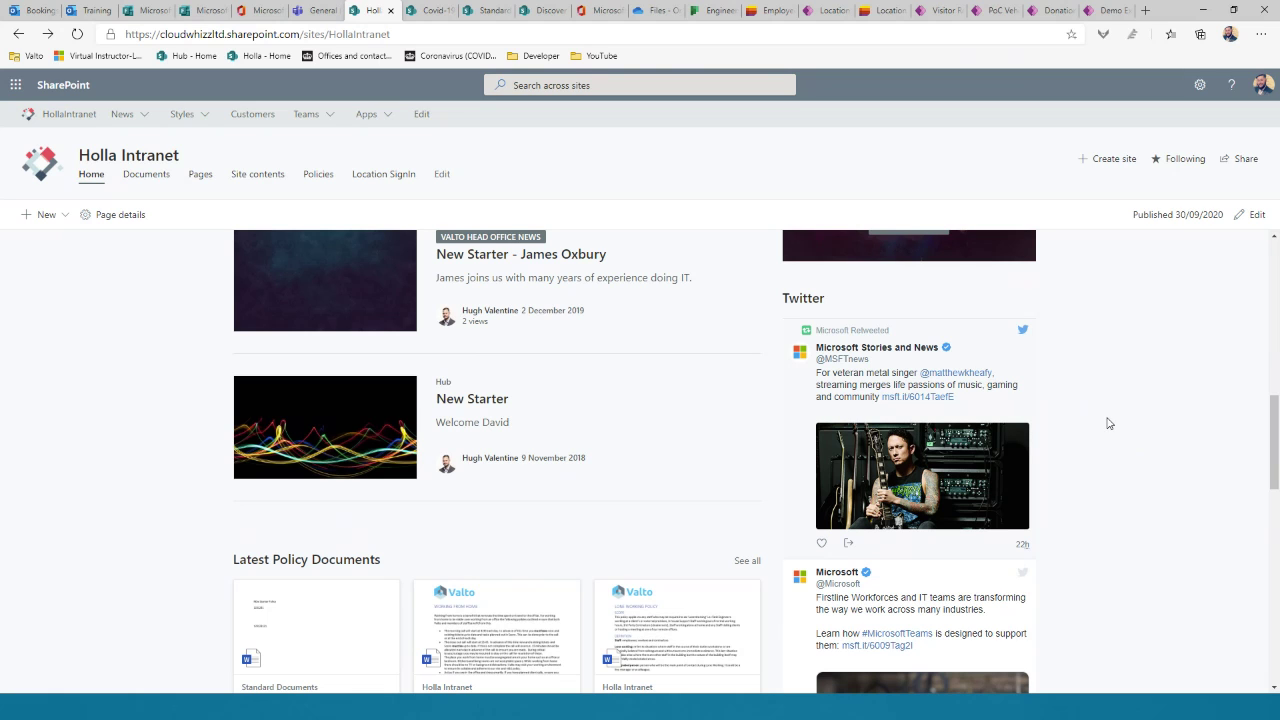
scroll(1100, 428, "down", 1)
scroll(1087, 433, "down", 4)
scroll(1087, 433, "up", 2)
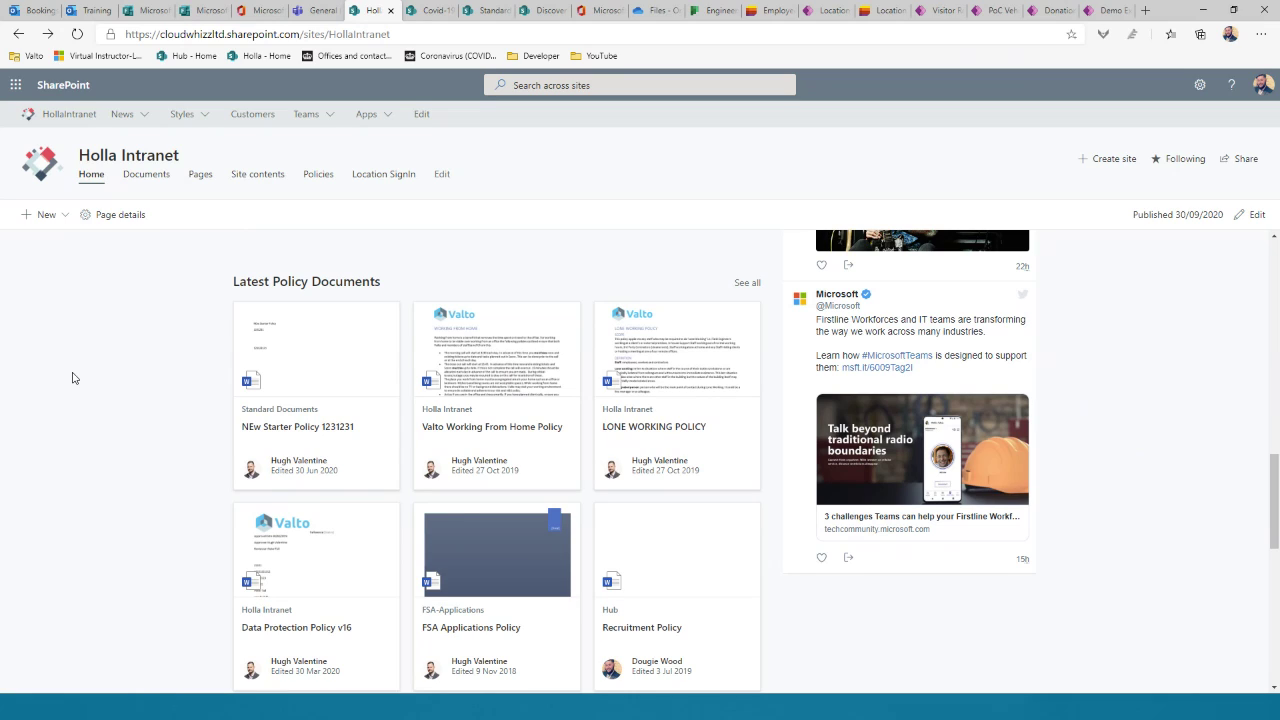
scroll(72, 378, "down", 5)
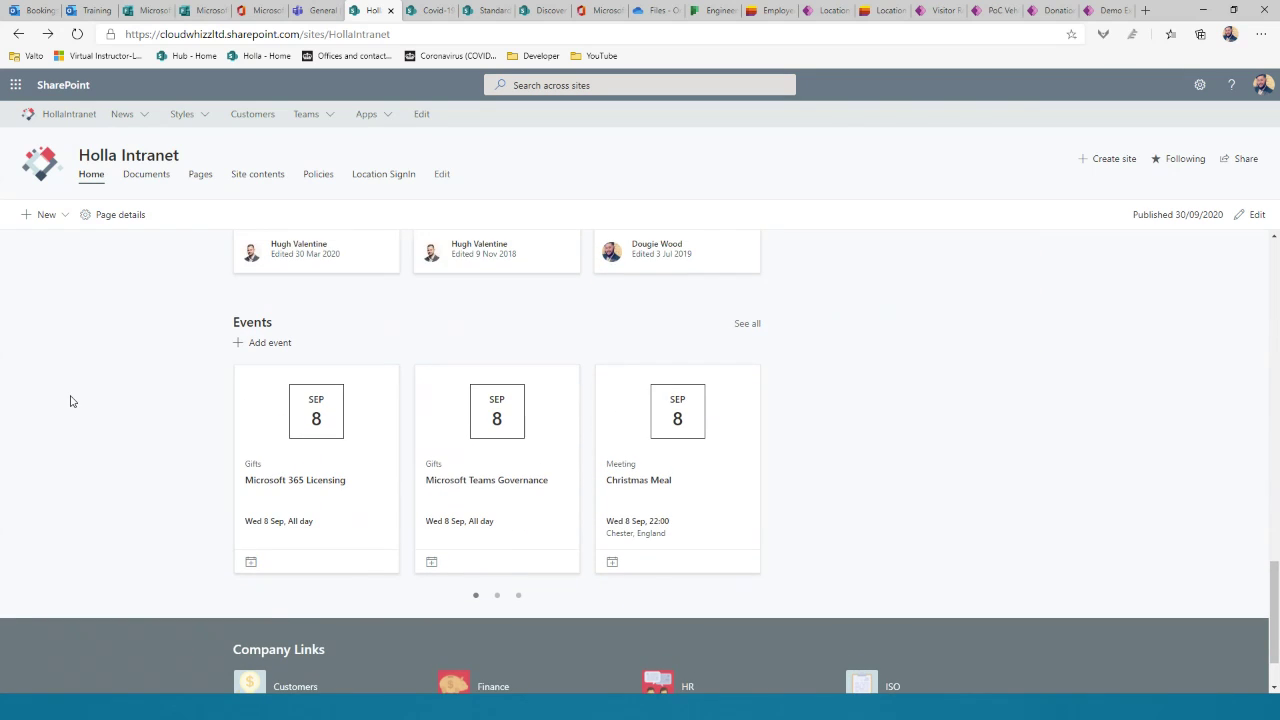
scroll(70, 401, "down", 1)
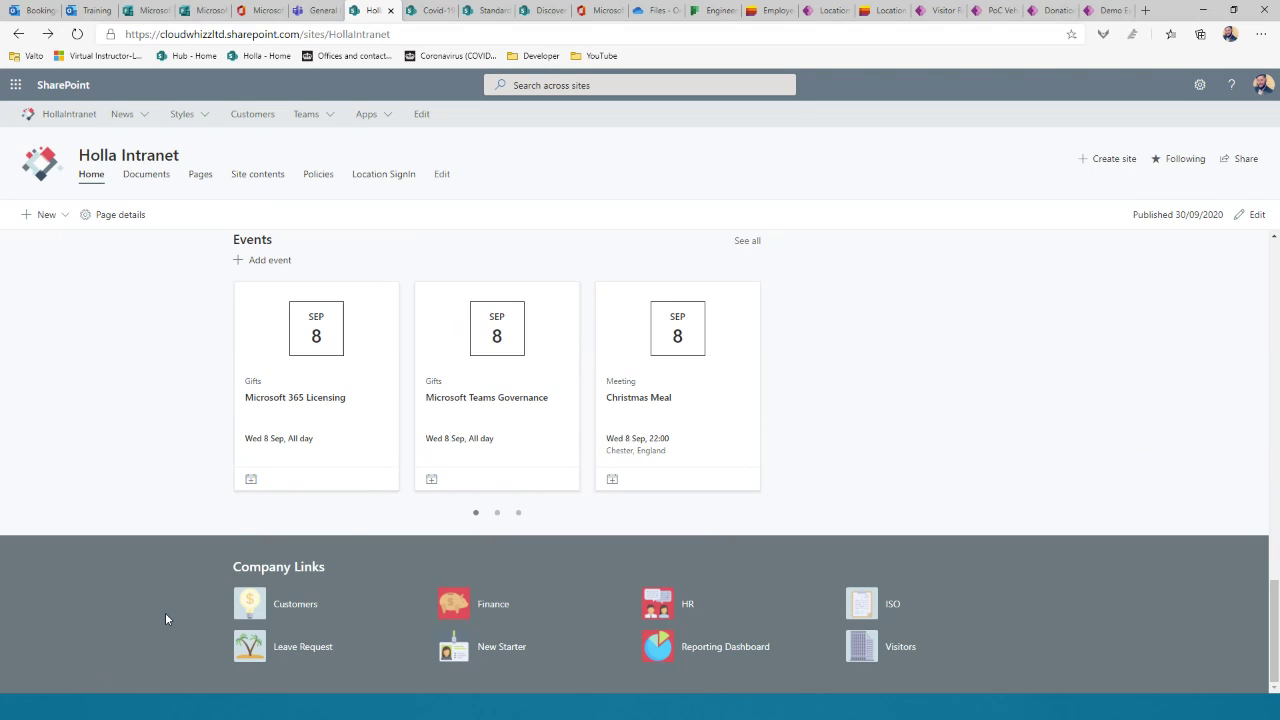
scroll(165, 612, "up", 2)
scroll(165, 617, "up", 12)
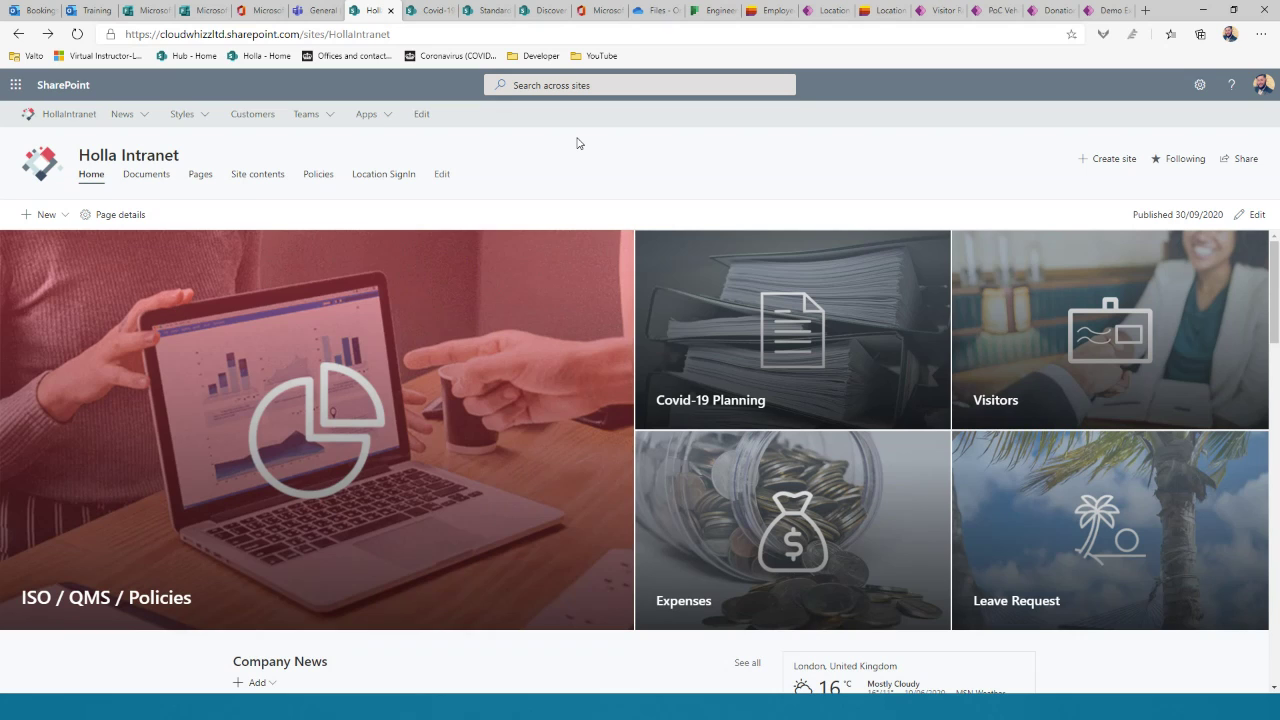
Step: Pass through the Covid-19 page to the Standard Documents library of six policy documents
left_click(434, 17)
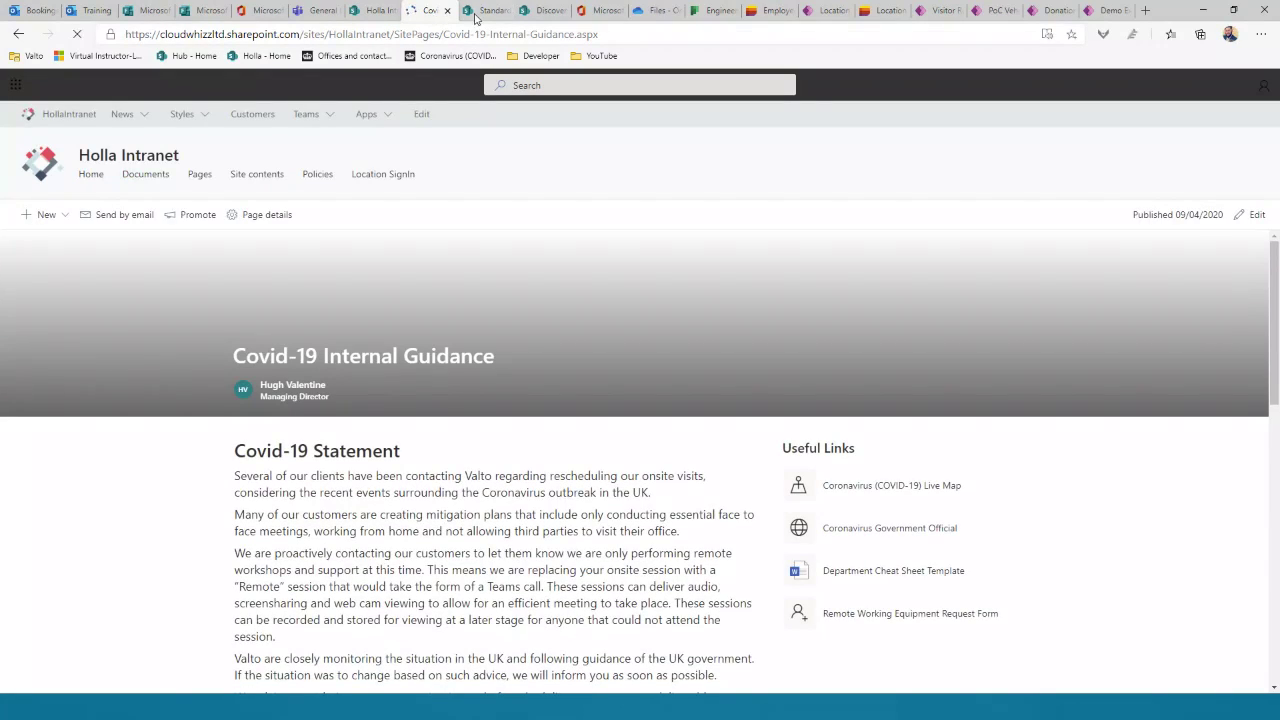
left_click(480, 17)
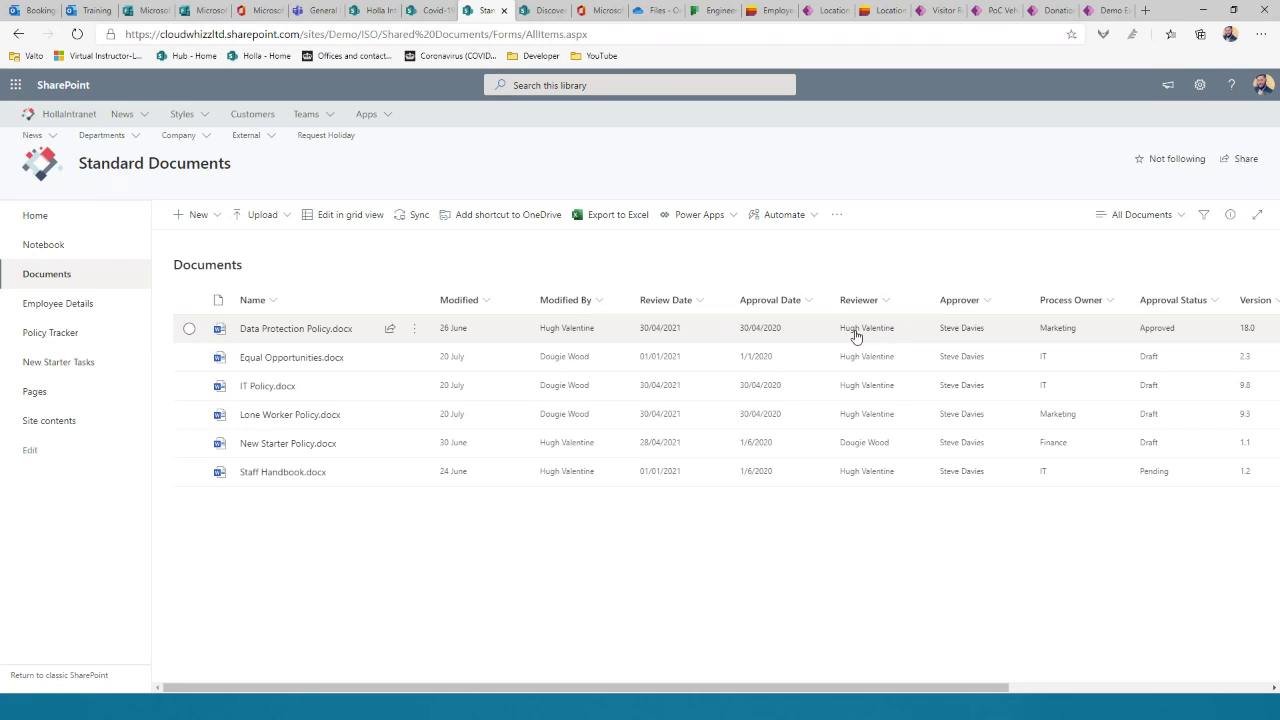
Step: Scroll across all Documents library columns and back, then open the Policy Tracker list
mouse_move(850, 336)
left_click_drag(837, 690, 1003, 672)
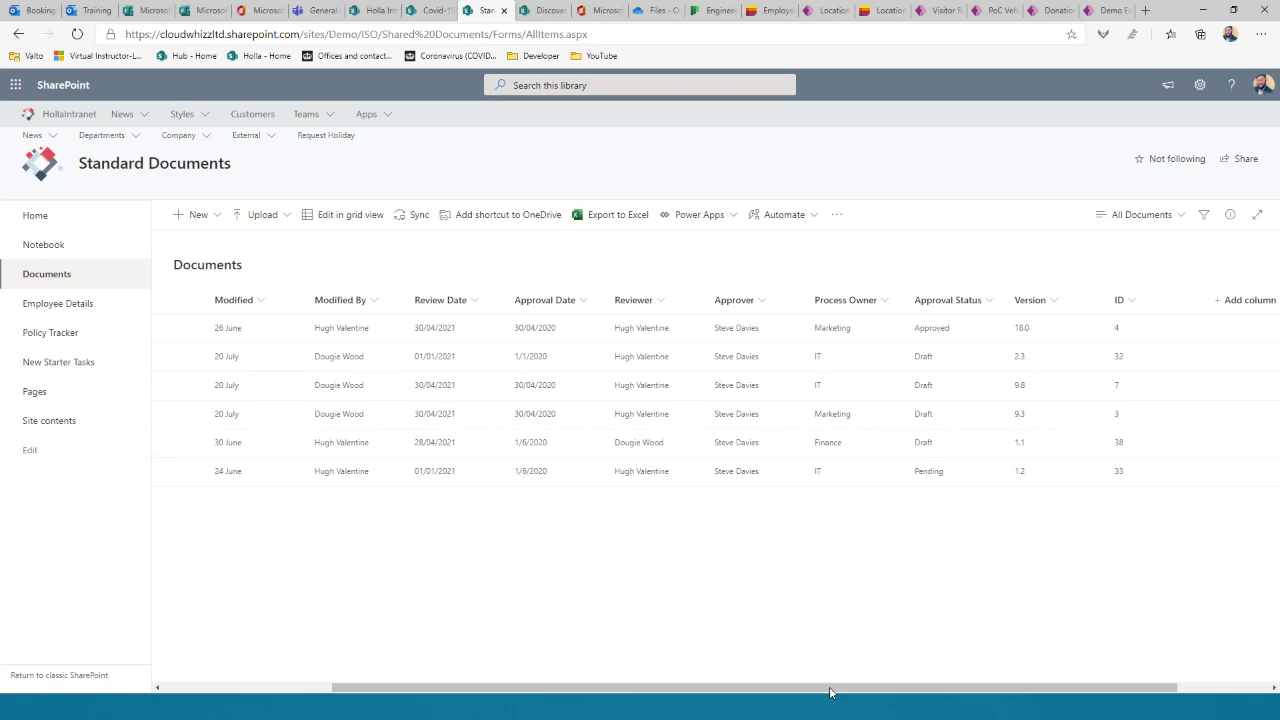
left_click_drag(860, 681, 395, 662)
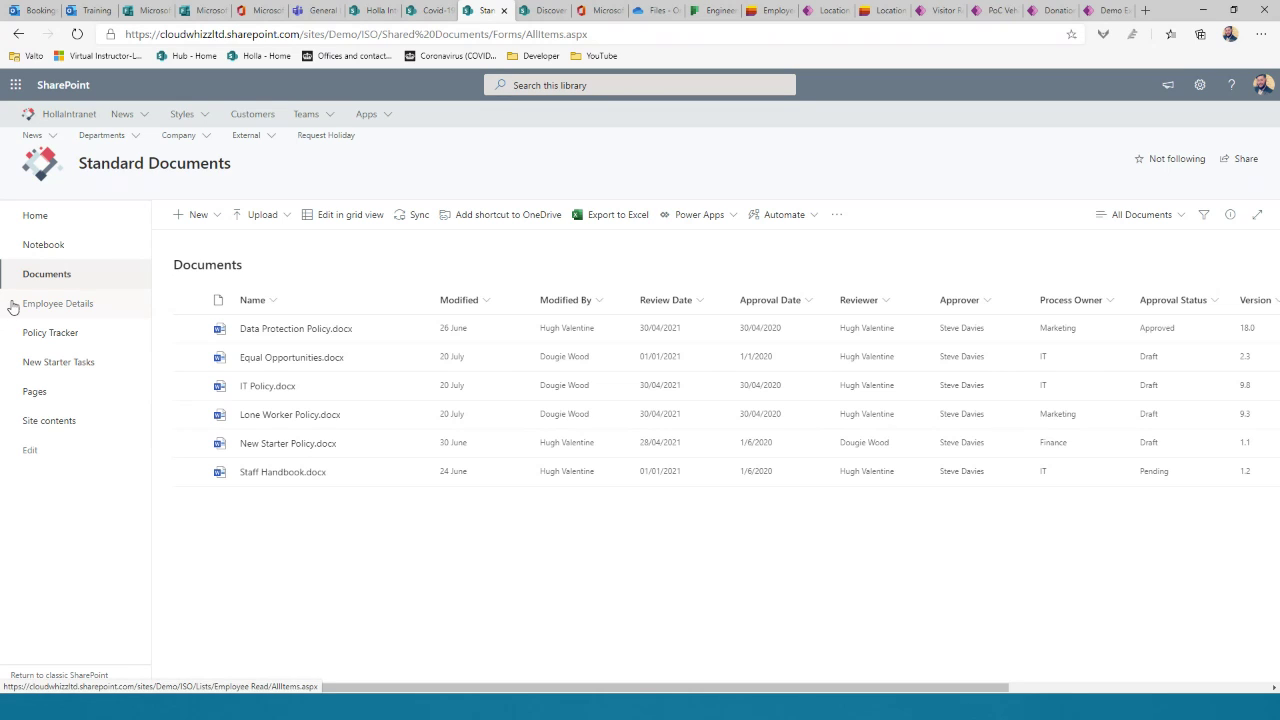
left_click(86, 336)
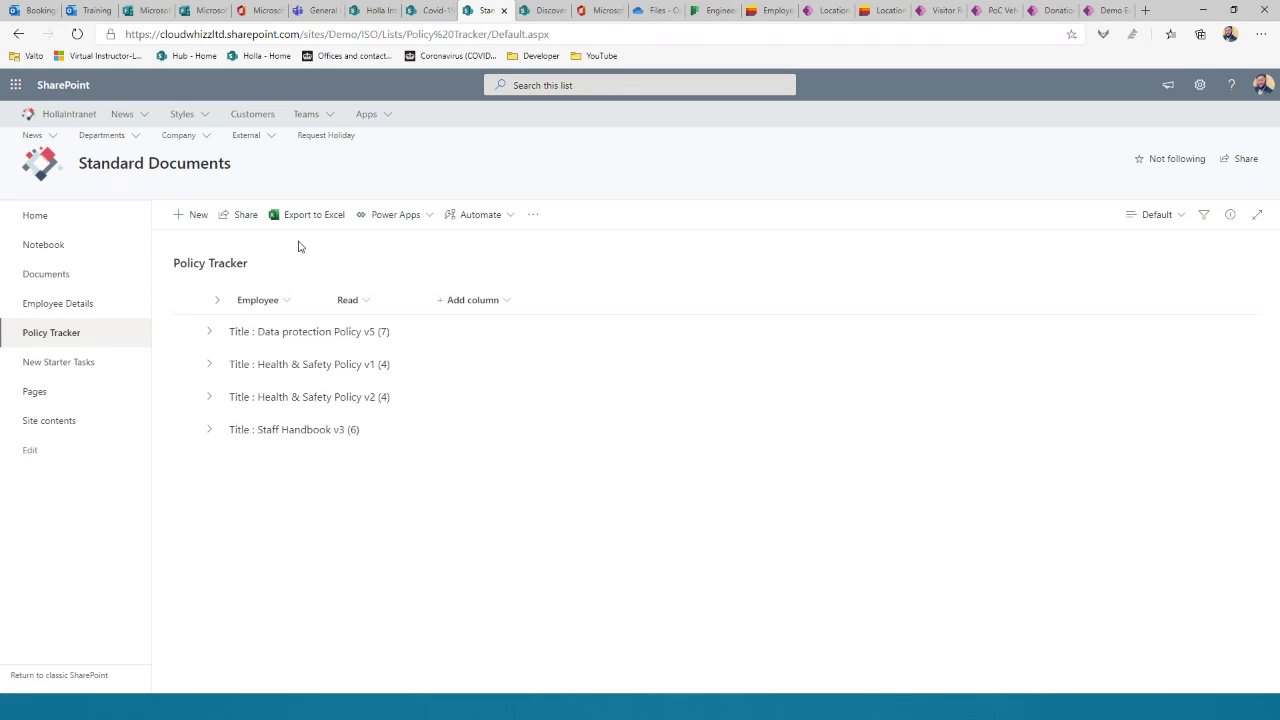
Step: Expand the Data protection Policy v5 group's seven read statuses, then go to the Training Portal
left_click(211, 331)
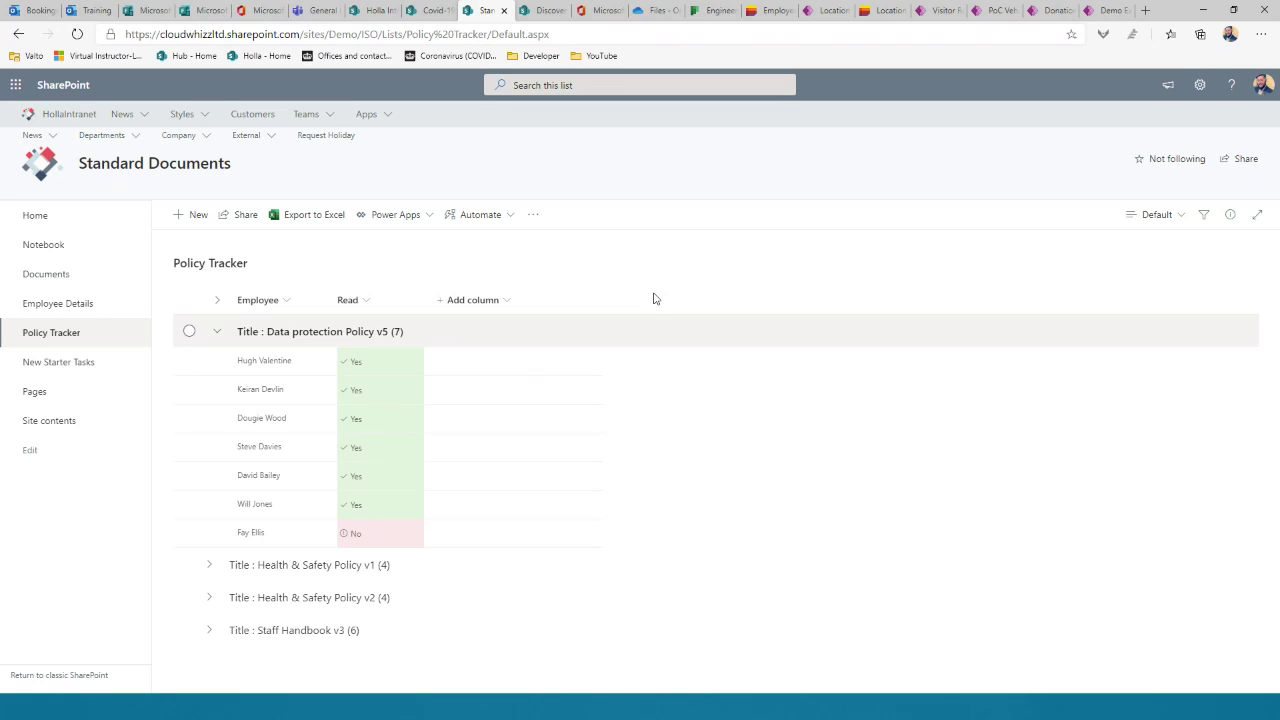
left_click(548, 11)
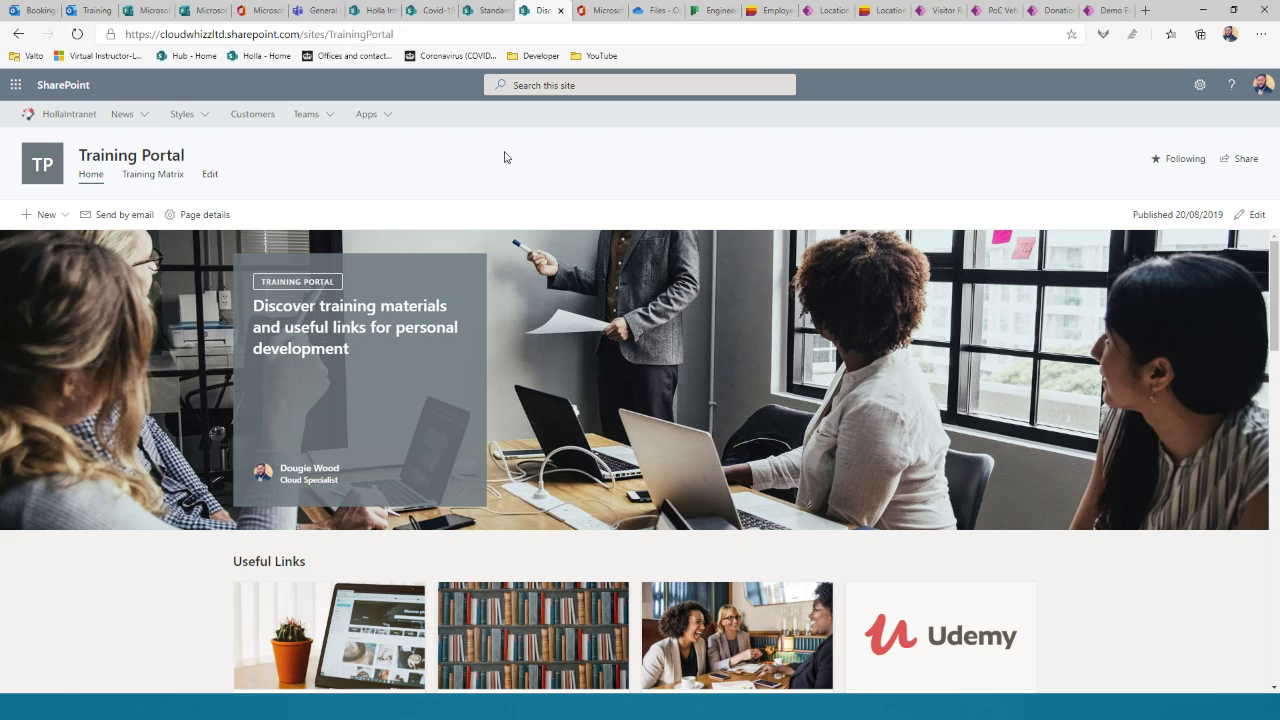
Step: Scroll down and page the Useful Links carousel to the Microsoft Learn and GOV.UK links
scroll(221, 311, "down", 1)
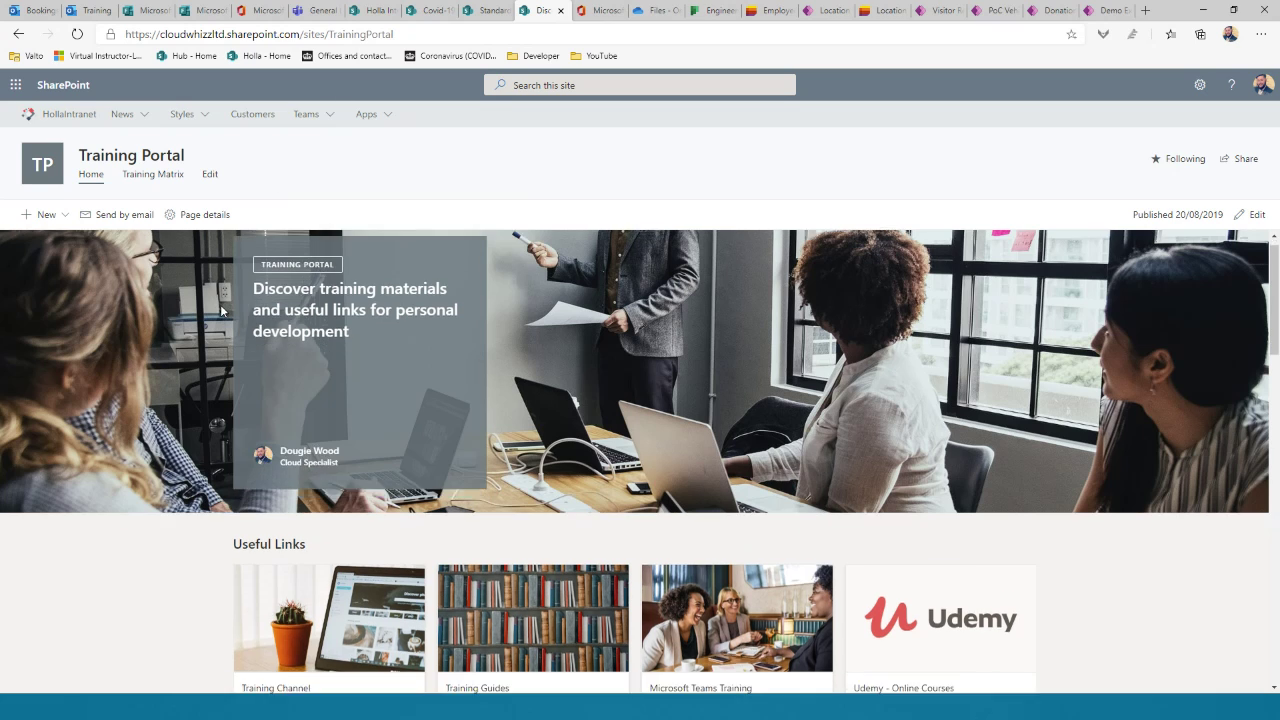
scroll(221, 311, "down", 3)
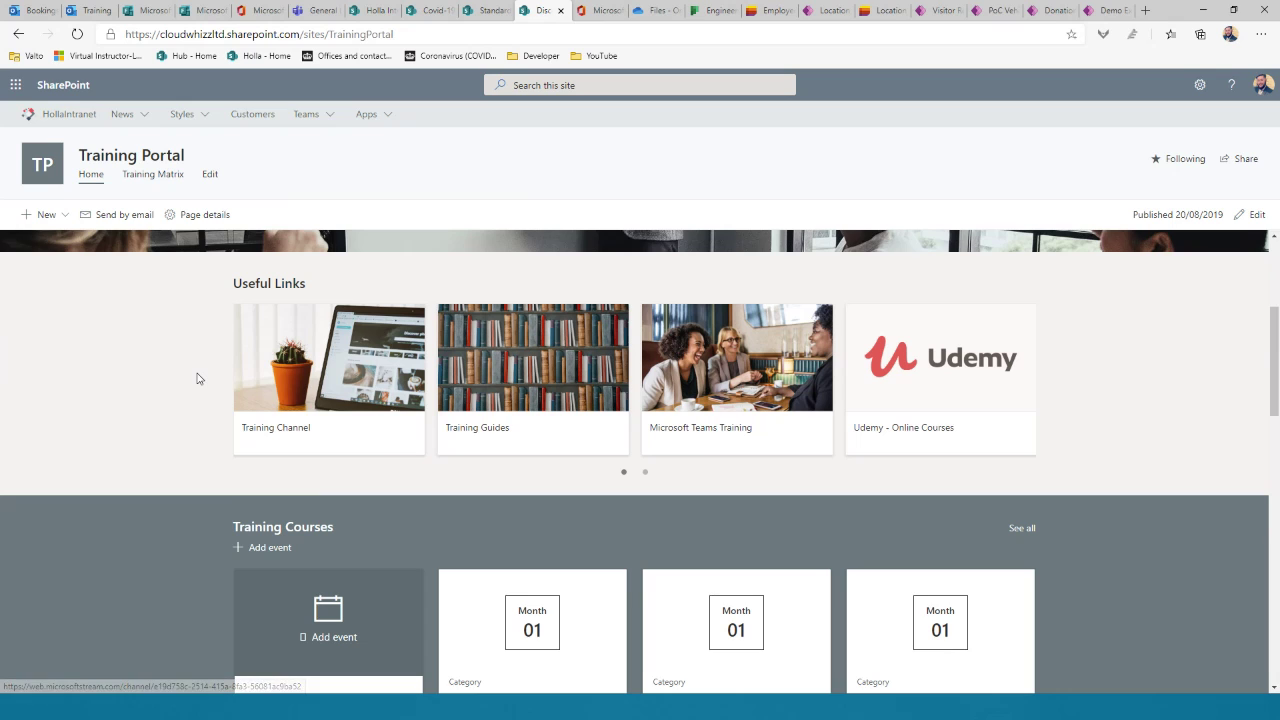
mouse_move(417, 420)
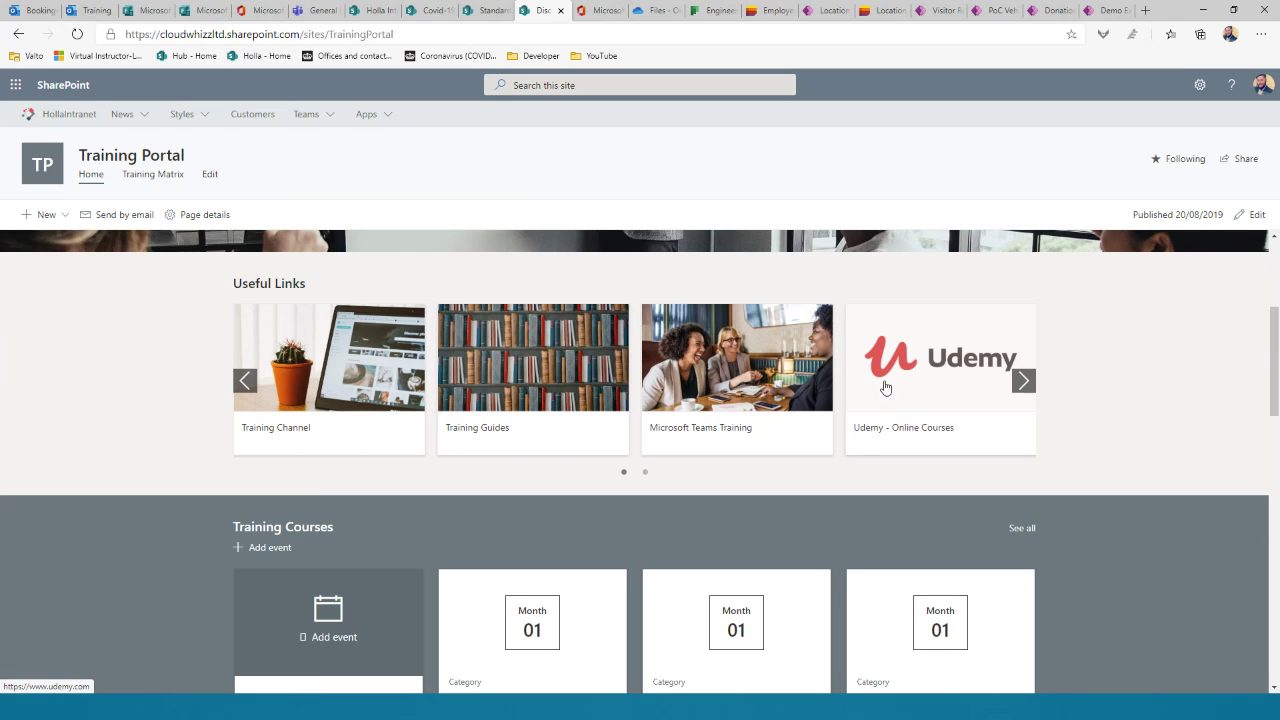
left_click(1023, 380)
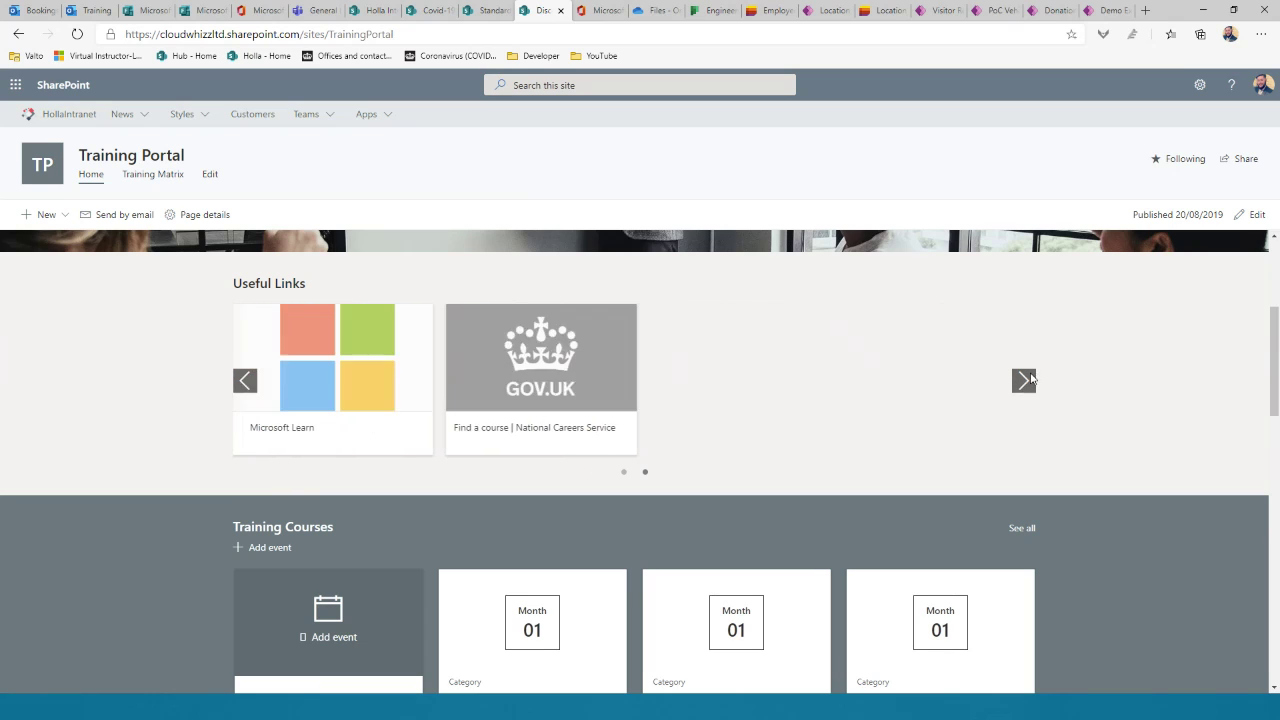
Step: Scroll down to the Demo Training channel's Live Talk, First Aid and Social Media Management videos
scroll(122, 434, "down", 1)
scroll(122, 434, "down", 2)
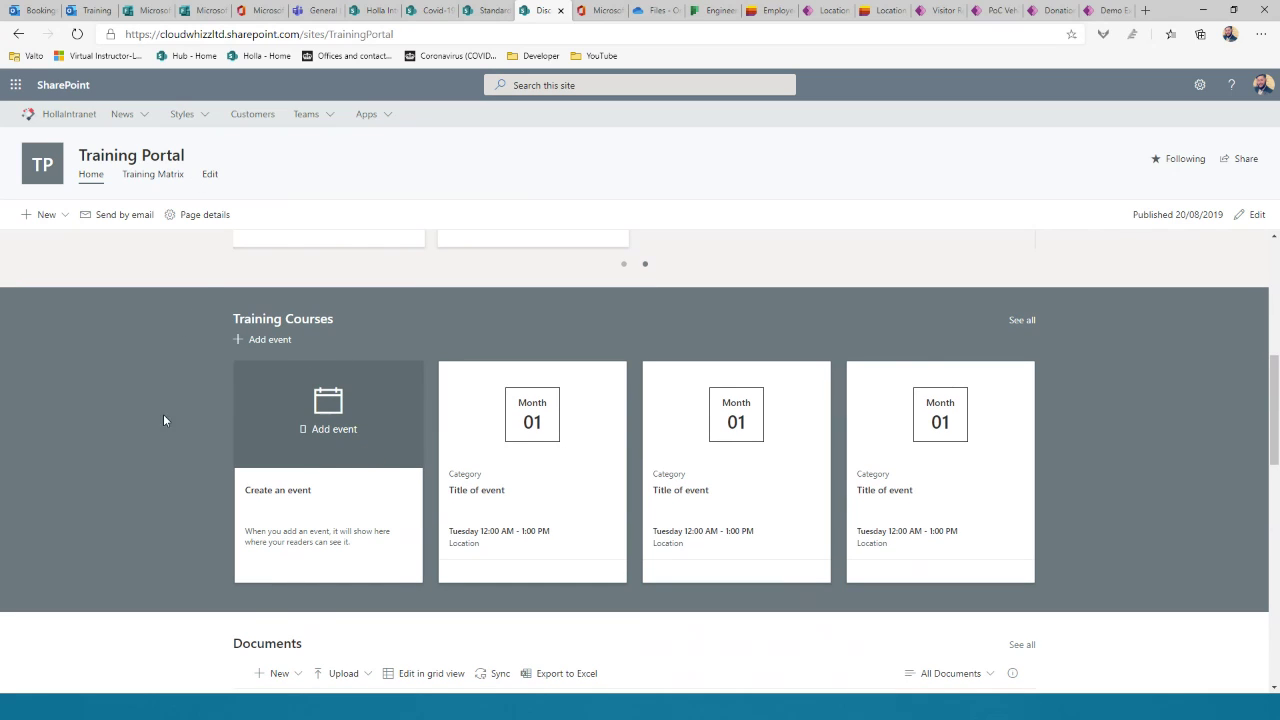
scroll(116, 443, "down", 4)
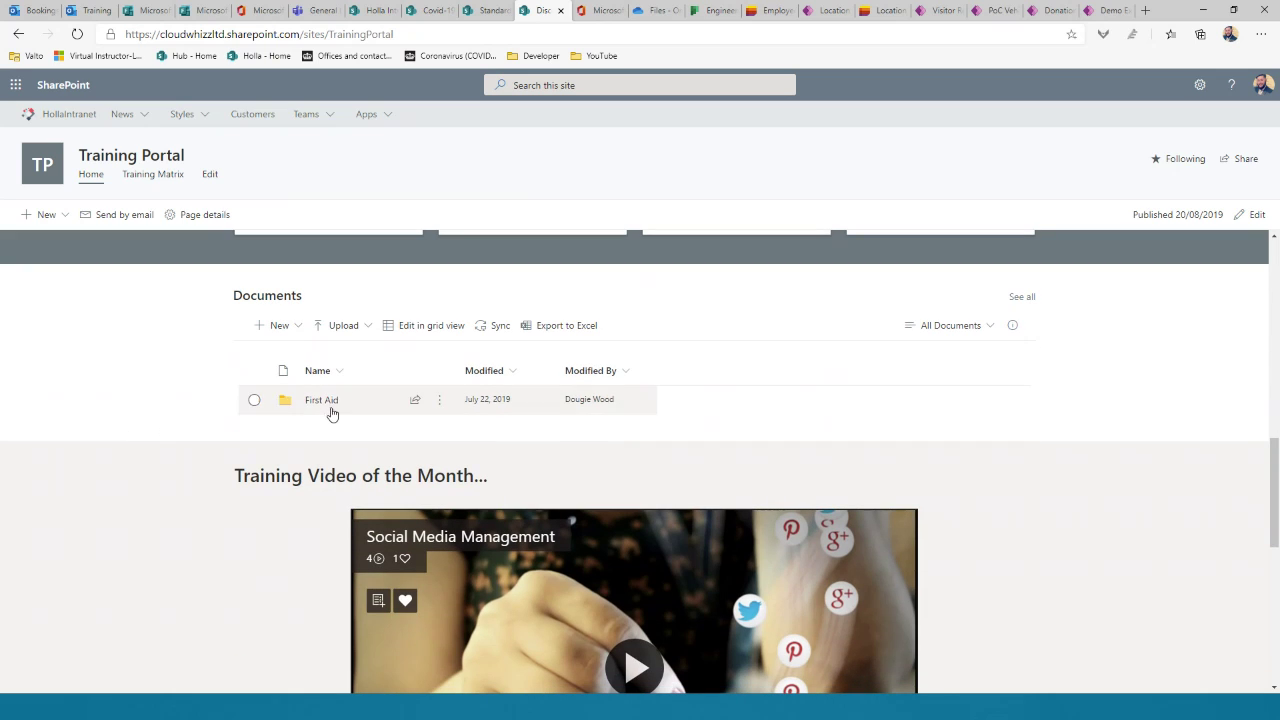
scroll(205, 376, "down", 2)
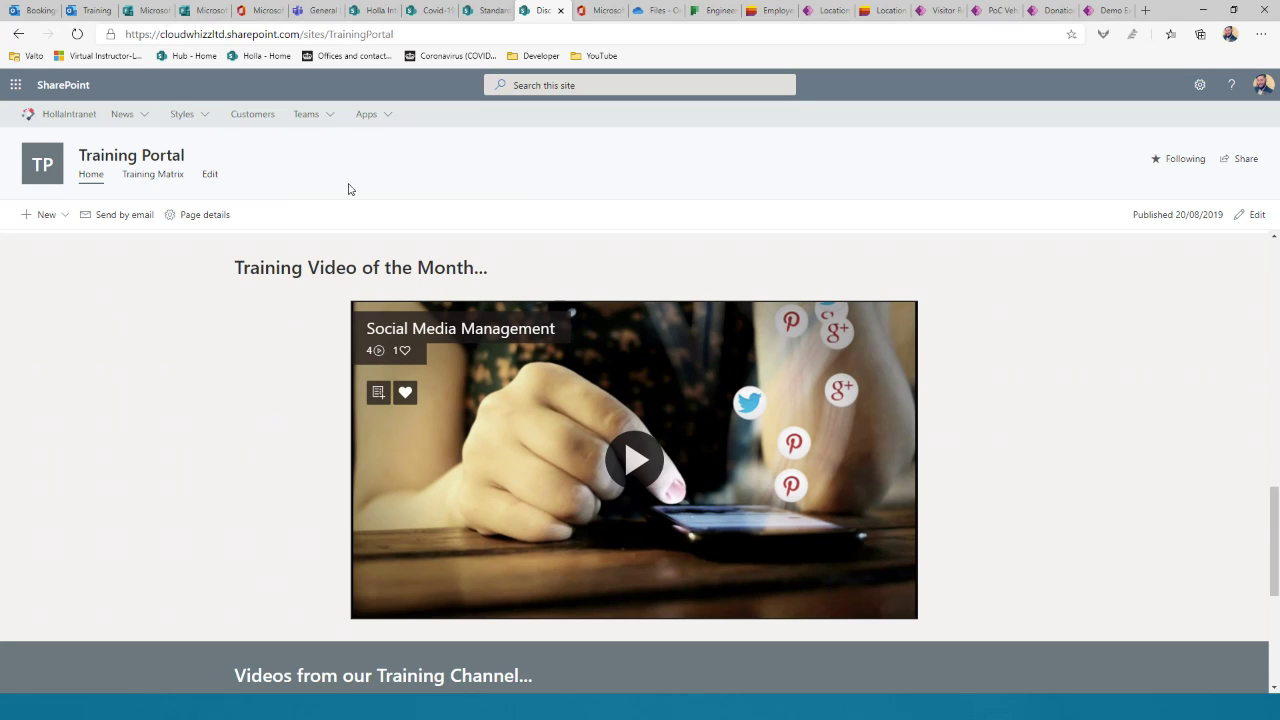
scroll(208, 338, "down", 2)
scroll(450, 315, "up", 2)
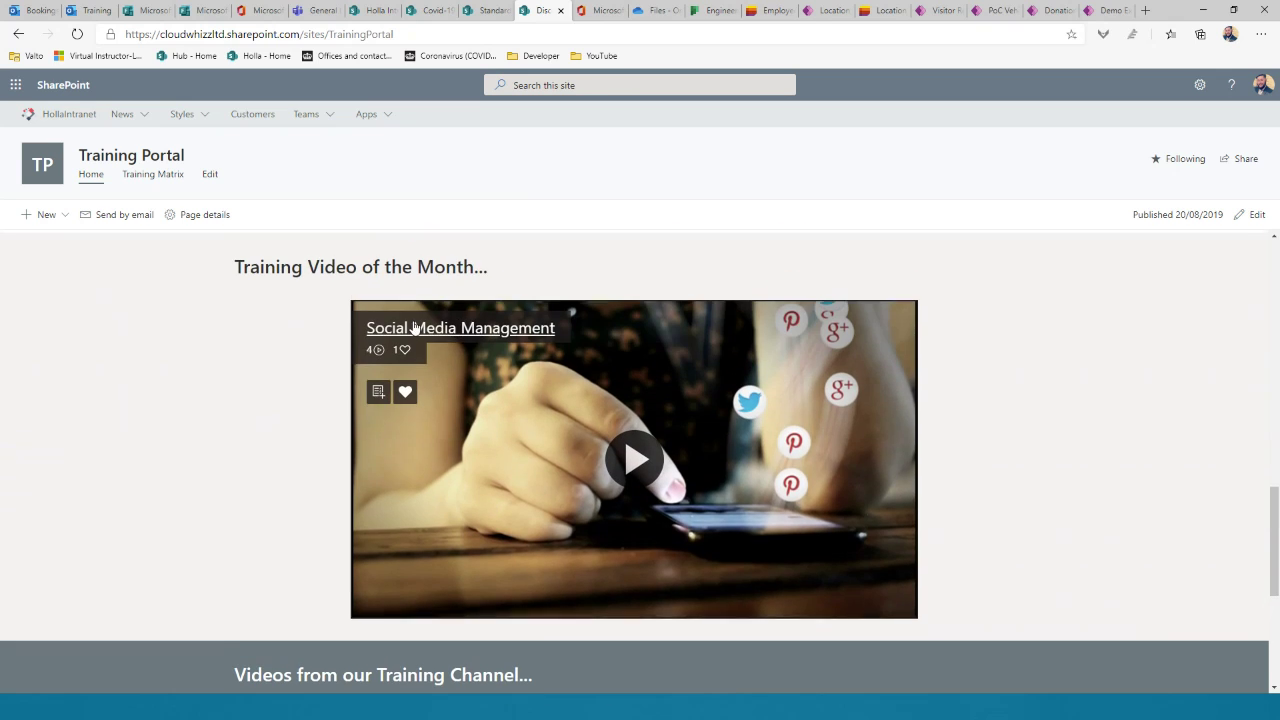
scroll(320, 415, "down", 2)
scroll(305, 386, "down", 1)
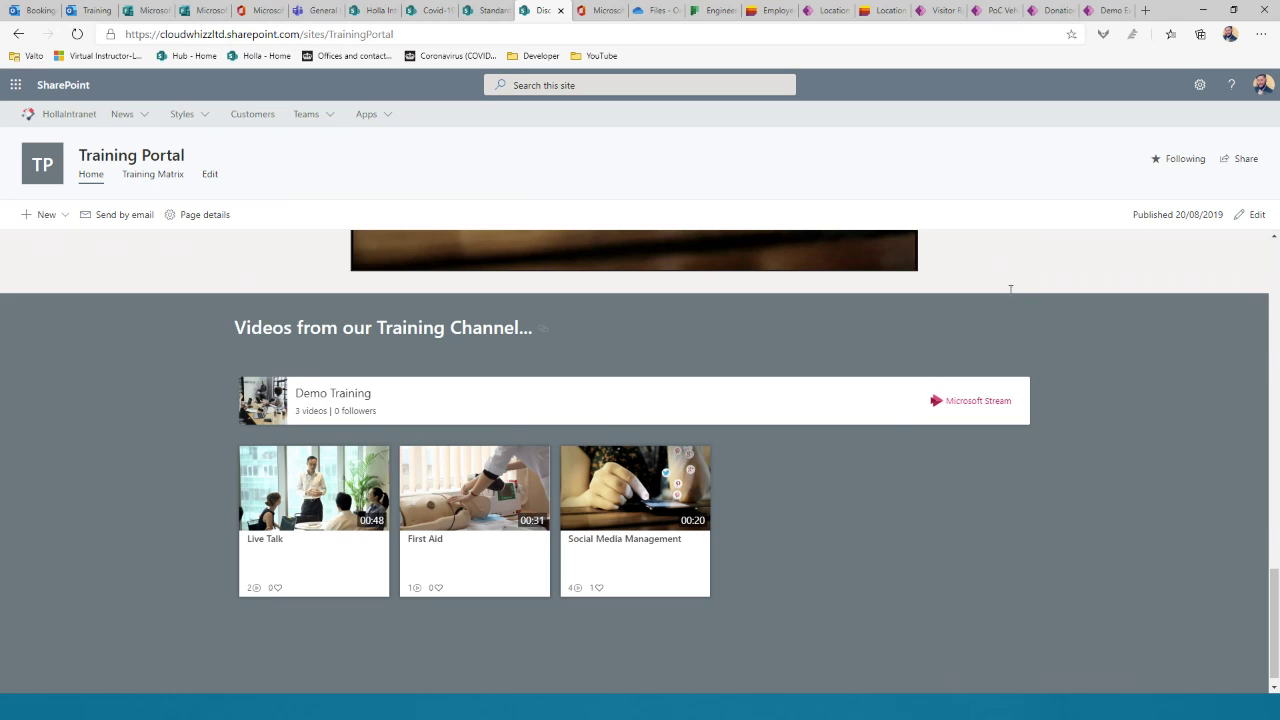
Step: Review the personal OneDrive files, then switch to File Explorer's synced Customers - General folder
left_click(648, 10)
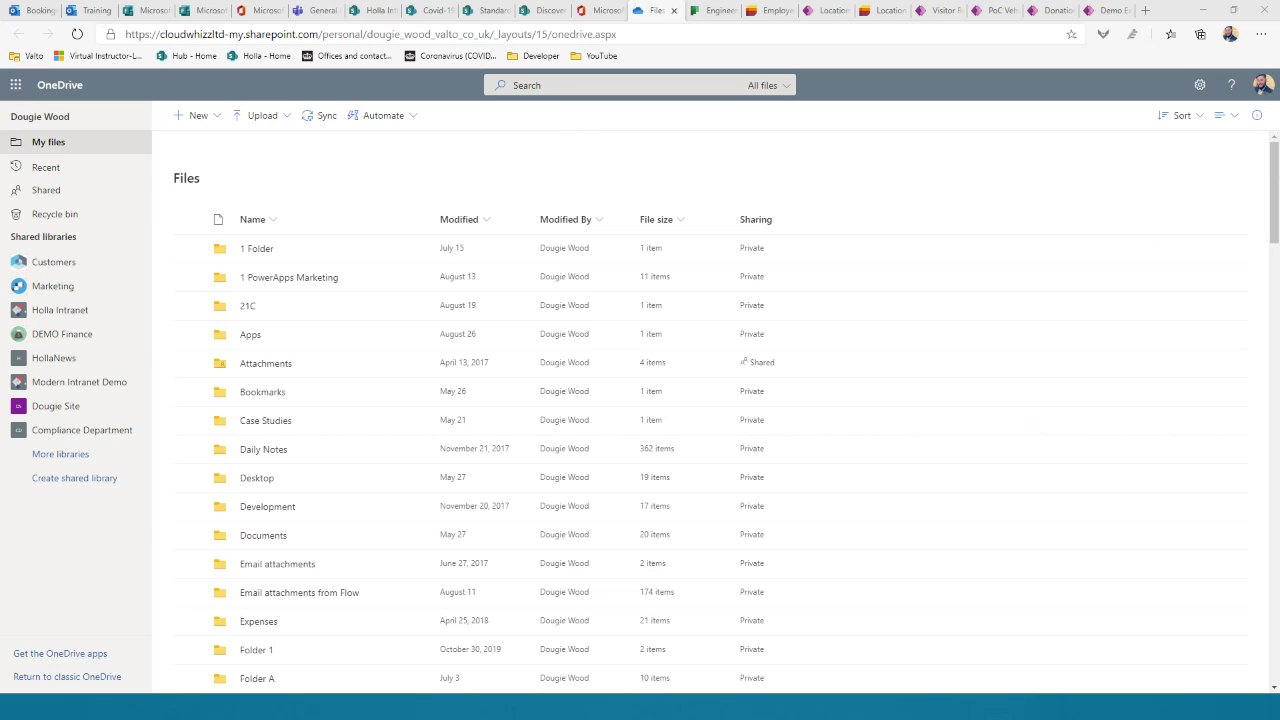
key("alt+Tab")
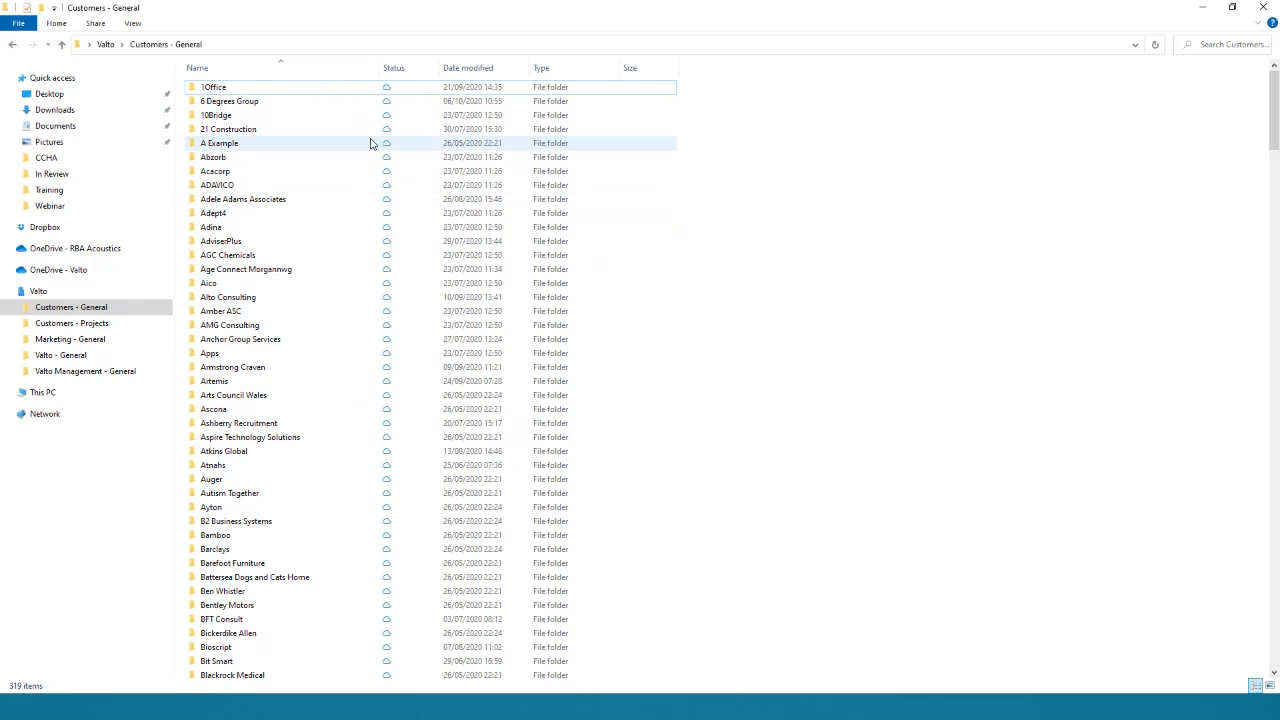
Step: Free up space used by the Callan Connect folder and close the unresponsive Explorer window
scroll(330, 268, "down", 12)
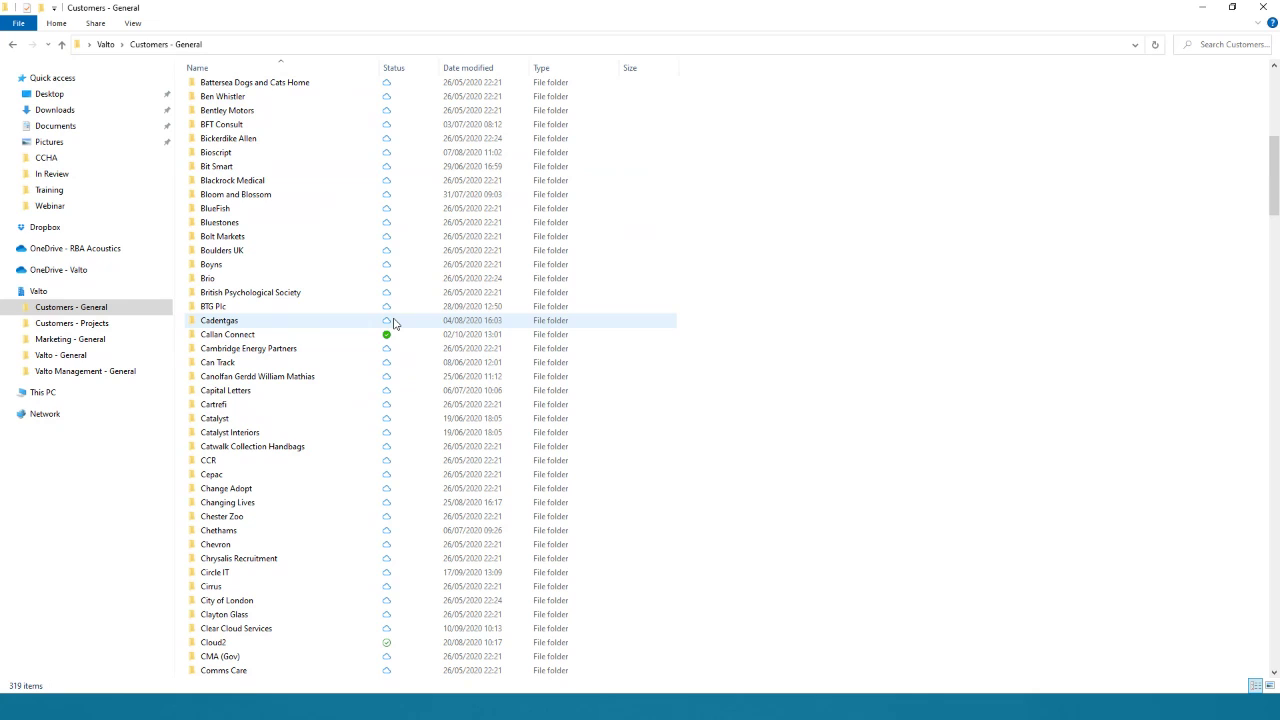
mouse_move(393, 322)
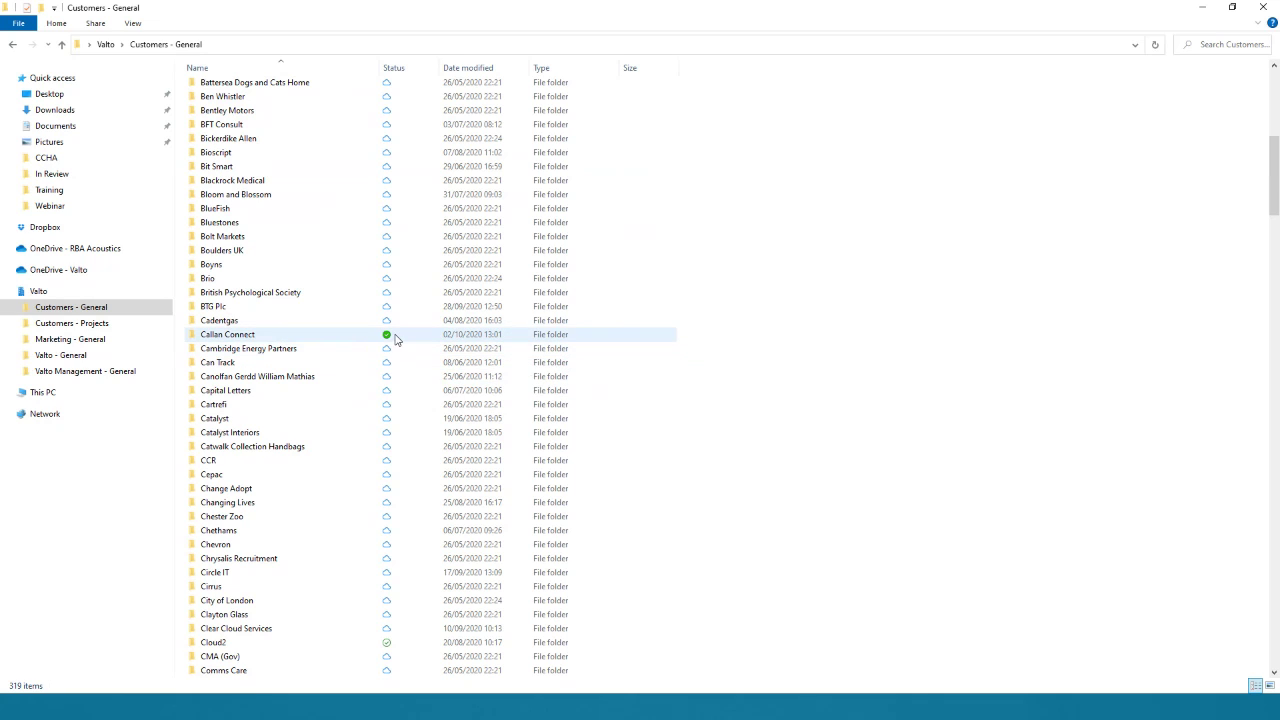
right_click(395, 339)
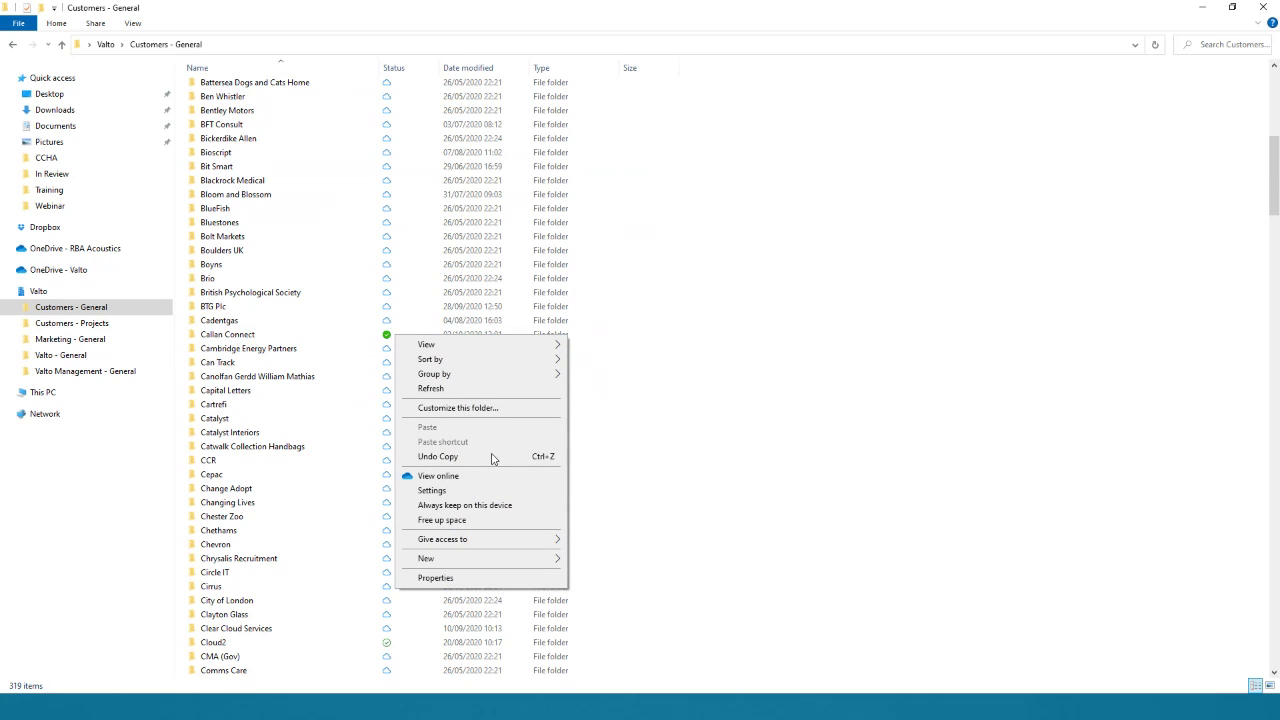
left_click(479, 520)
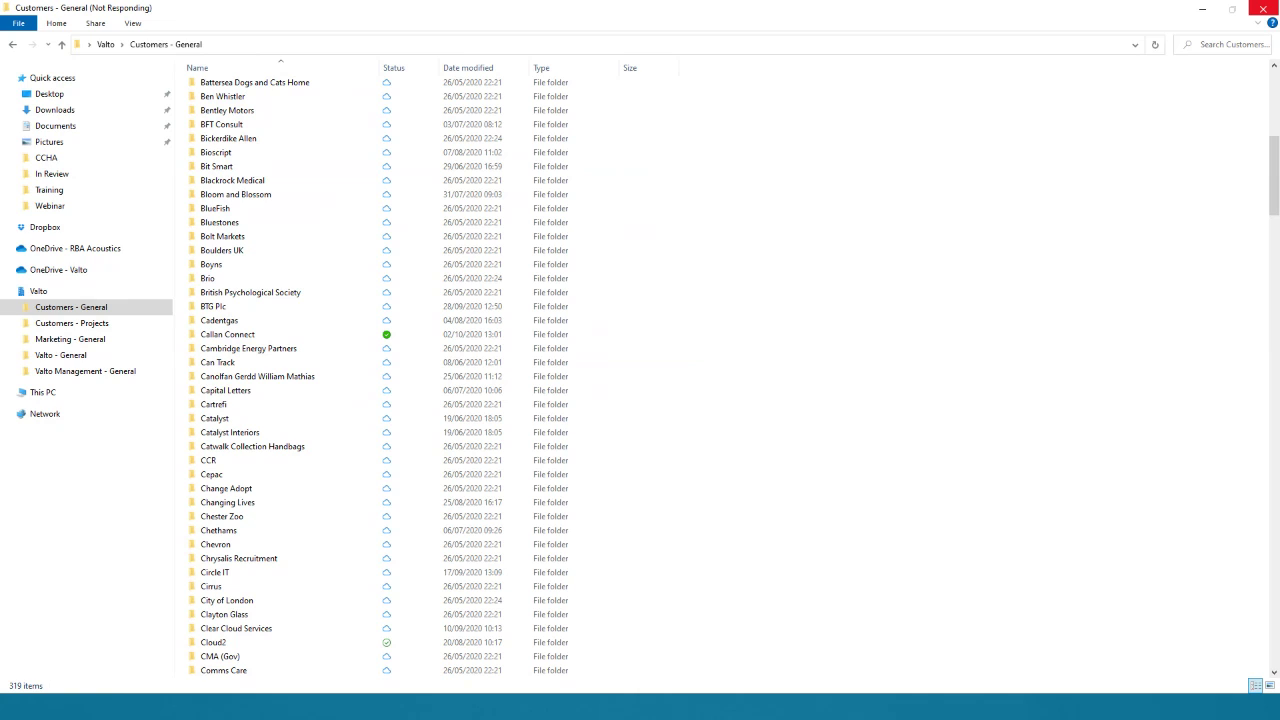
left_click(1263, 9)
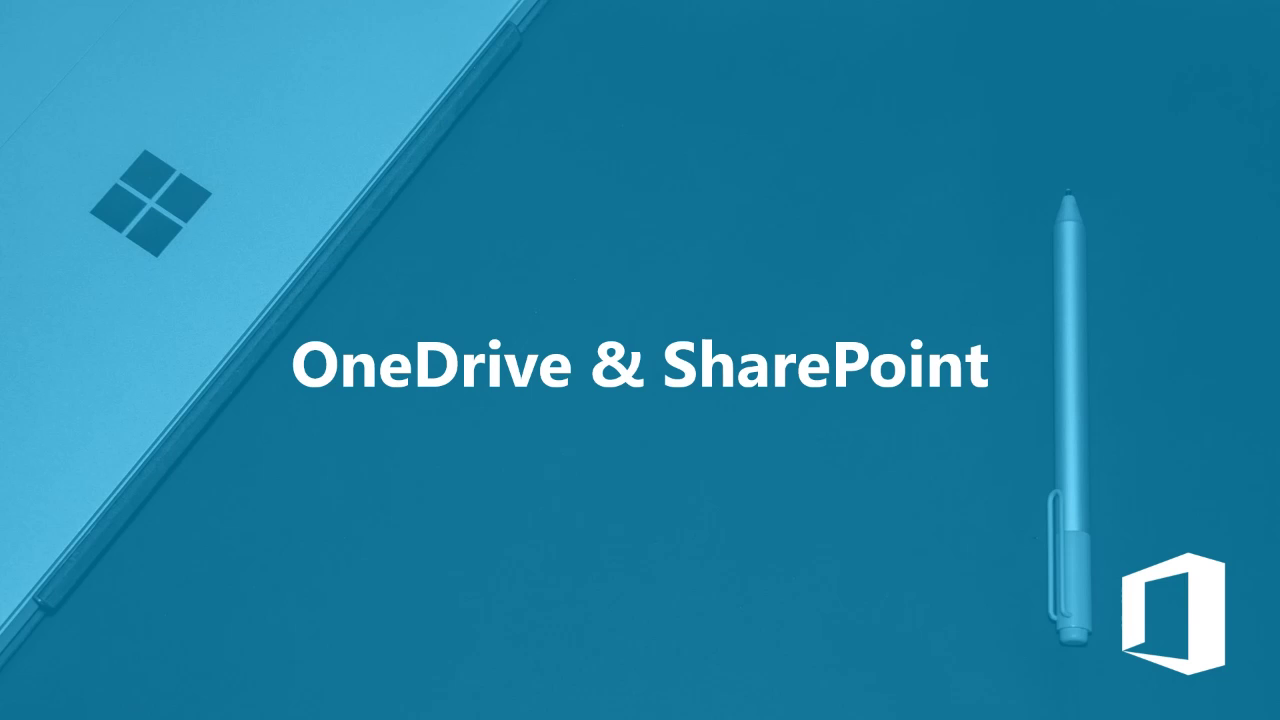
Step: Advance to the Planner and To Do slide, then return to the browser's OneDrive files
left_click(811, 419)
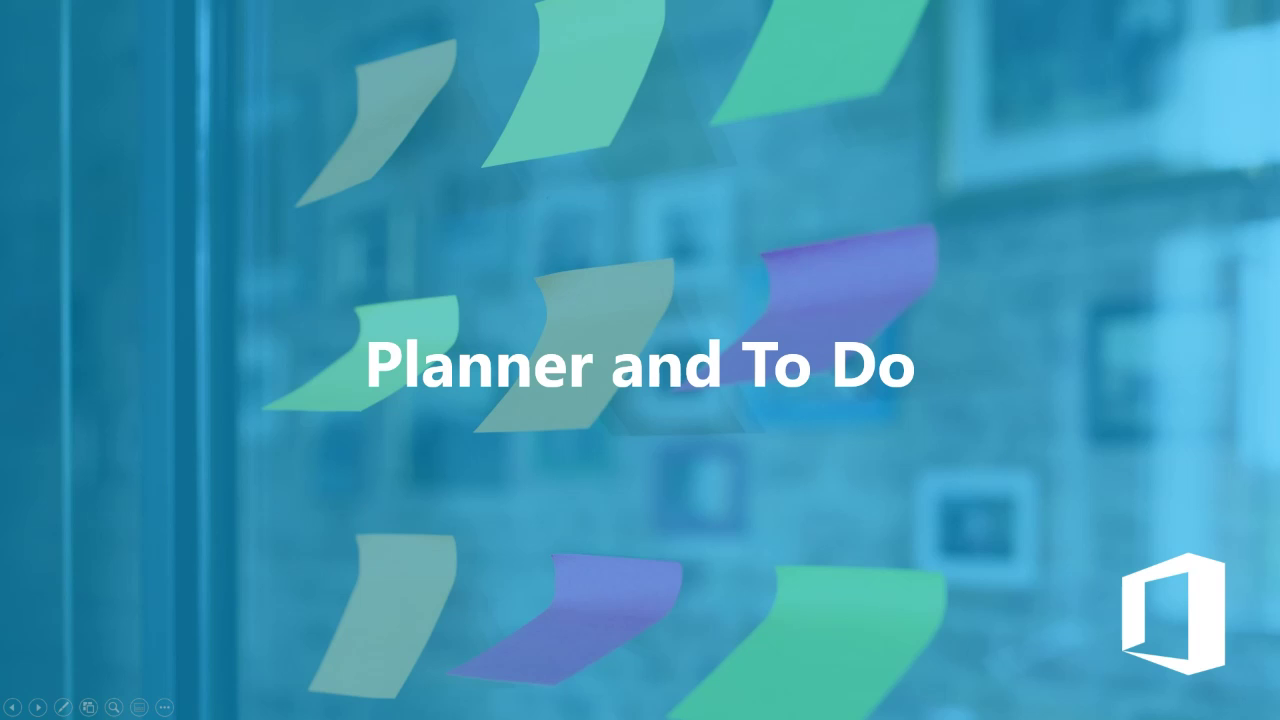
key("alt+Tab")
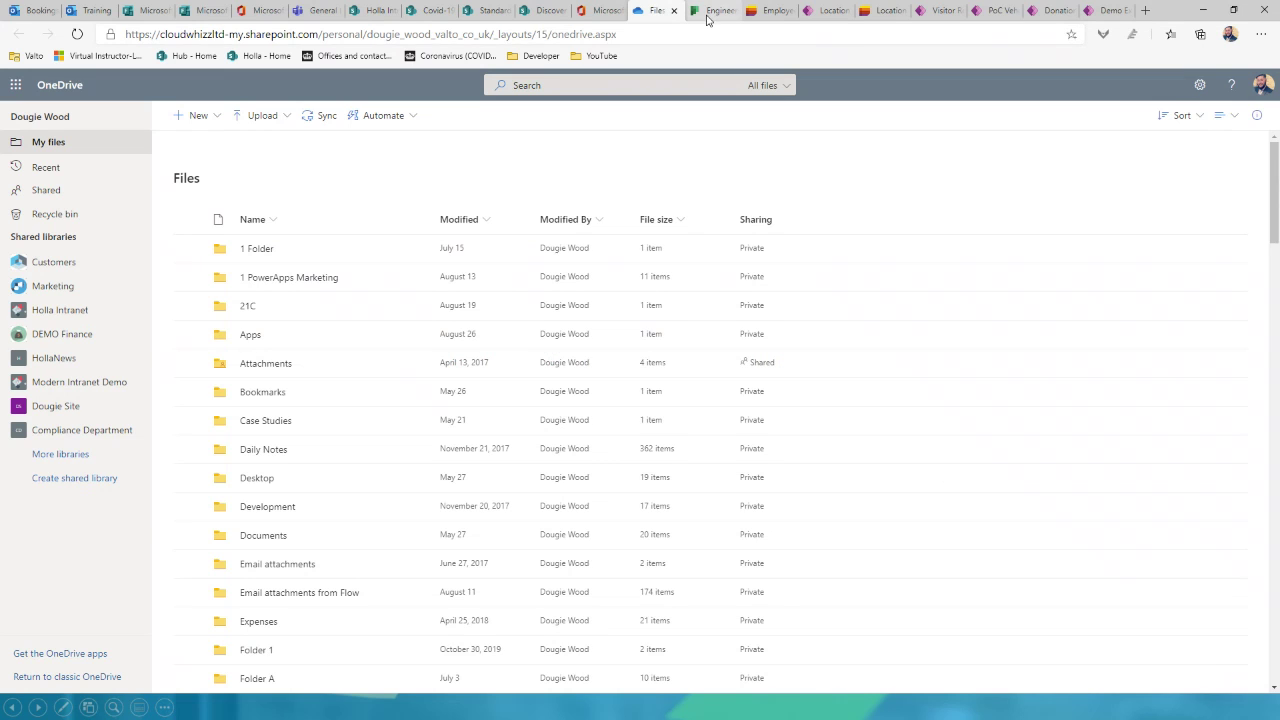
left_click(708, 12)
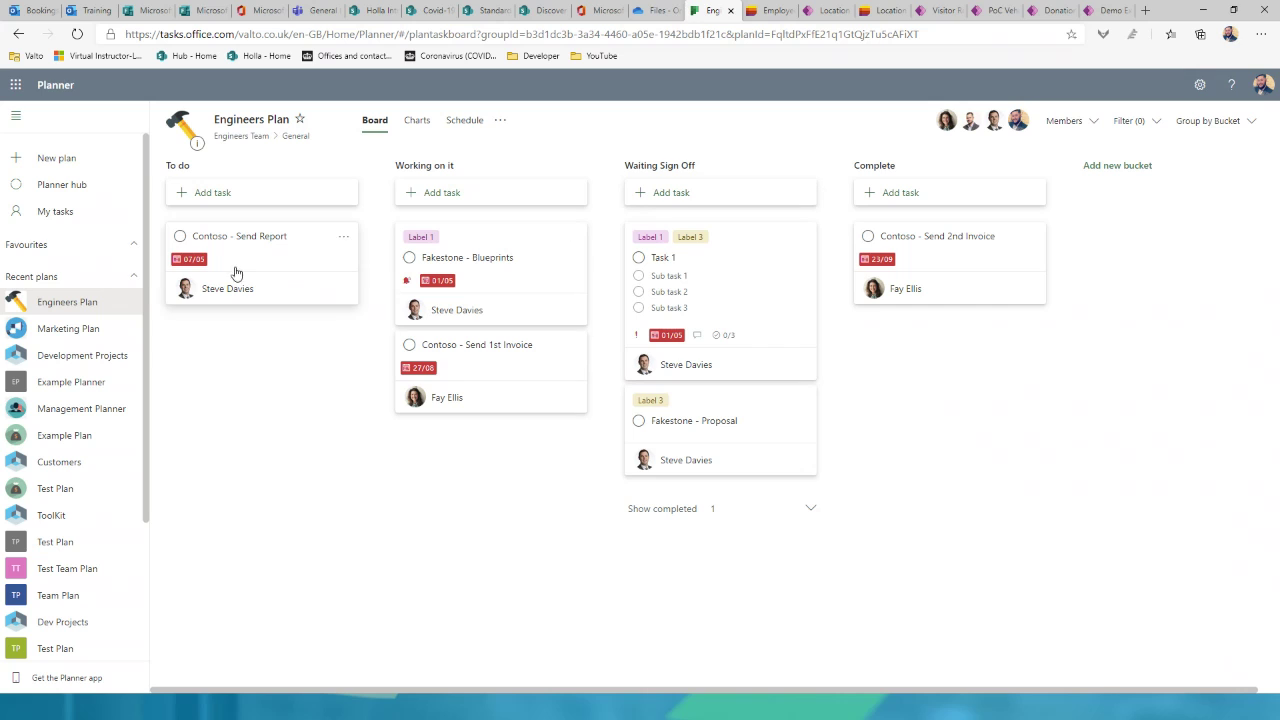
left_click_drag(246, 257, 671, 231)
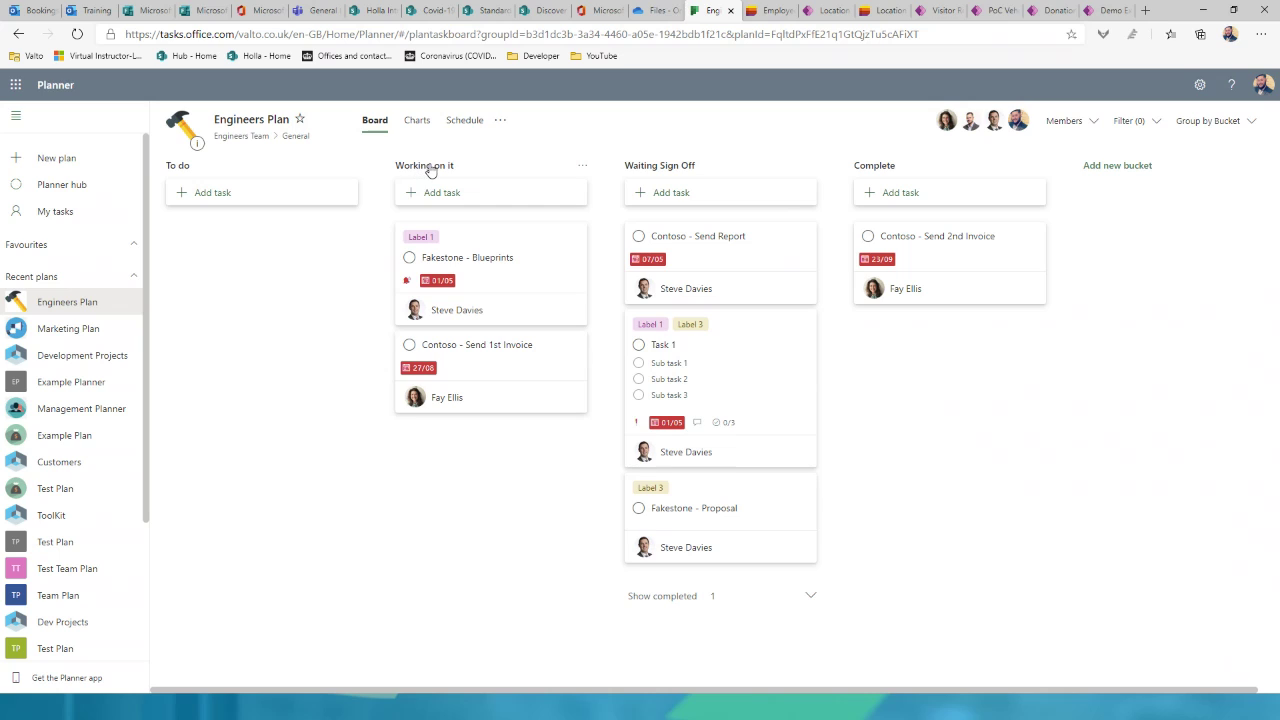
double_click(427, 170)
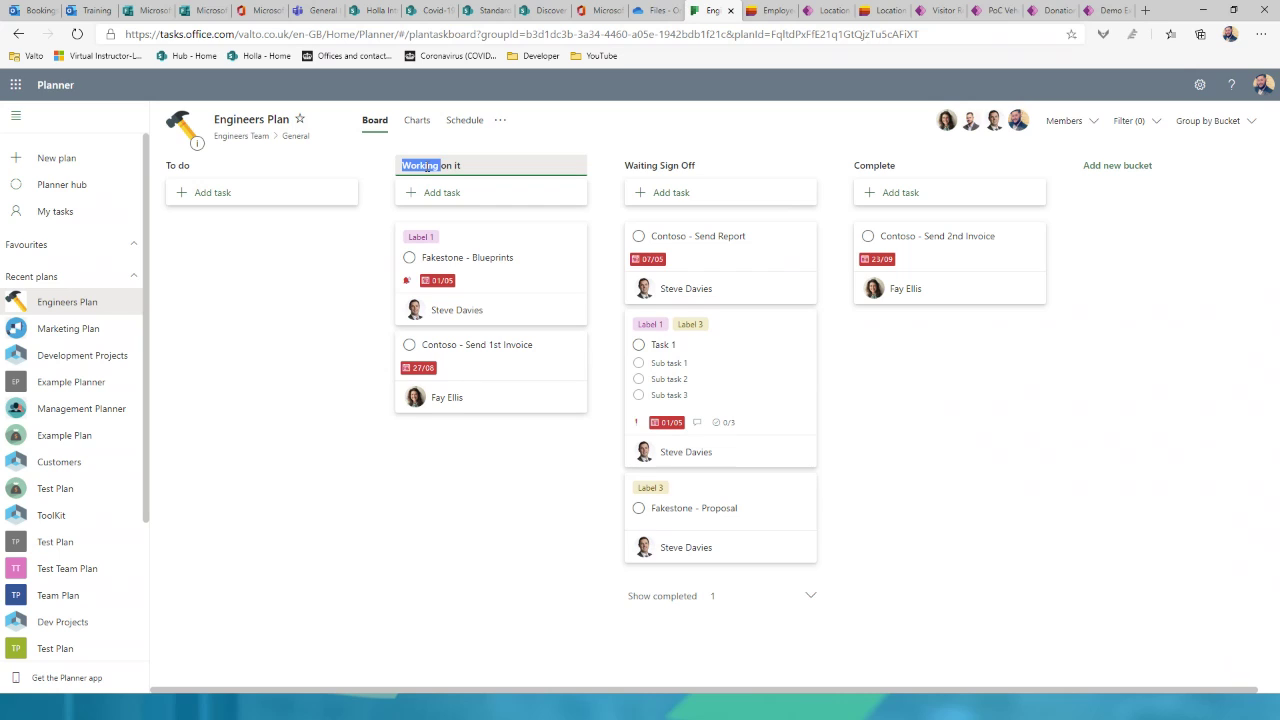
triple_click(427, 168)
left_click(670, 163)
triple_click(670, 165)
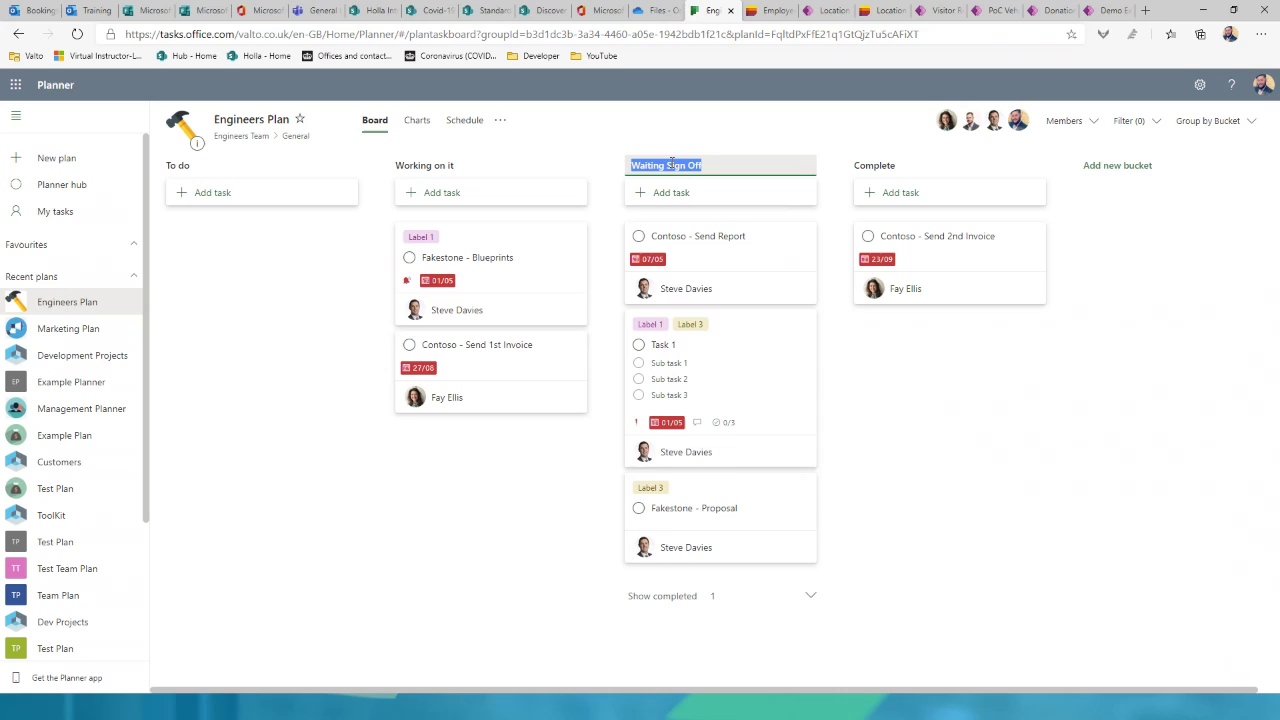
left_click(866, 173)
double_click(868, 167)
left_click(1093, 232)
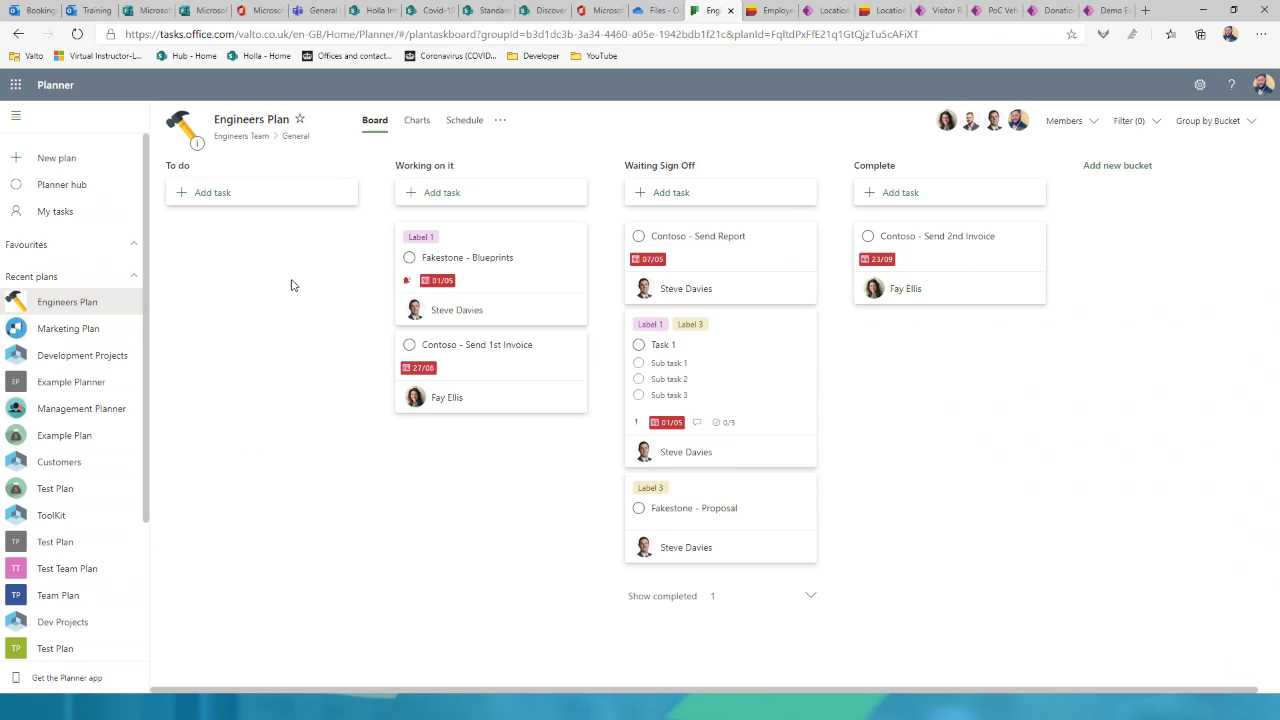
Step: Add 'Task 1' to To do, due 22 October and assigned to a team member, and open its details
left_click(266, 201)
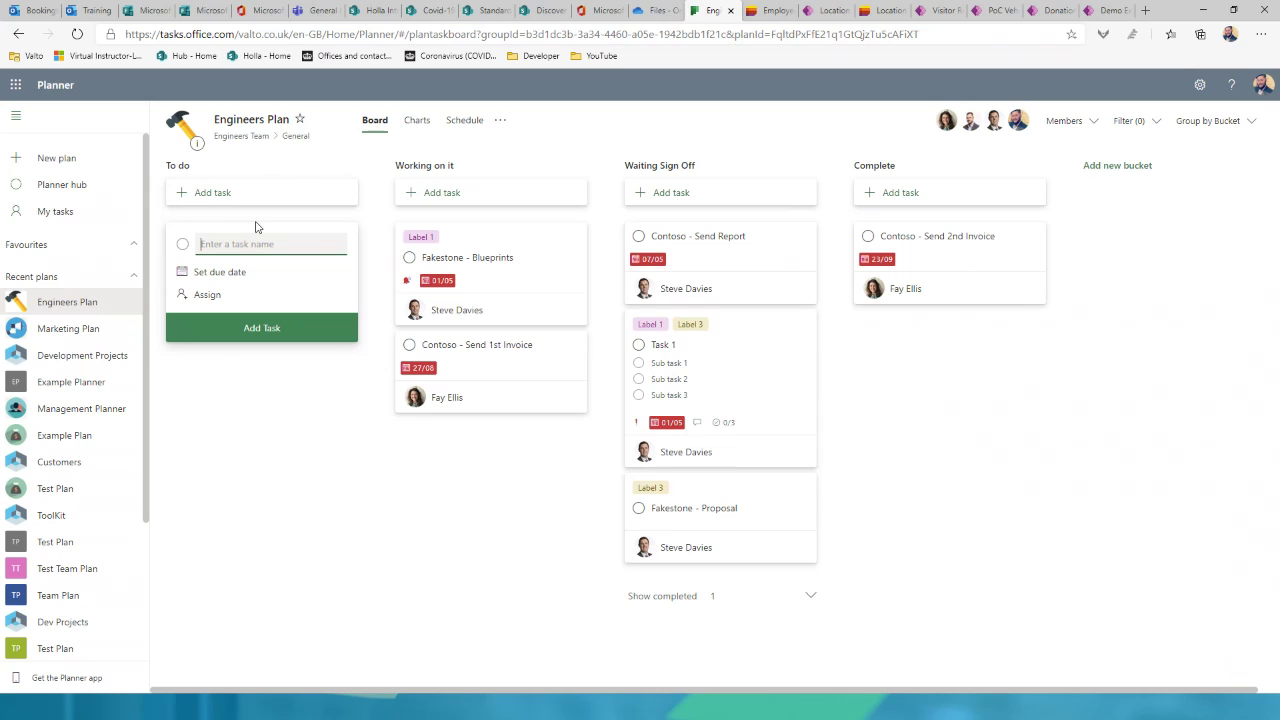
type("Task 1")
left_click(205, 273)
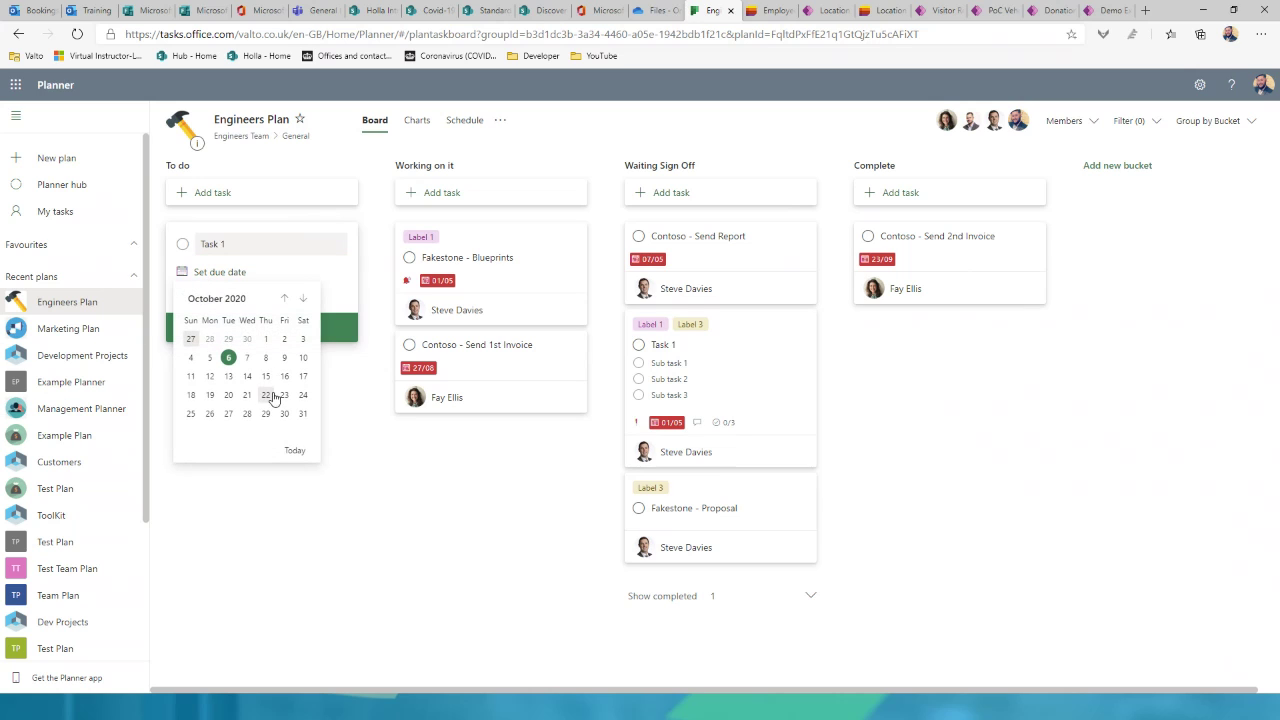
left_click(266, 395)
left_click(208, 295)
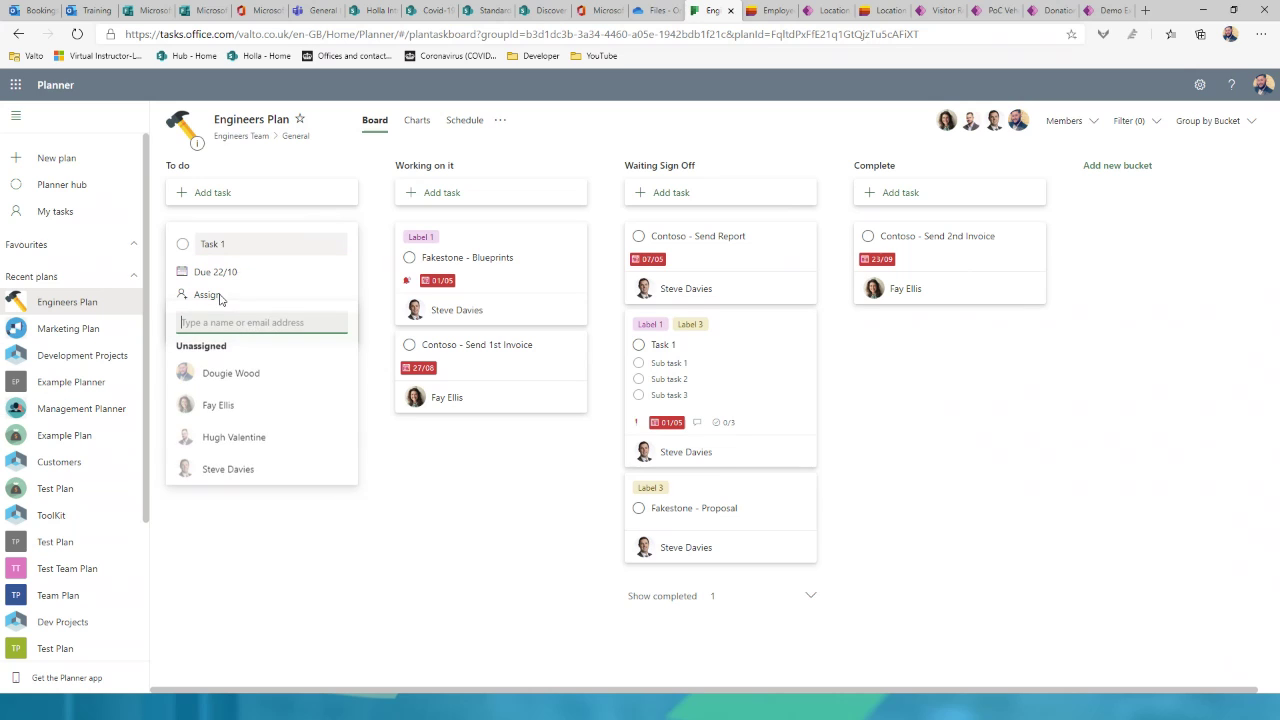
left_click(241, 387)
left_click(354, 296)
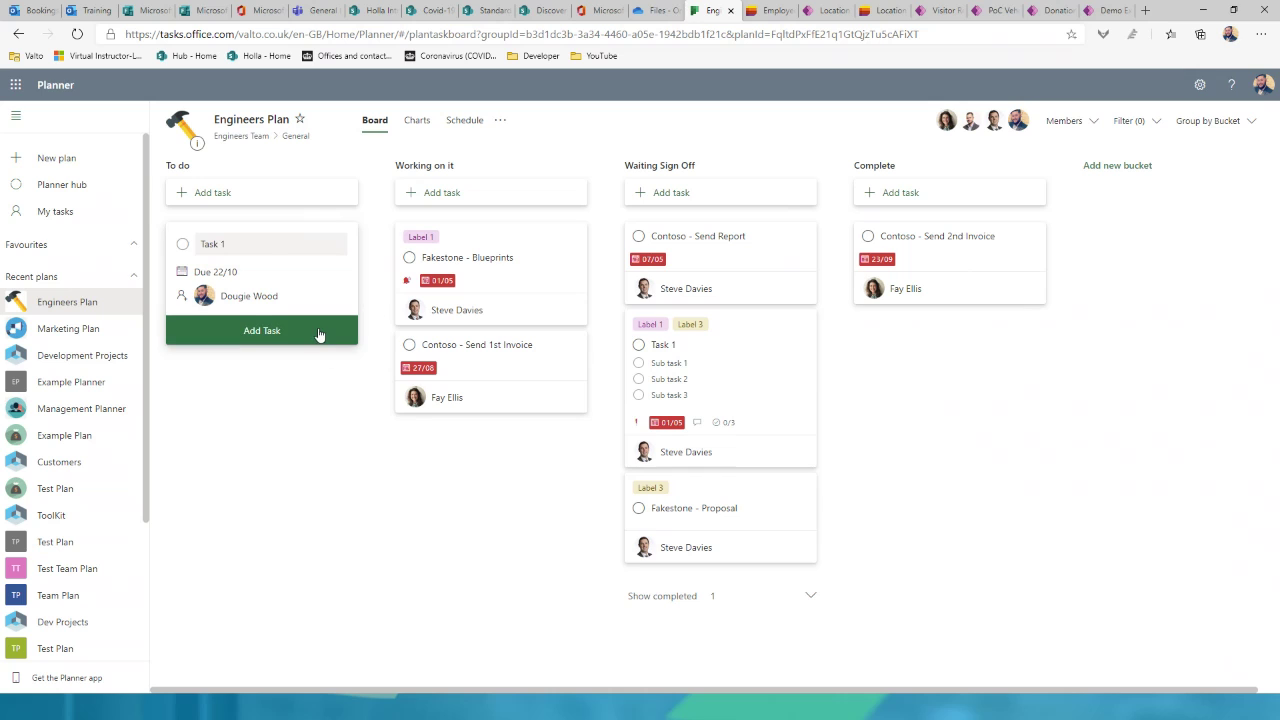
left_click(319, 332)
left_click(246, 346)
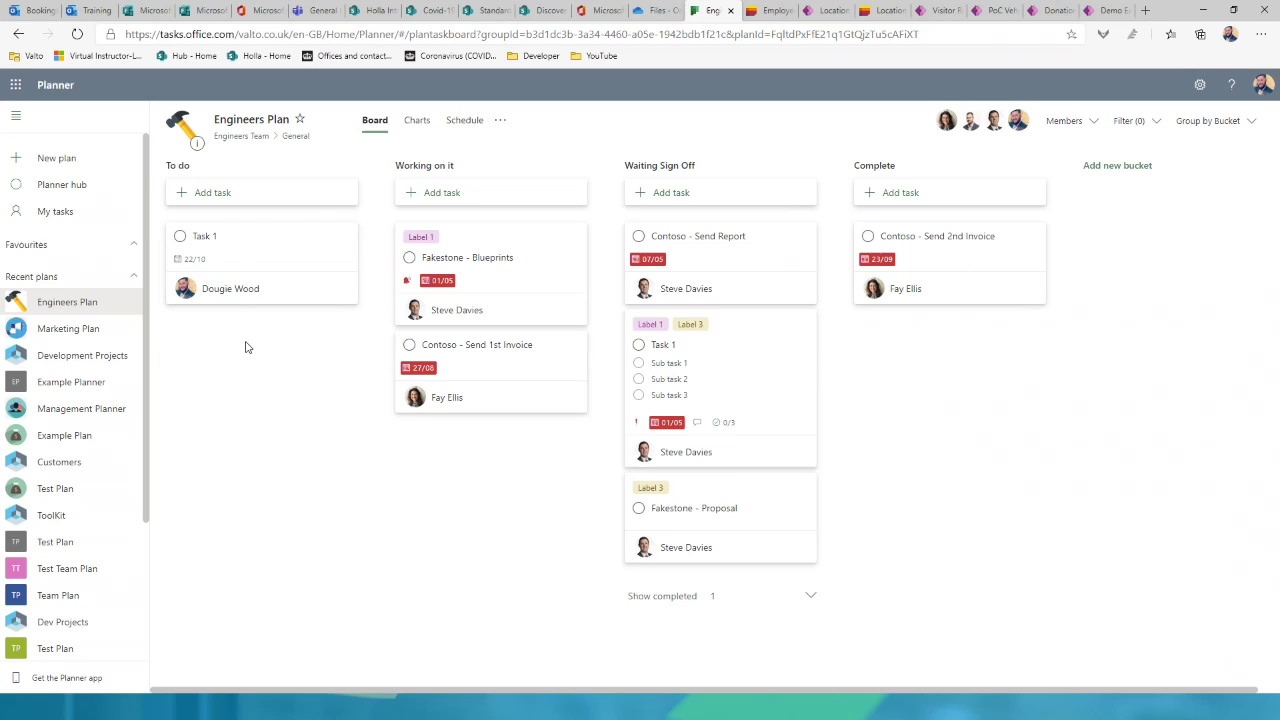
left_click(225, 245)
left_click(471, 208)
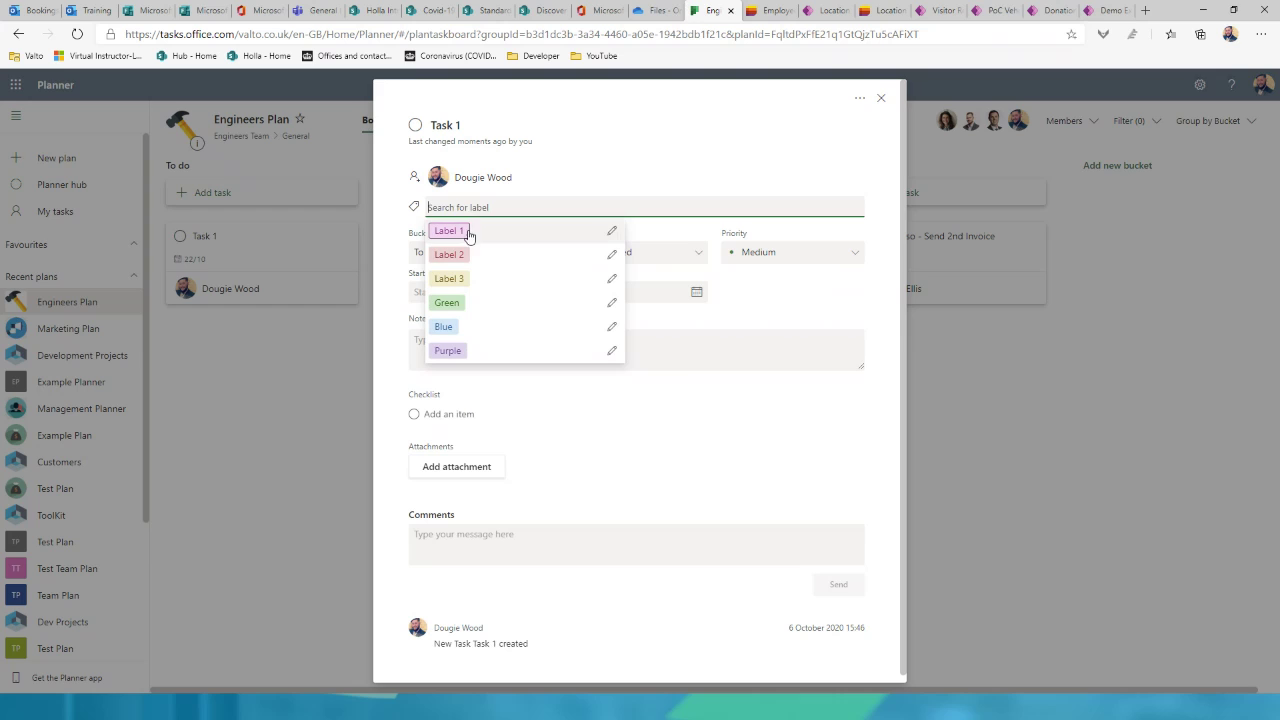
Step: Apply Label 1 to Task 1, keeping it in the To do bucket
left_click(614, 232)
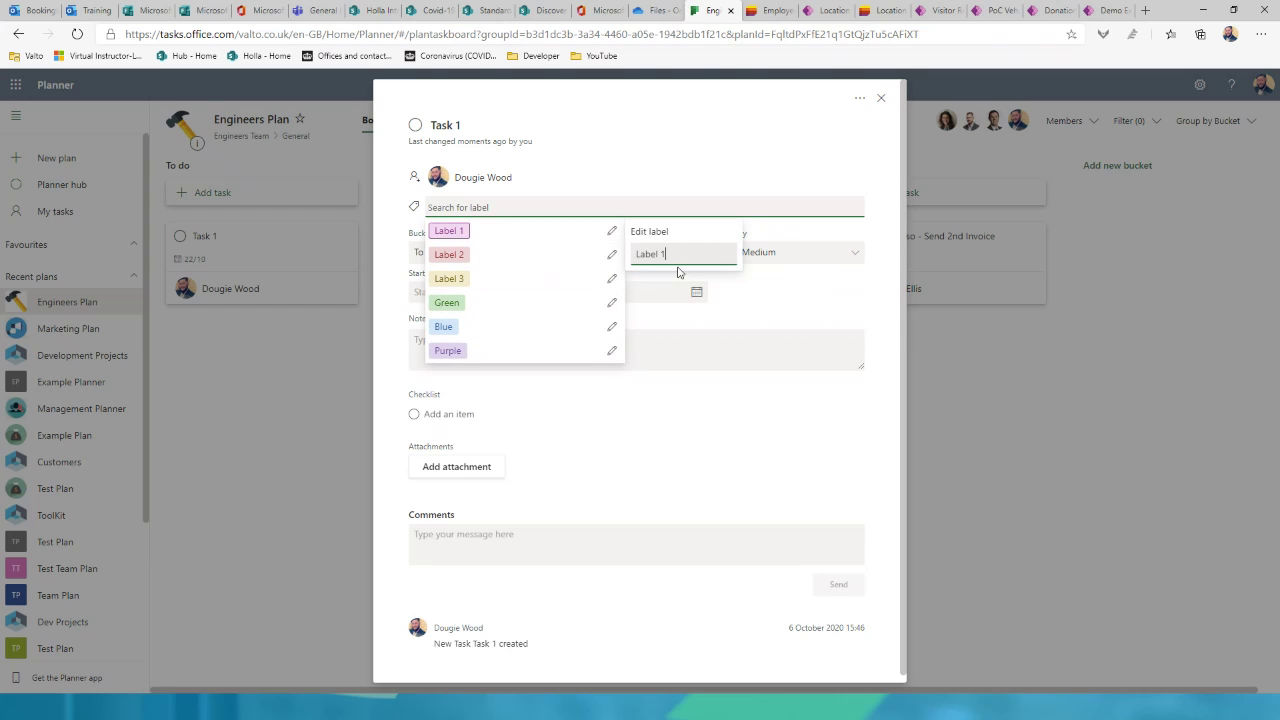
left_click(450, 231)
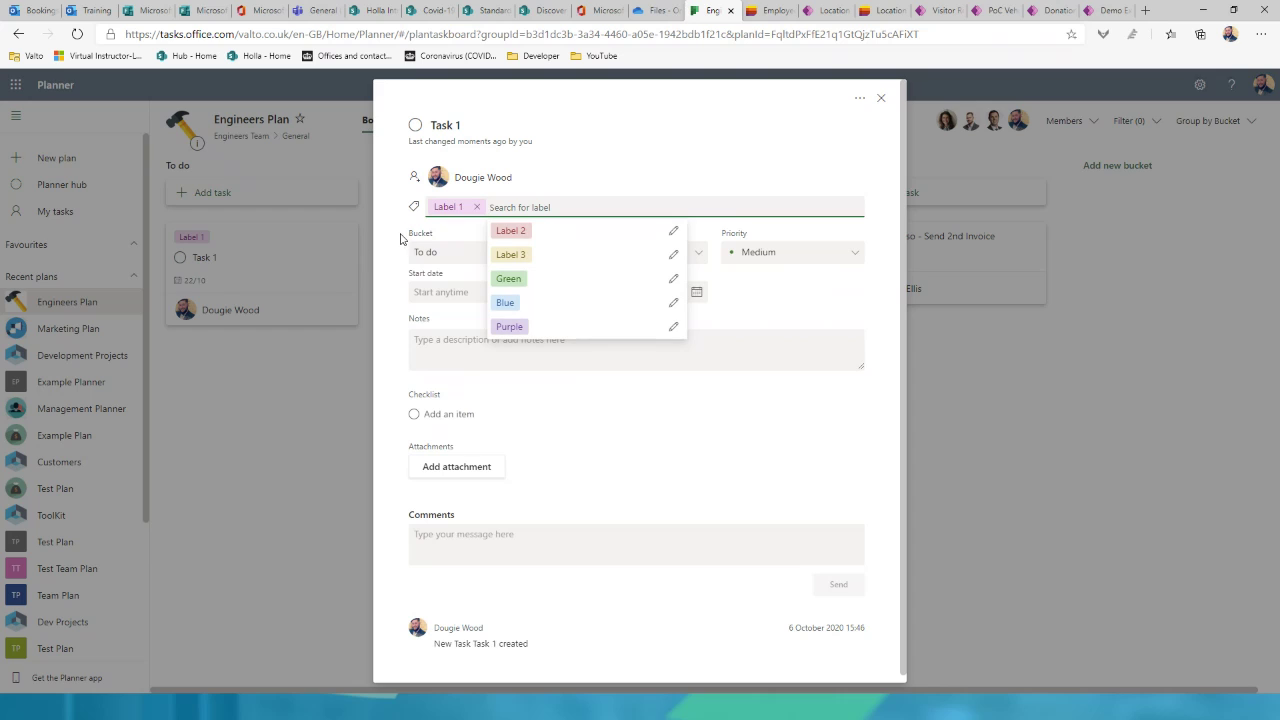
left_click(395, 232)
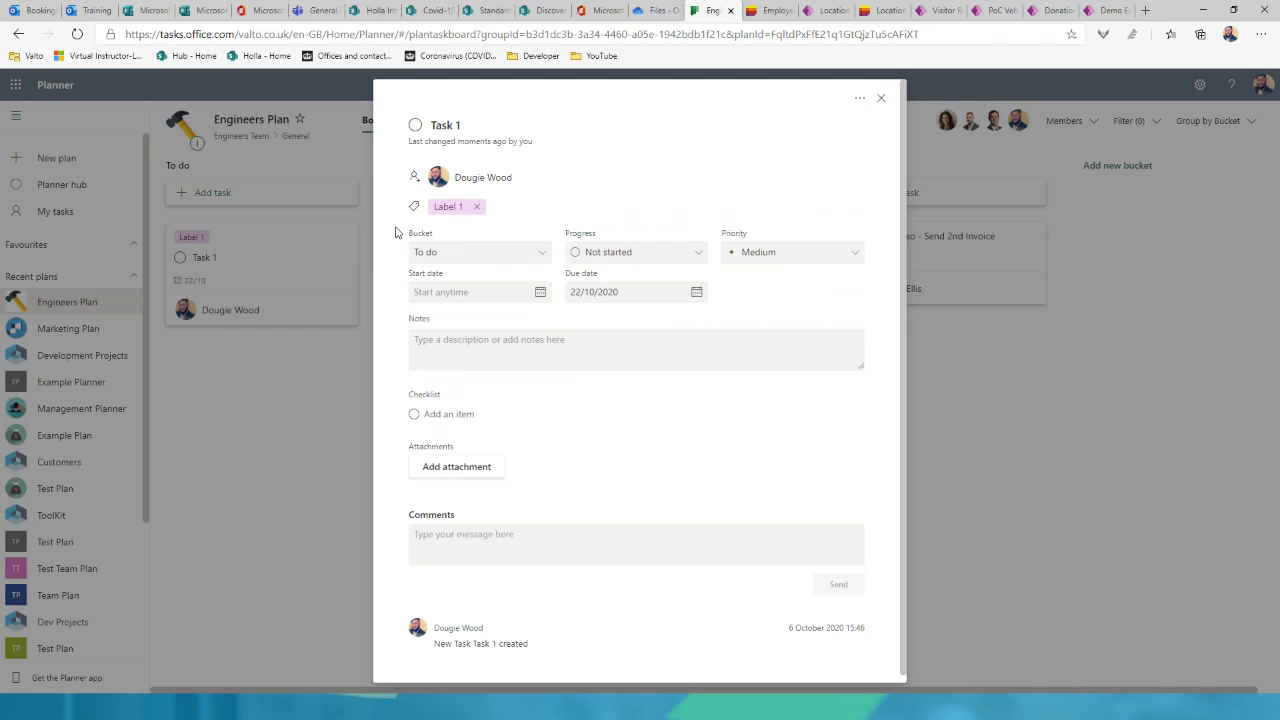
left_click(477, 258)
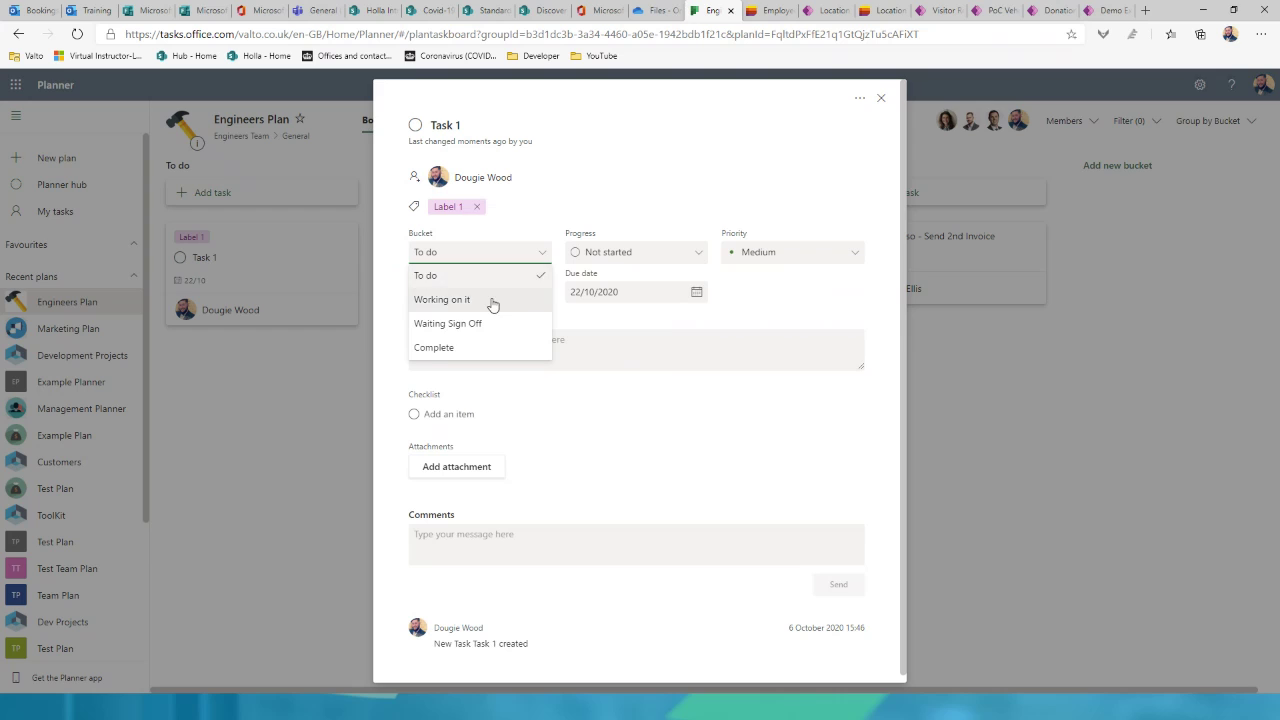
left_click(629, 200)
left_click(889, 250)
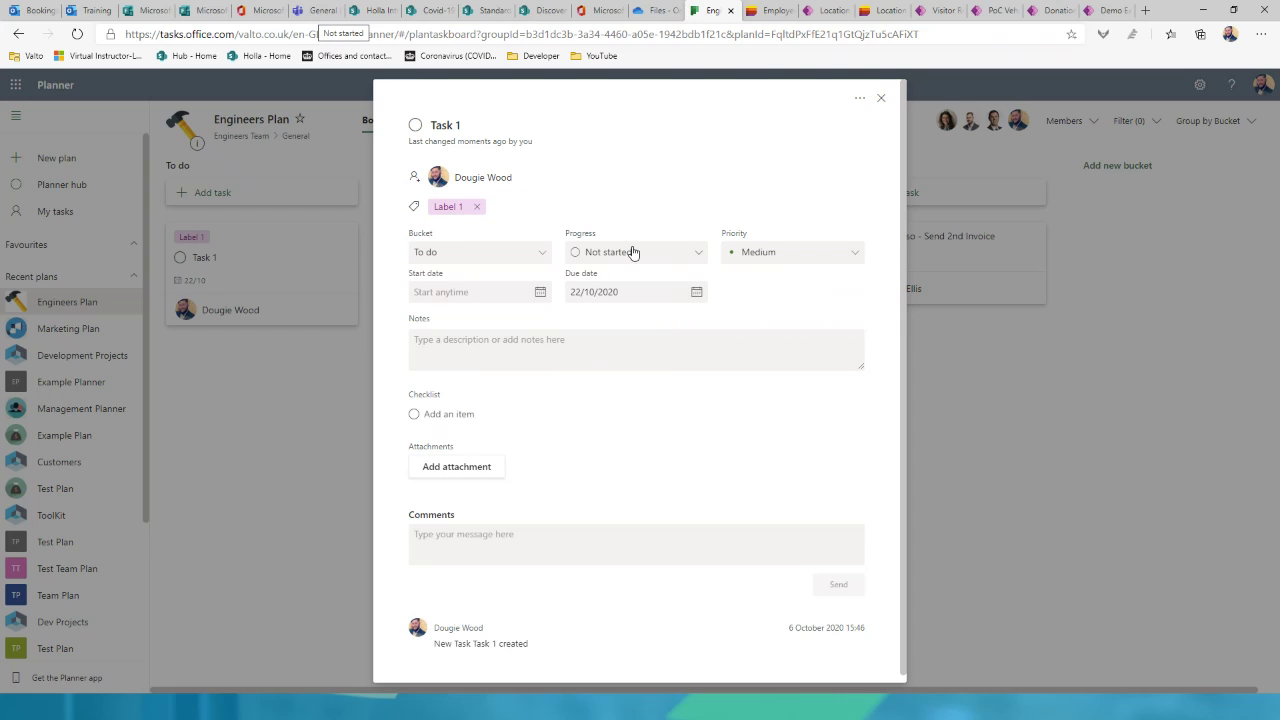
Step: Set Task 1's priority to Urgent and its start date to 7 October 2020
left_click(778, 254)
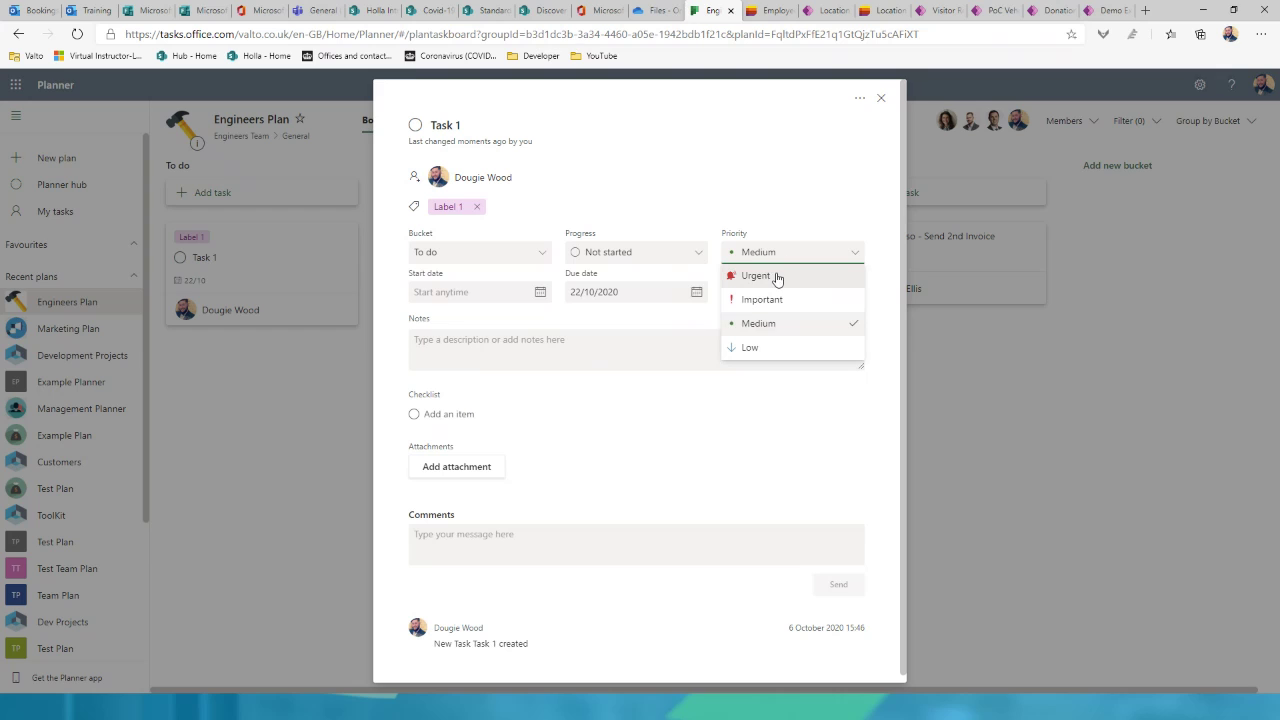
left_click(777, 278)
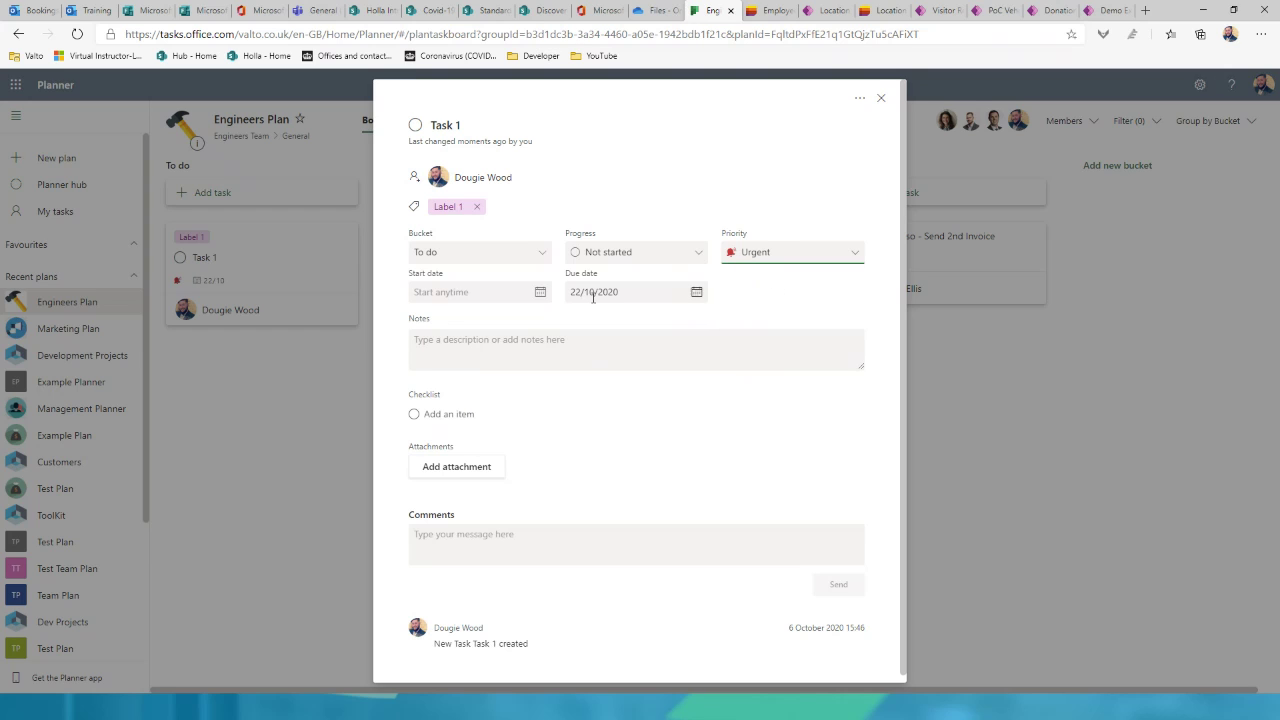
left_click(540, 292)
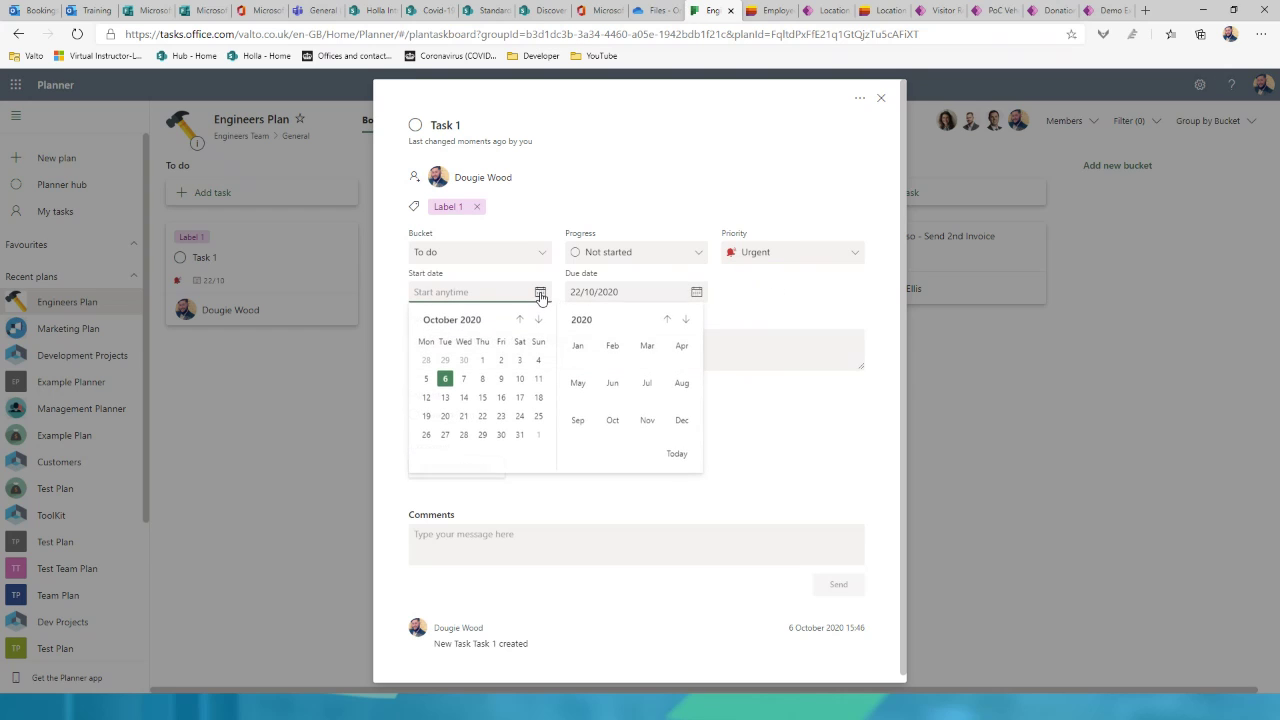
left_click(463, 379)
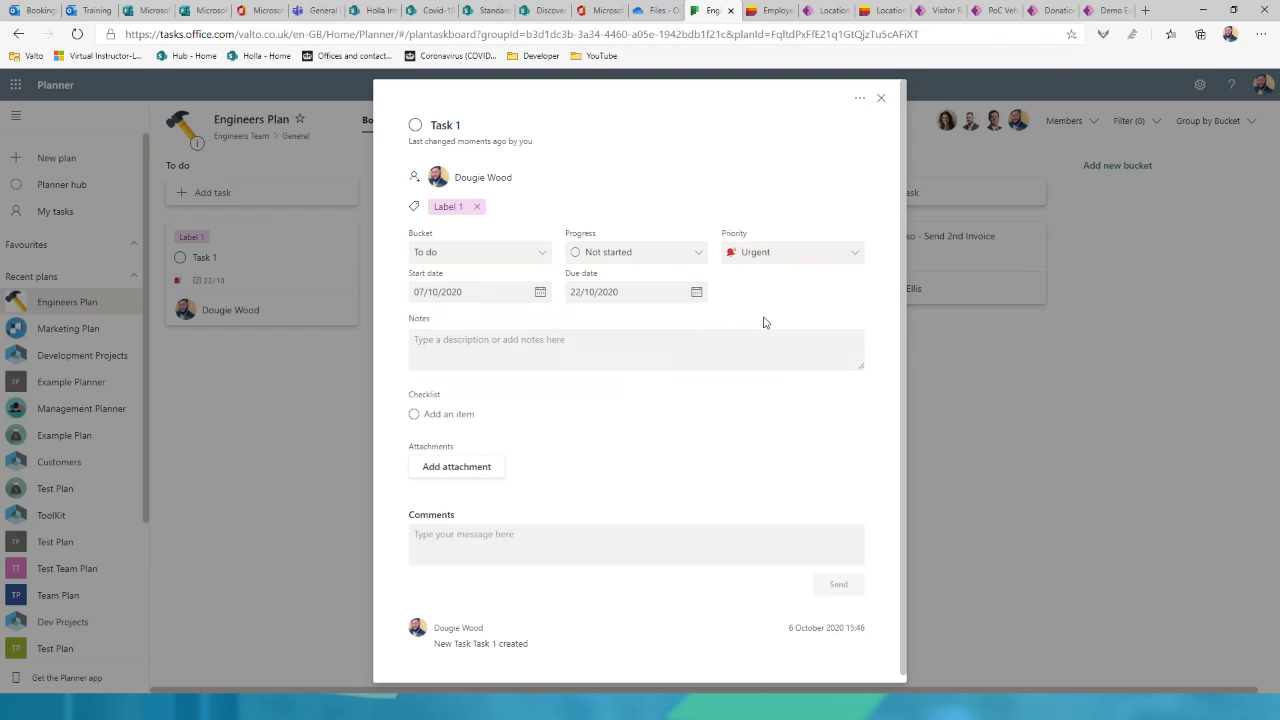
Step: Add checklist items 'Sub task 1' and 'Subt ask' to the task
left_click(458, 413)
type("Sub task 1")
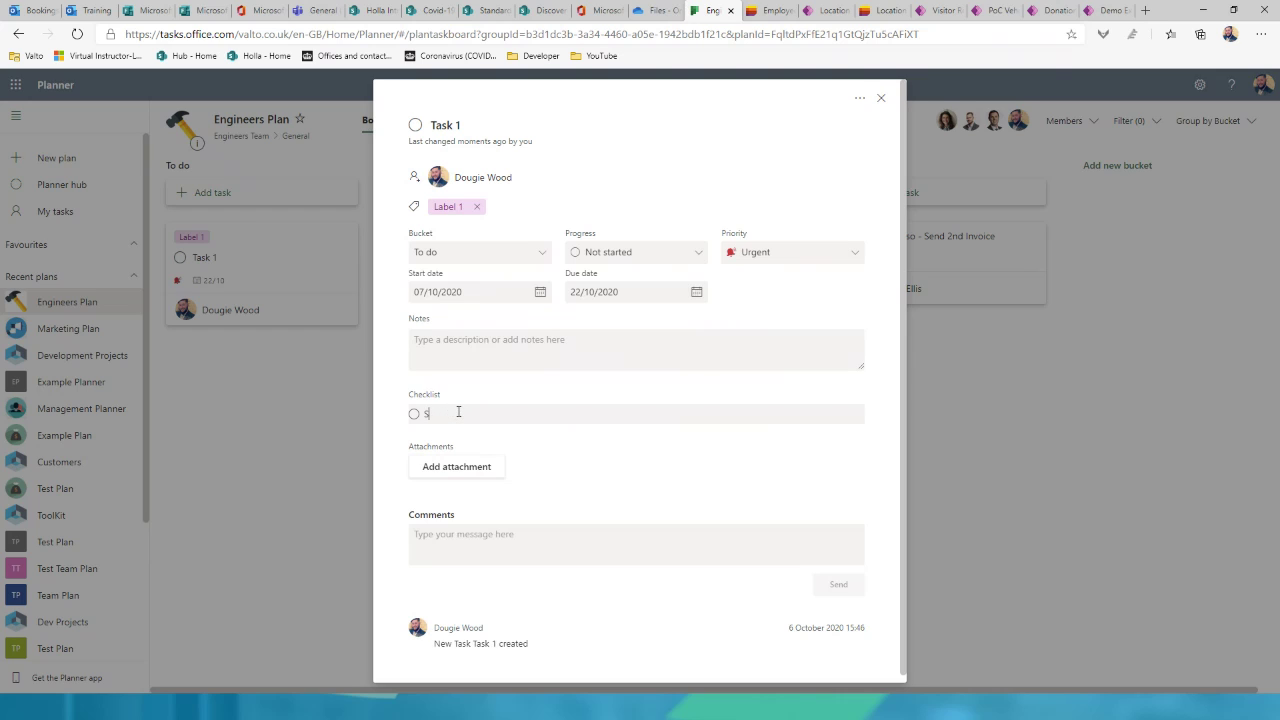
key("Return")
type("Subt ask")
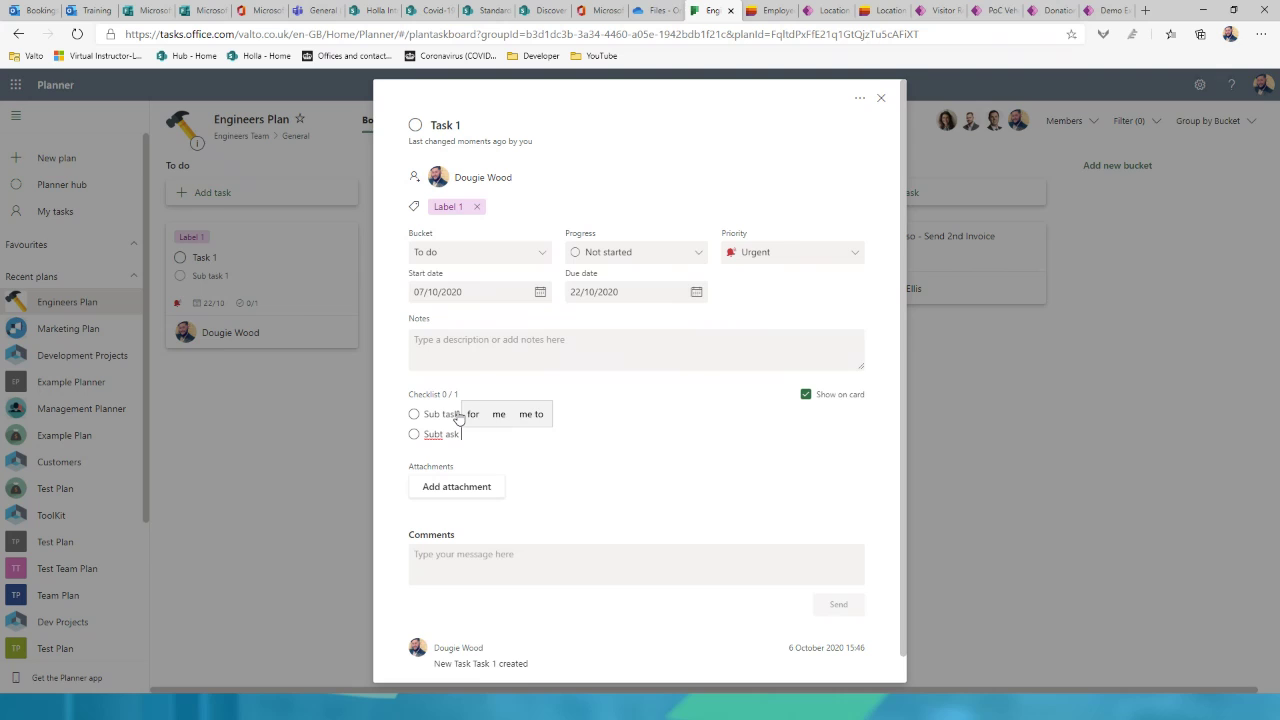
key("Return")
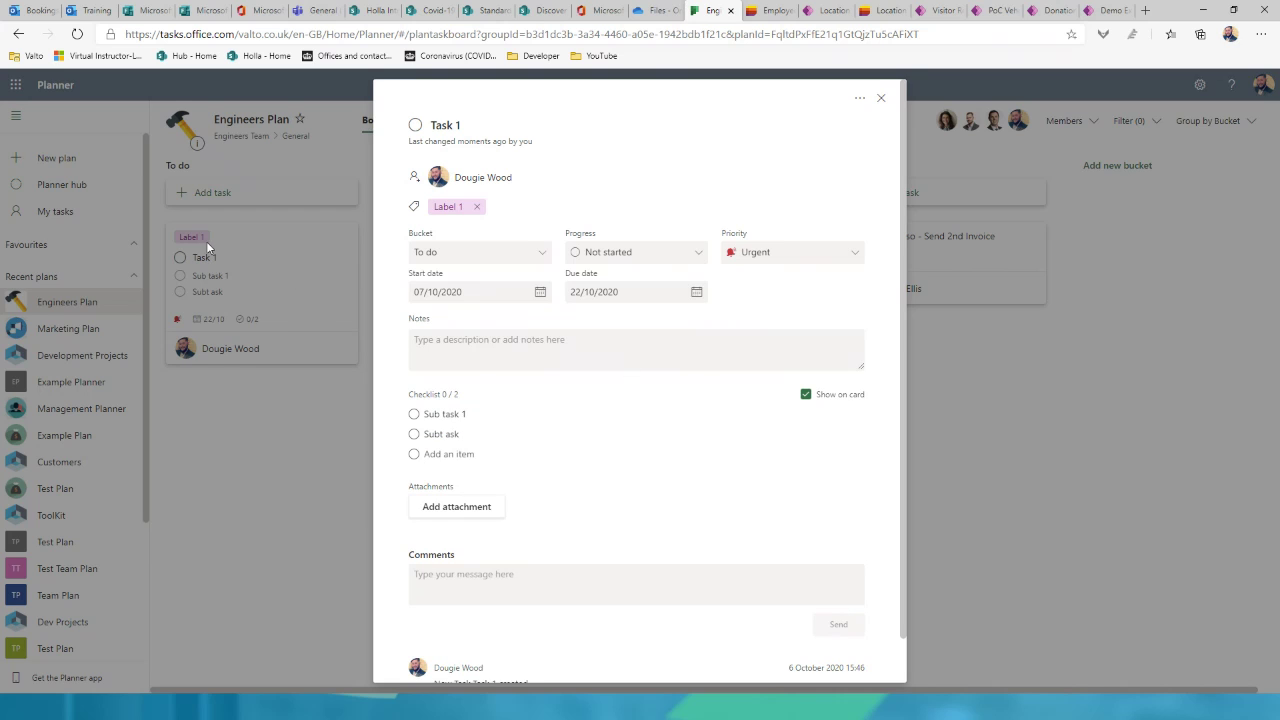
Step: Tick off both checklist items on the Task 1 card and reopen its details
left_click(298, 500)
left_click(180, 291)
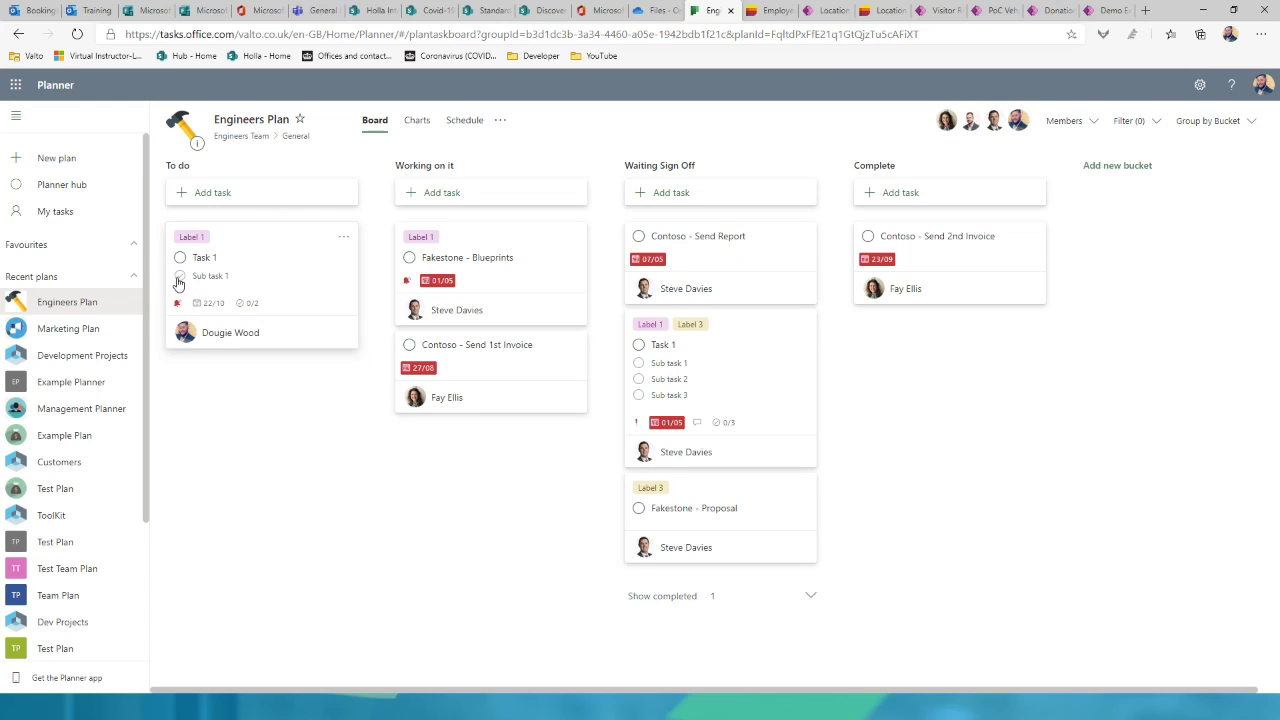
left_click(179, 276)
left_click(285, 262)
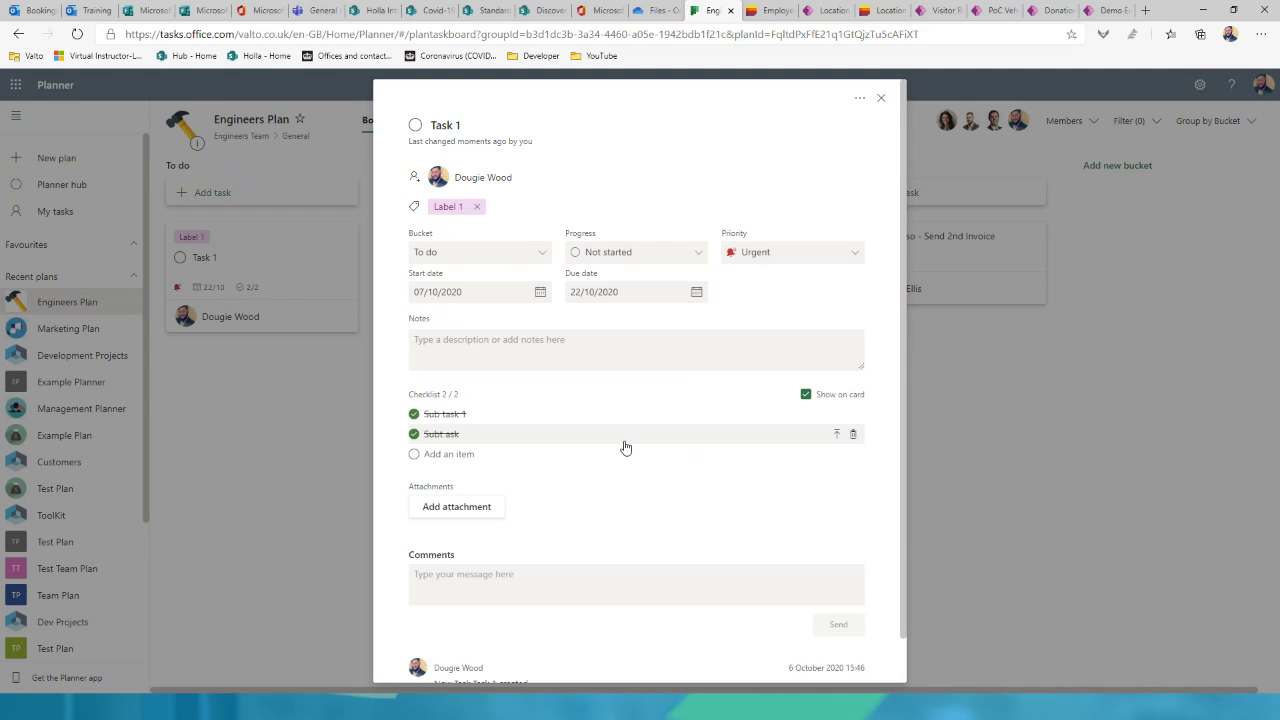
scroll(628, 447, "down", 1)
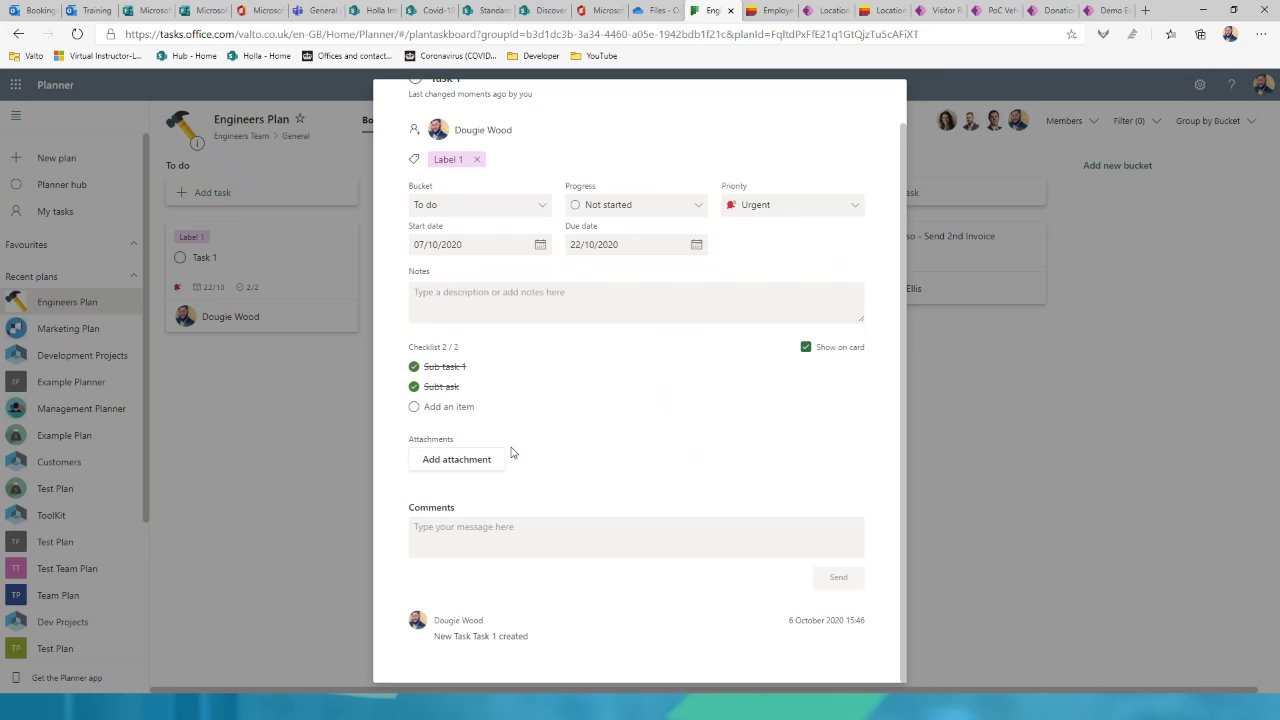
Step: Post the comment 'have completed xyz, please contuionene on' on Task 1
left_click(545, 526)
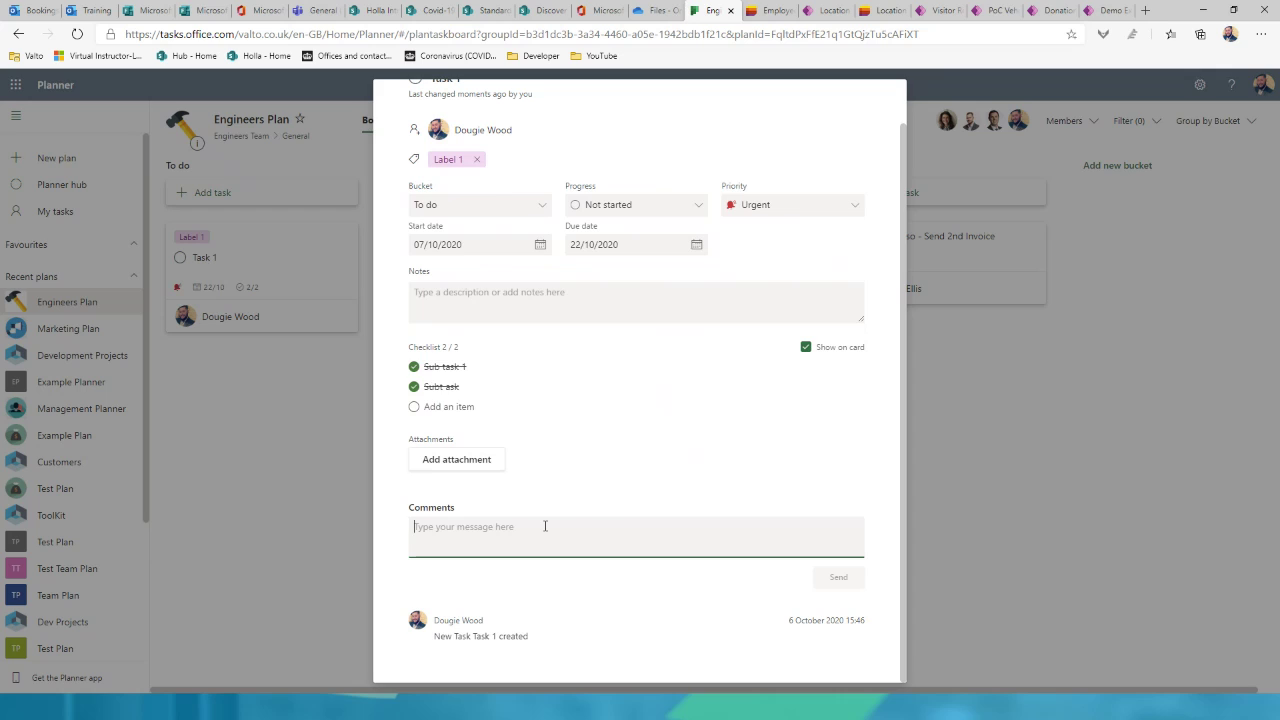
type("have c")
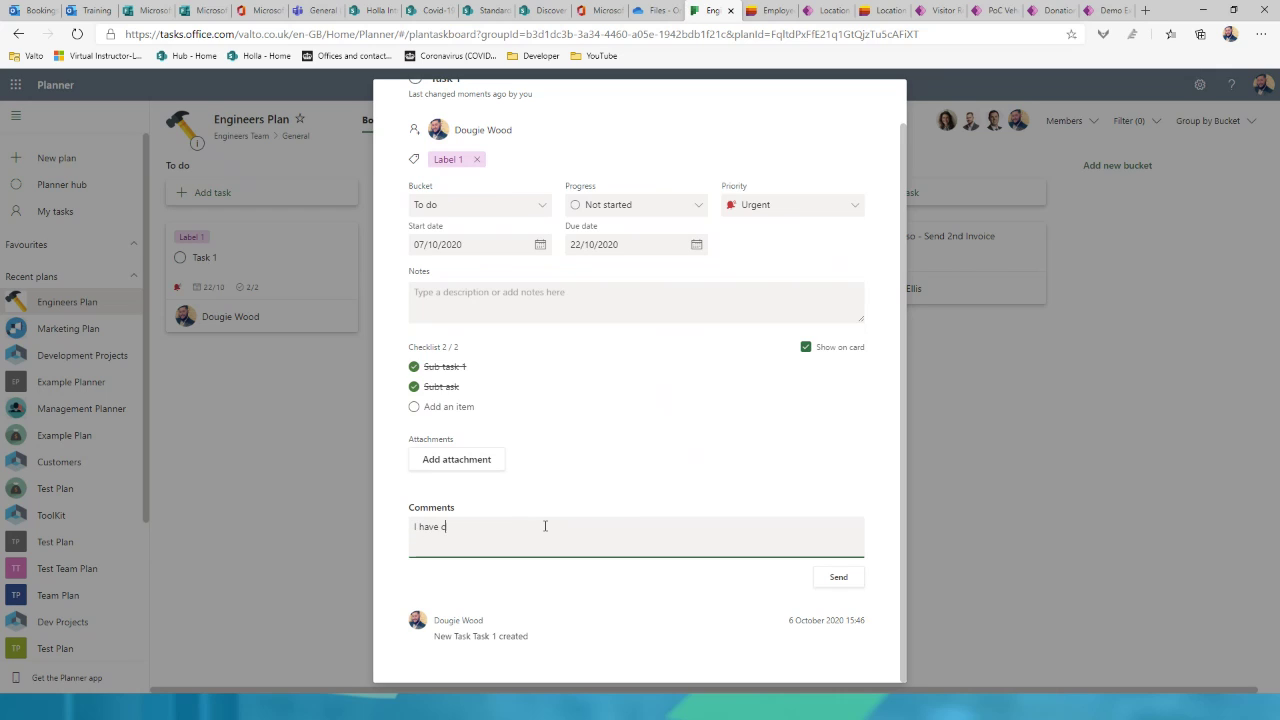
type("ompleted xyz, please contuione one on")
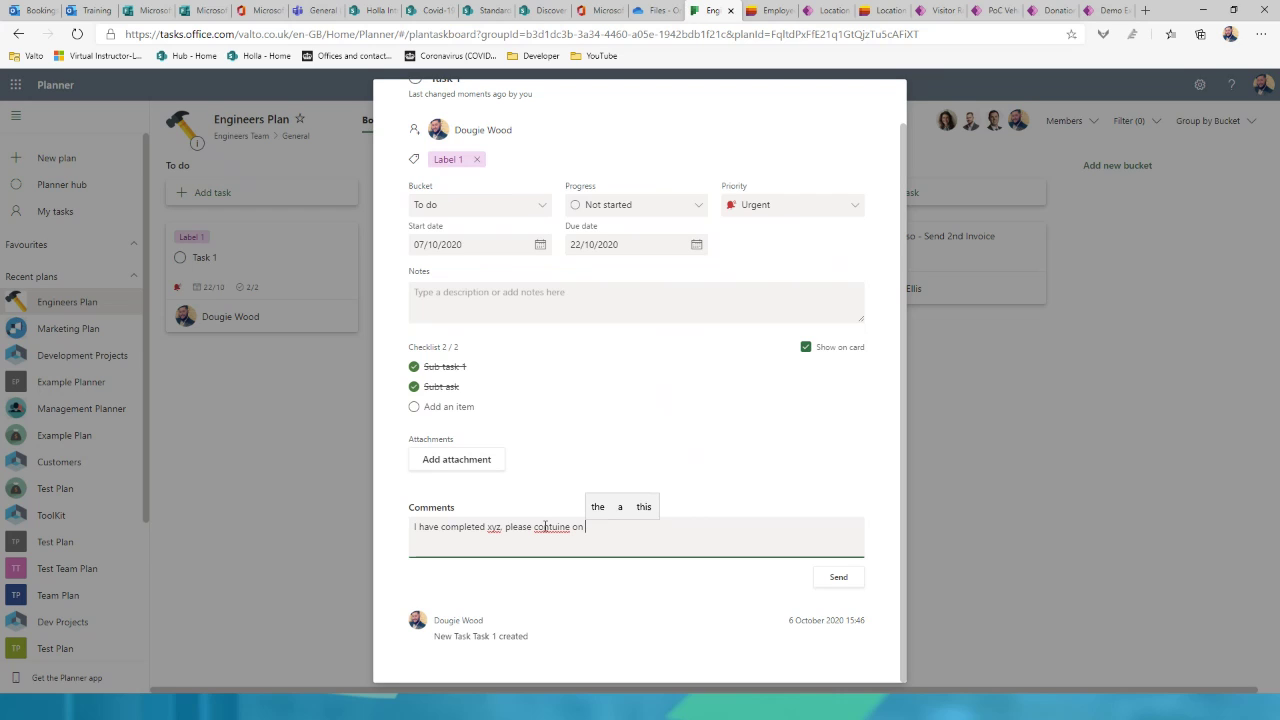
key("Return")
scroll(689, 363, "up", 2)
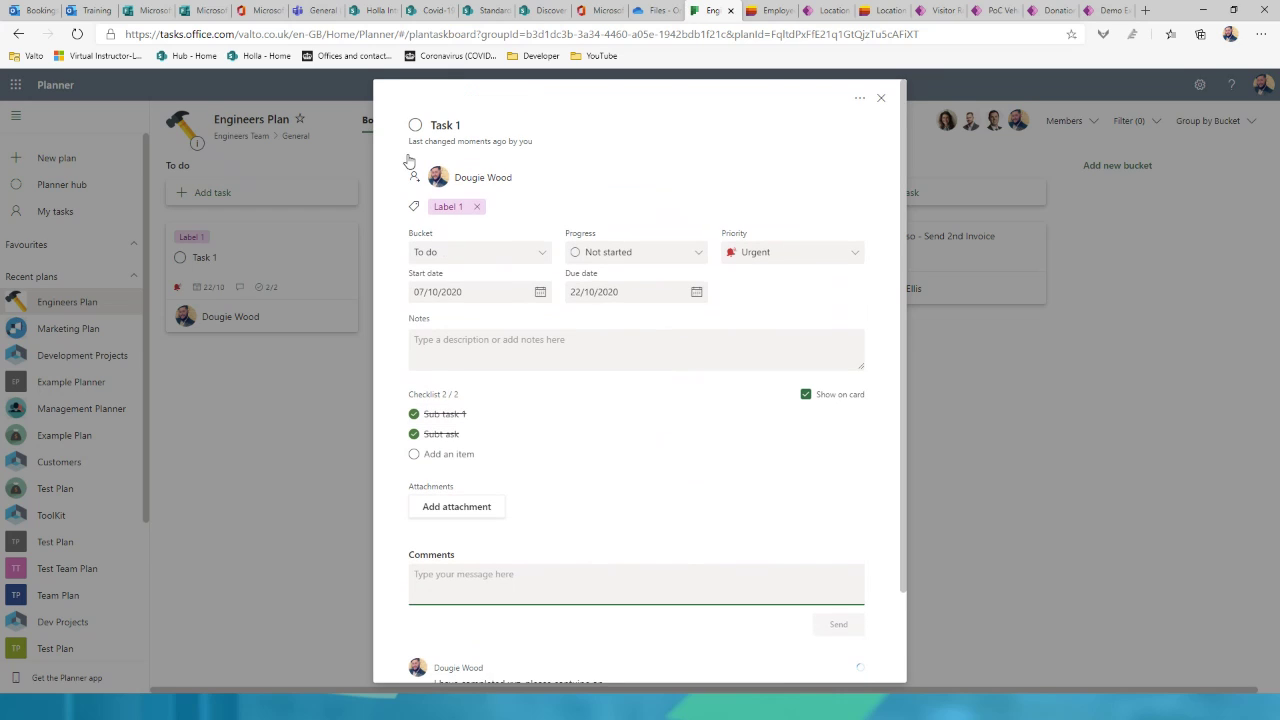
Step: Assign a second team member to Task 1 and return to the Engineers Plan board
left_click(499, 180)
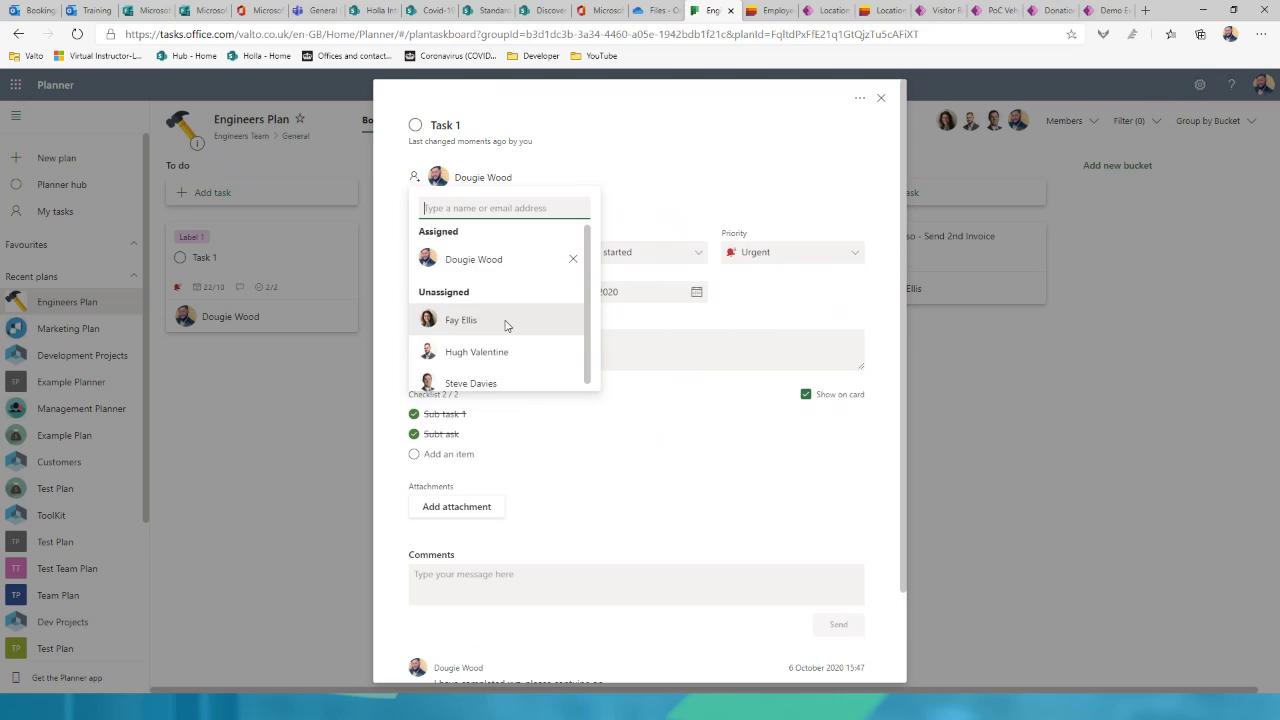
left_click(461, 319)
left_click(720, 283)
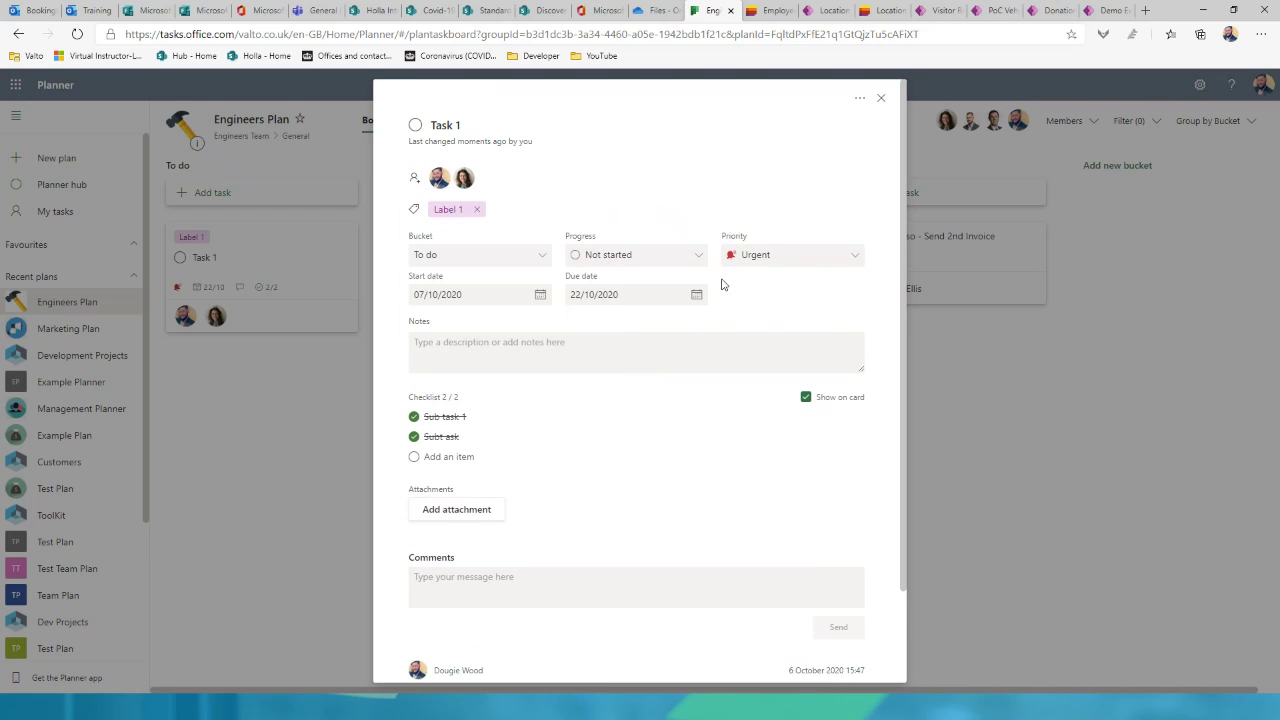
scroll(509, 483, "down", 1)
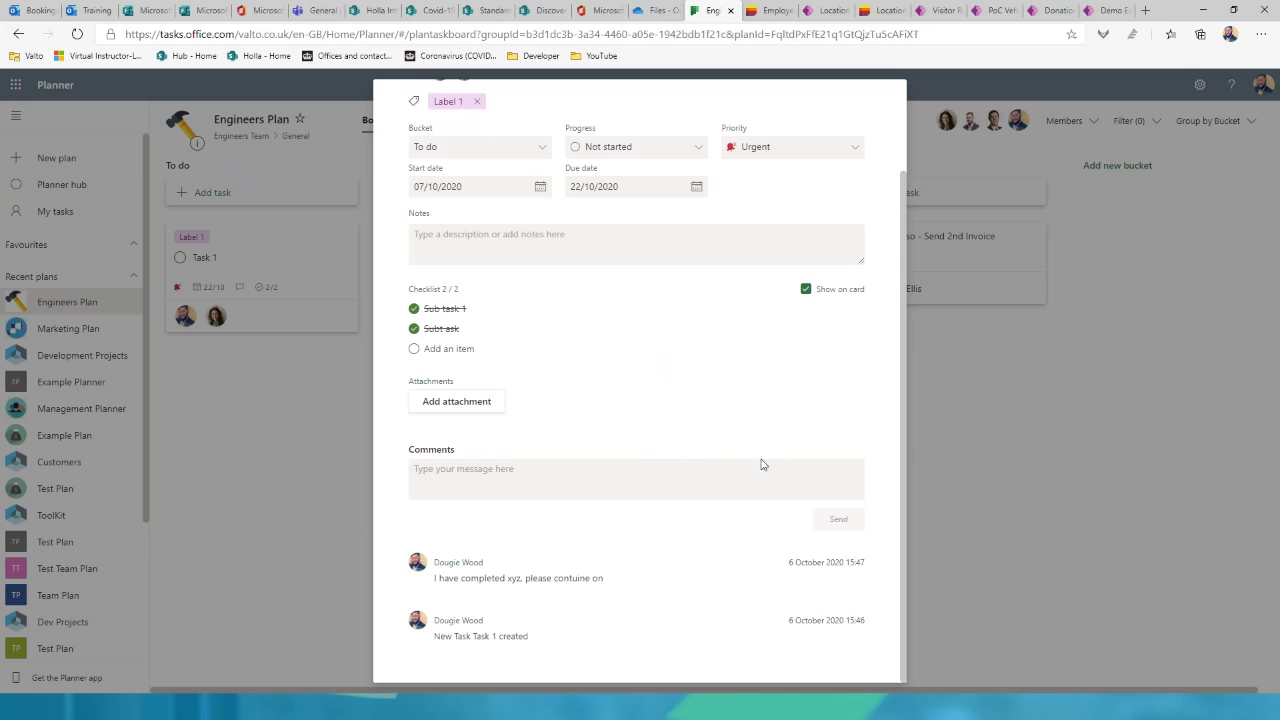
scroll(765, 465, "up", 2)
left_click(1030, 452)
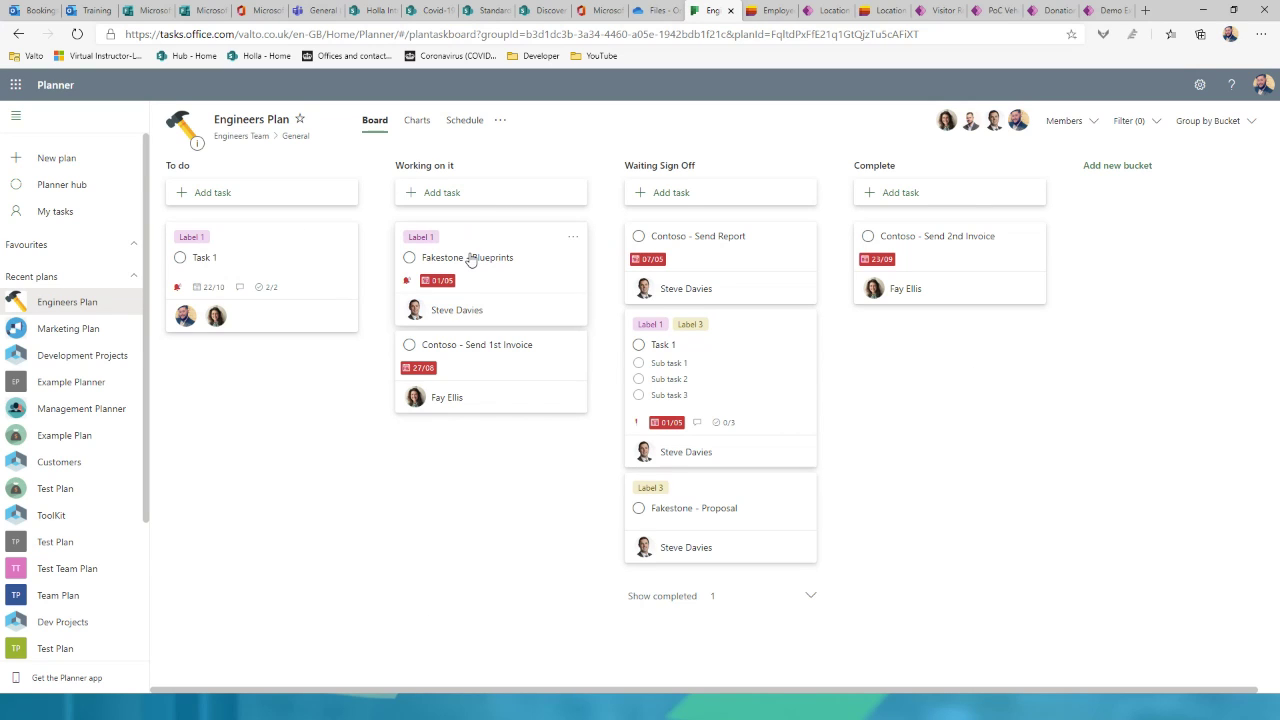
Step: Review the Engineers Plan Status, Bucket, Priority and Members charts: 7 tasks left, 5 late
left_click(418, 122)
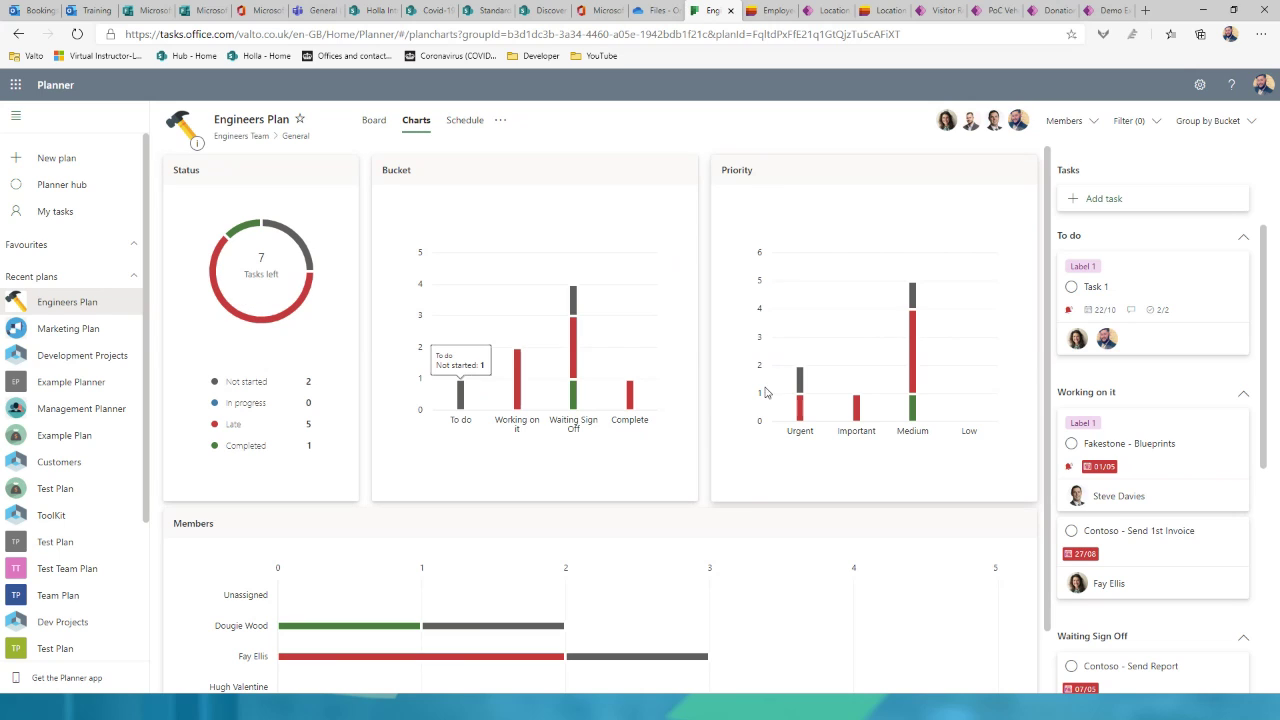
mouse_move(919, 424)
scroll(919, 424, "down", 1)
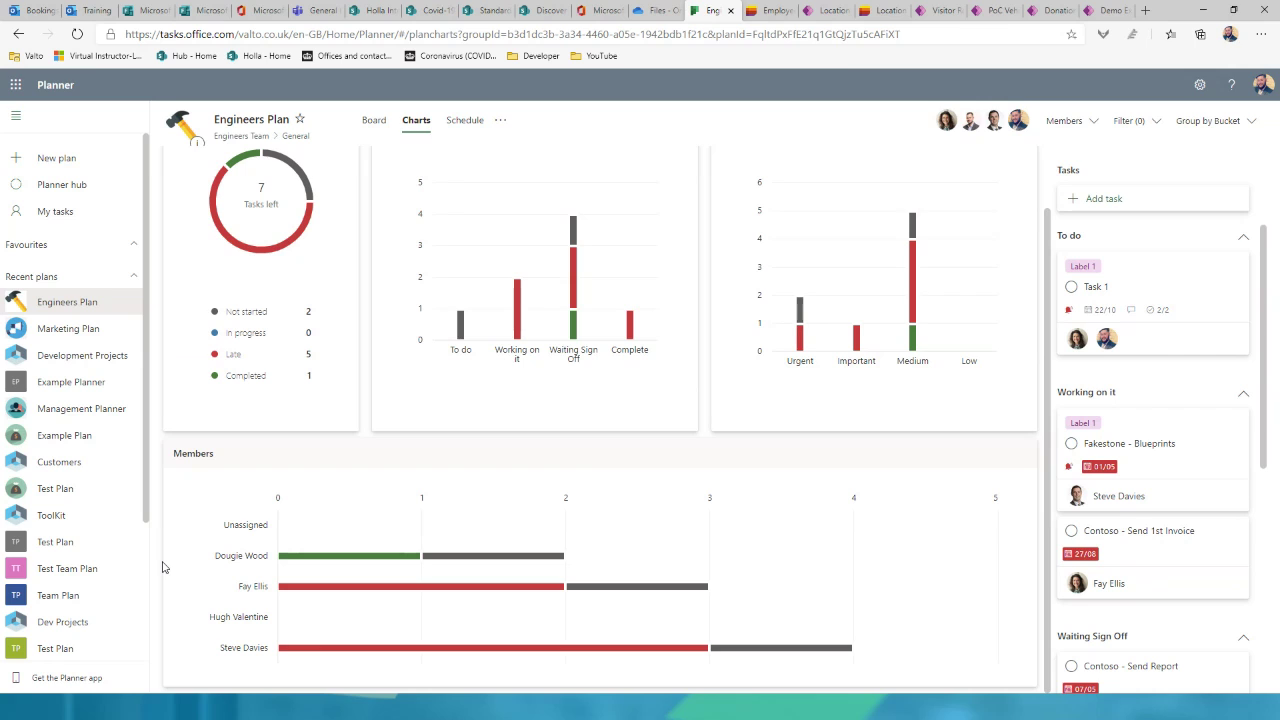
scroll(165, 565, "up", 1)
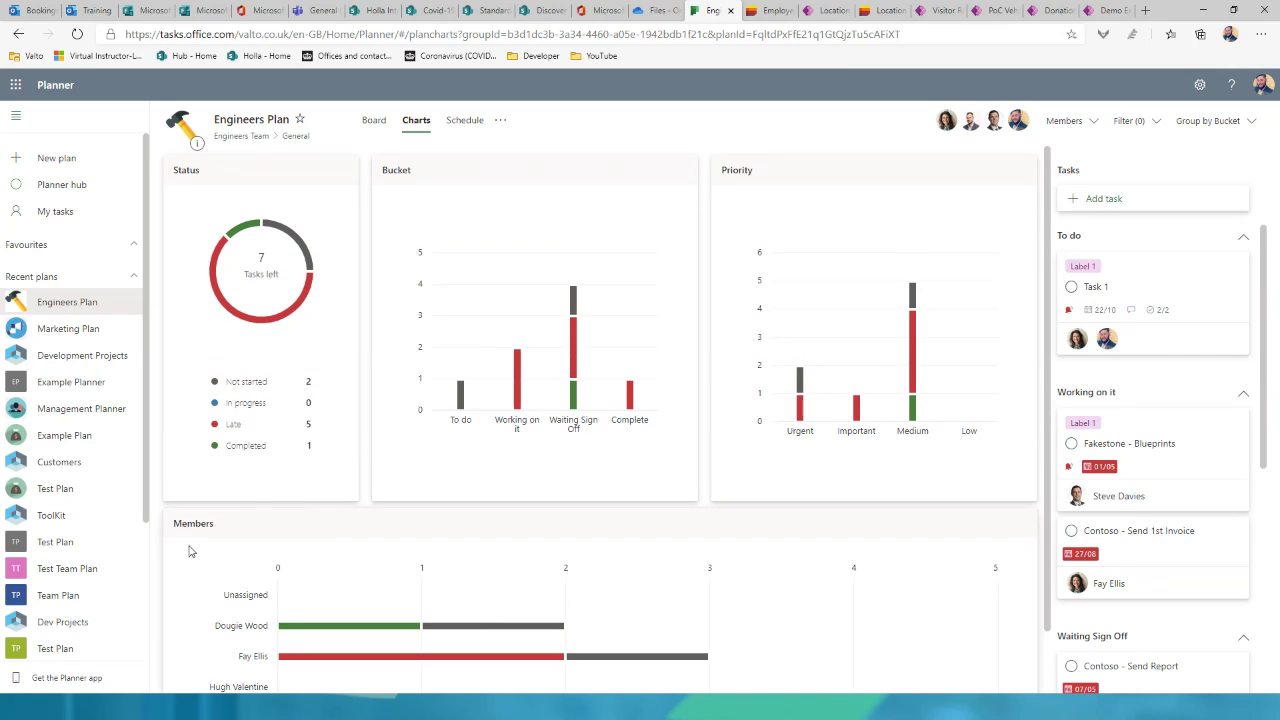
Step: Show the plan's October 2020 schedule calendar, then bring up Microsoft To Do's My Day
left_click(472, 129)
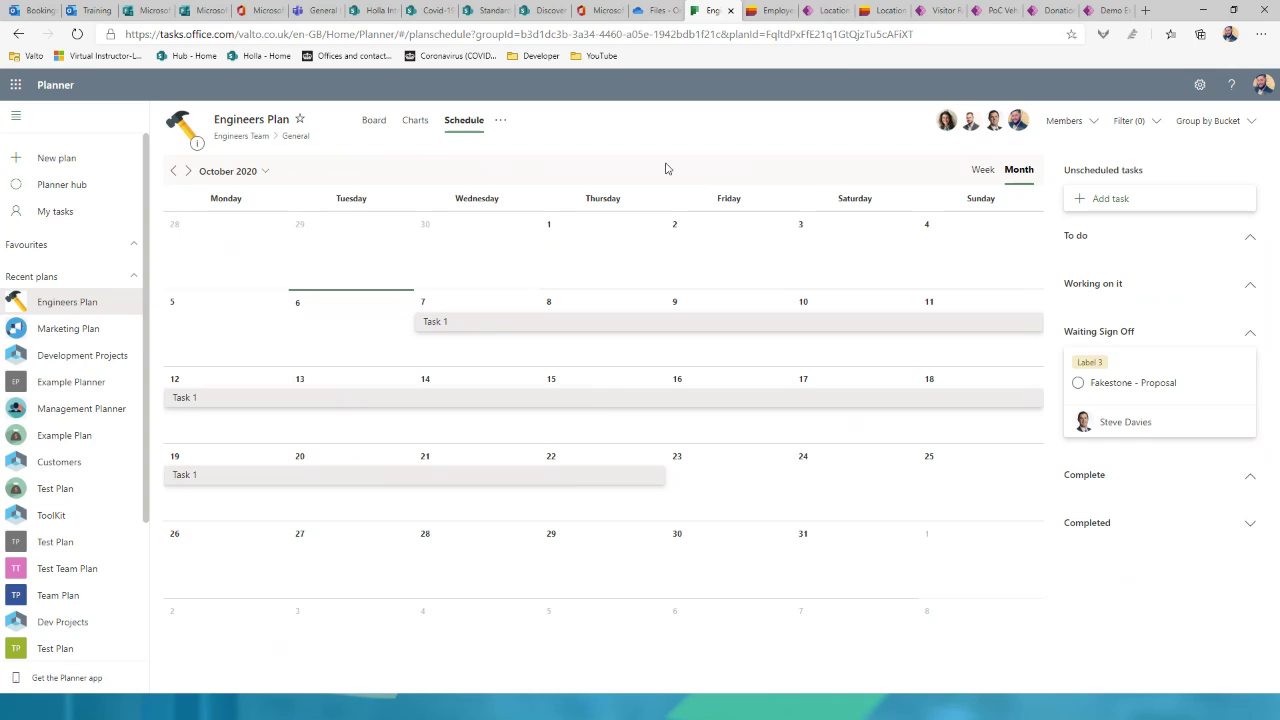
key("alt+Tab")
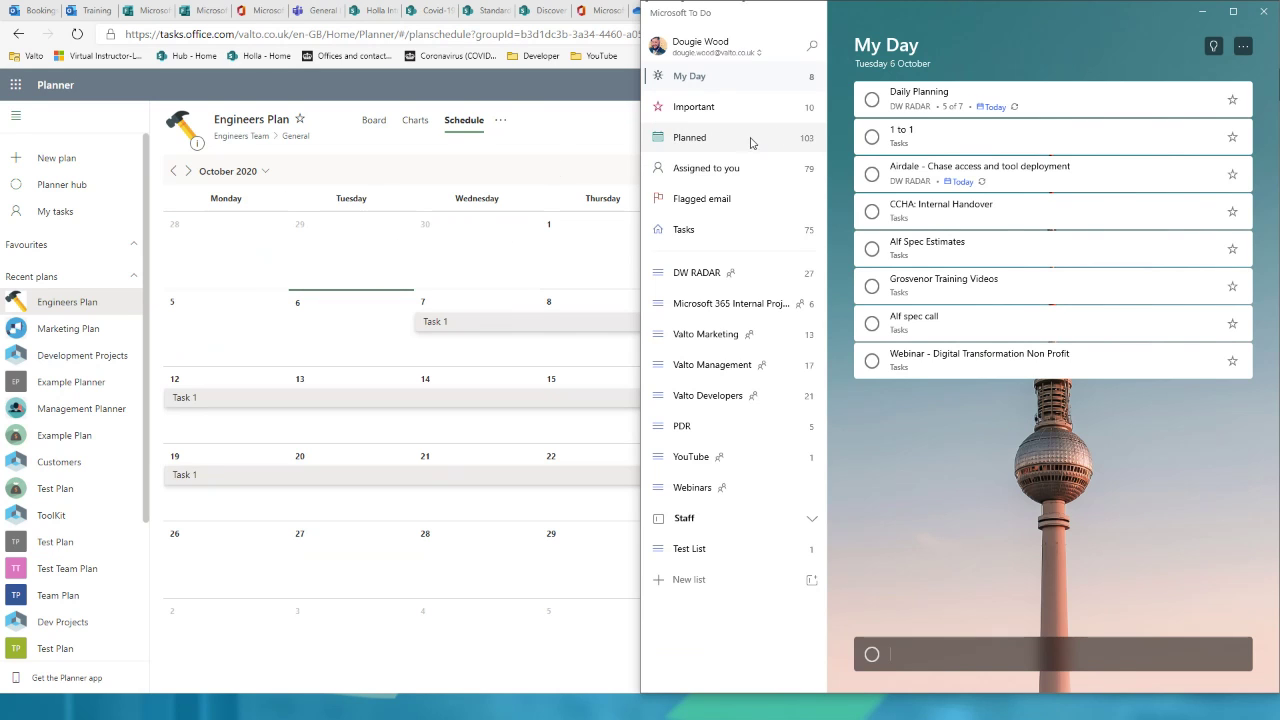
Step: Browse the Planned, Important and Flagged email views, then expand the Staff group's lists
left_click(781, 136)
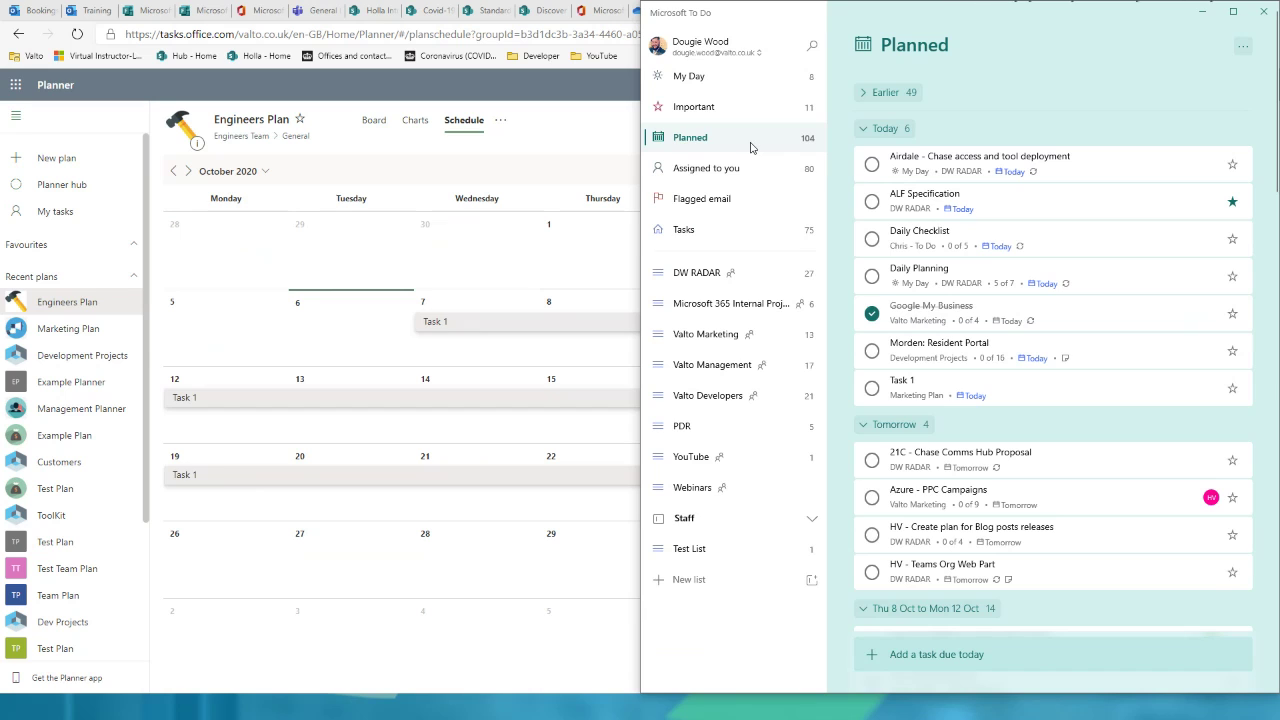
left_click(745, 120)
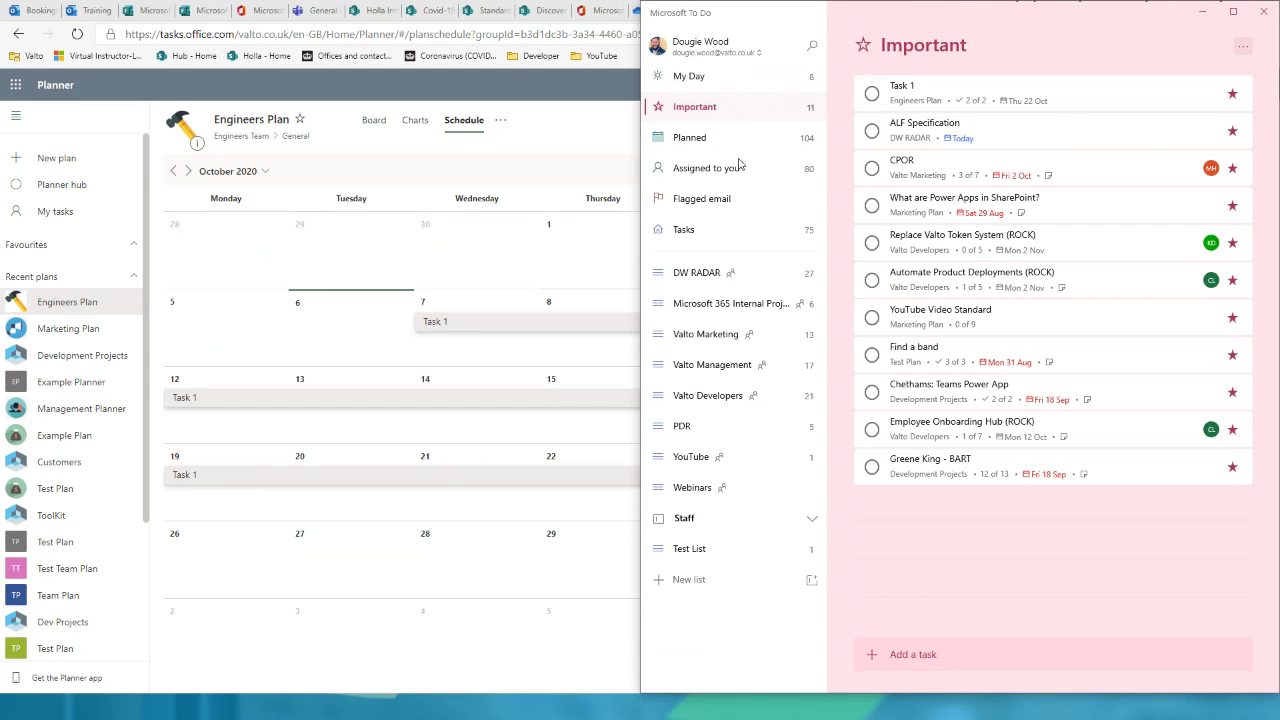
left_click(750, 198)
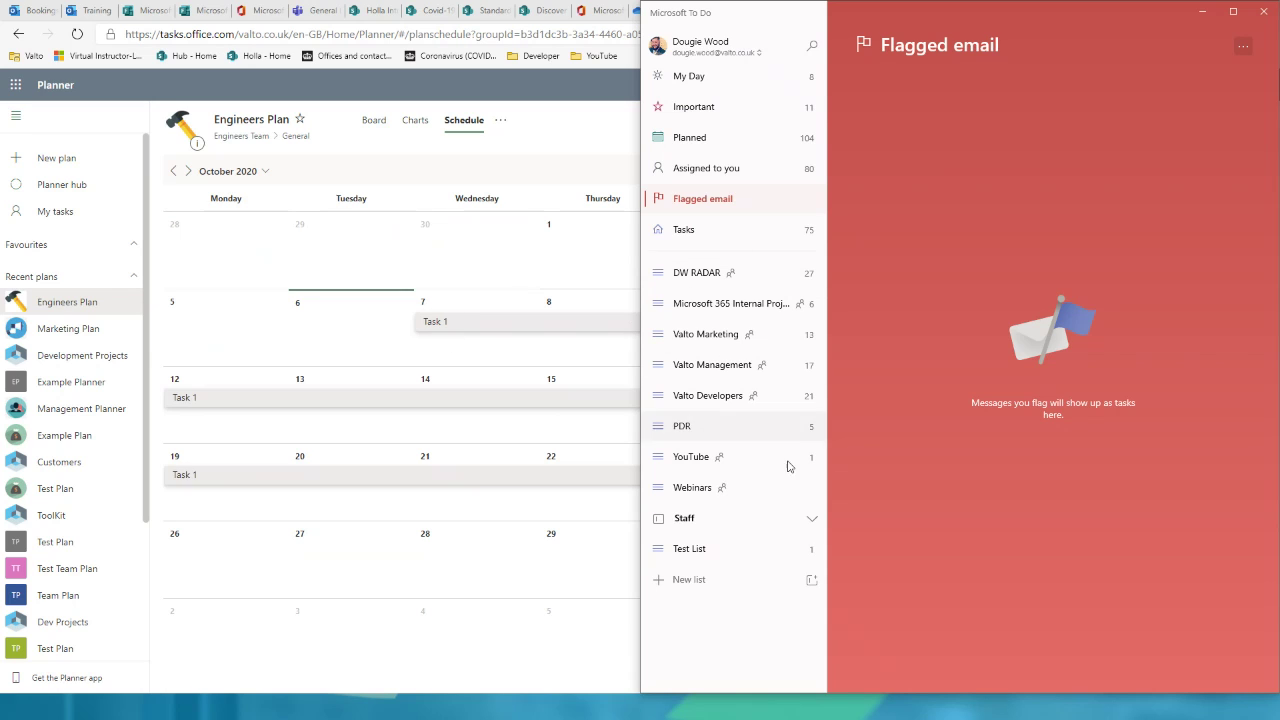
left_click(811, 520)
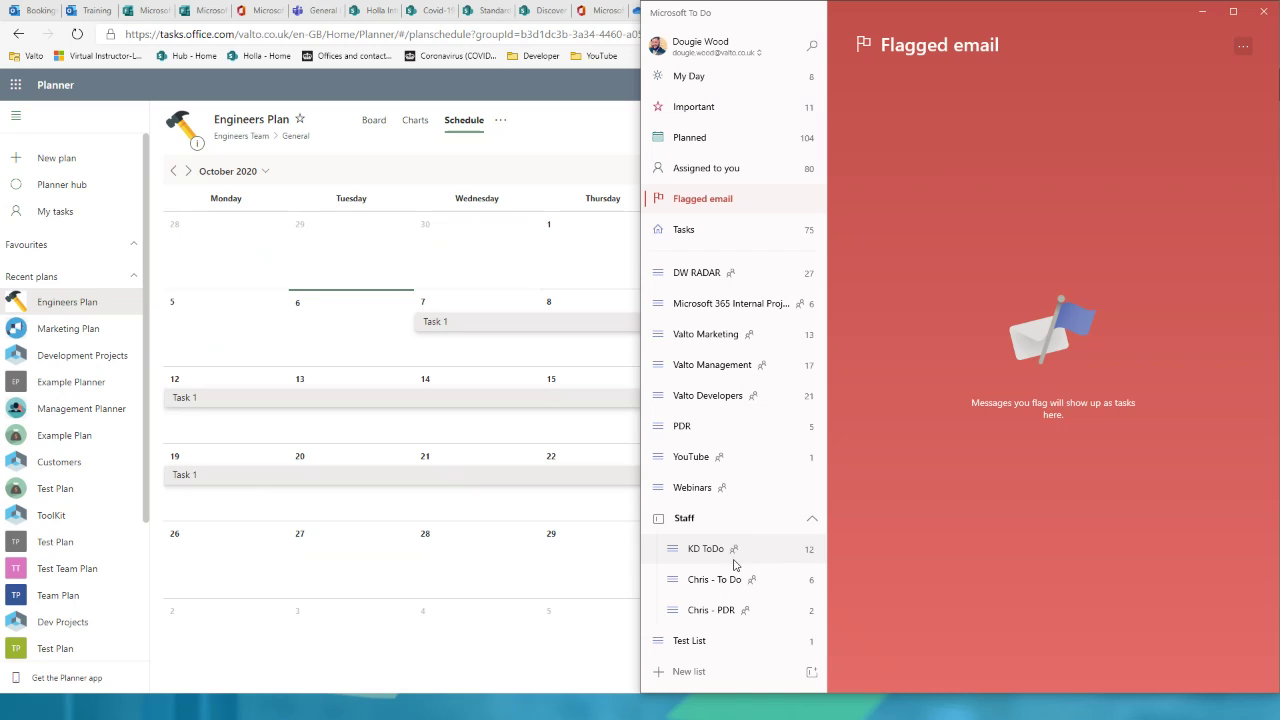
Step: Add task 2 and task 3 to Test List
left_click(724, 641)
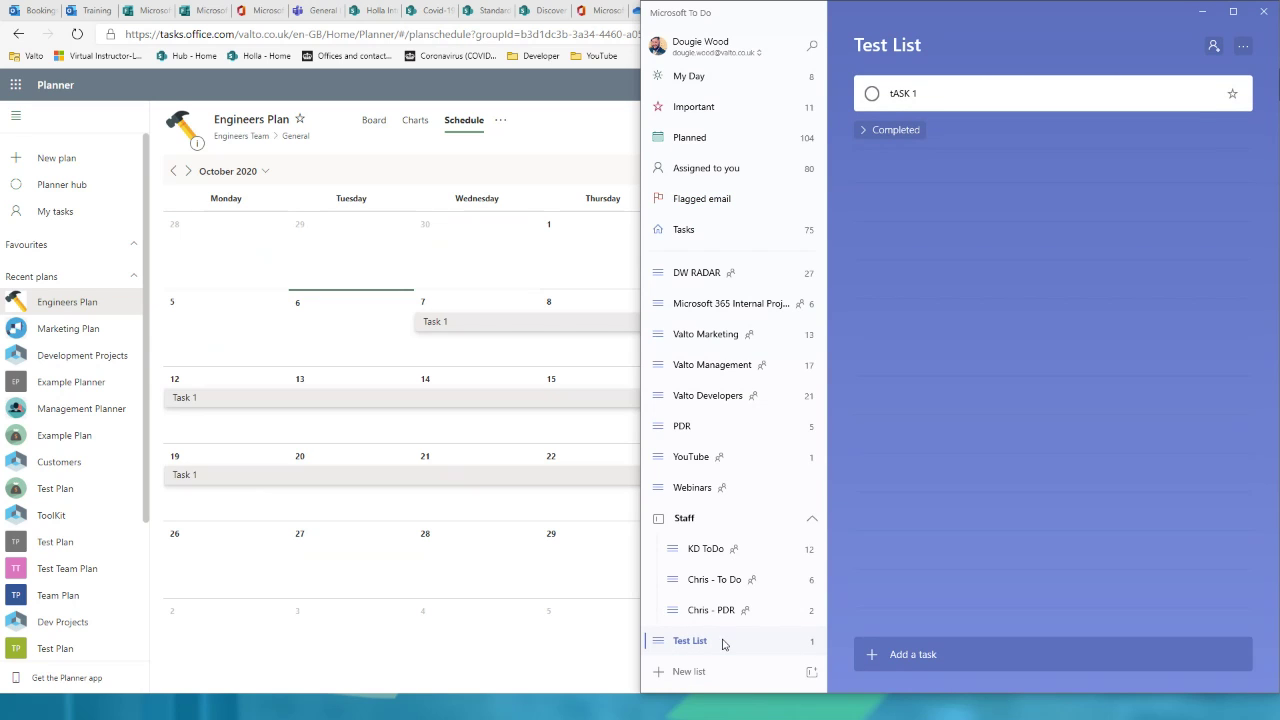
left_click(913, 654)
type("task 2")
key("Return")
type("task 2")
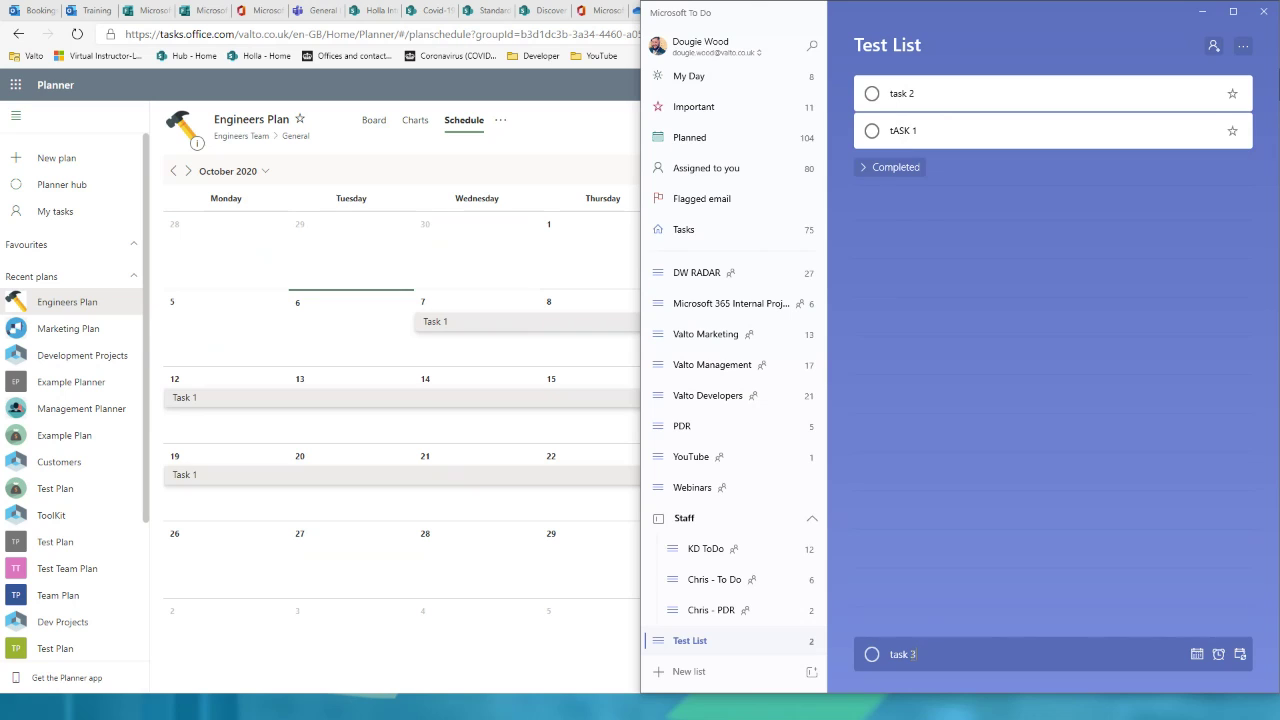
key("Return")
Step: Add task 3 to My Day and view it at the top of My Day
left_click(952, 98)
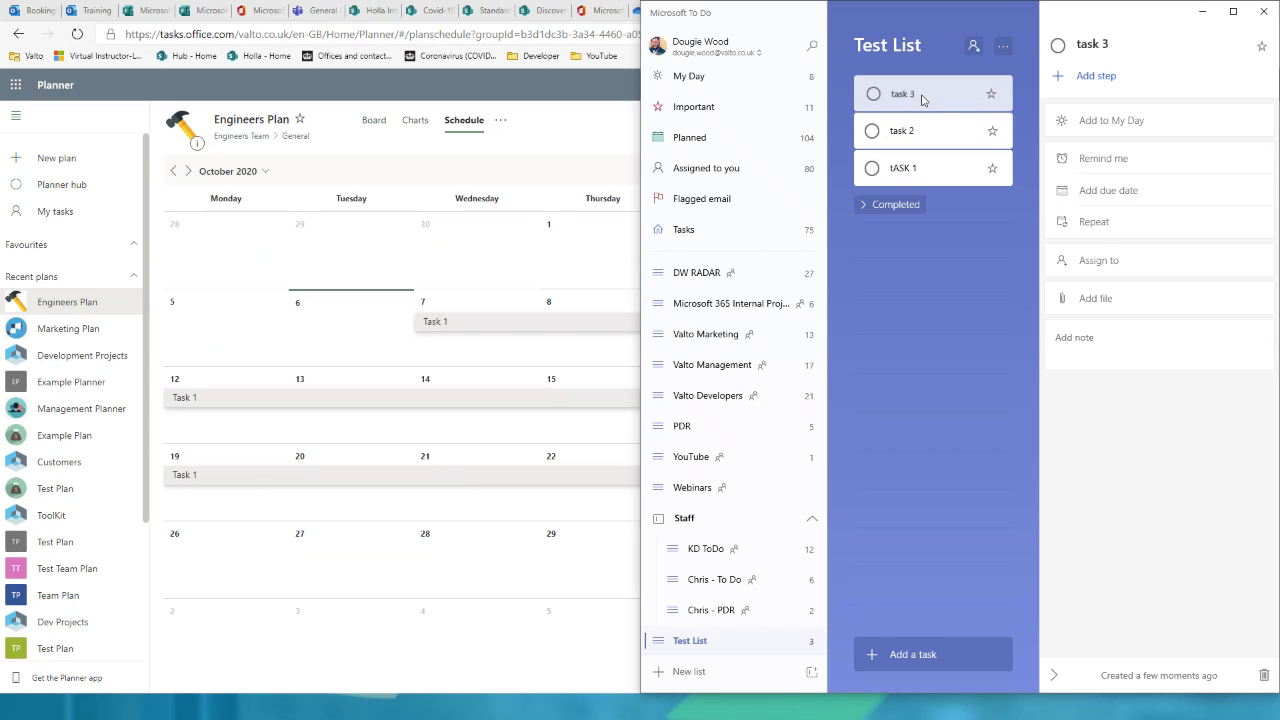
right_click(921, 98)
left_click(976, 112)
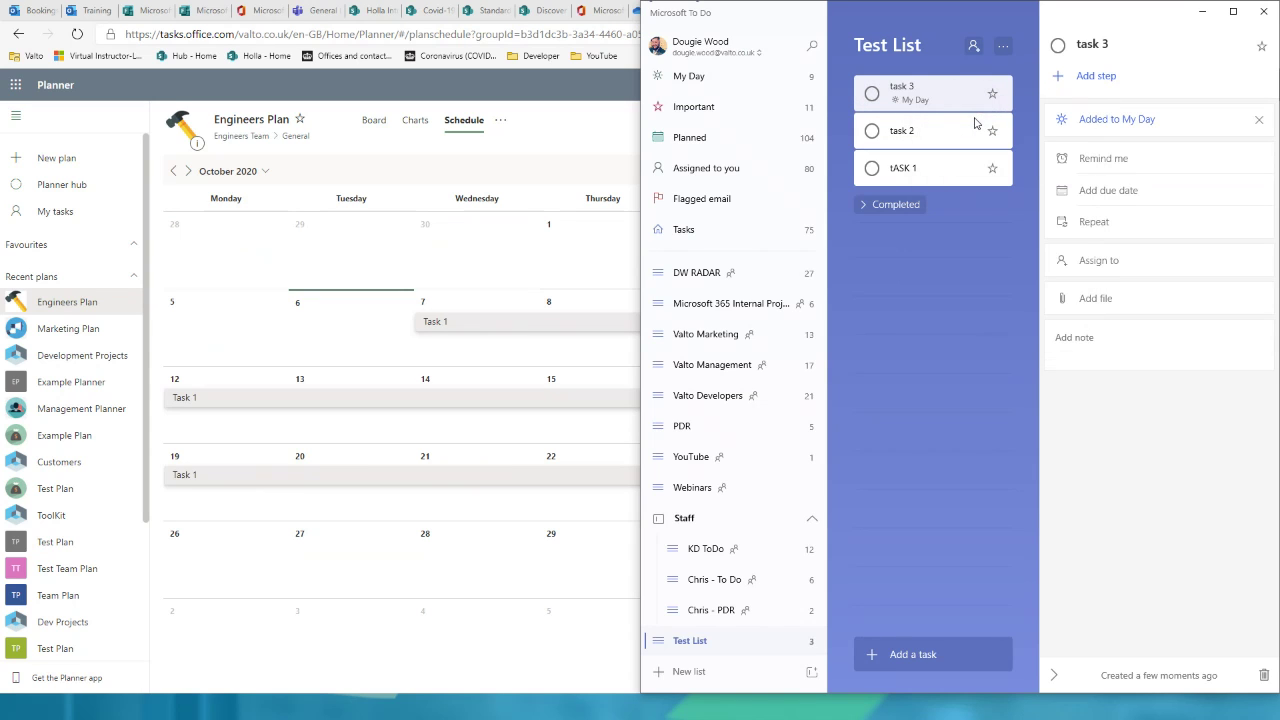
left_click(720, 84)
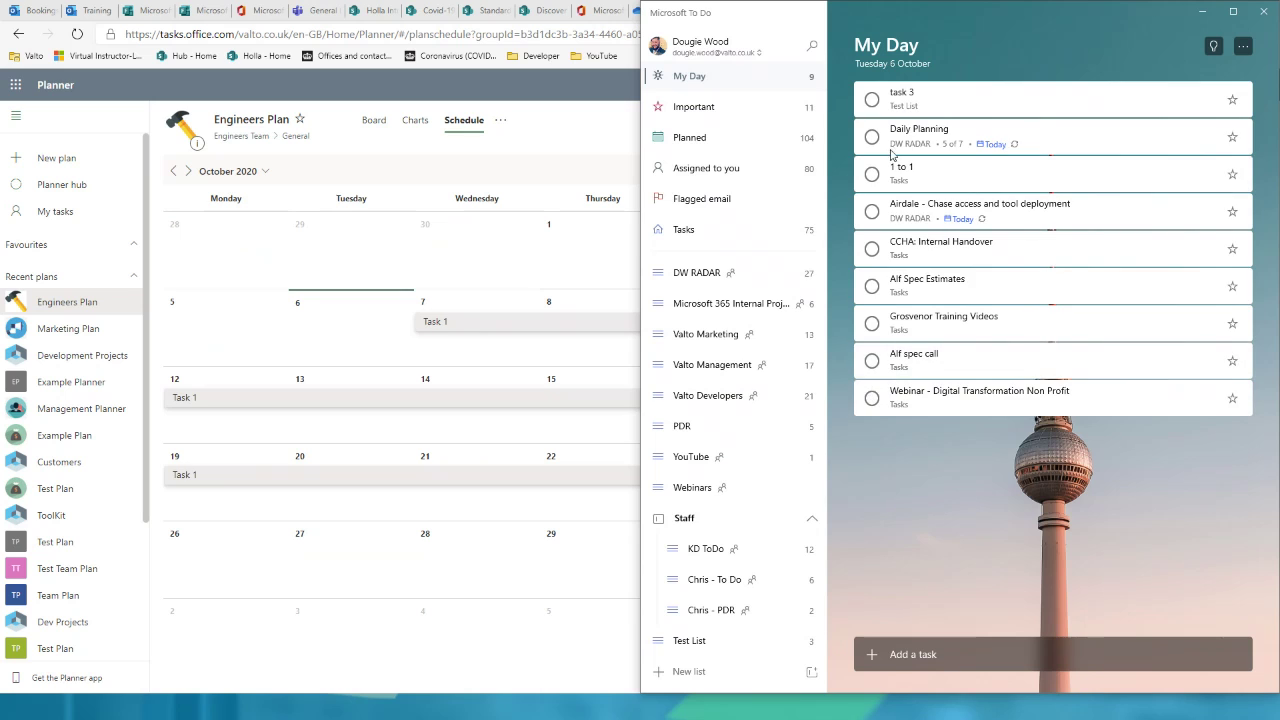
Step: Complete task 3, advance to the Microsoft Lists slide, and return to the Planner browser
left_click(872, 99)
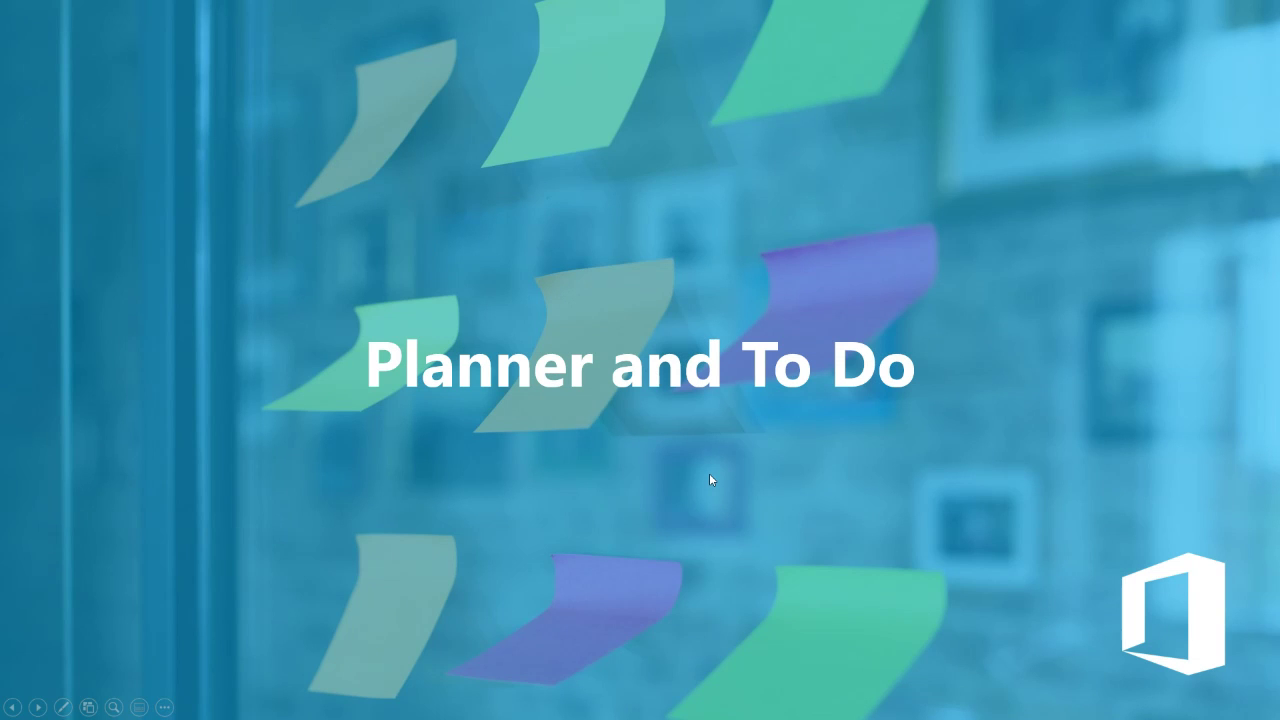
key("Right")
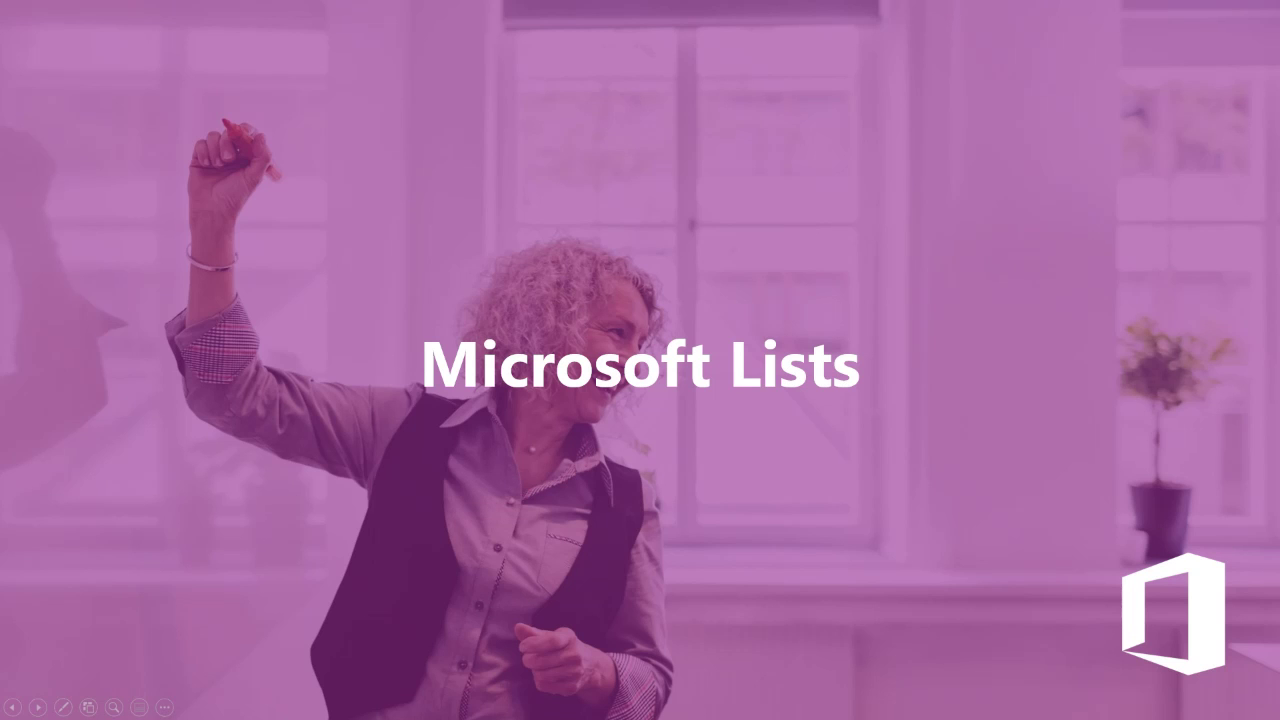
key("alt+Tab")
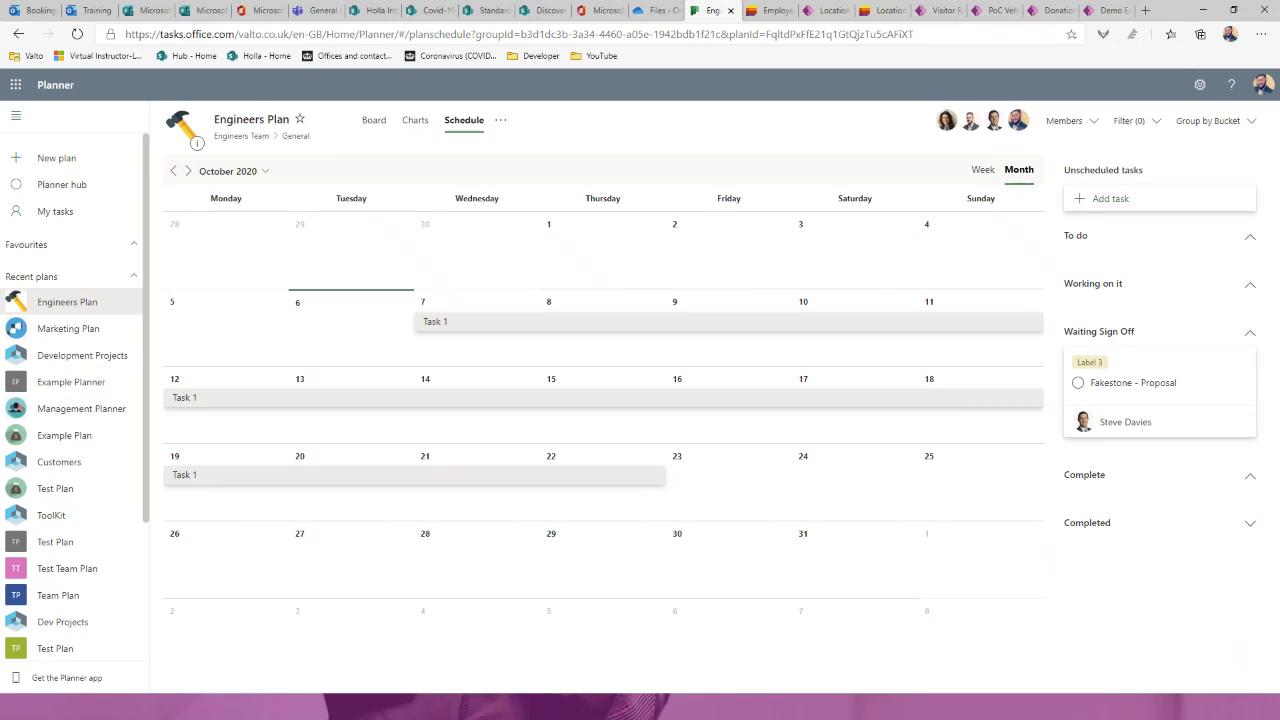
key("alt+Tab")
Step: Open the Employee Details list and scroll across its department, manager and policy columns
left_click(752, 15)
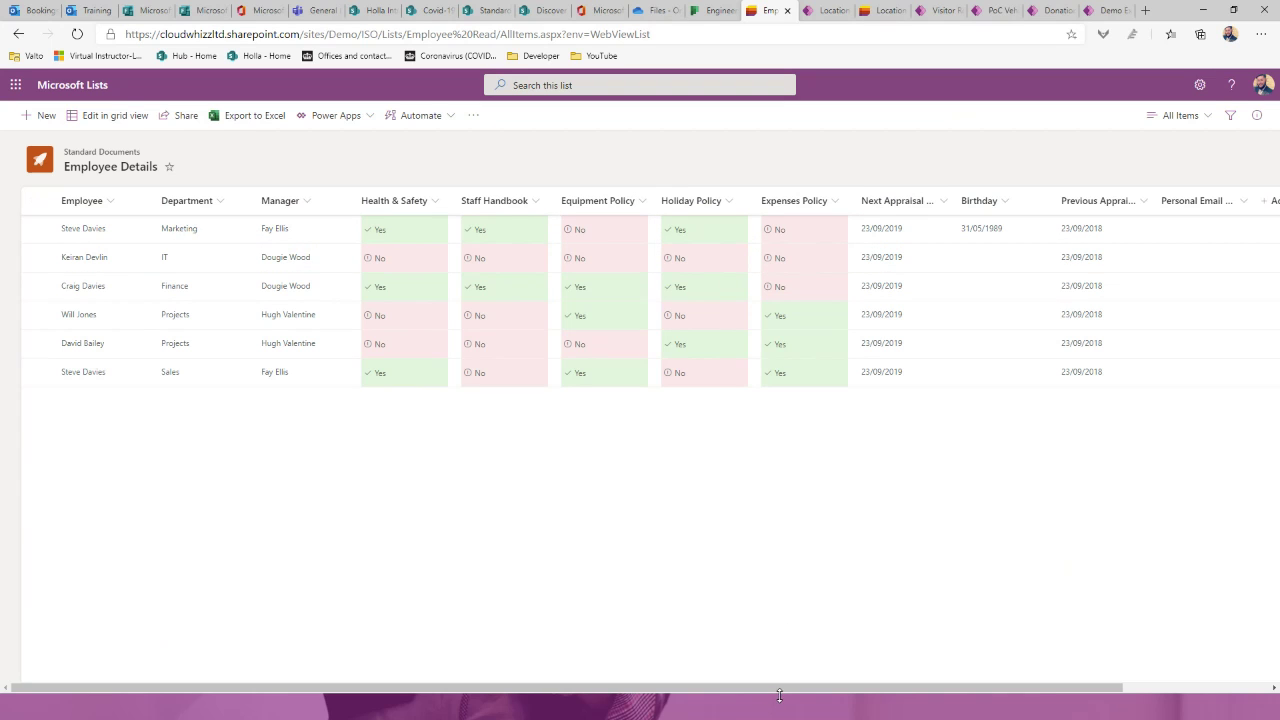
left_click_drag(783, 691, 766, 637)
Step: Try grid editing on Employee Details without saving changes, then advance to the PowerApps slide
left_click(119, 122)
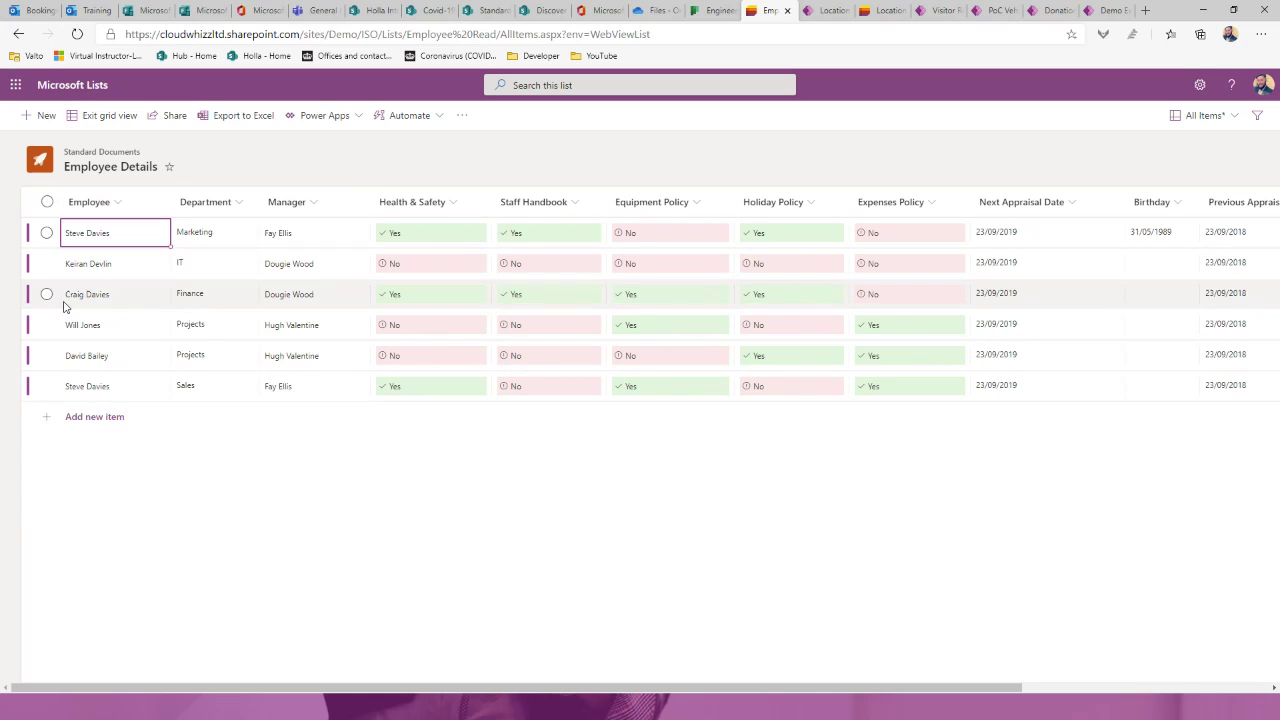
left_click(126, 427)
left_click(266, 240)
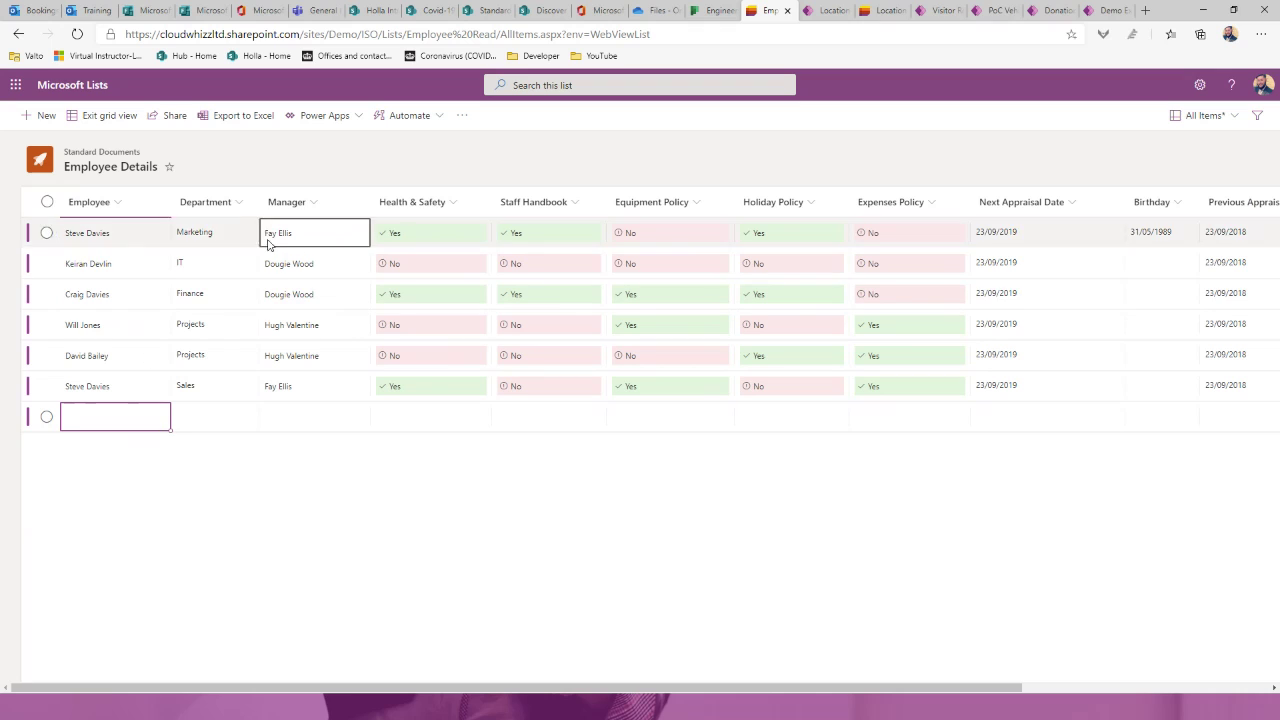
left_click(337, 254)
left_click(337, 254)
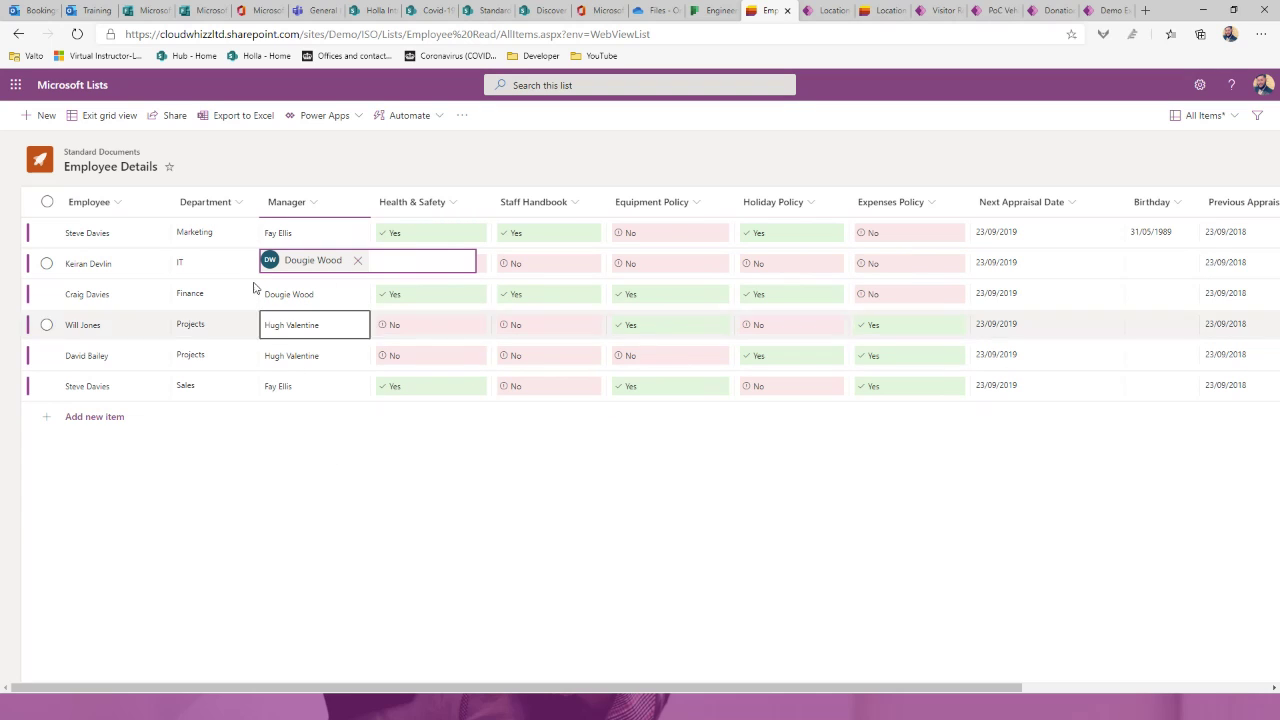
left_click(95, 119)
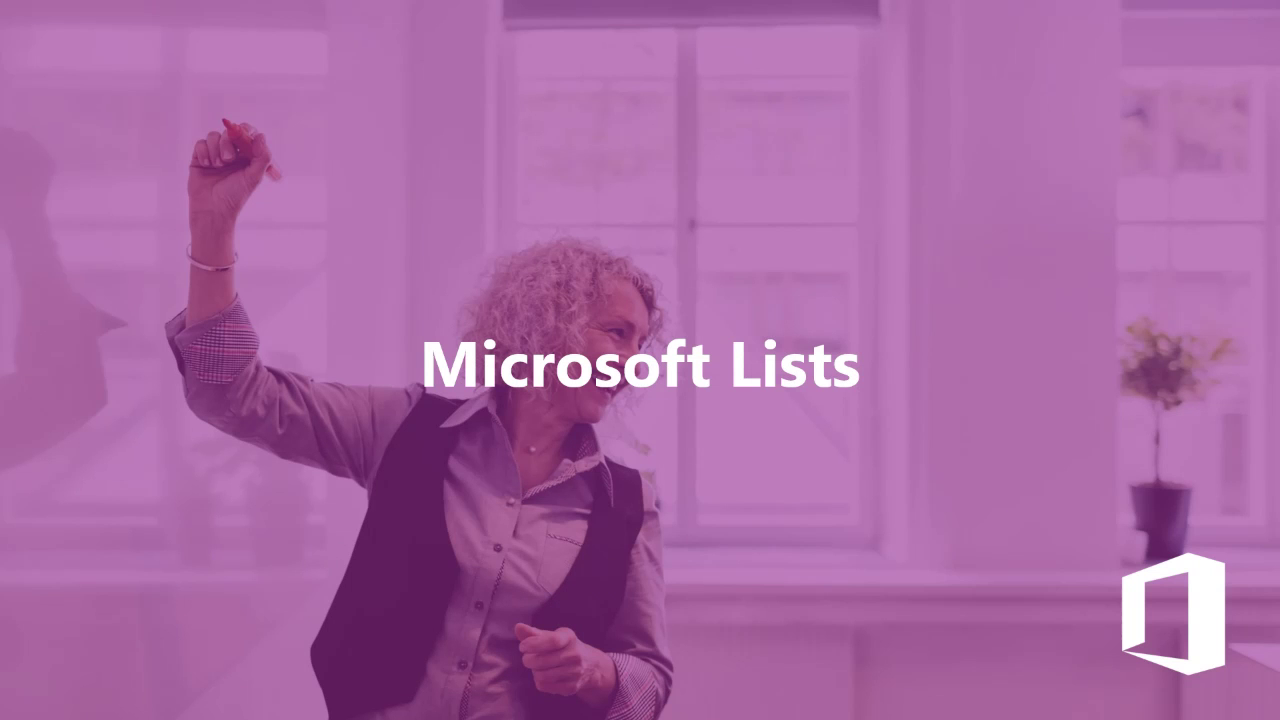
left_click(993, 488)
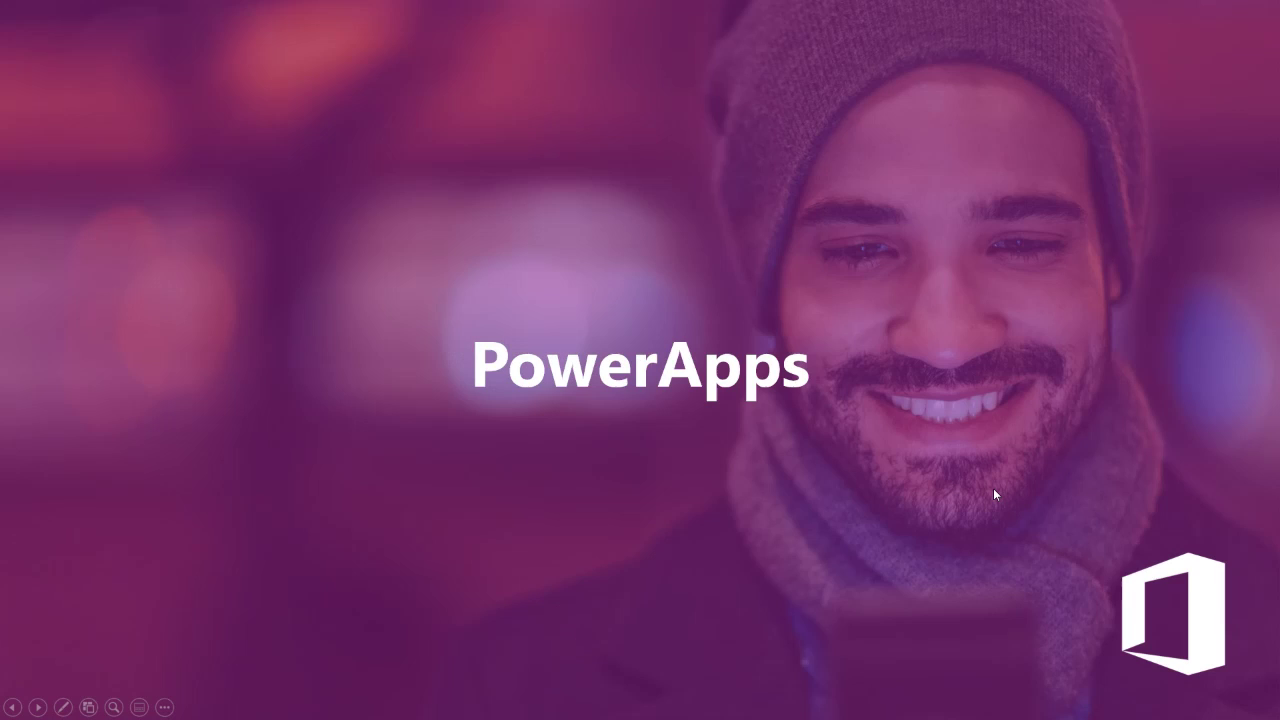
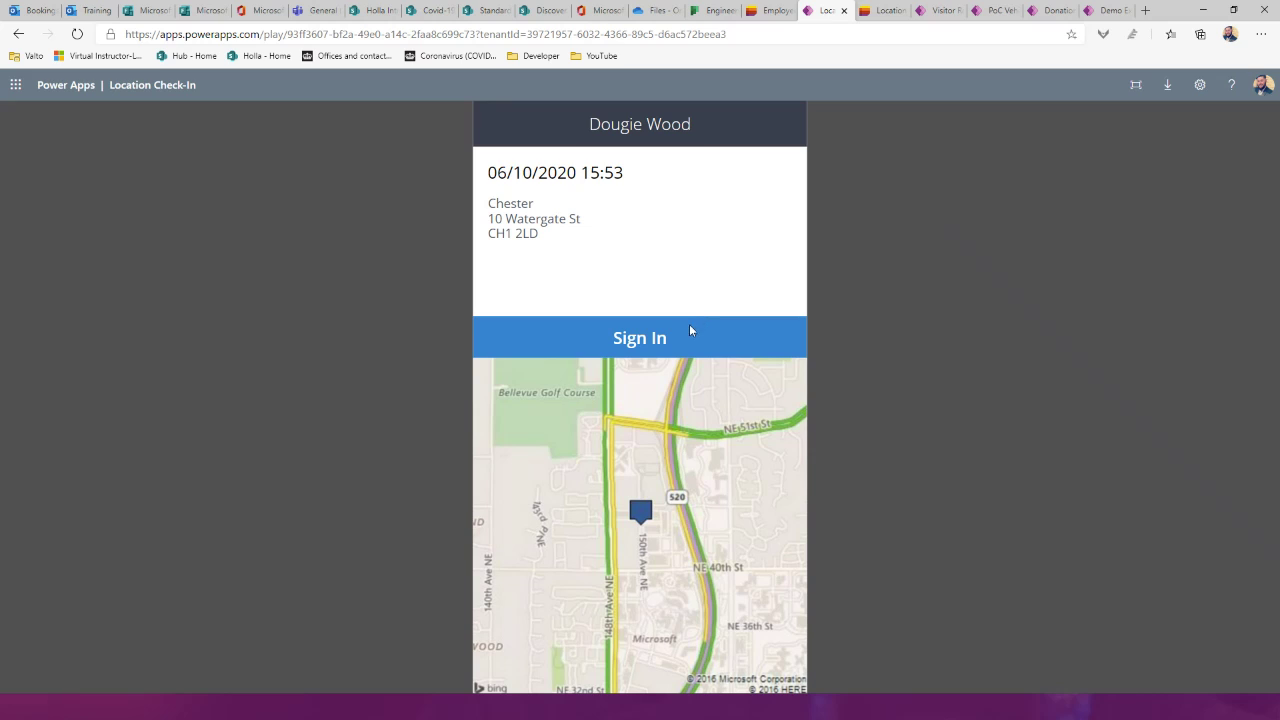
Step: Sign in at the Chester location in the Location Check-In app, then move to the next browser tab
left_click(654, 345)
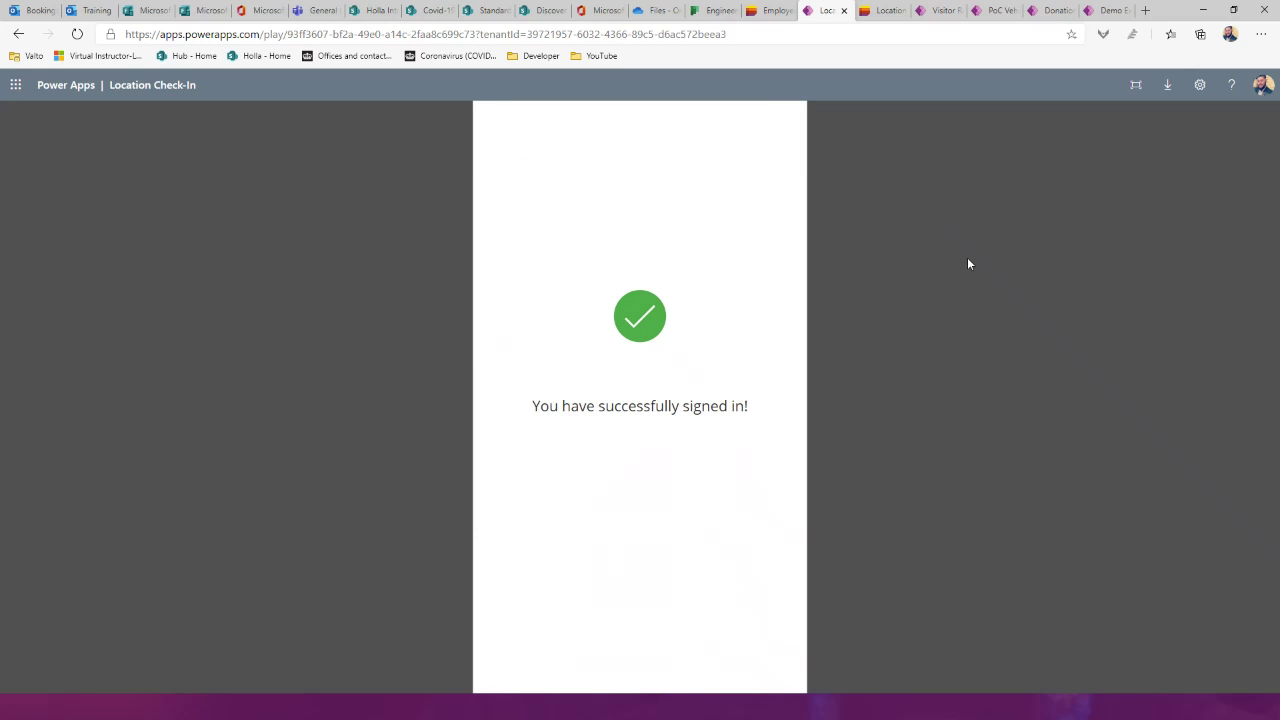
left_click(872, 18)
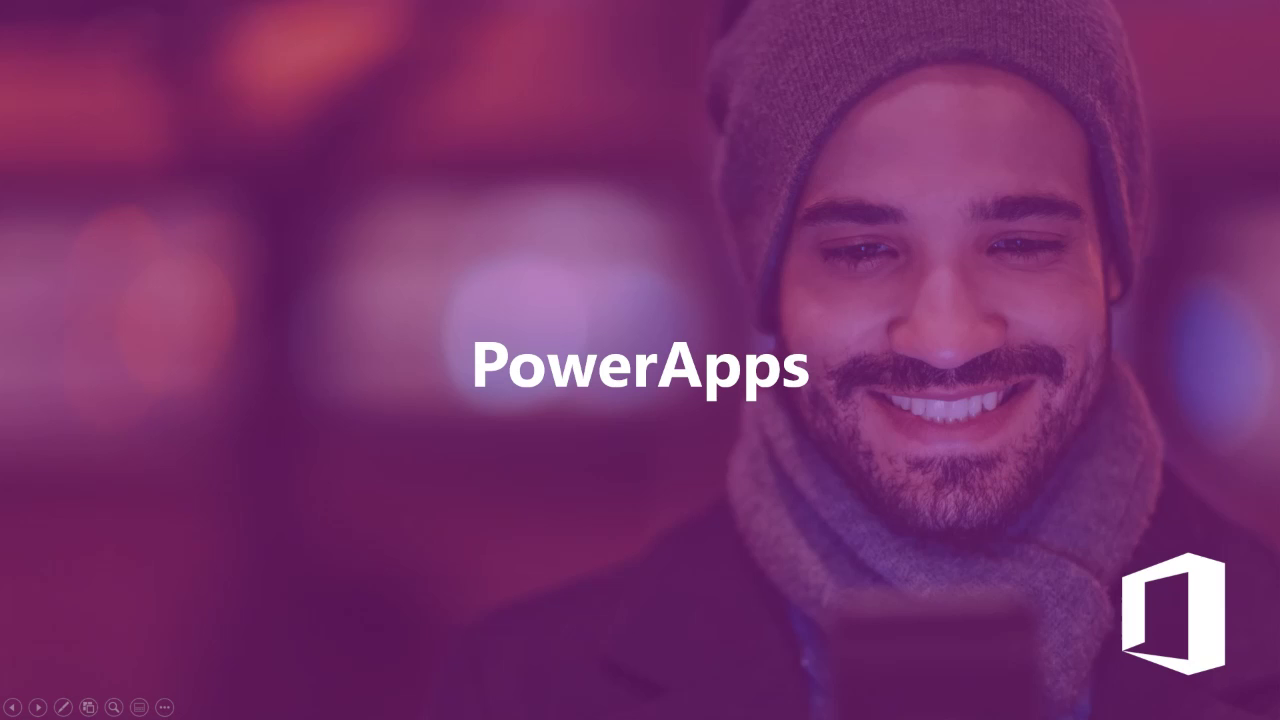
Step: Leave the PowerPoint slideshow and return to the Location SignIn list in the browser
key("alt+Tab")
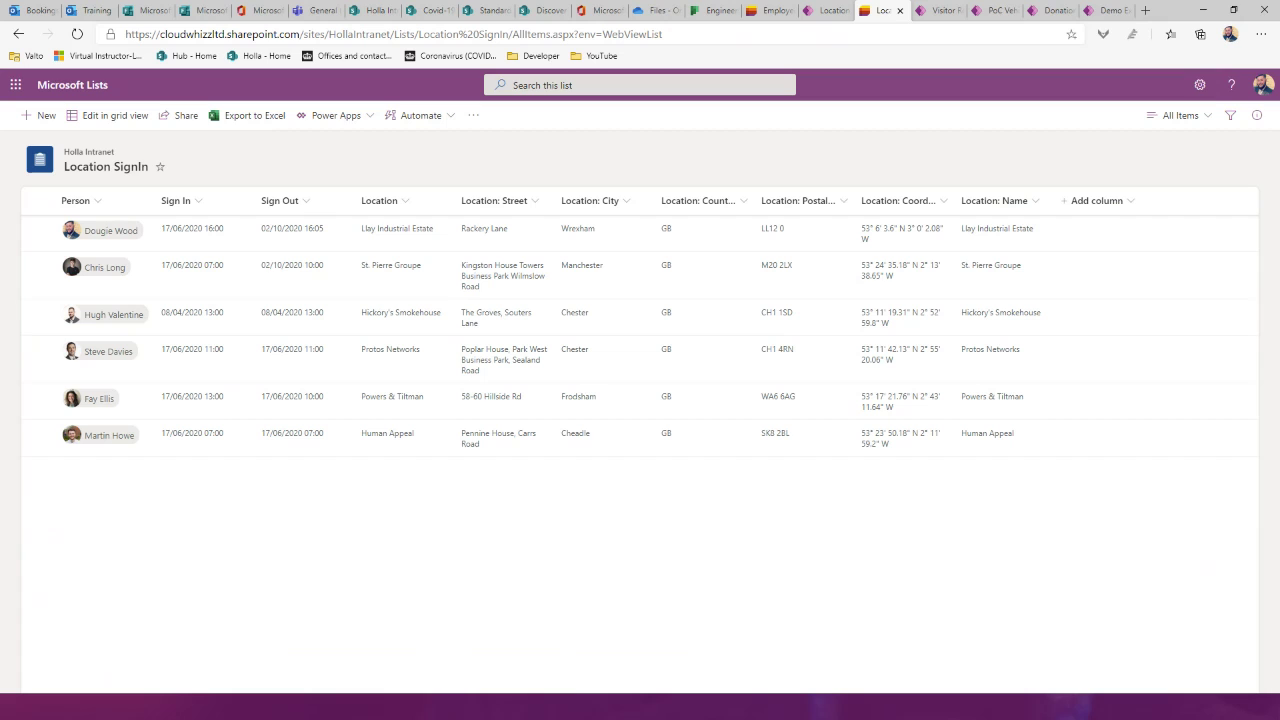
Step: Bring up the Visitor Registration app's welcome screen from its browser tab
left_click(932, 10)
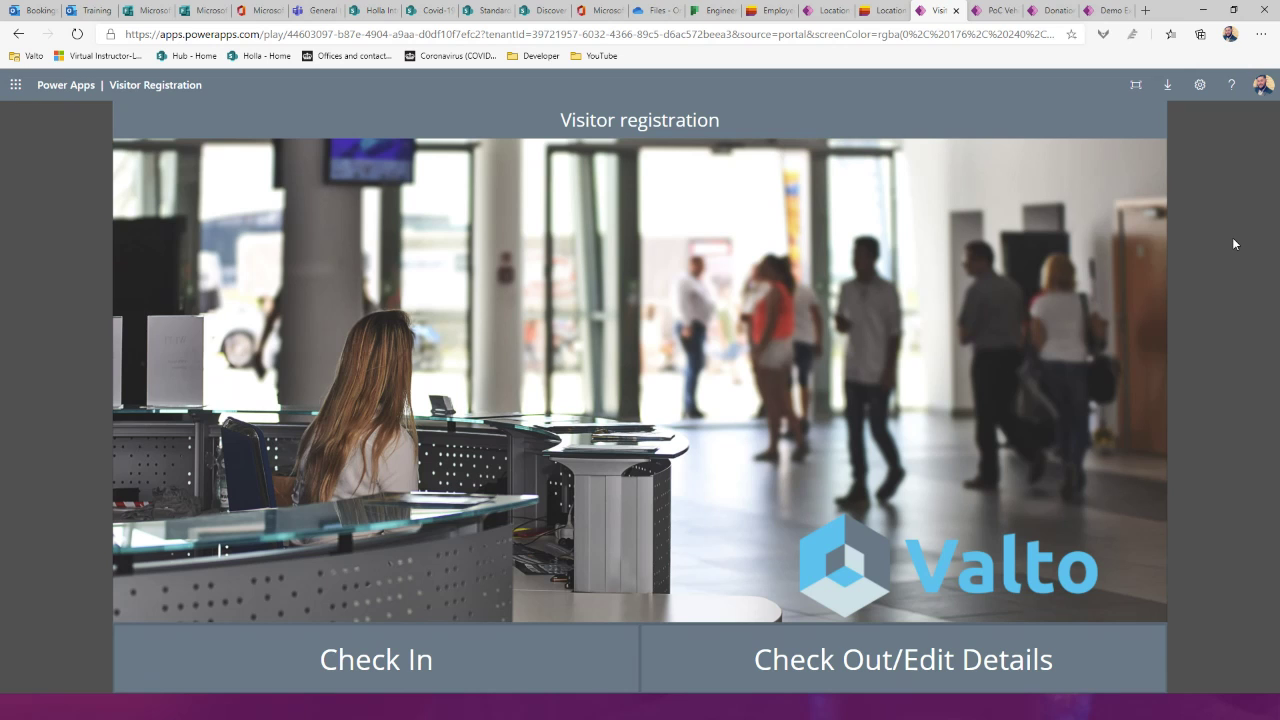
Step: Check in a Valto visitor, entering their name, phone number and host, and submit
left_click(470, 655)
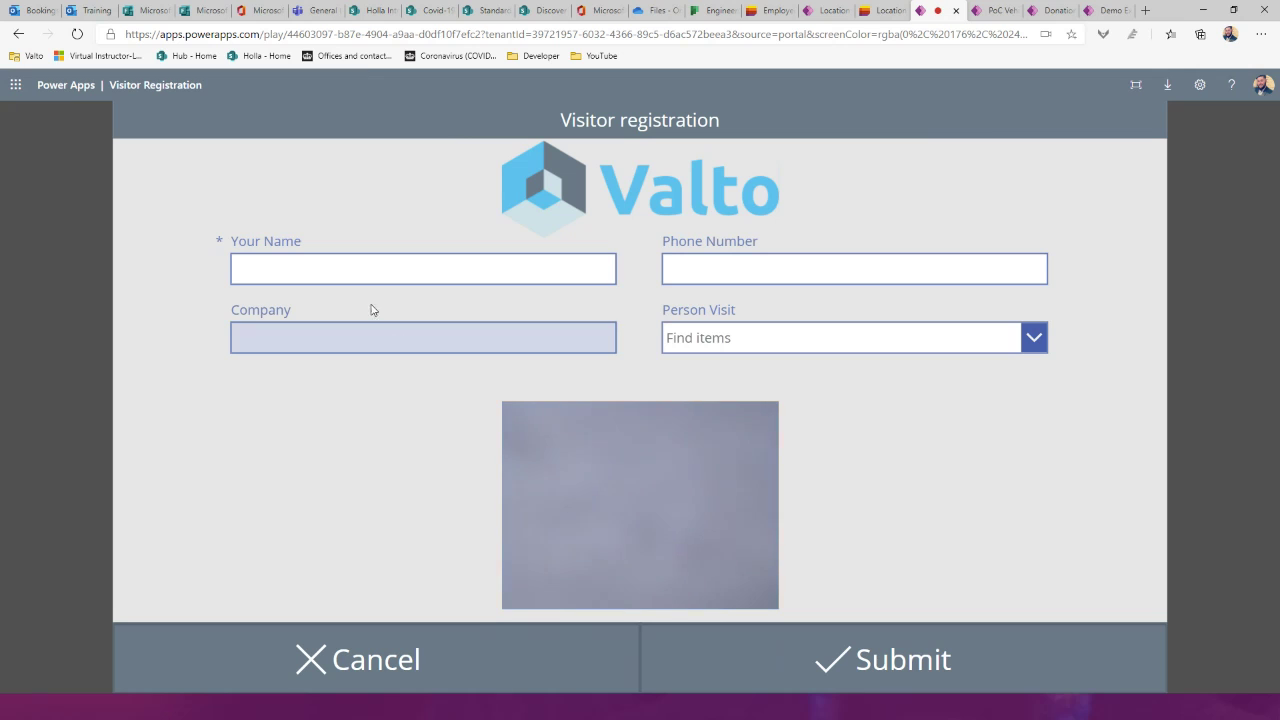
left_click(345, 275)
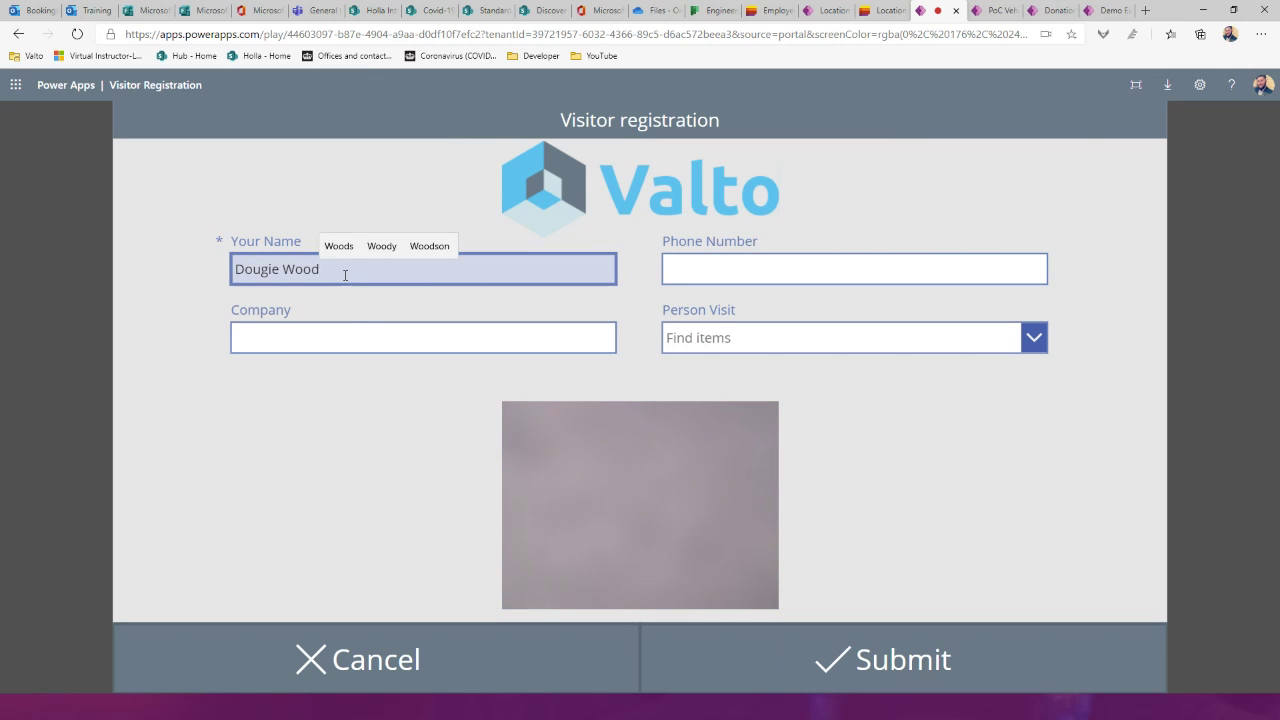
left_click(349, 332)
type("Valto")
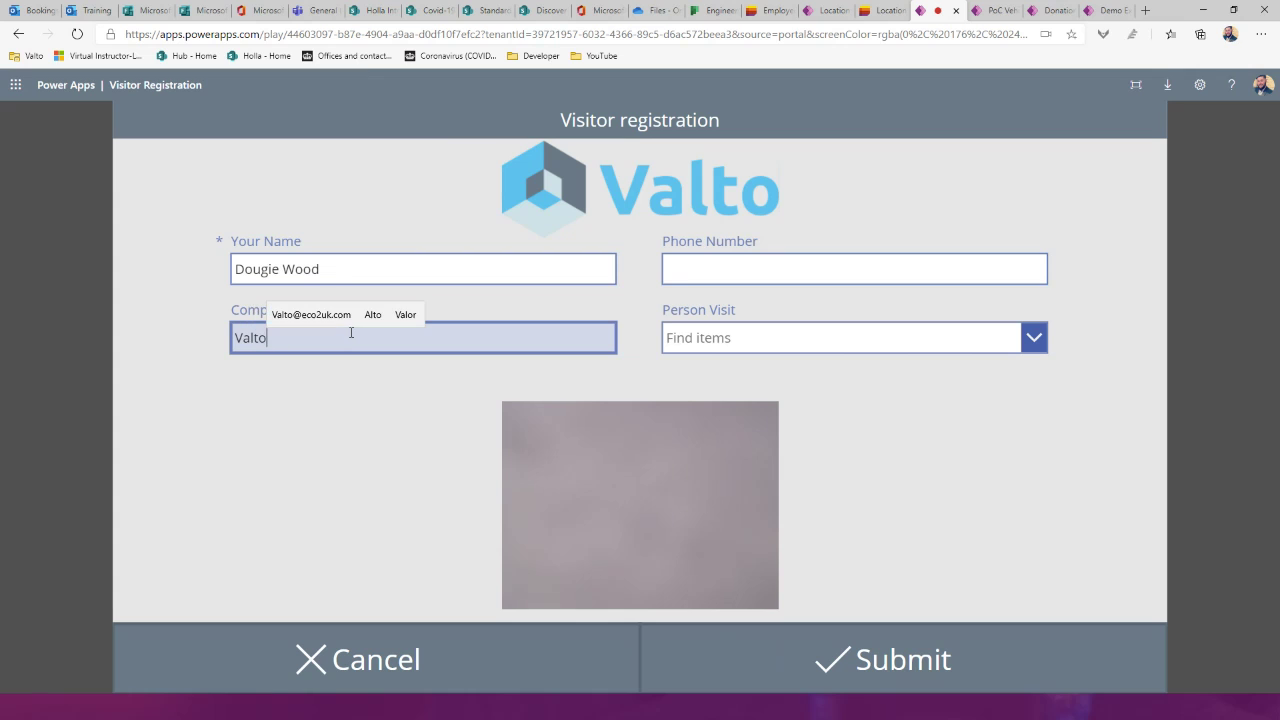
left_click(745, 270)
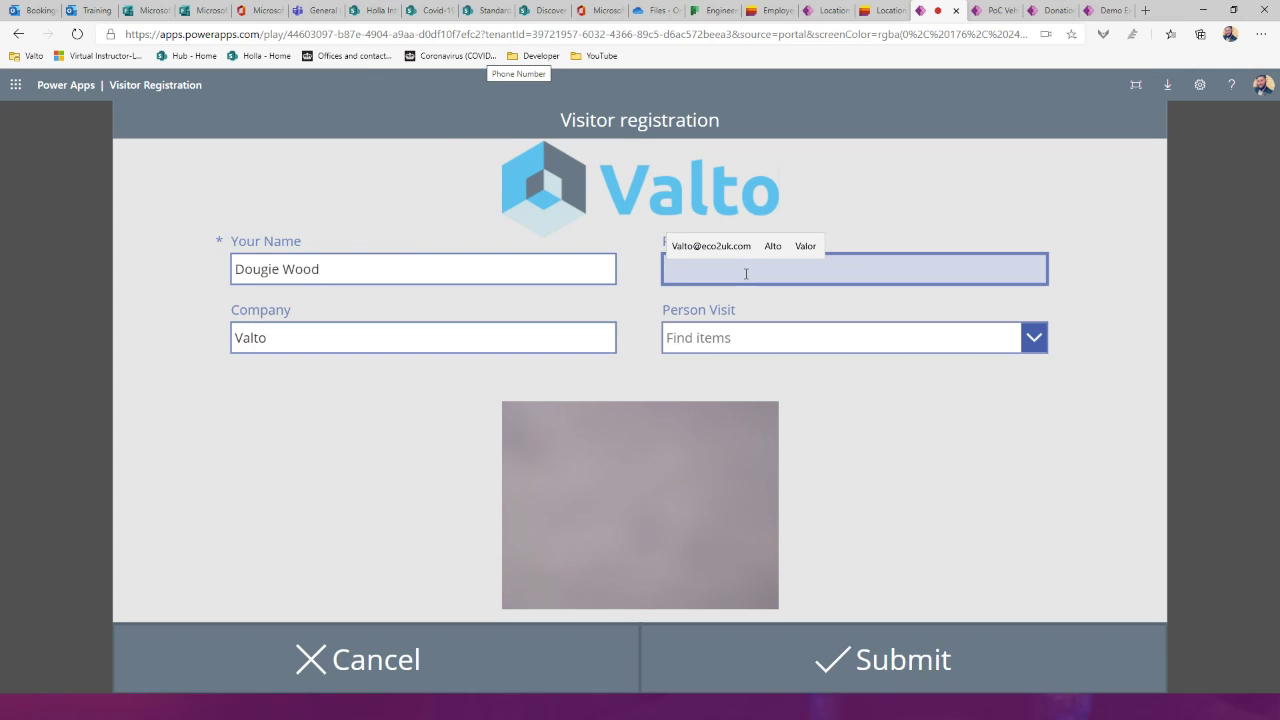
type("0123456789")
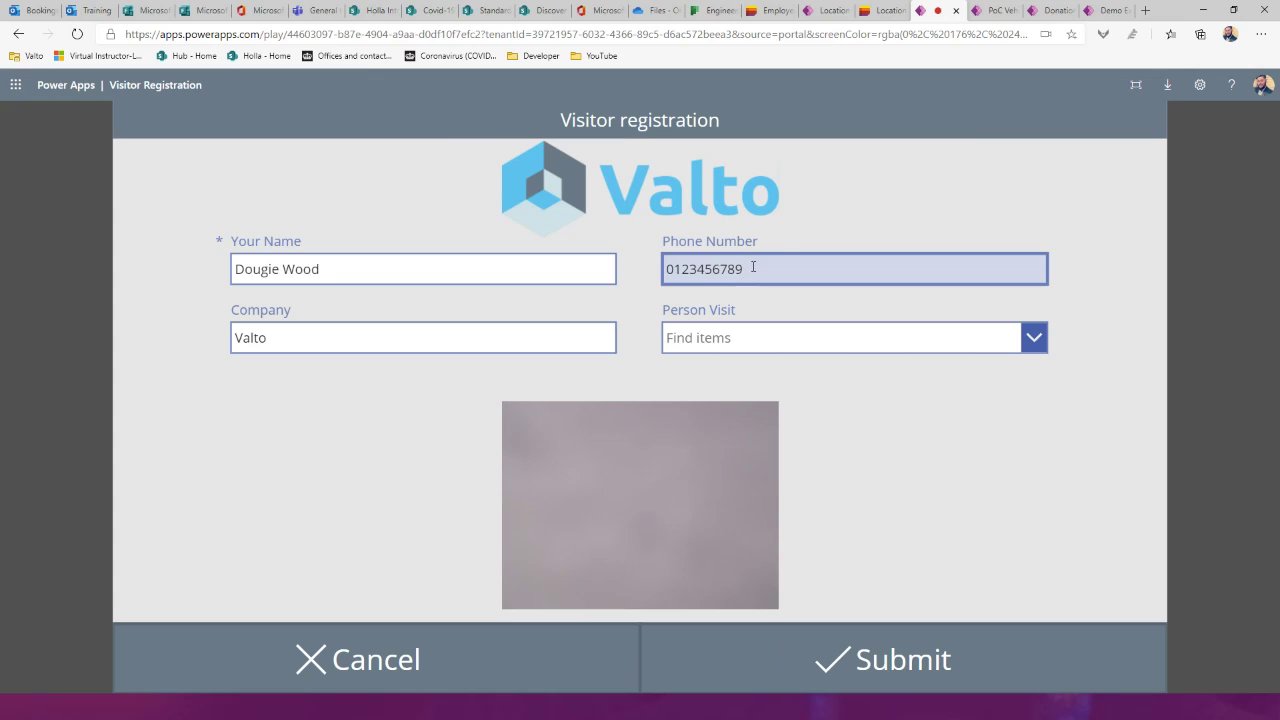
left_click(798, 345)
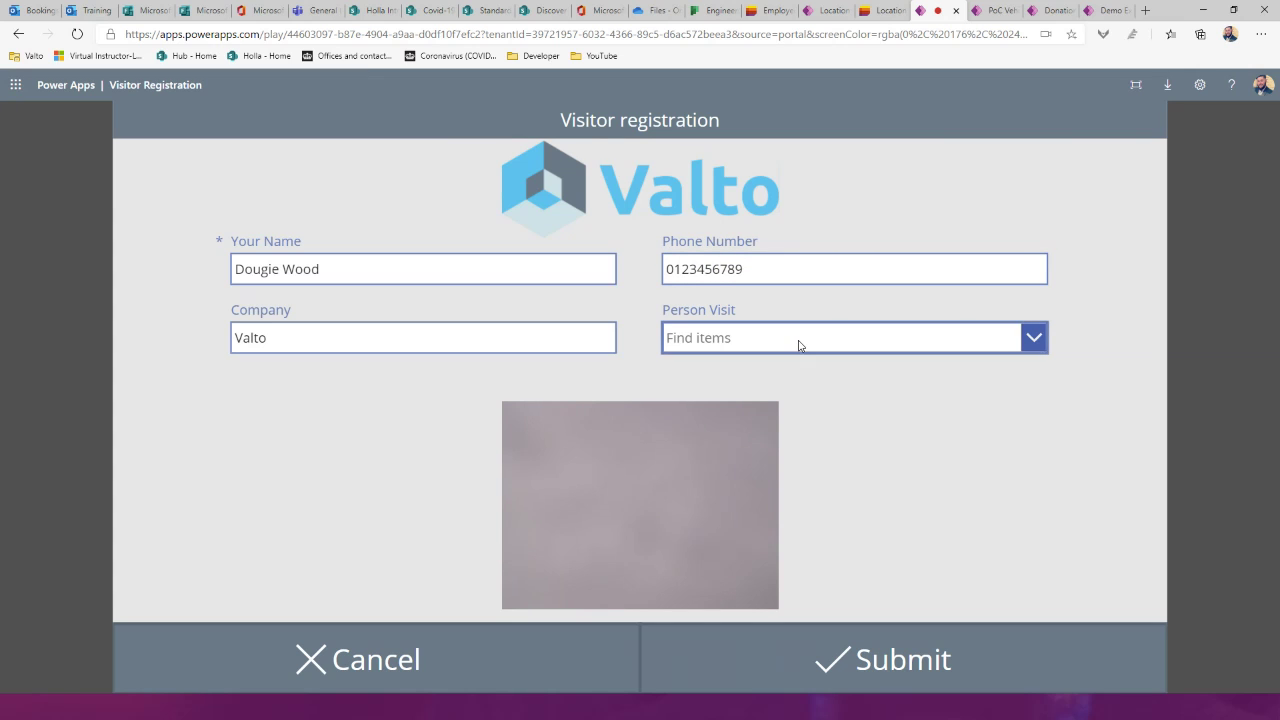
type("dougie")
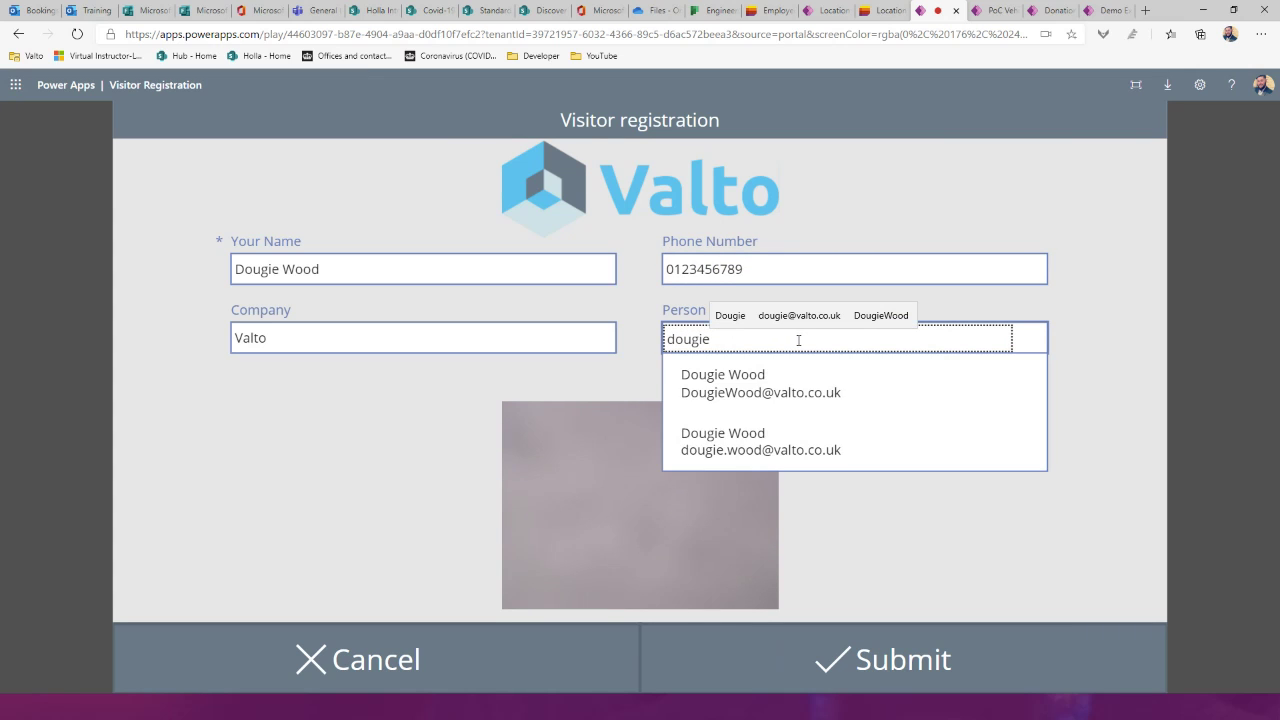
left_click(805, 450)
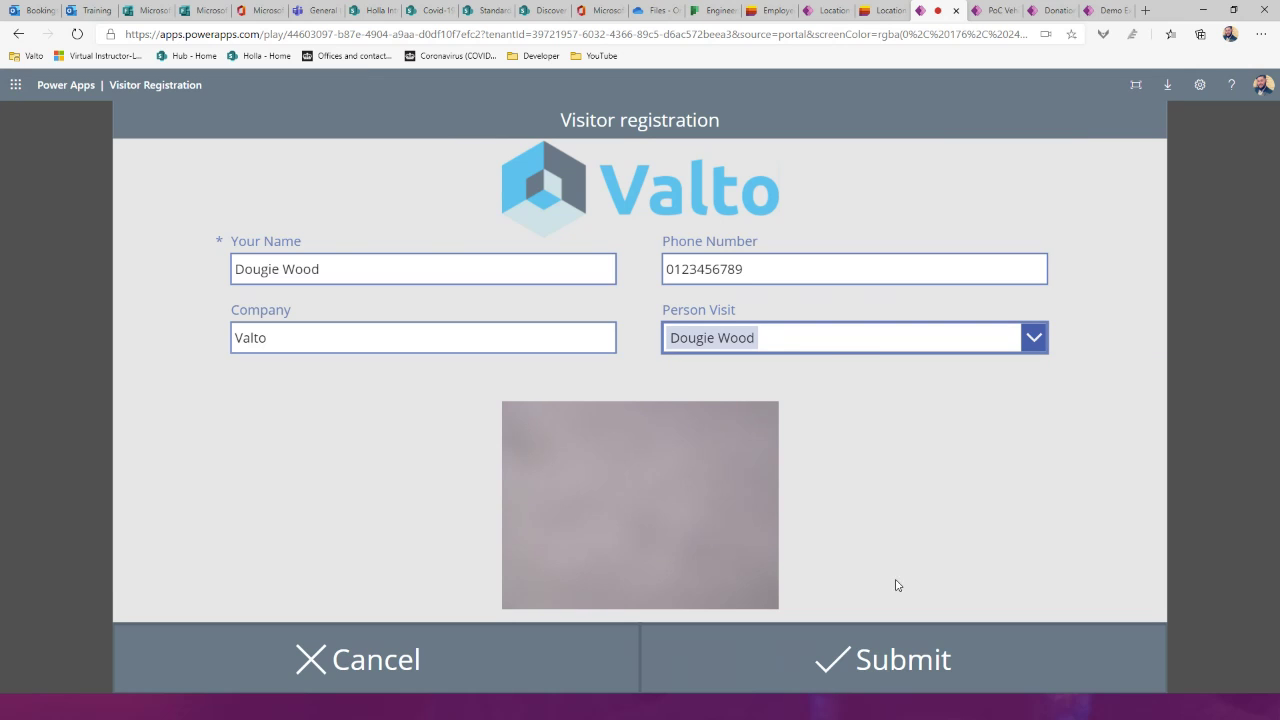
left_click(921, 651)
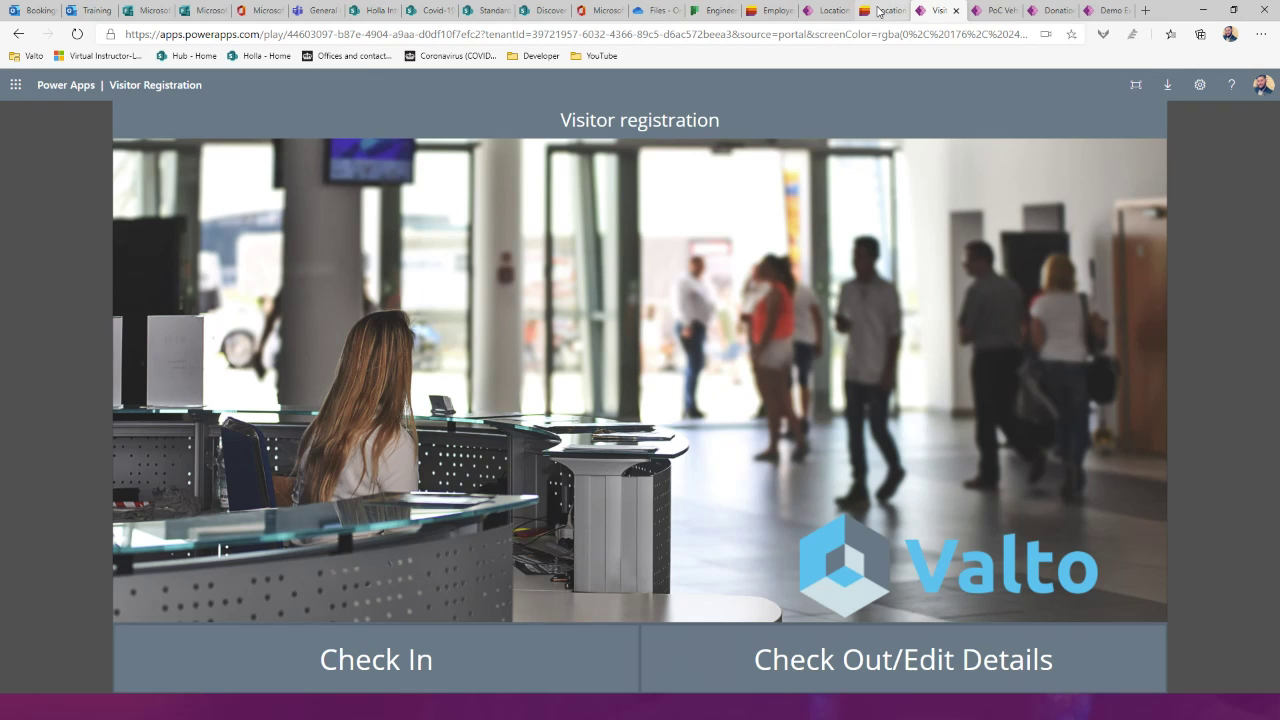
Step: Glance at the Location SignIn list, then check out the Madeup 4 You visitor
left_click(879, 11)
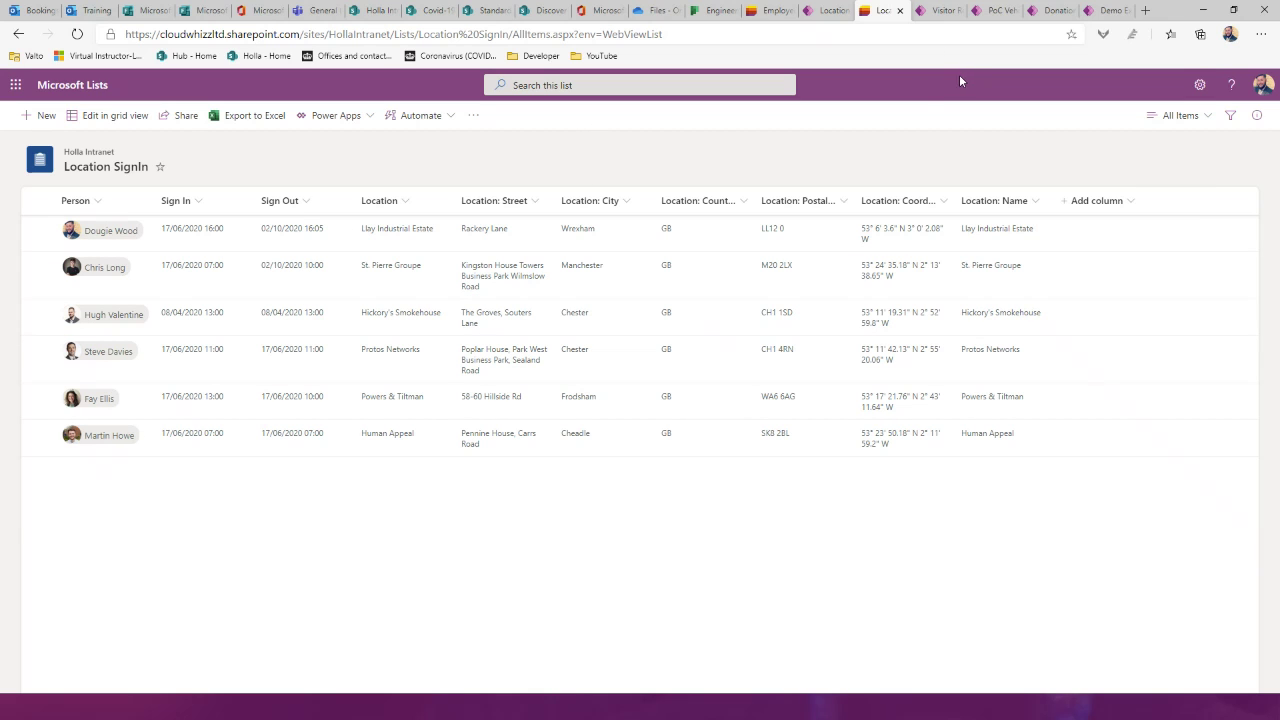
left_click(929, 18)
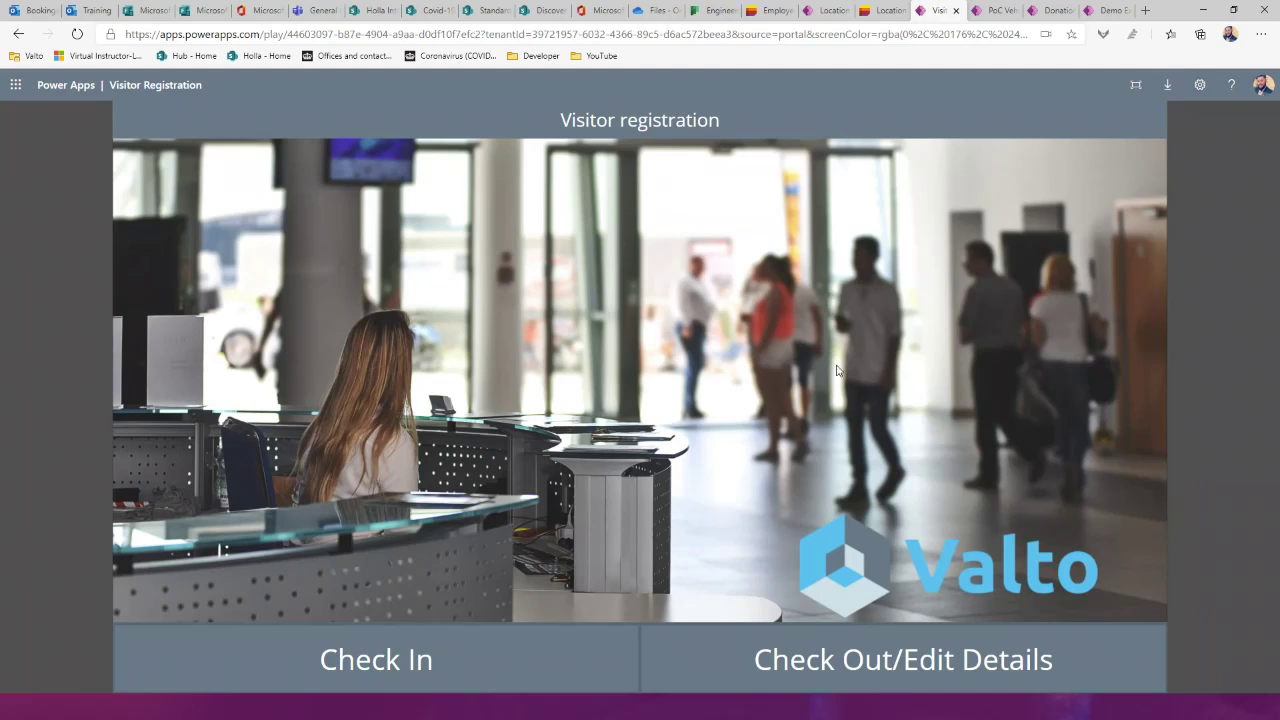
left_click(841, 668)
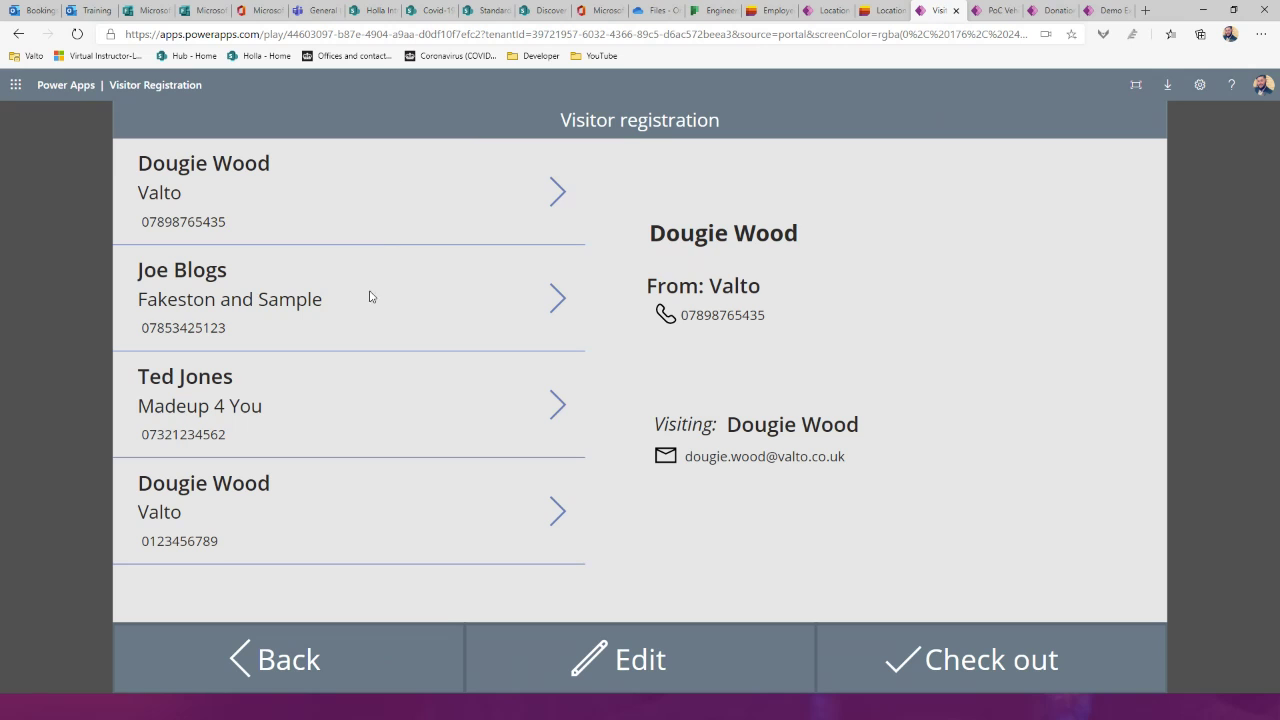
left_click(378, 365)
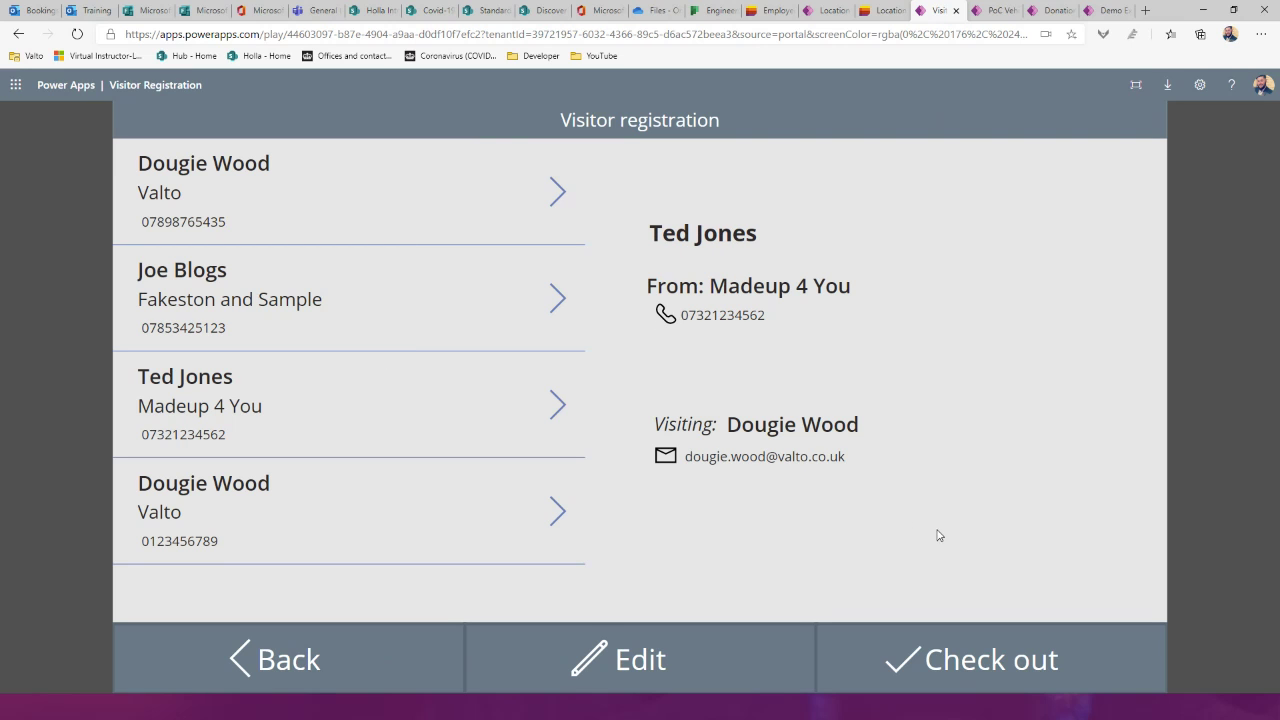
left_click(966, 659)
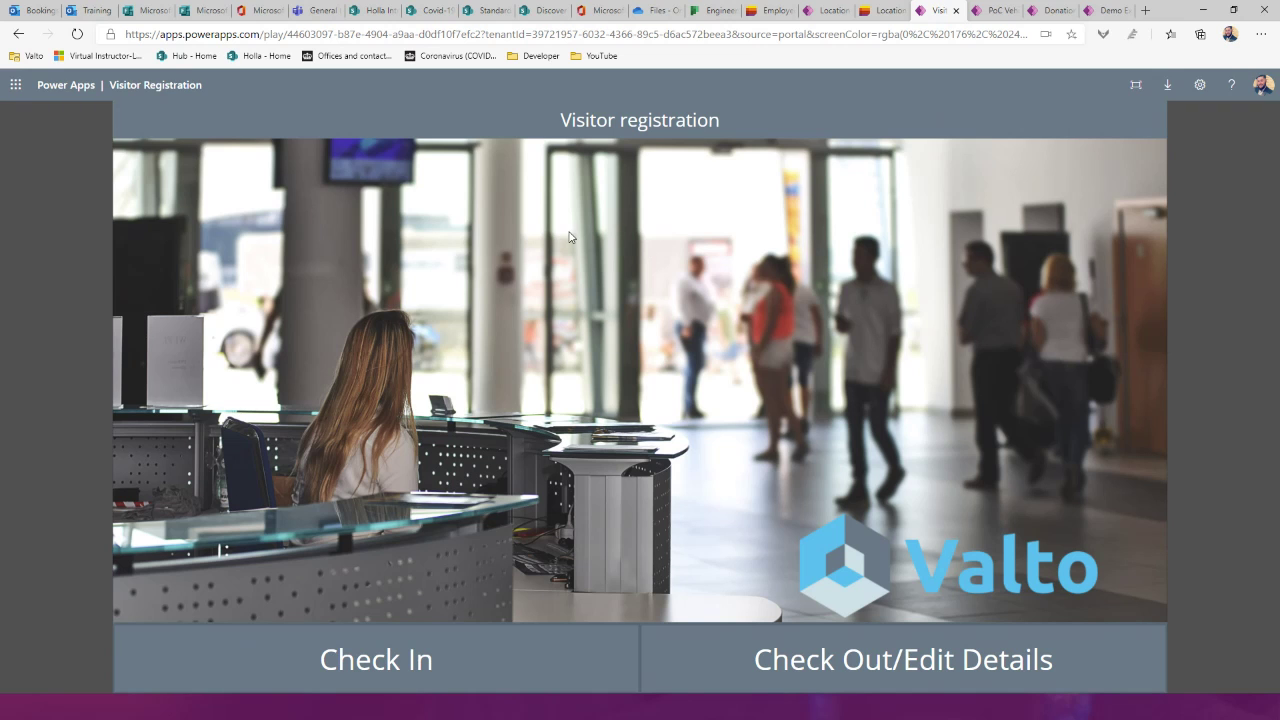
Step: Start a new vehicle check for DX316 and open its Brakes screen at the Service Brake check
left_click(996, 10)
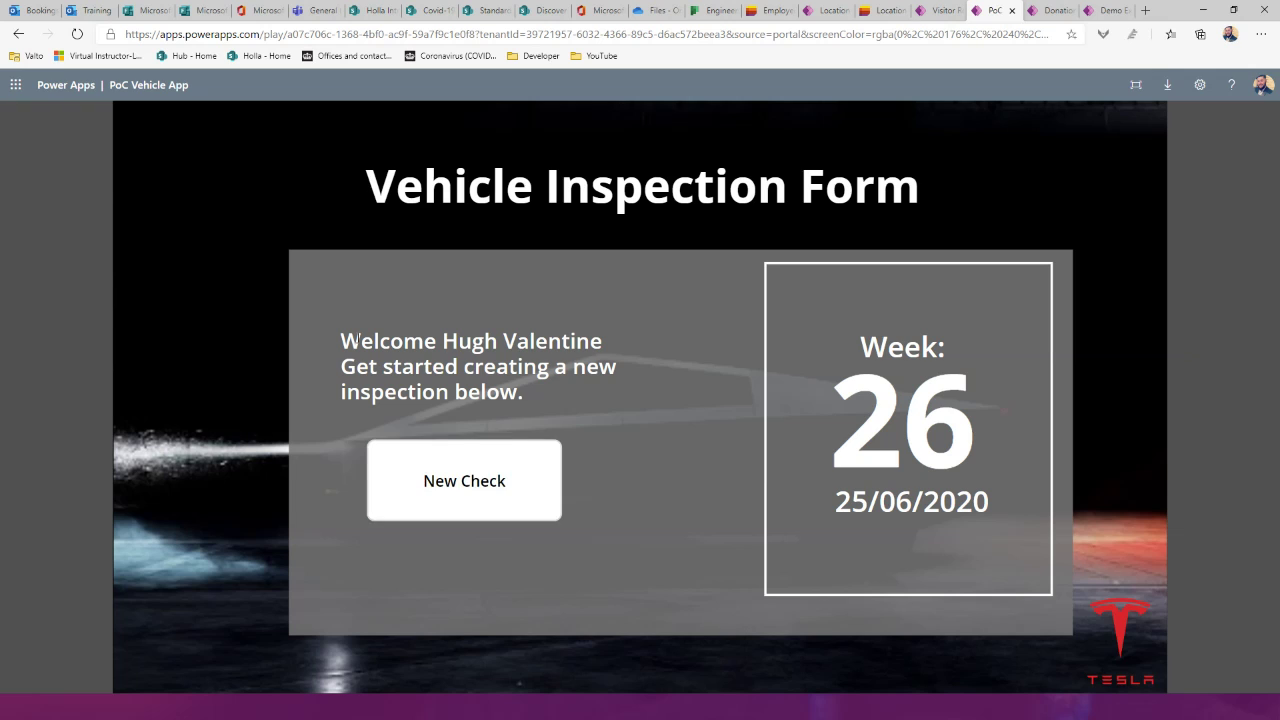
left_click(456, 487)
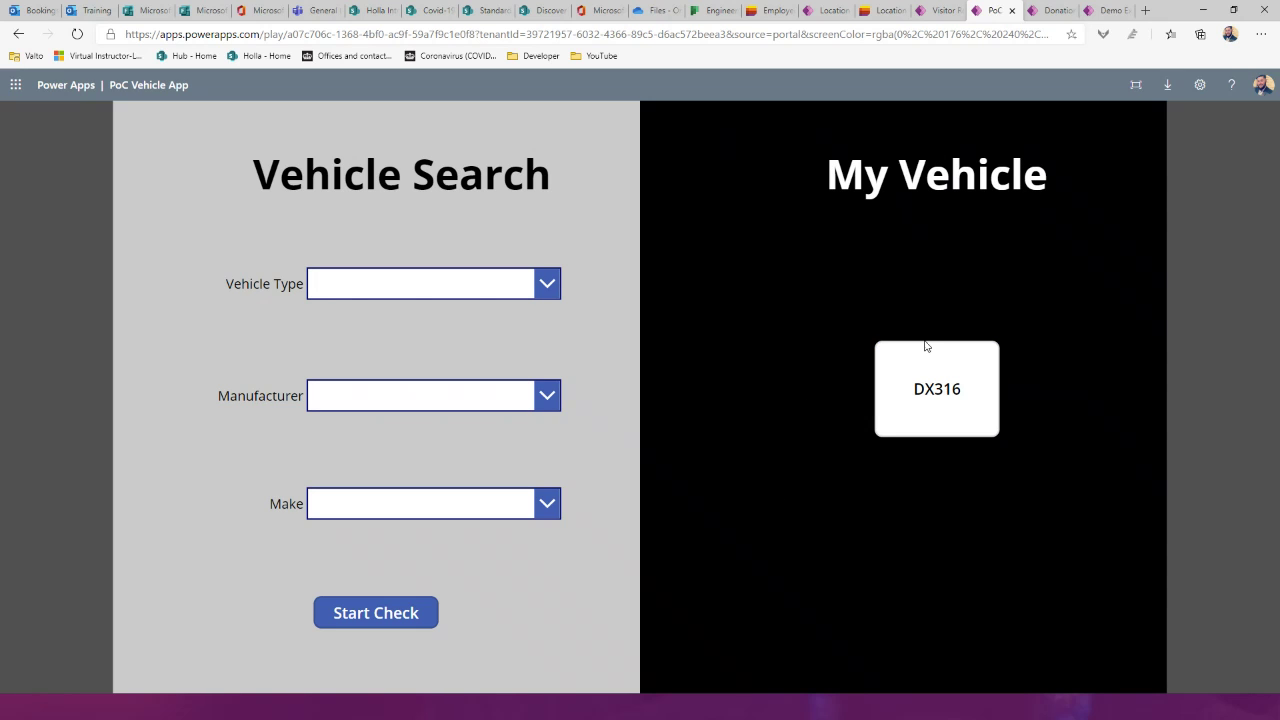
left_click(922, 416)
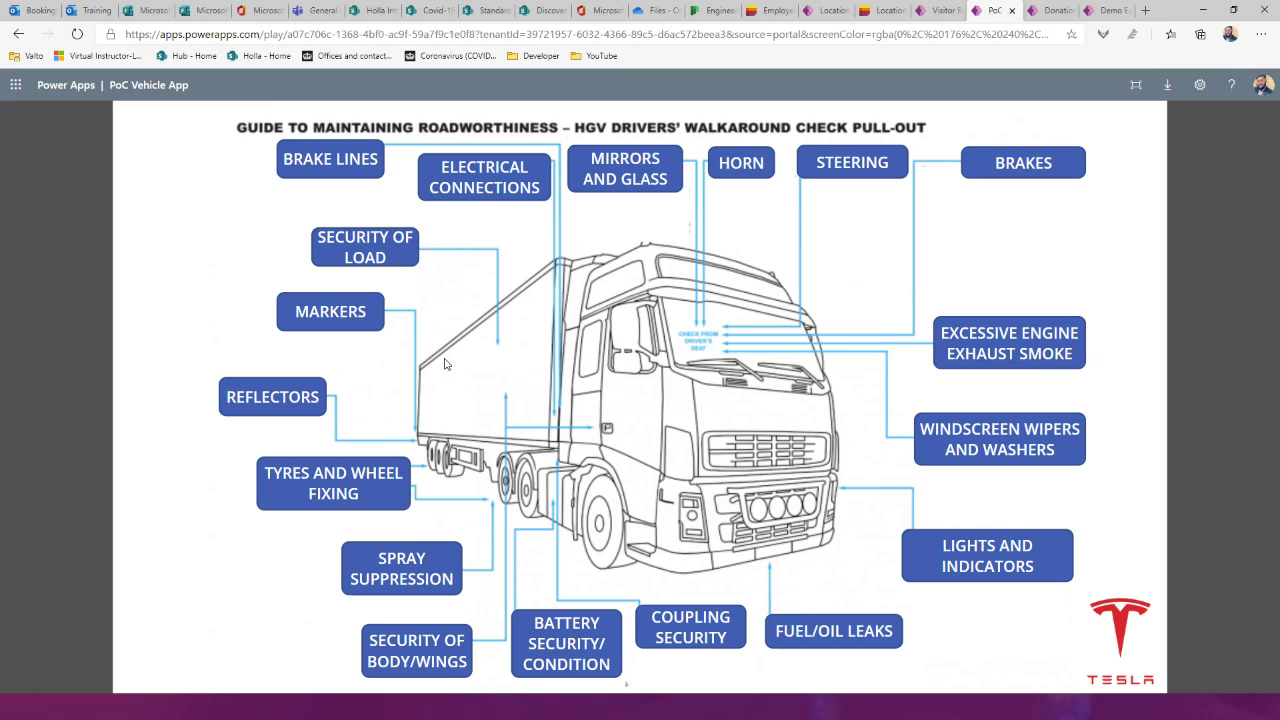
left_click(1032, 174)
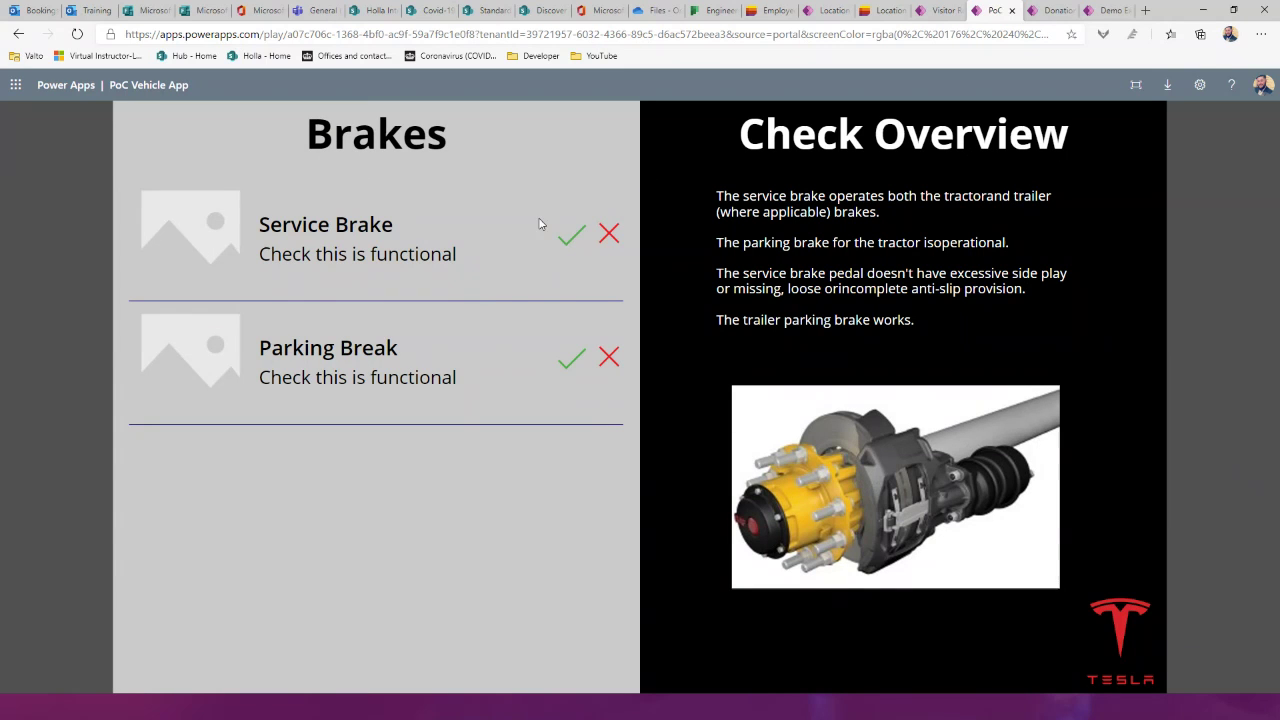
left_click(590, 238)
Step: Draw a signature in the Donation Form's pen box, then go to the Demo Expenses app
left_click(1062, 12)
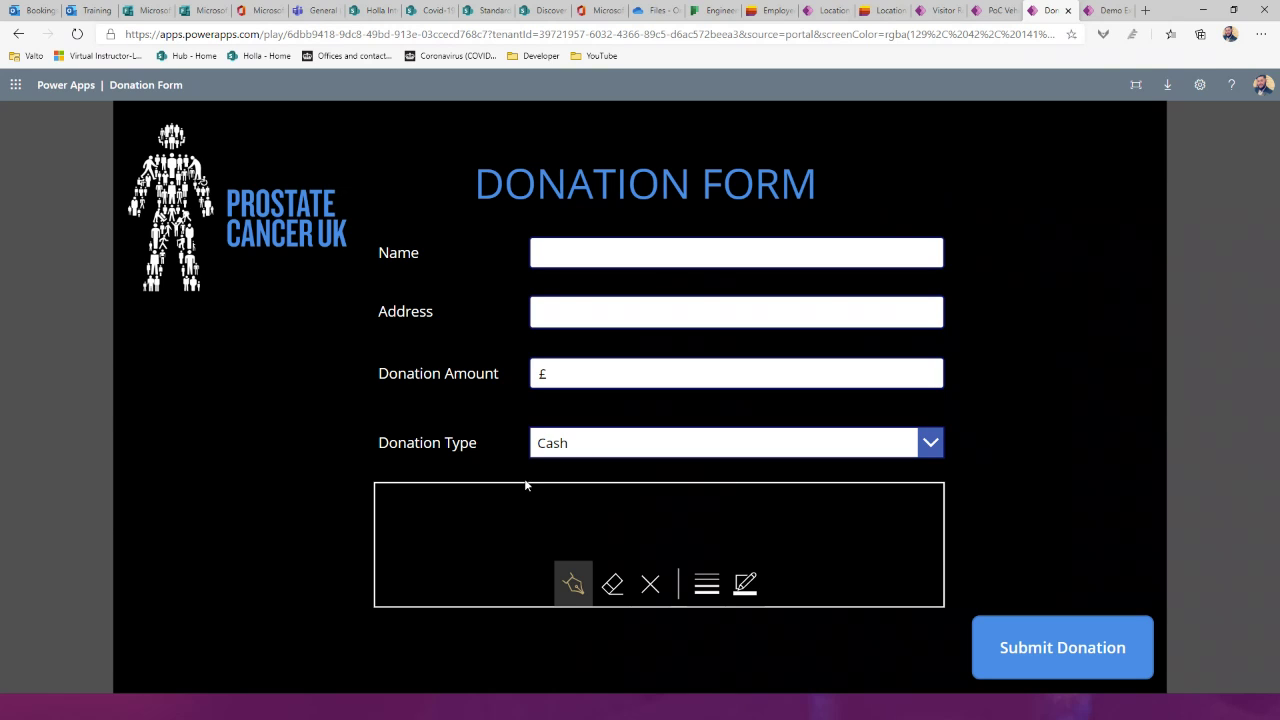
mouse_move(493, 507)
left_mouse_down()
mouse_move(494, 531)
mouse_move(703, 508)
mouse_move(620, 553)
left_mouse_up()
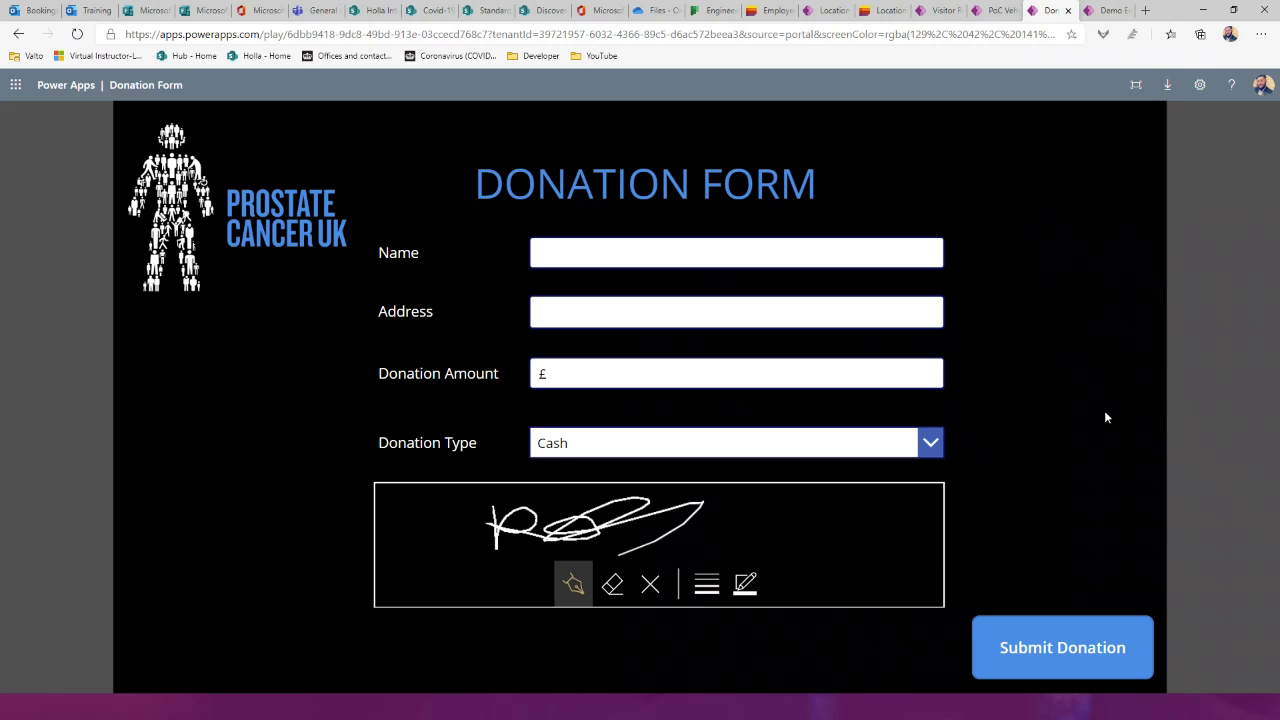
left_click(1100, 10)
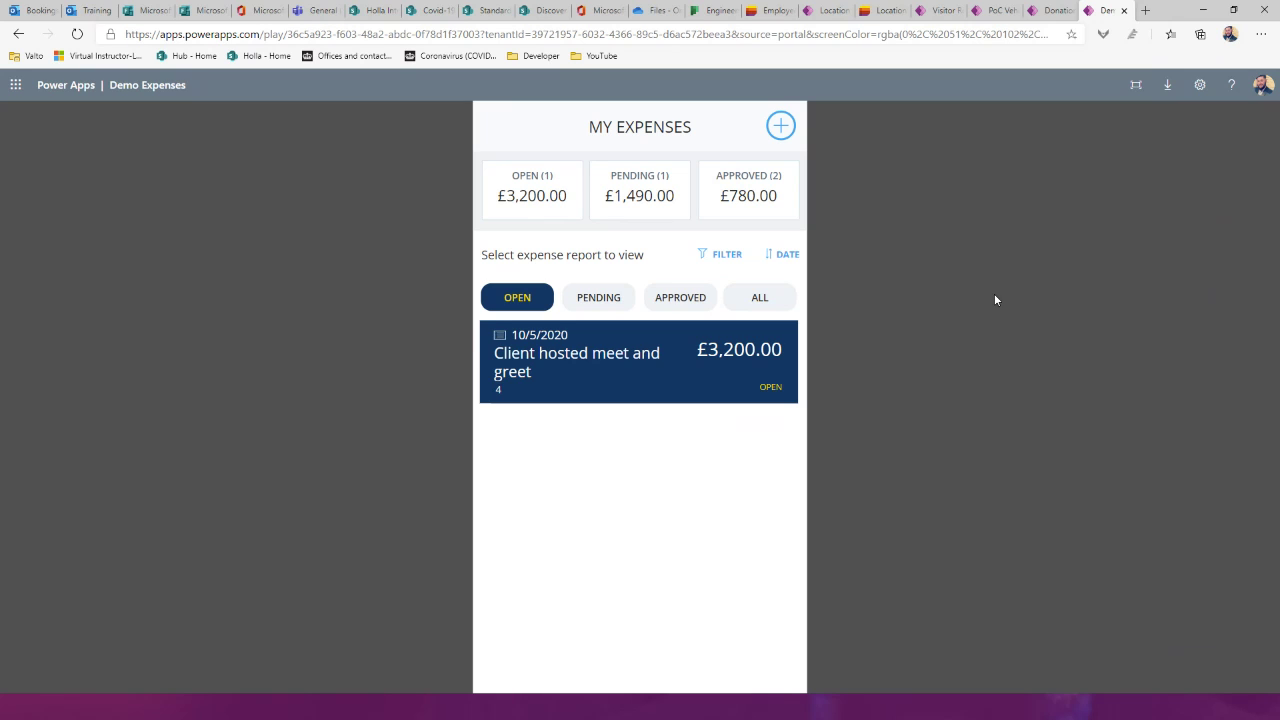
Step: Review the Client hosted meet and greet report, then filter the list to pending, then approved reports
left_click(780, 126)
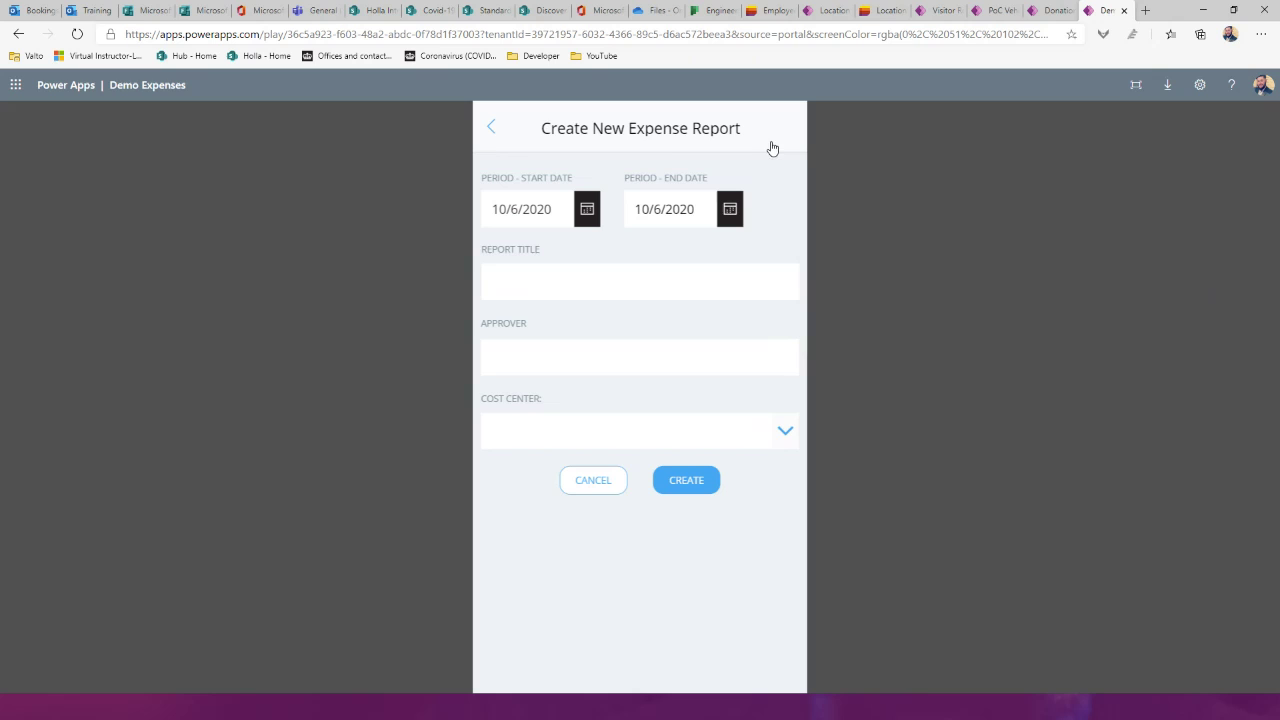
left_click(490, 130)
left_click(635, 378)
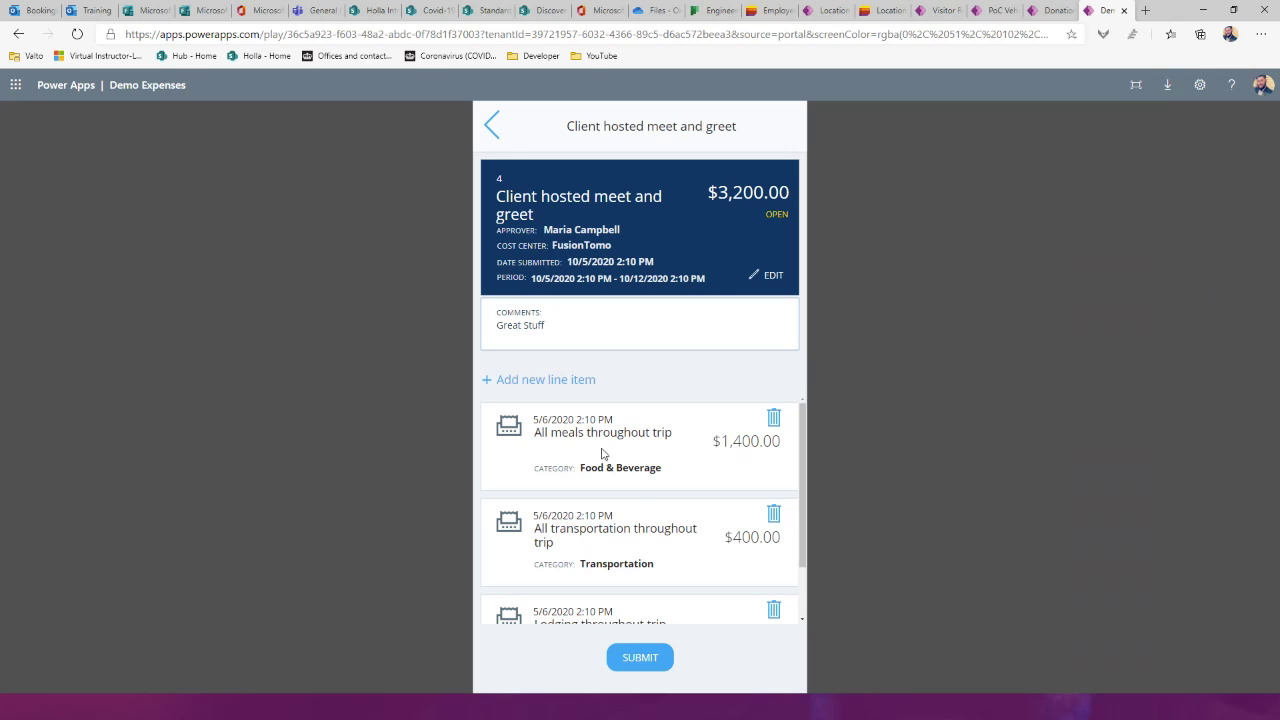
scroll(648, 484, "down", 1)
scroll(655, 486, "up", 1)
left_click(492, 122)
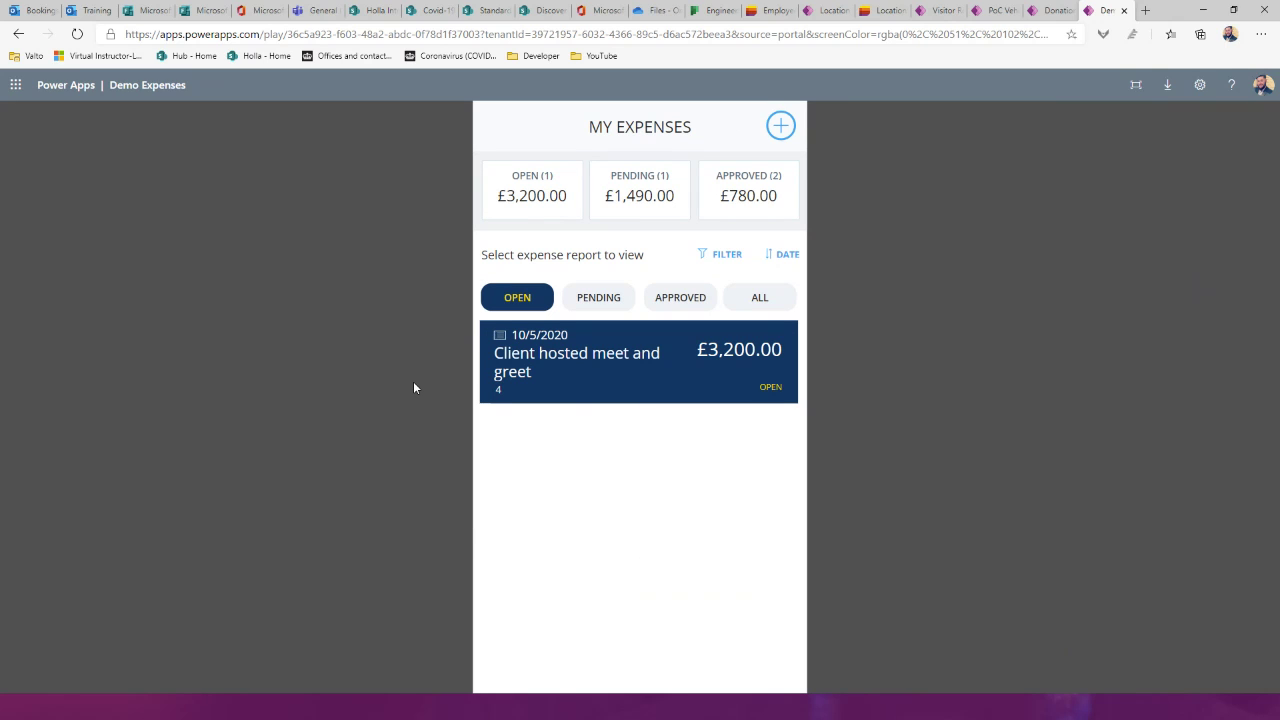
left_click(573, 300)
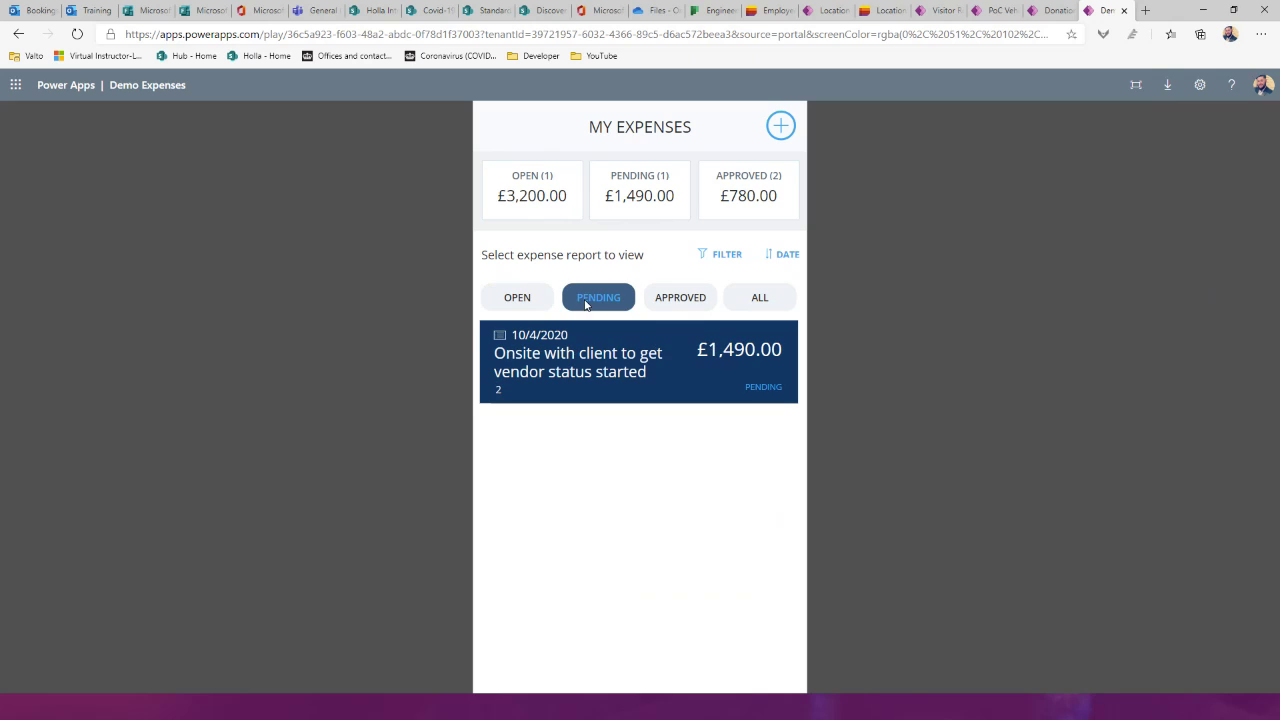
left_click(681, 306)
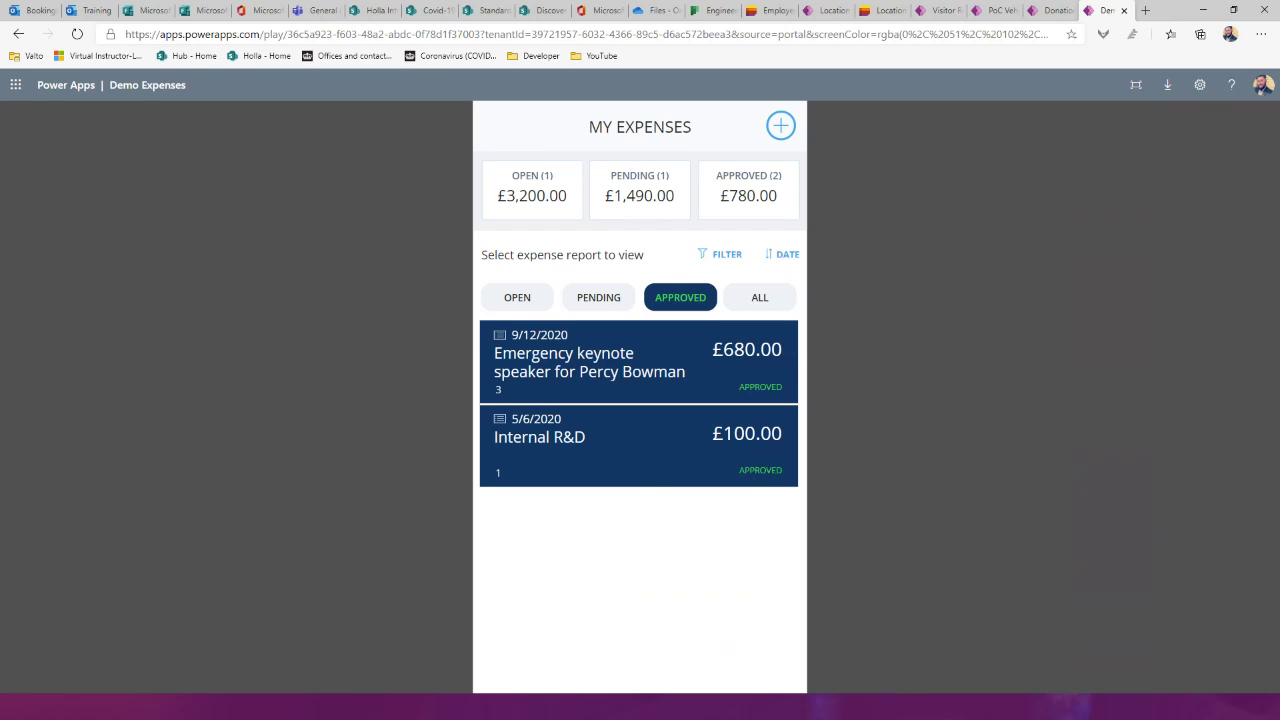
Step: Return to the slideshow and advance to the Improve Communications slide
key("alt+Tab")
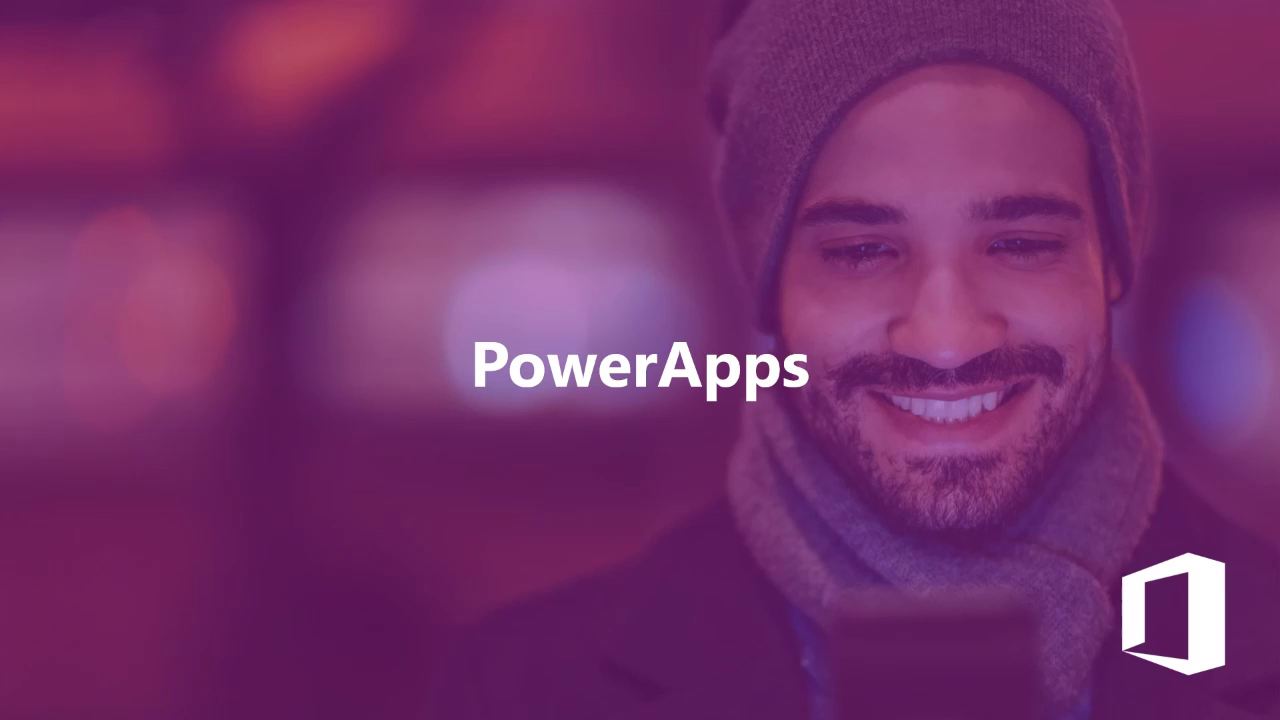
key("Right")
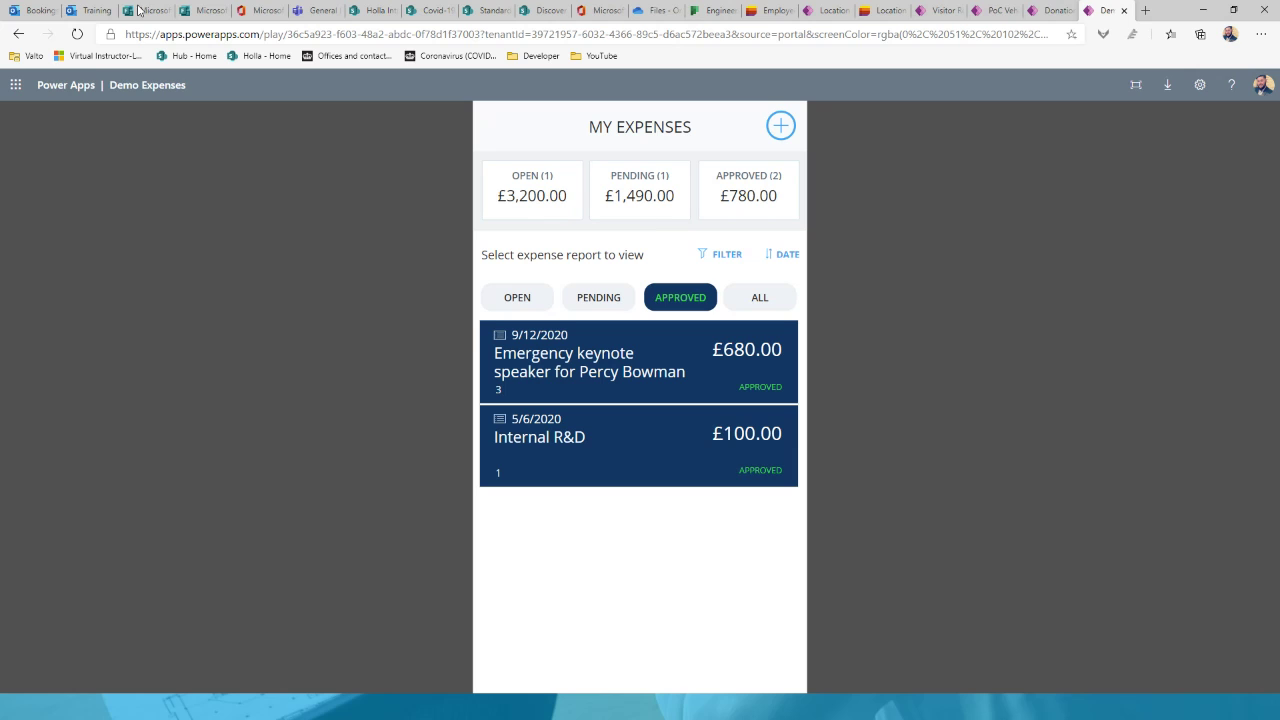
Step: On the Holla Intranet, open all Company News and start an email news digest
left_click(375, 10)
scroll(487, 325, "down", 3)
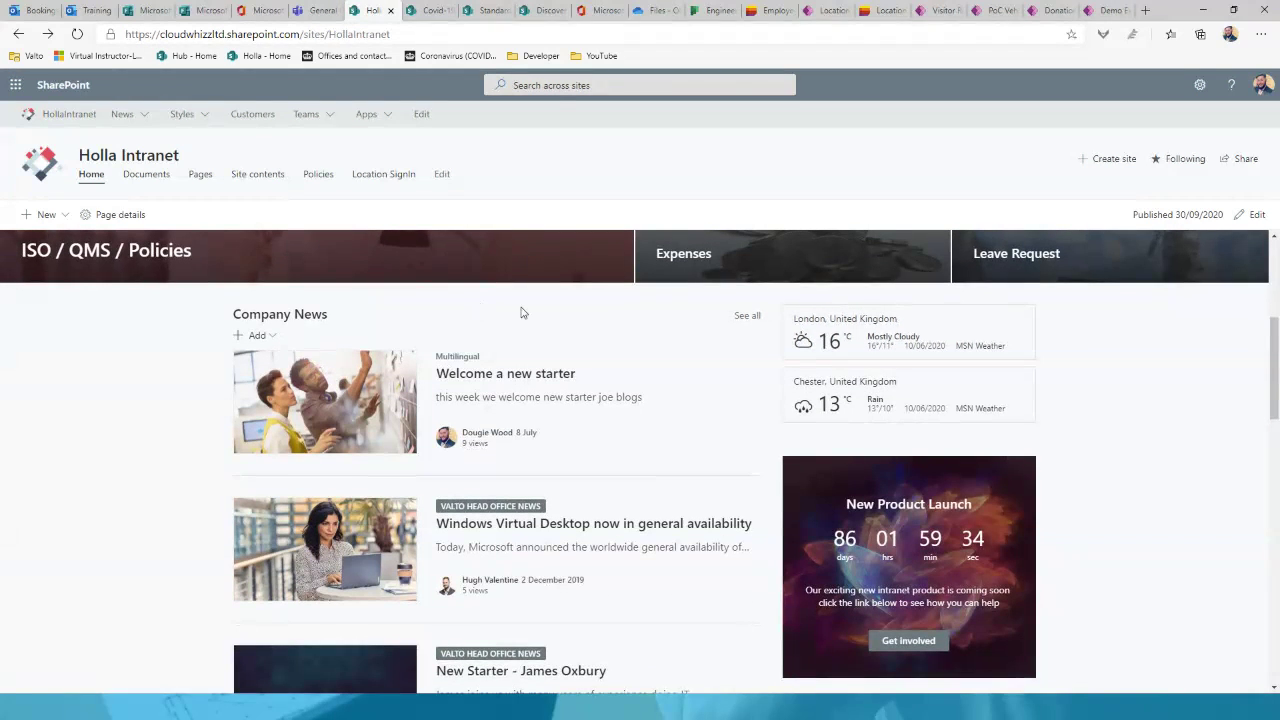
left_click(747, 318)
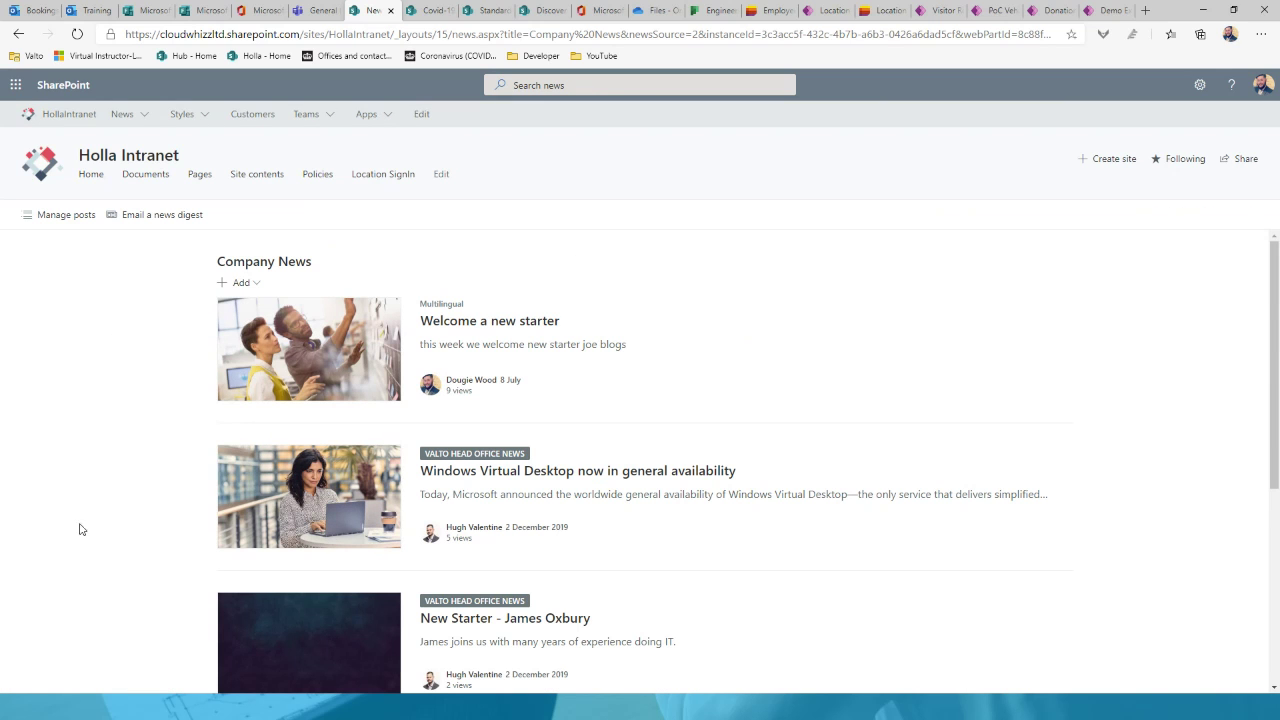
scroll(197, 460, "down", 2)
scroll(197, 460, "up", 2)
left_click(152, 214)
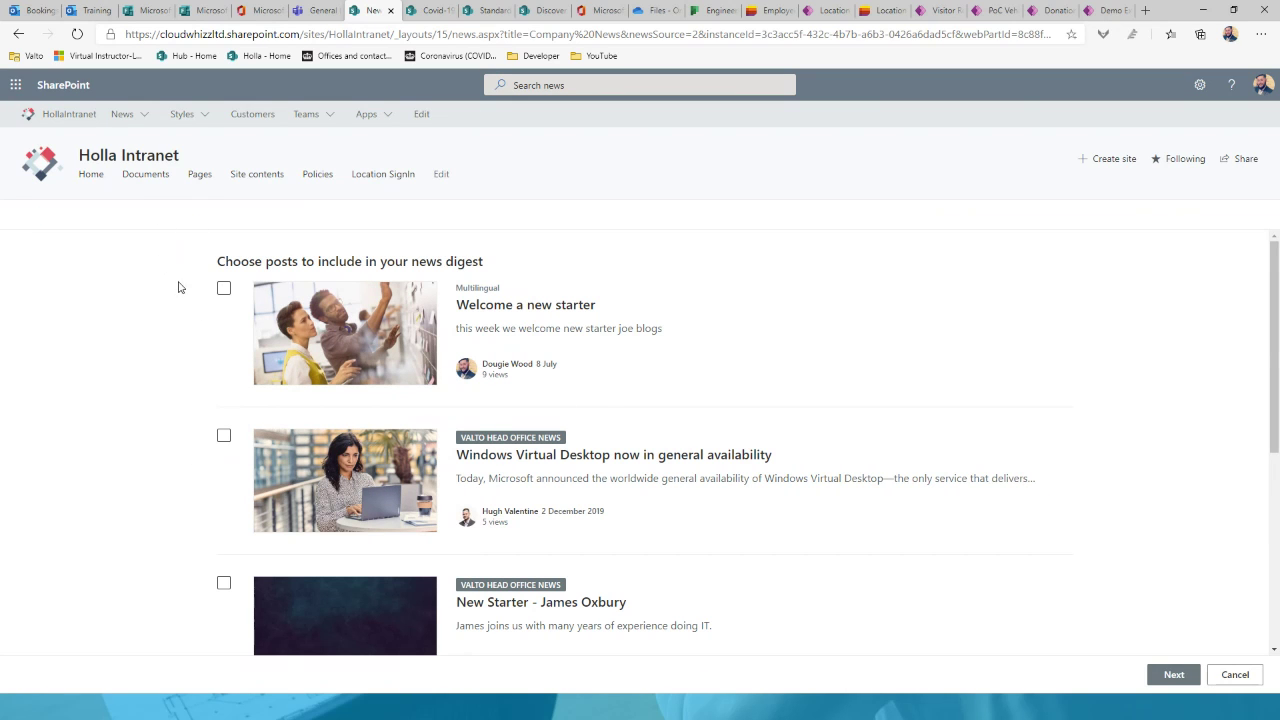
Step: Select the three new-starter posts, including 'Welcome a new starter', and continue to the digest draft
left_click(224, 290)
scroll(232, 450, "down", 3)
left_click(224, 461)
scroll(224, 490, "down", 2)
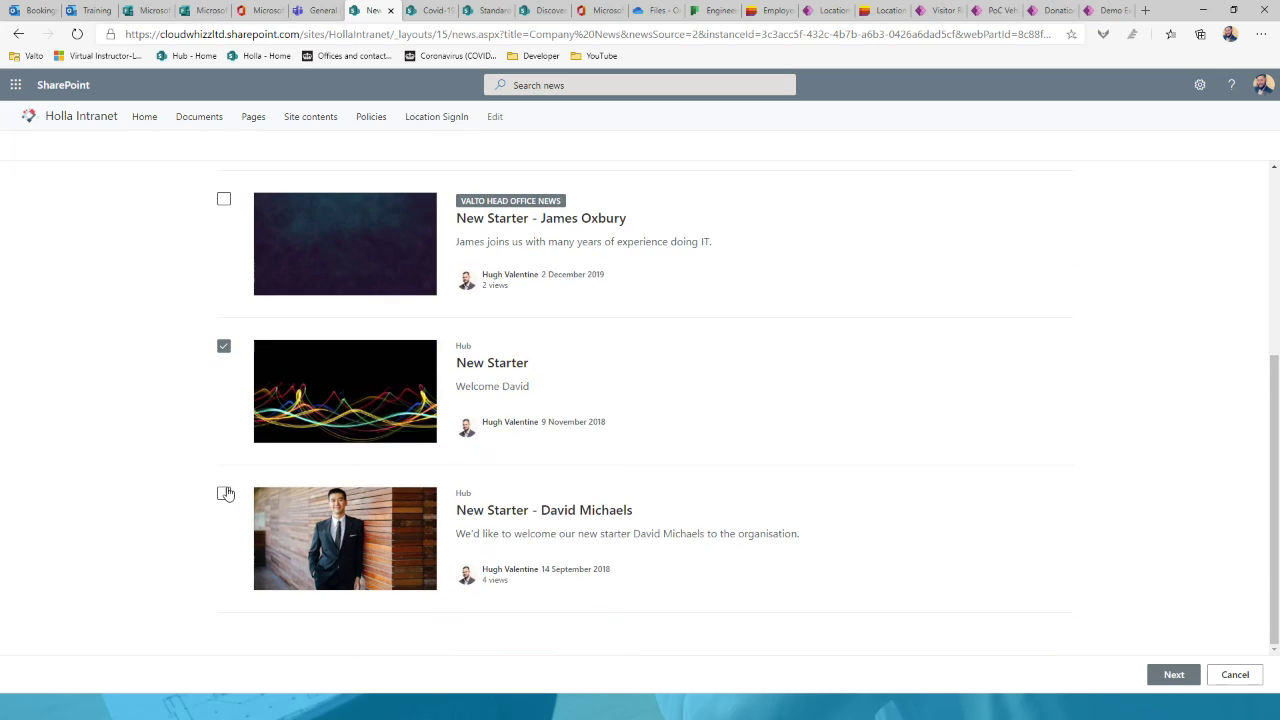
left_click(223, 492)
left_click(1166, 675)
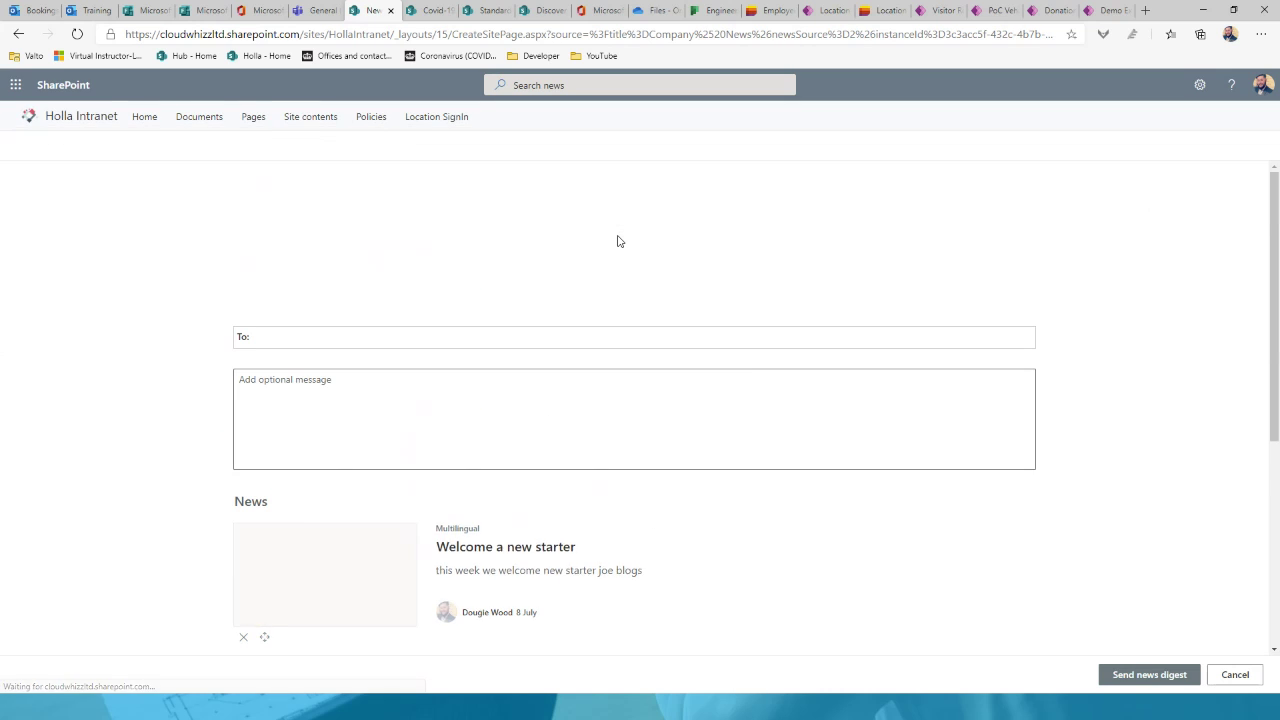
scroll(212, 409, "down", 2)
scroll(175, 394, "down", 2)
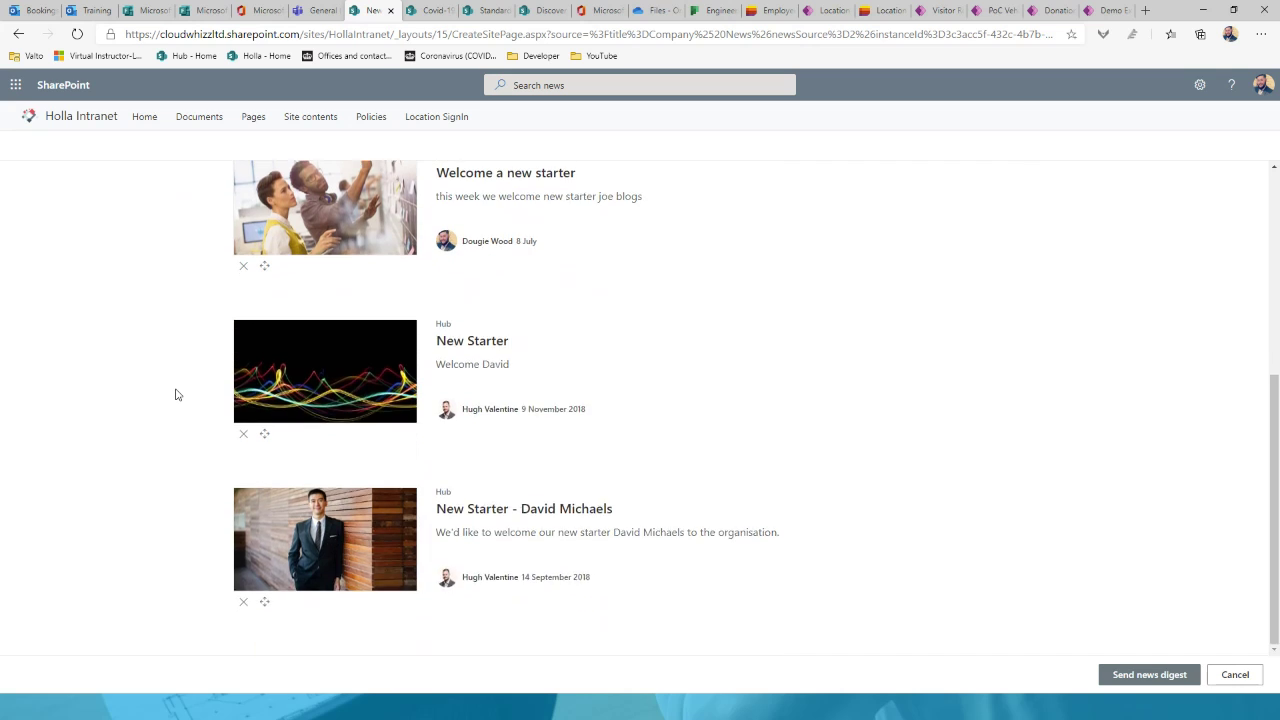
scroll(175, 394, "up", 4)
scroll(175, 394, "up", 1)
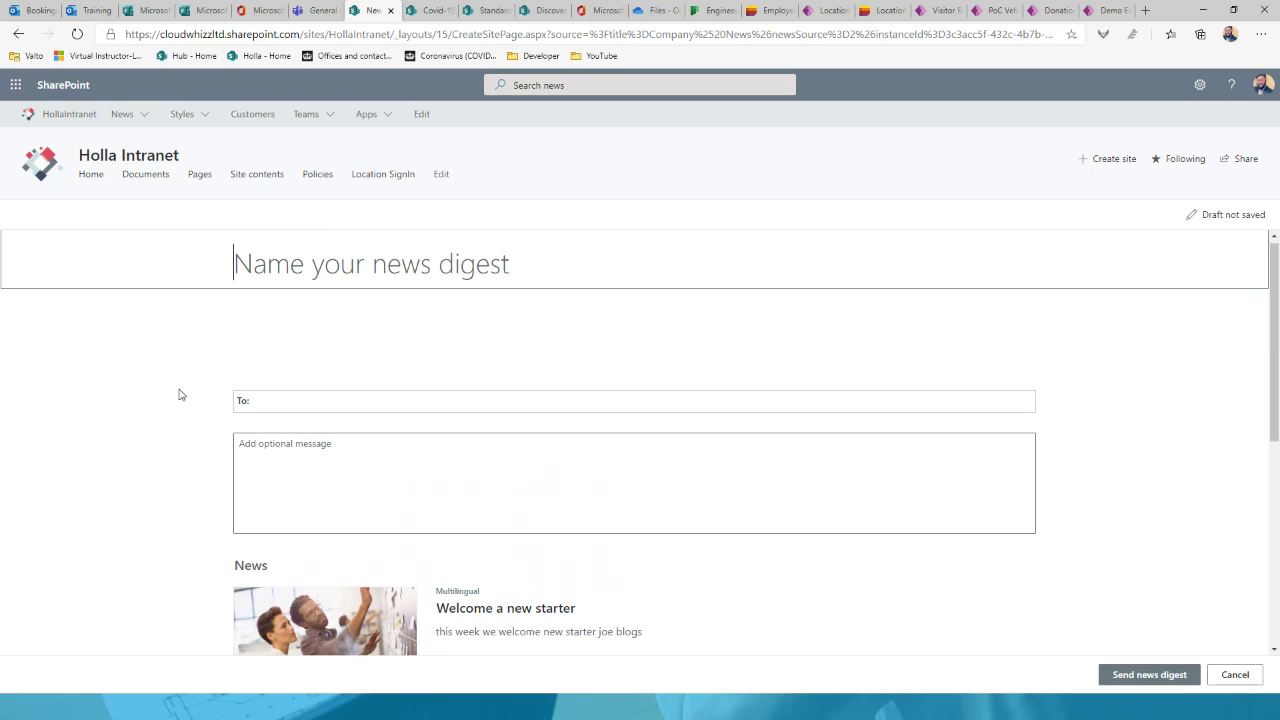
Step: Scroll the news digest draft until it autosaves, then return to the 'Improve Communications' slideshow
scroll(180, 394, "down", 1)
scroll(180, 394, "down", 2)
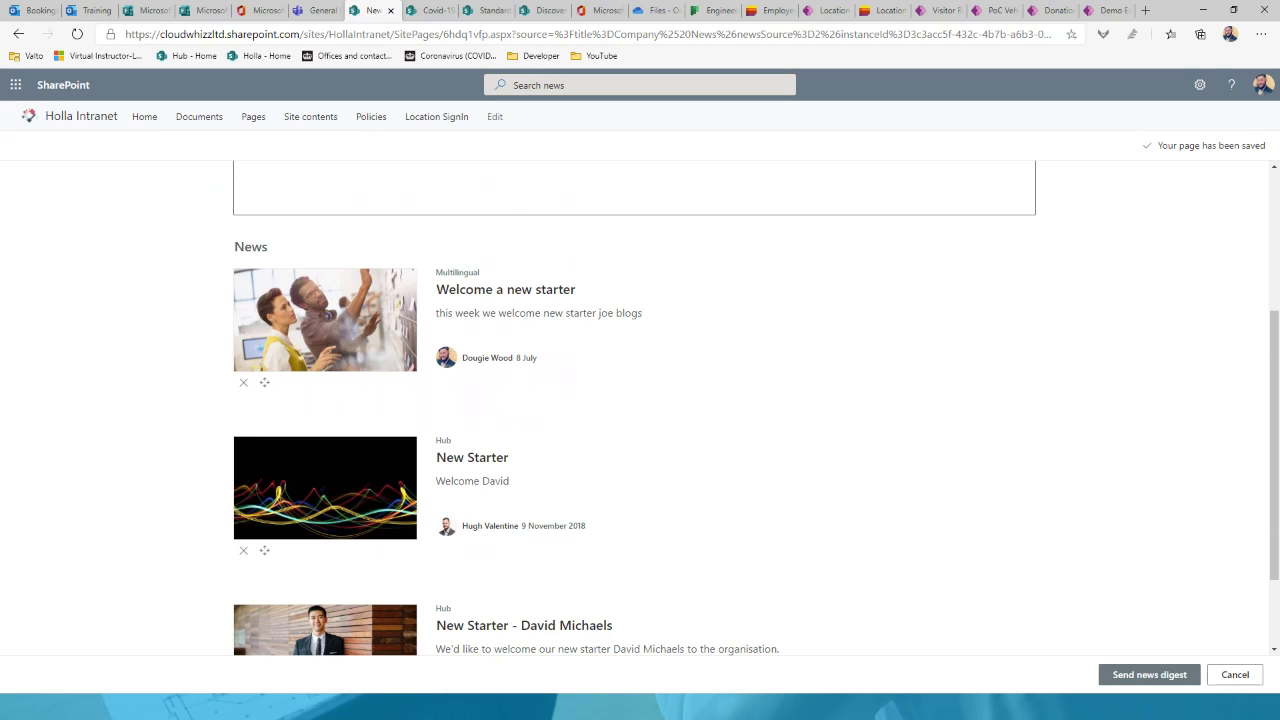
left_click(988, 716)
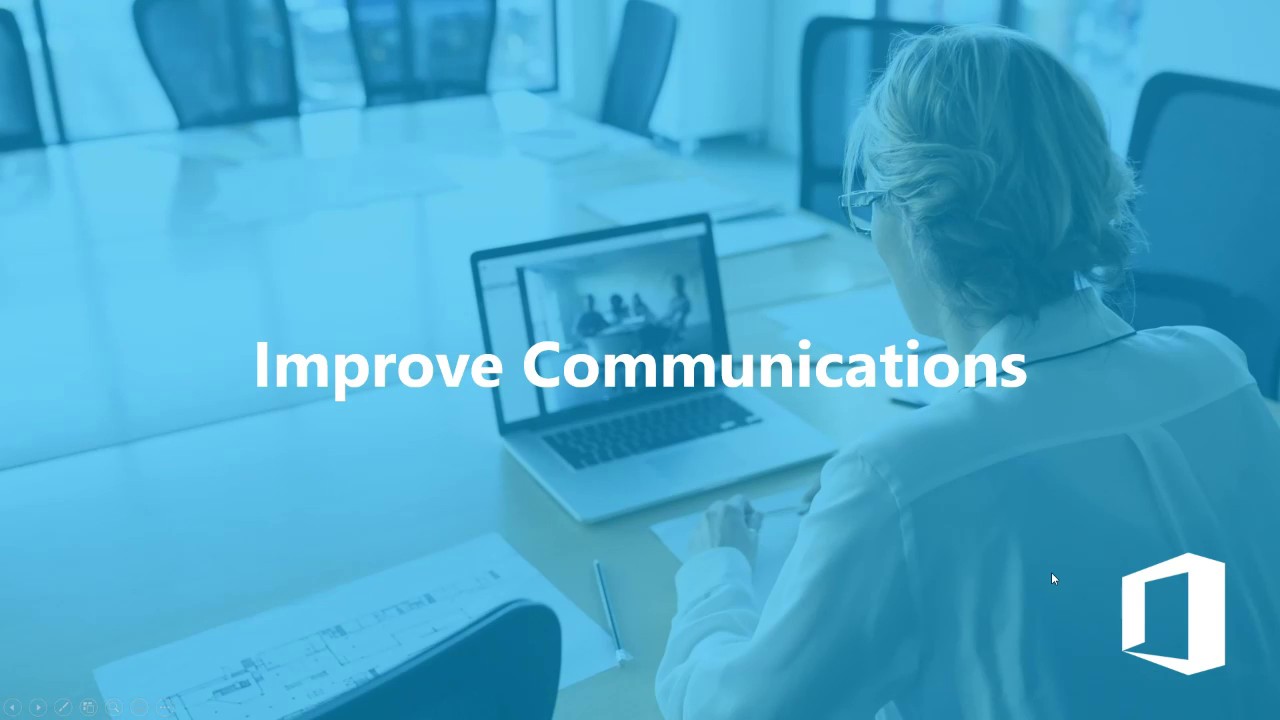